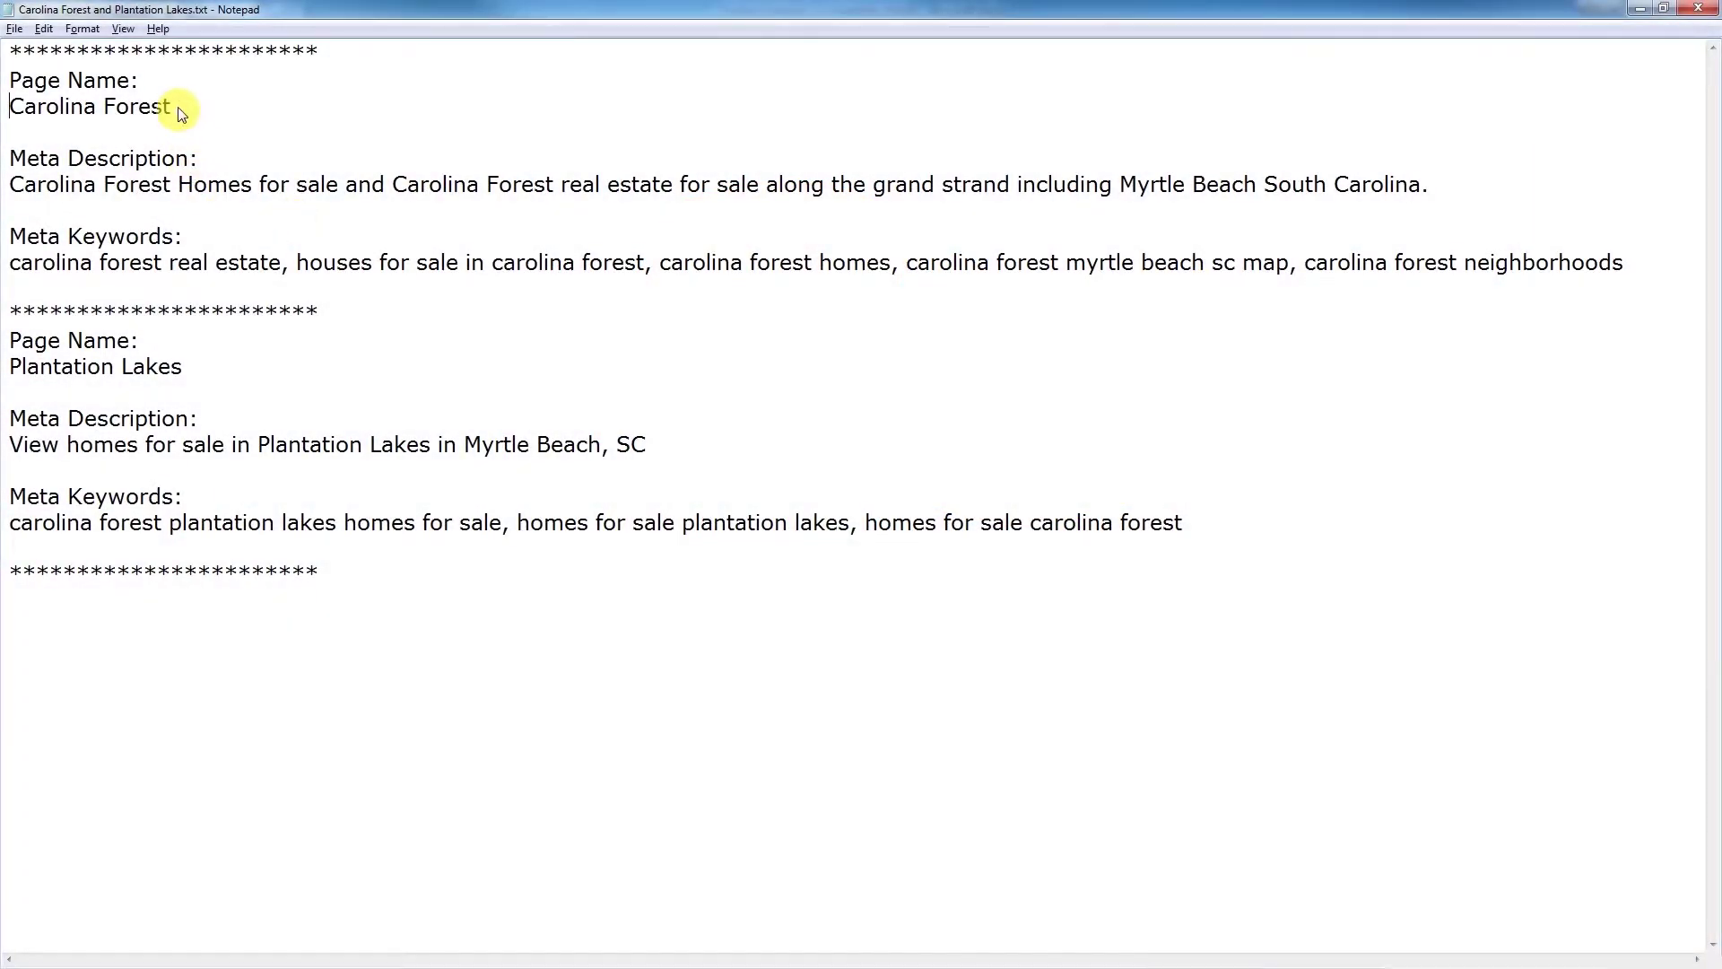
Step: Copy the page name "Carolina Forest" from the Notepad file into the new CMS page's title and generate the suggested URL slug
{"action": "left_click_drag", "start_coordinate": [172, 106], "coordinate": [20, 107]}
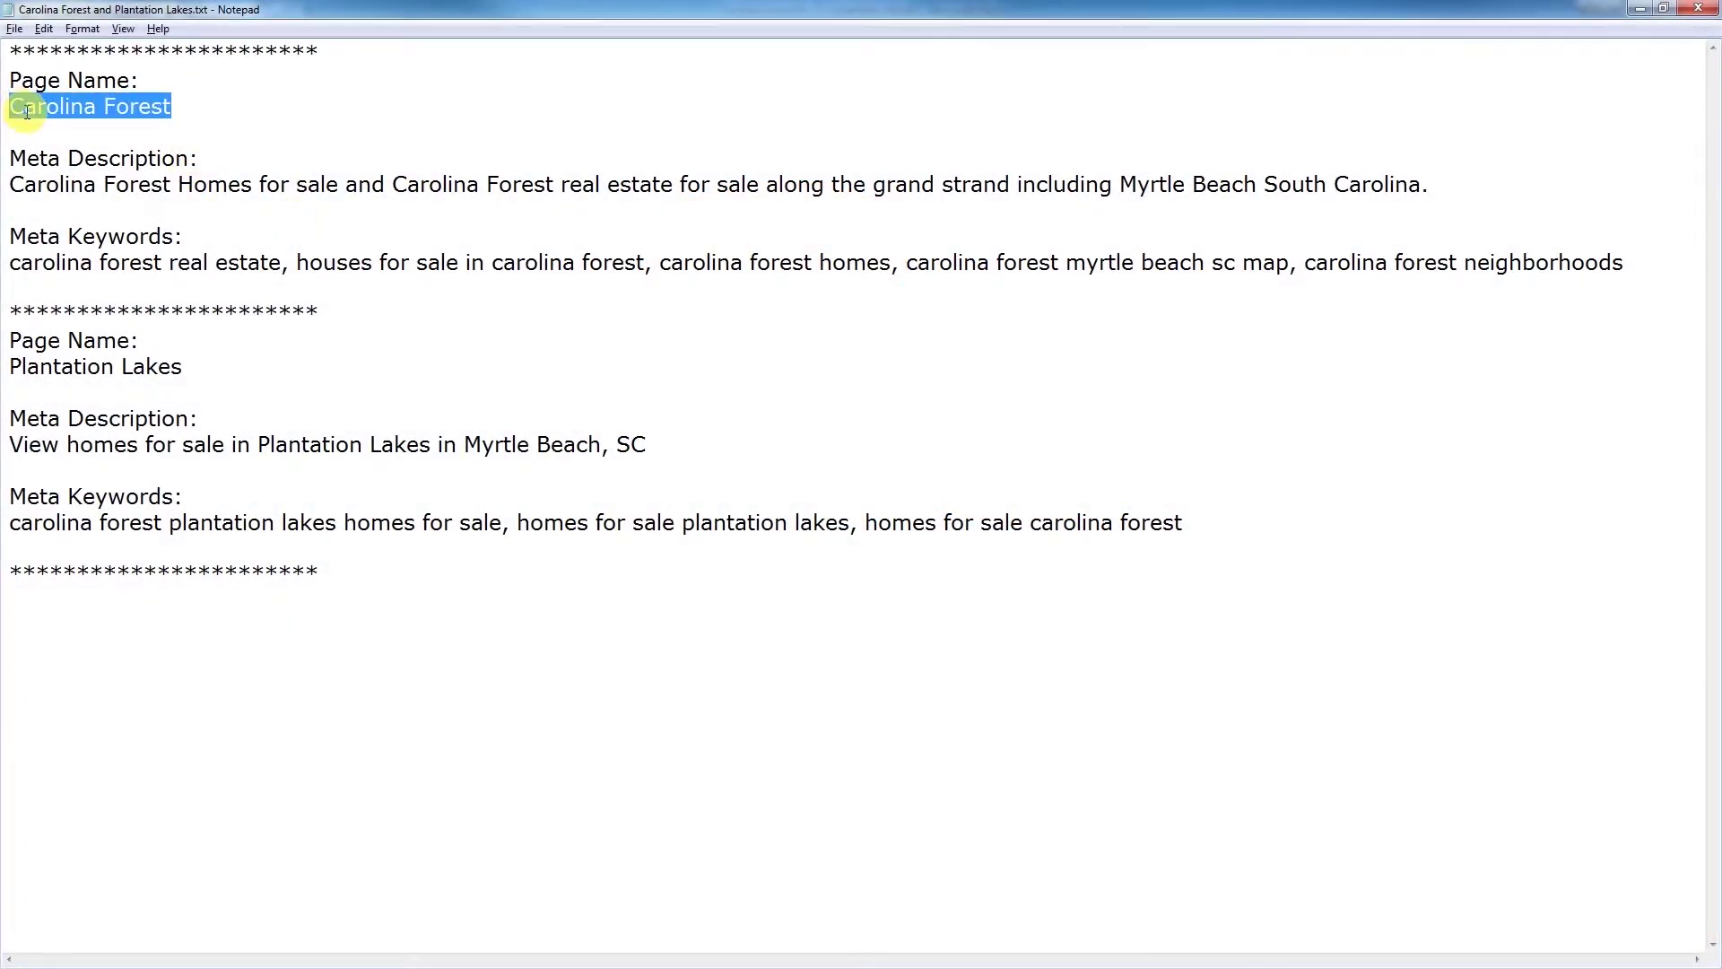
{"action": "right_click", "coordinate": [47, 103]}
{"action": "left_click", "coordinate": [106, 169]}
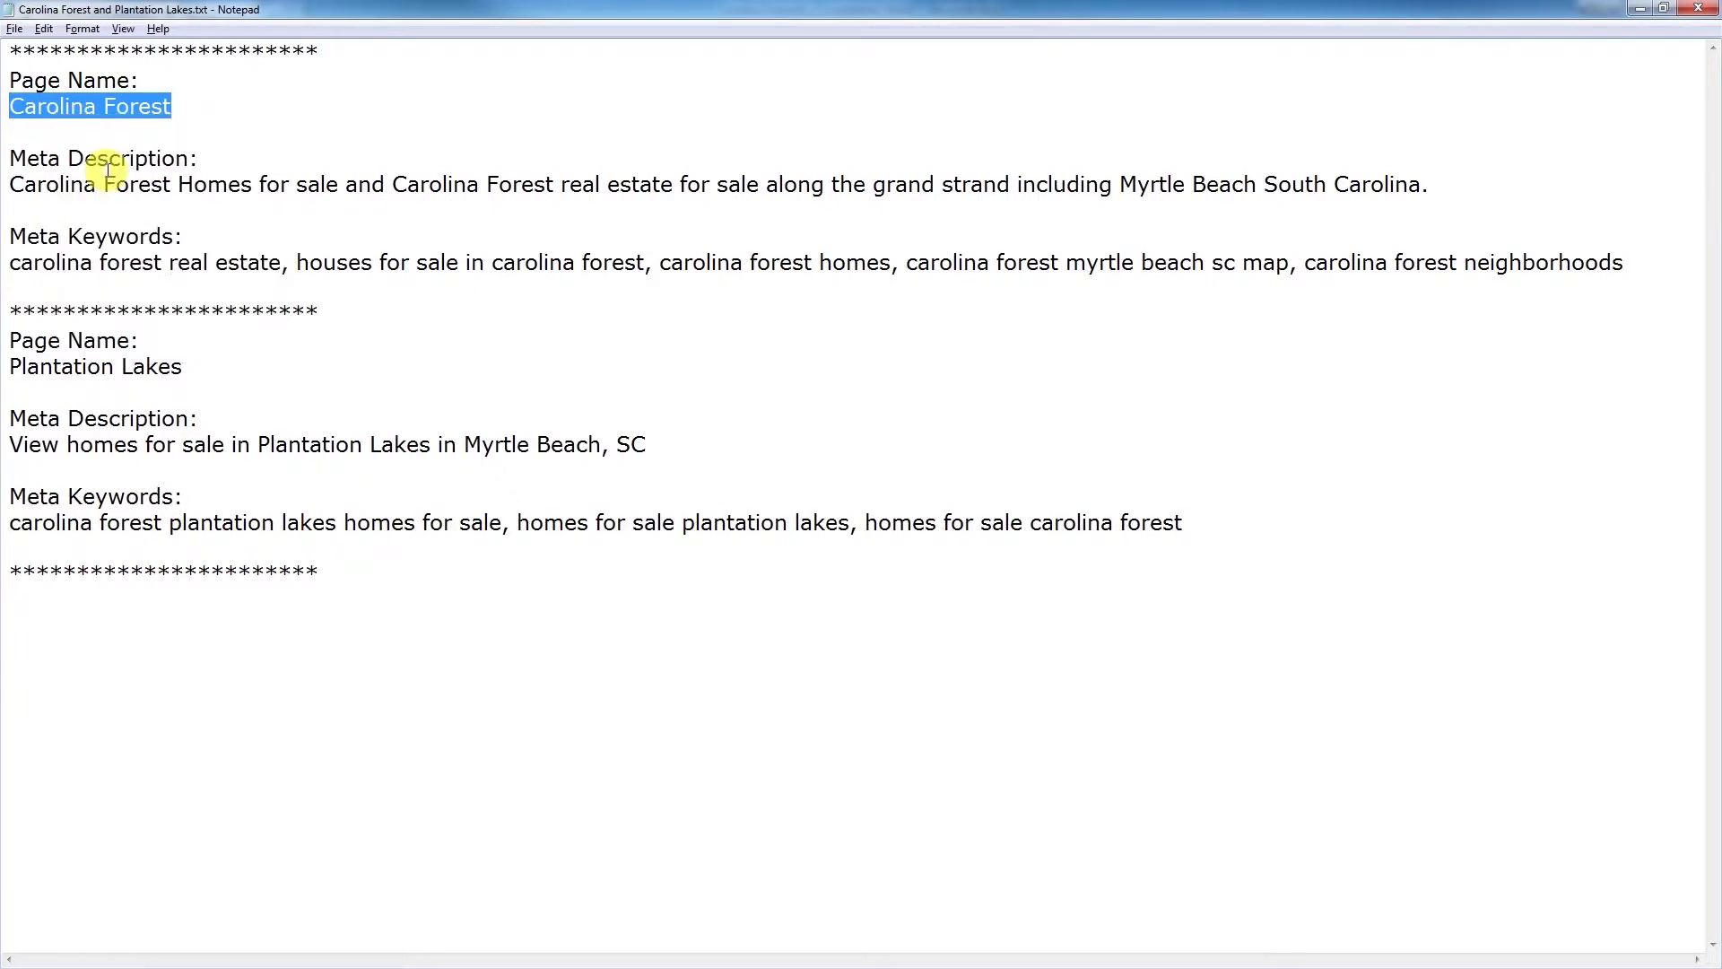
{"action": "key", "text": "alt+Tab"}
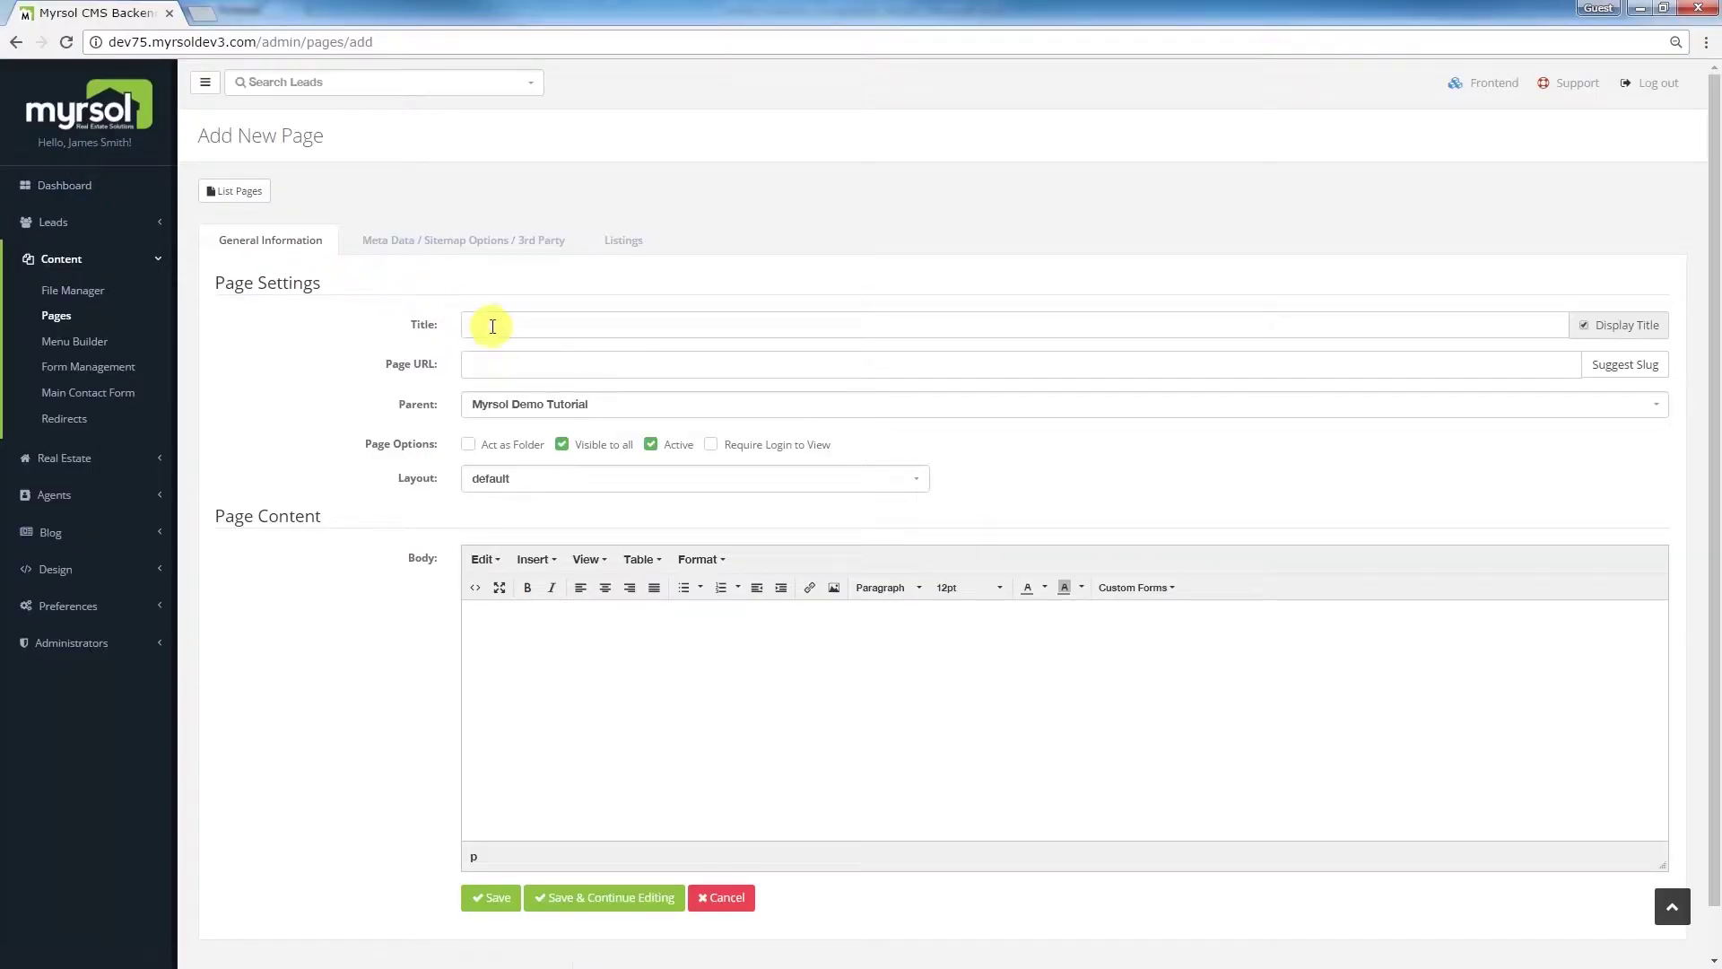
{"action": "right_click", "coordinate": [502, 324]}
{"action": "left_click", "coordinate": [550, 435]}
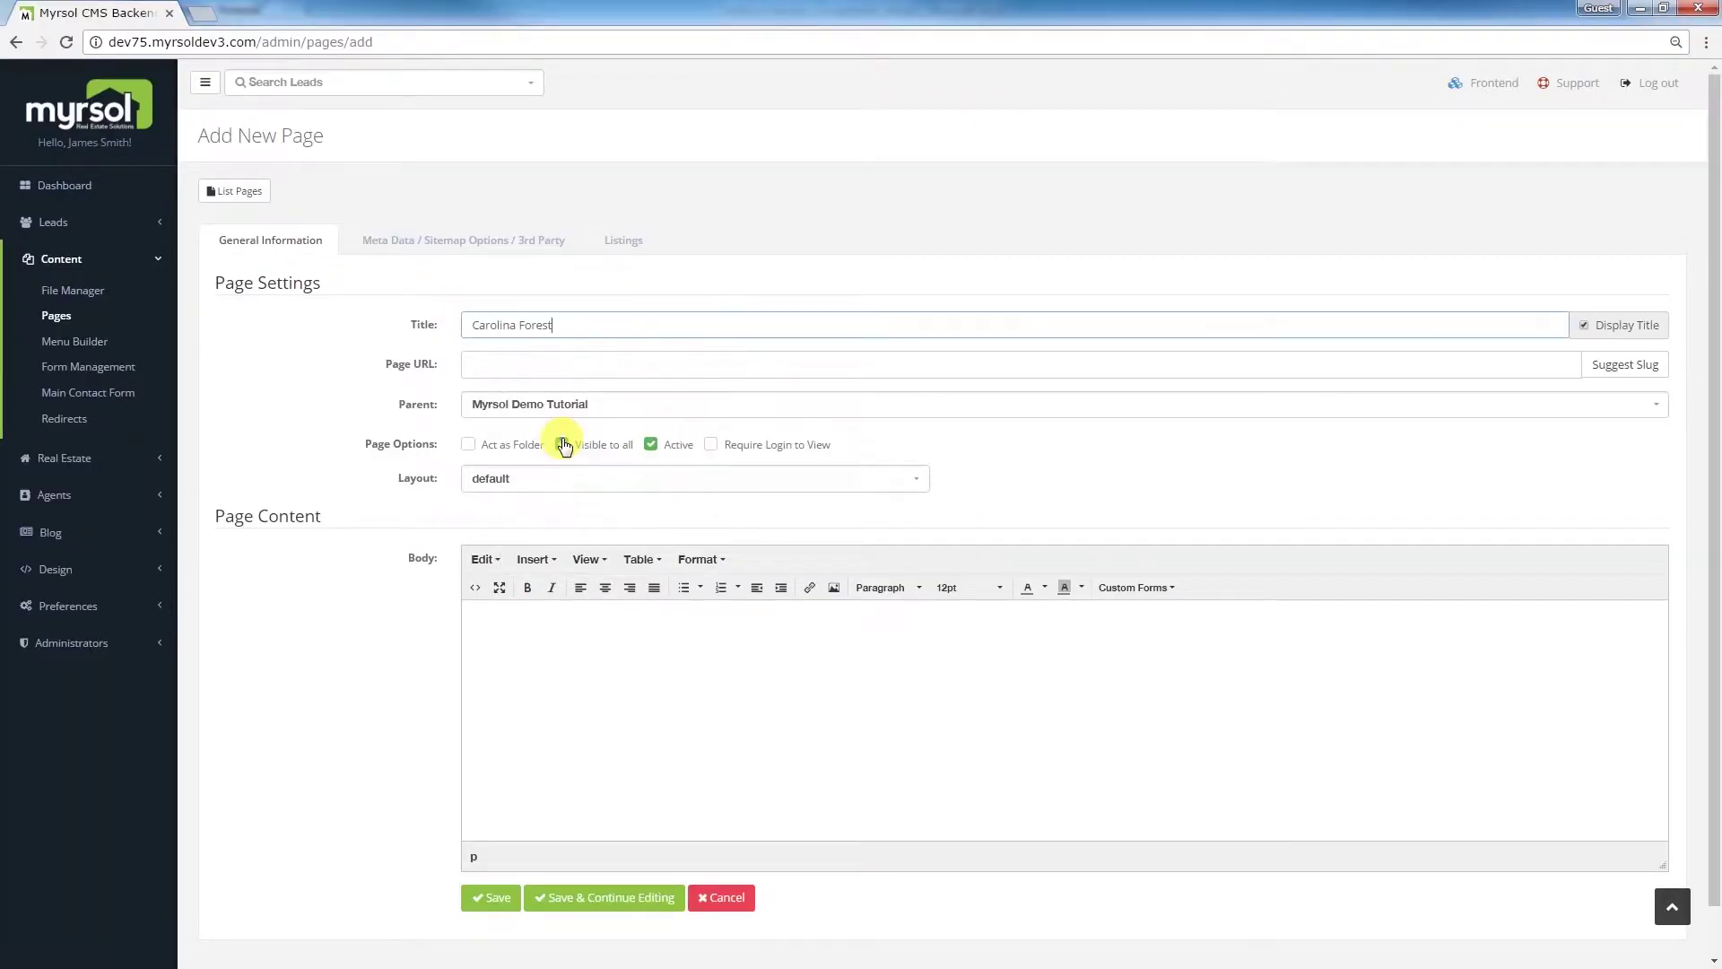
{"action": "left_click", "coordinate": [1641, 368]}
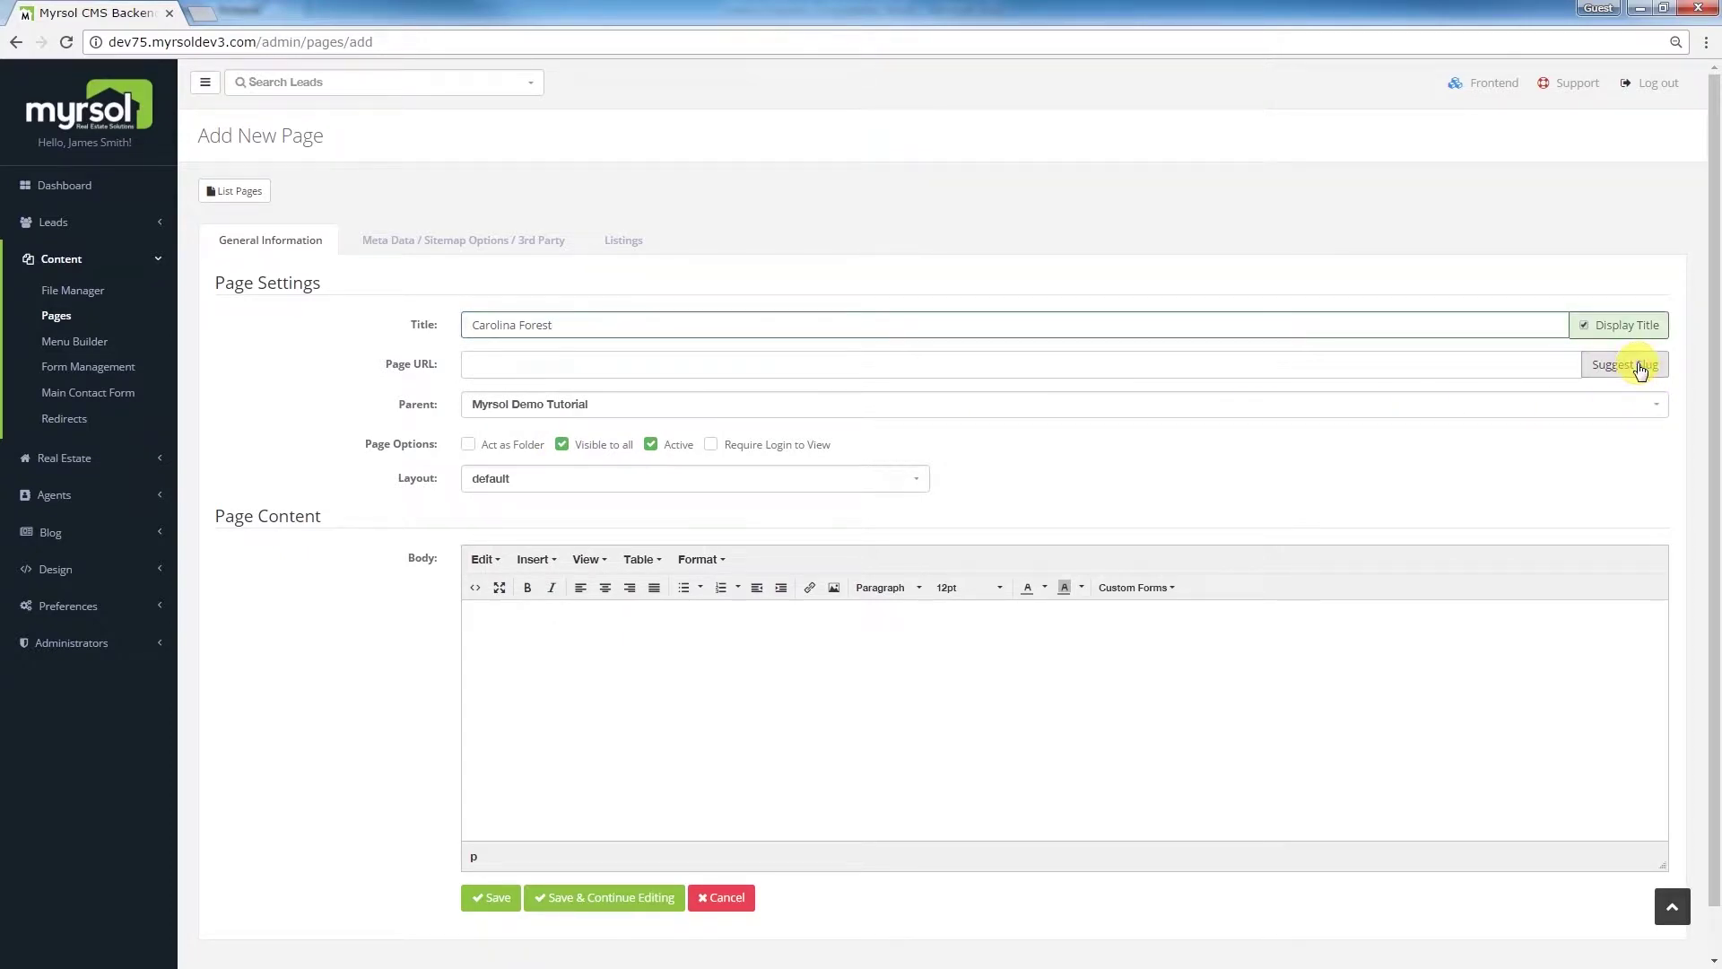
Step: Switch to the Carolina Forest Word document and copy its text from the opening headline through "Carolina Forest Real Estate"
{"action": "key", "text": "alt+Tab"}
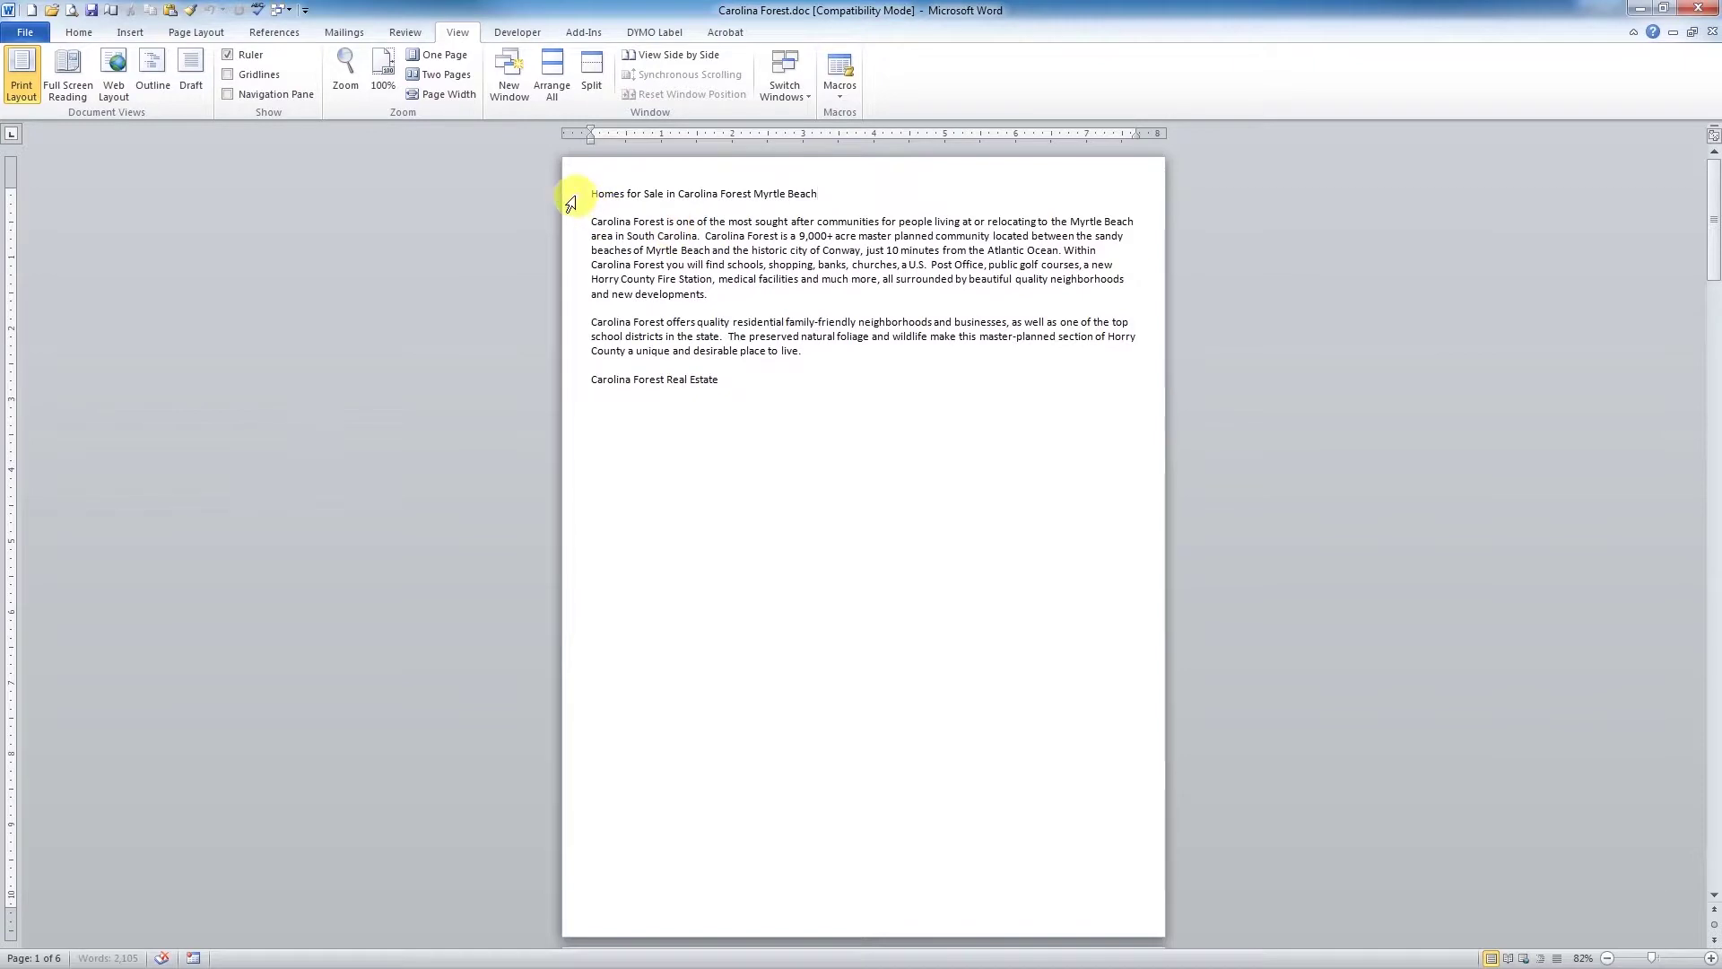
{"action": "left_click_drag", "start_coordinate": [586, 192], "coordinate": [766, 375]}
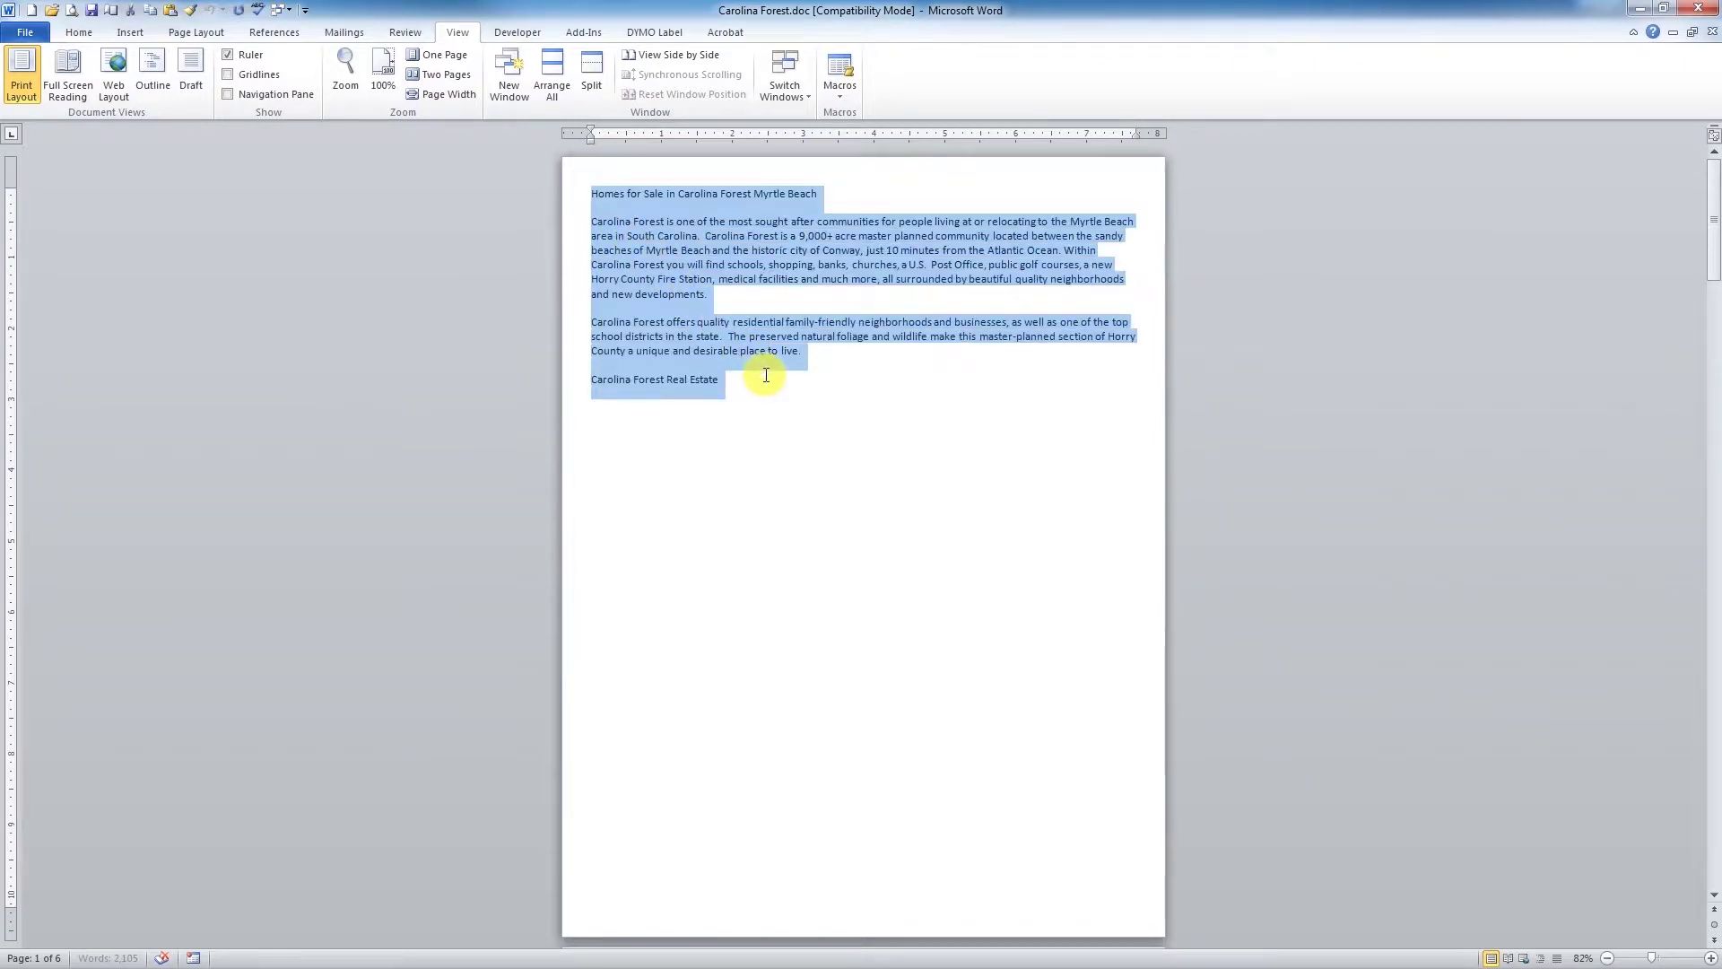
{"action": "right_click", "coordinate": [716, 245]}
{"action": "left_click", "coordinate": [760, 282]}
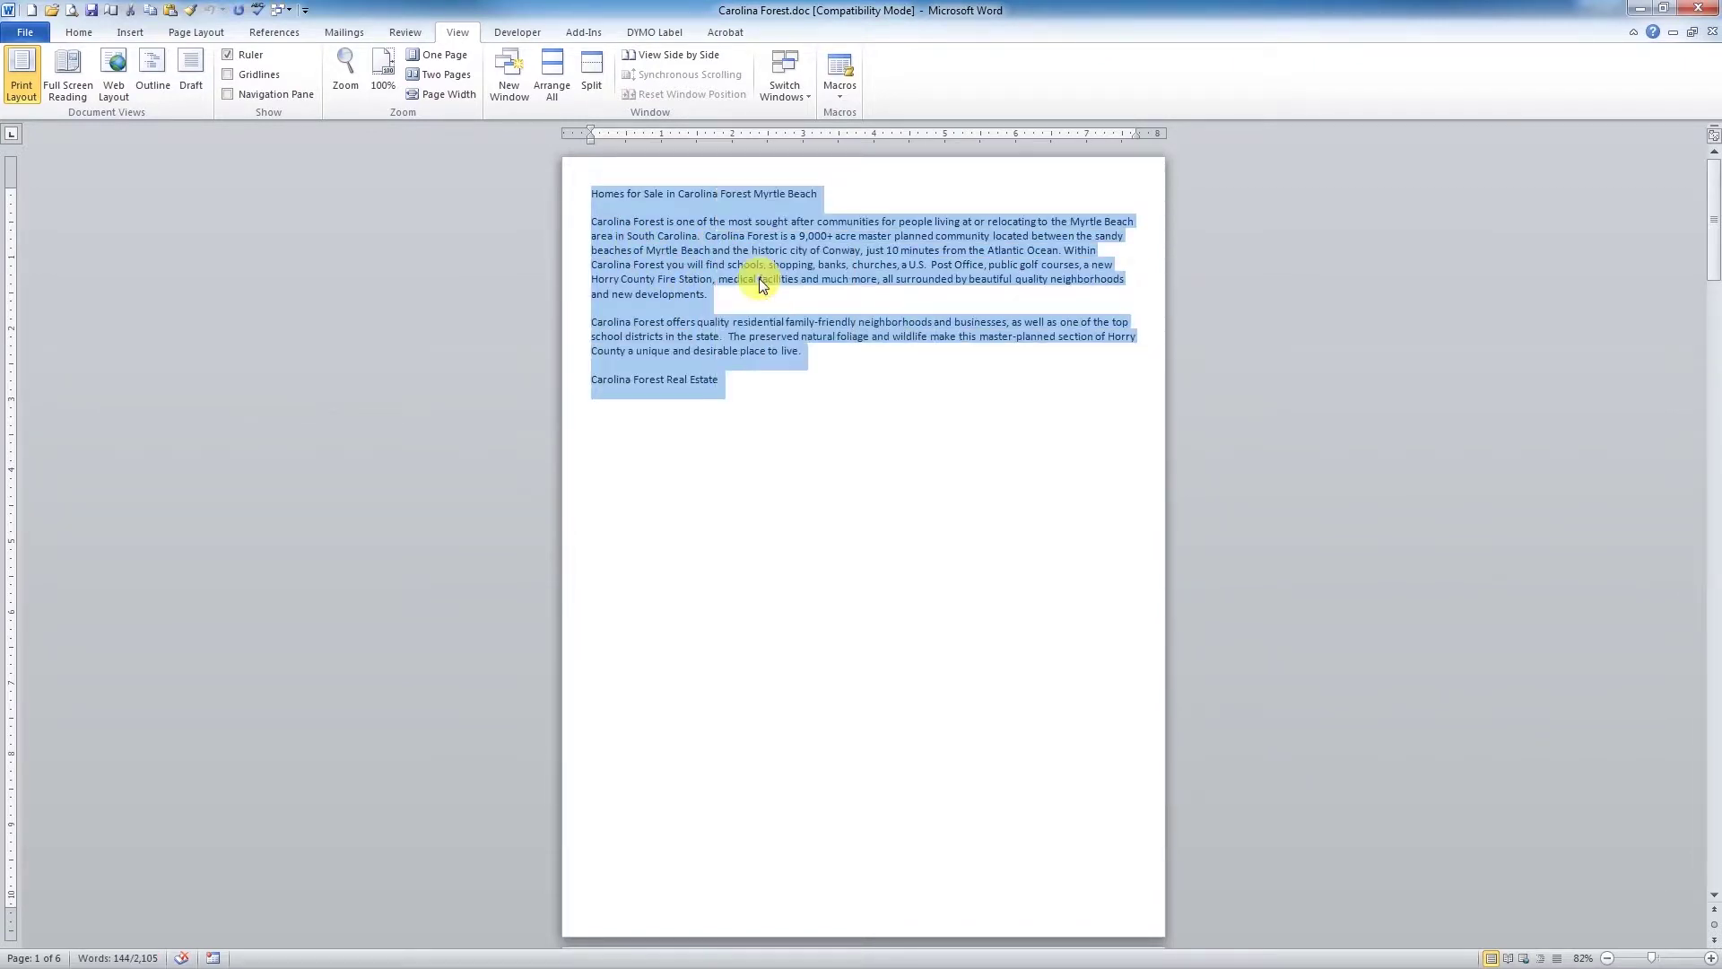
Step: Return to the new CMS page, enable plain text pasting for the body editor, and paste the copied Carolina Forest text
{"action": "key", "text": "alt+Tab"}
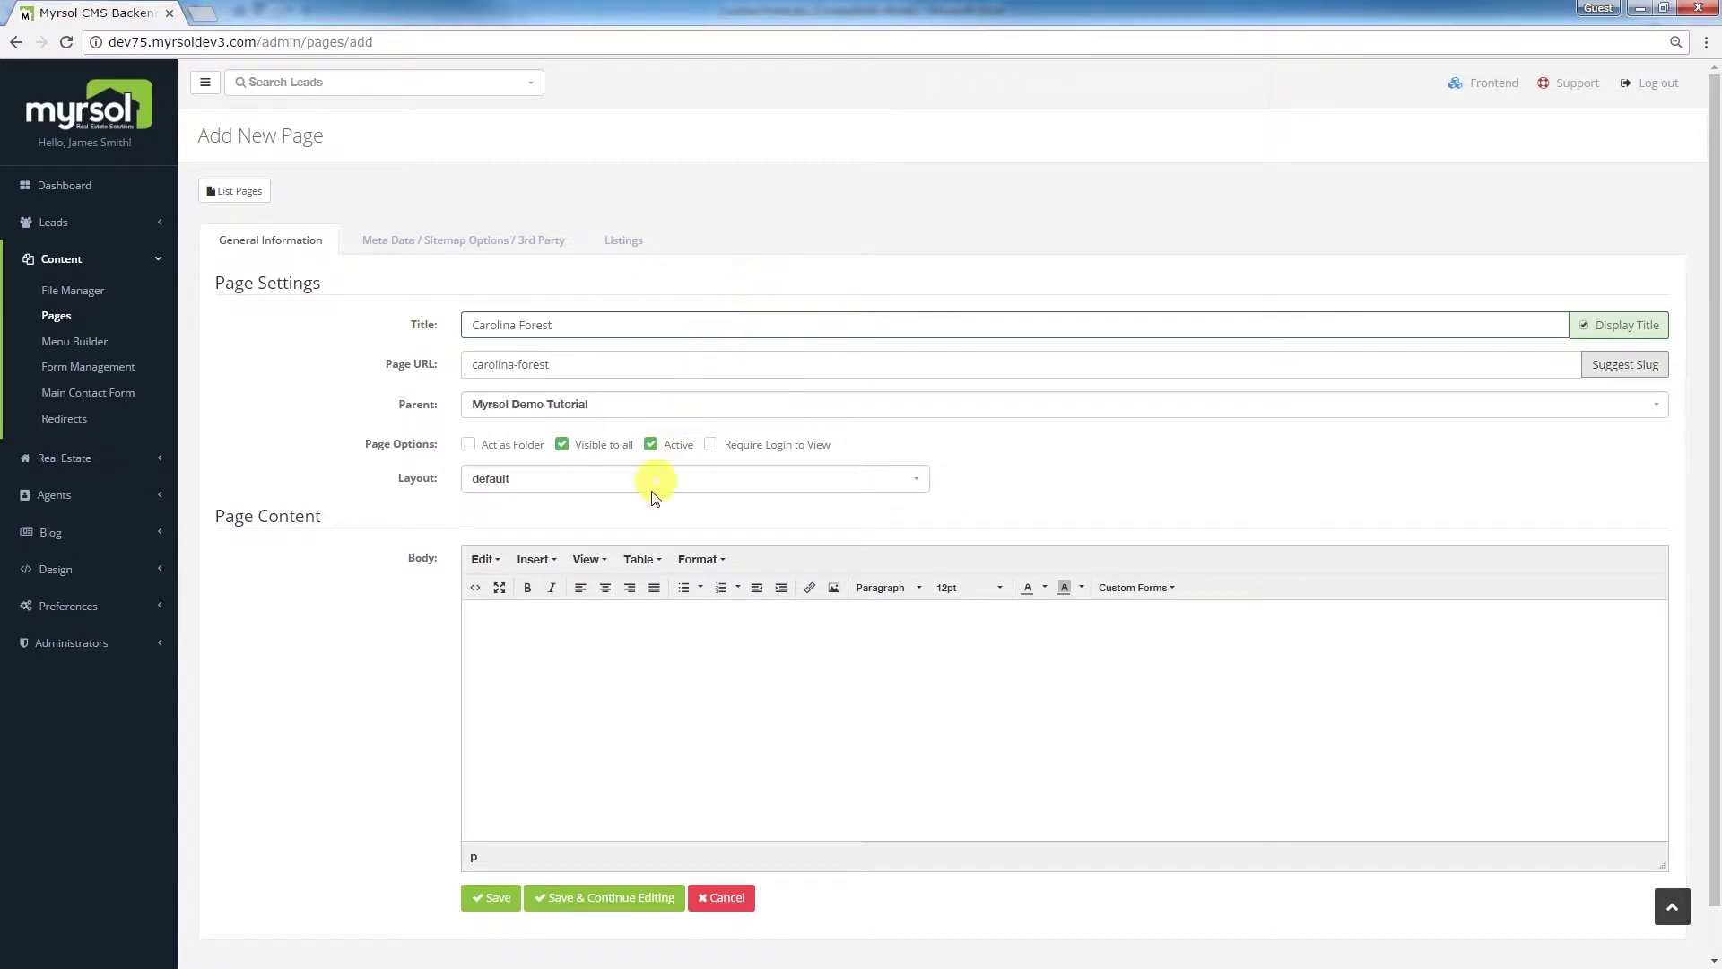
{"action": "left_click", "coordinate": [486, 560]}
{"action": "left_click", "coordinate": [518, 721]}
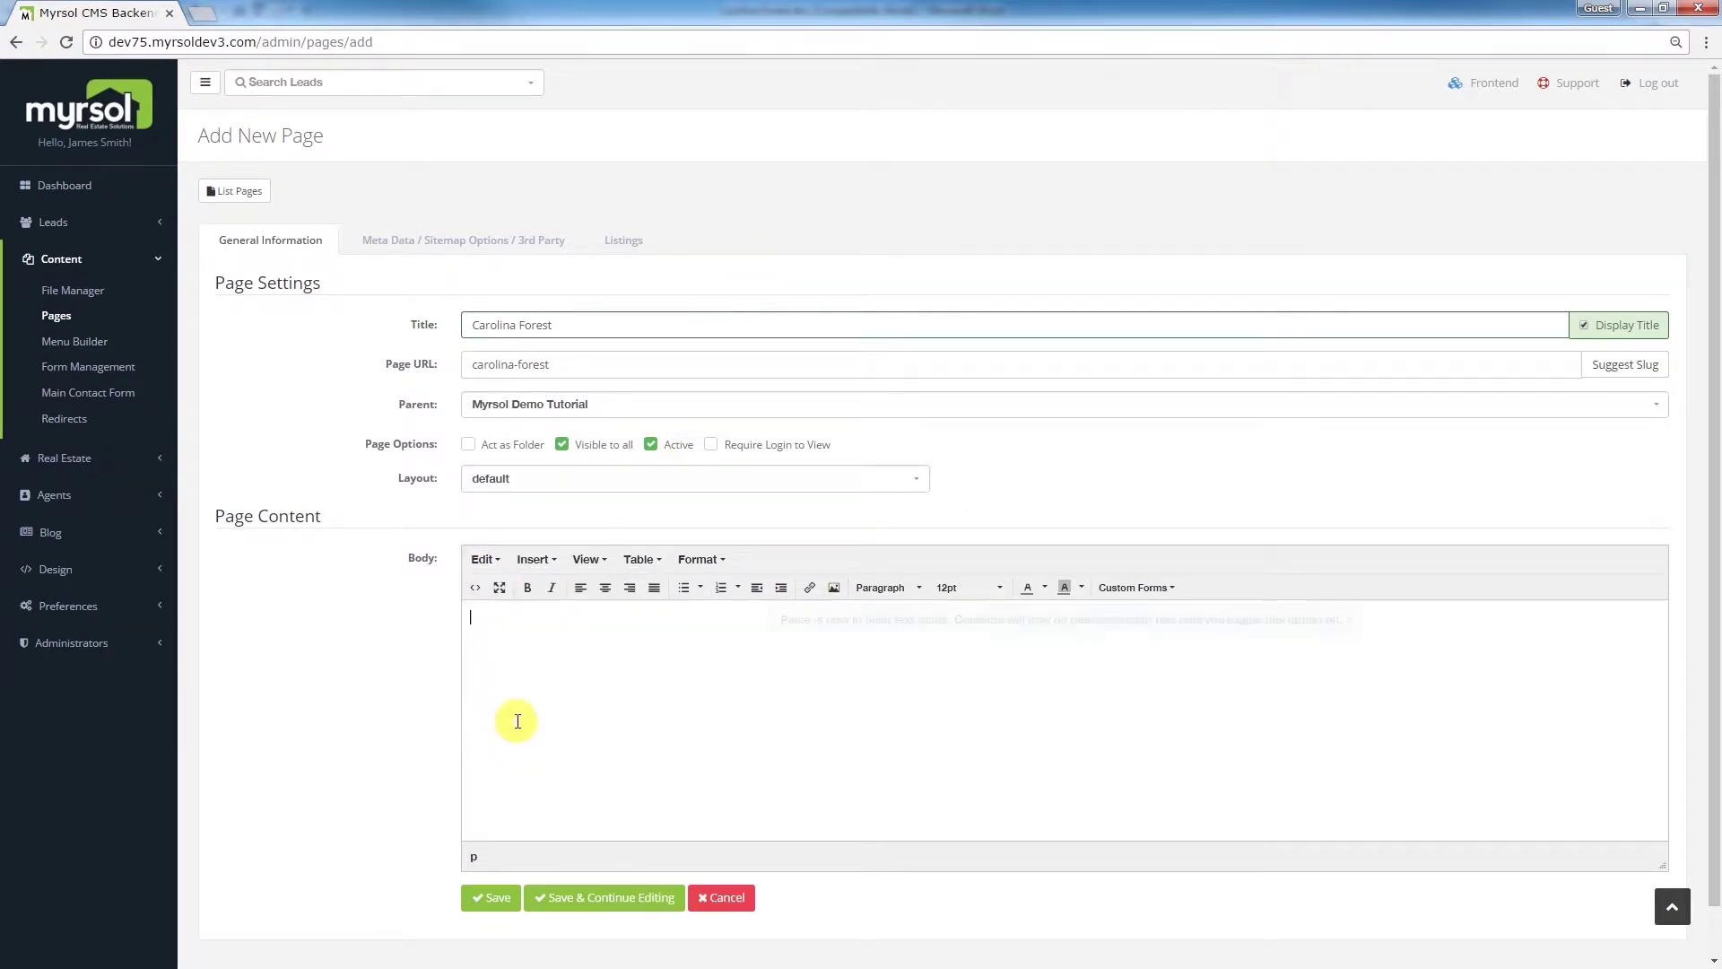
{"action": "right_click", "coordinate": [516, 644]}
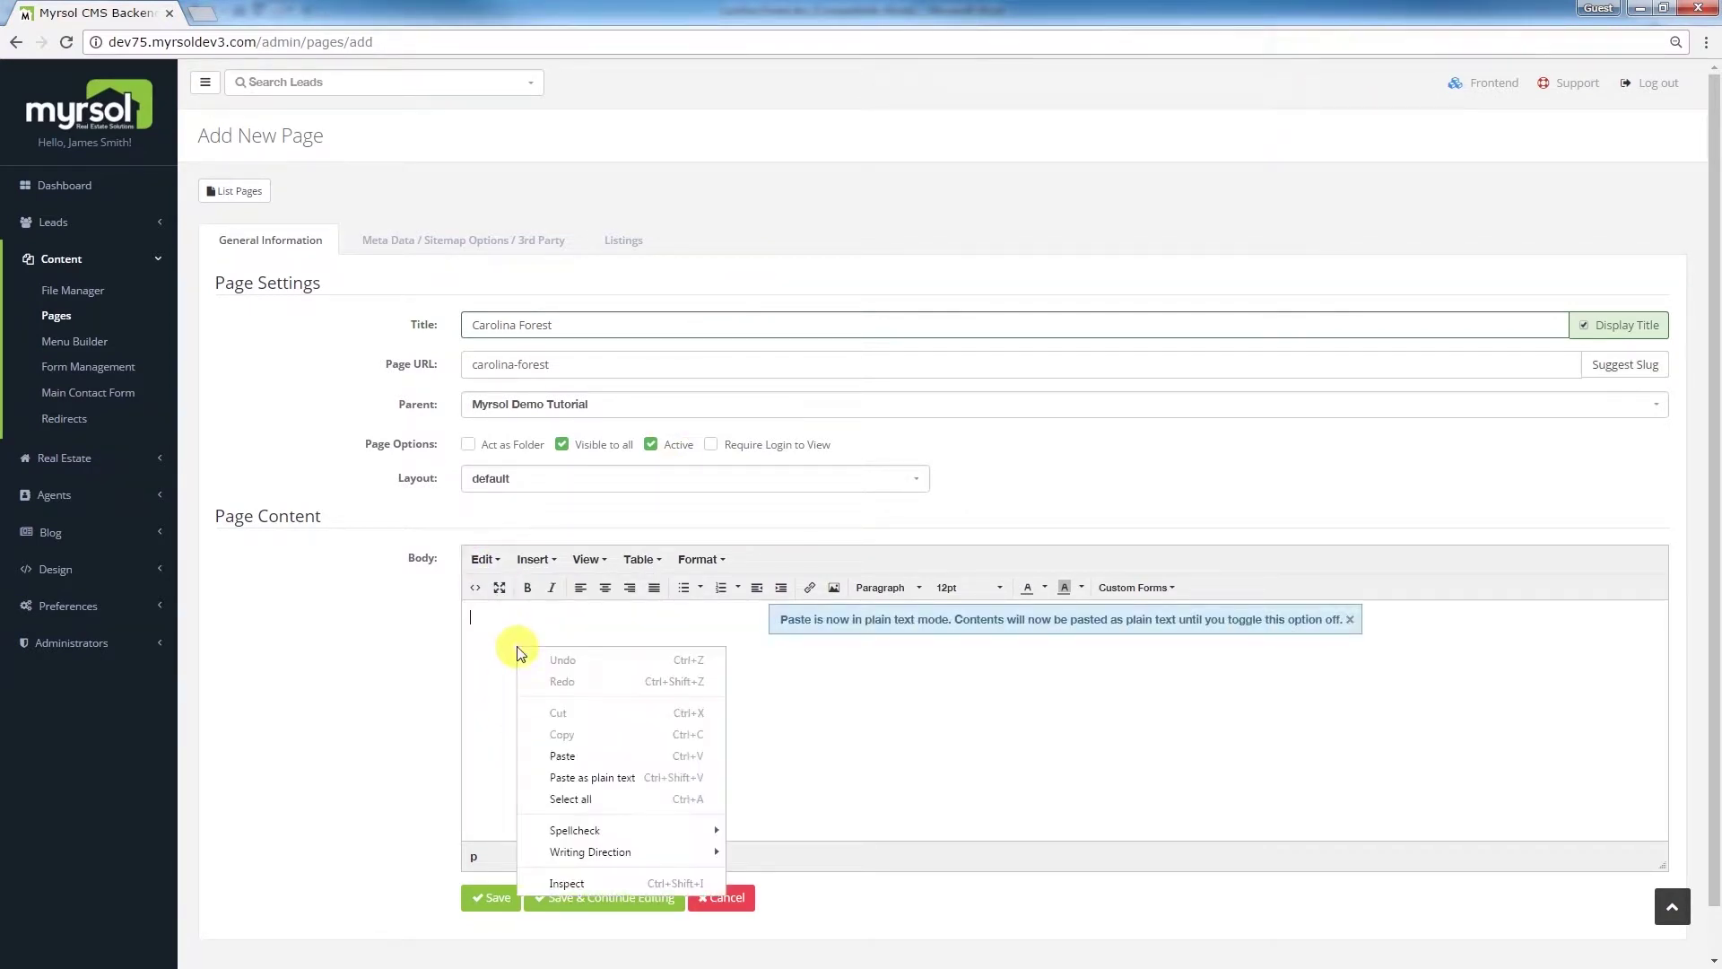
{"action": "left_click", "coordinate": [561, 756]}
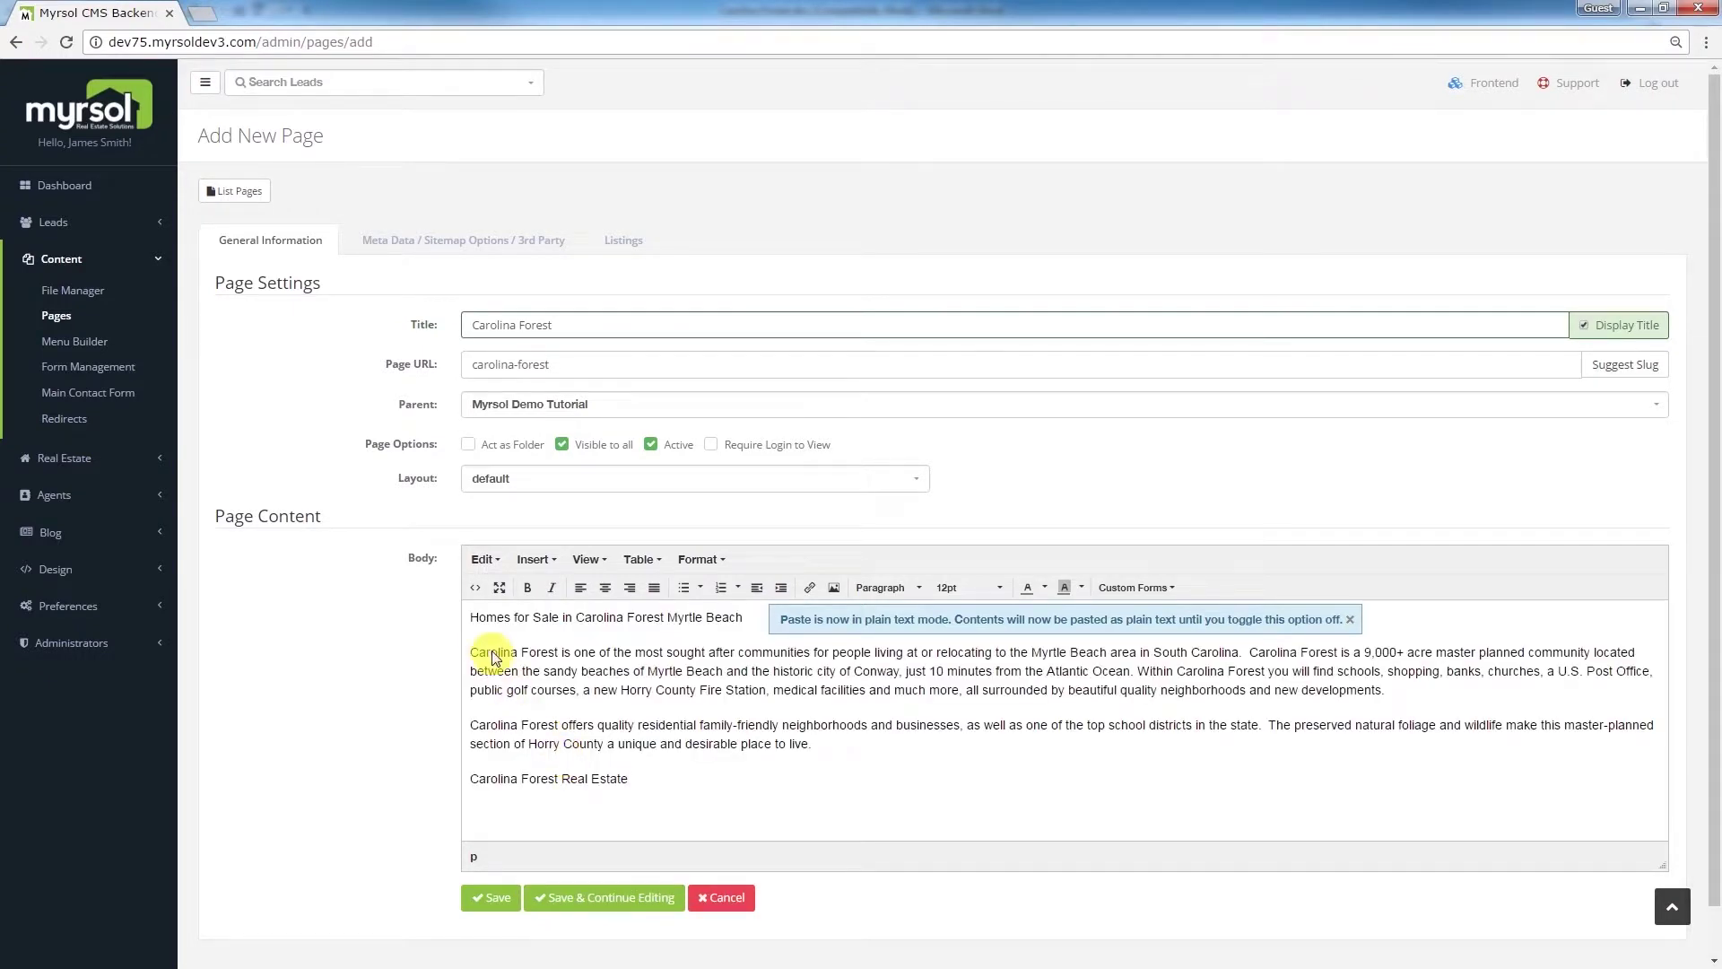
Step: Format the body line "Homes for Sale in Carolina Forest Myrtle Beach" as Heading 1
{"action": "left_click_drag", "start_coordinate": [469, 617], "coordinate": [742, 623]}
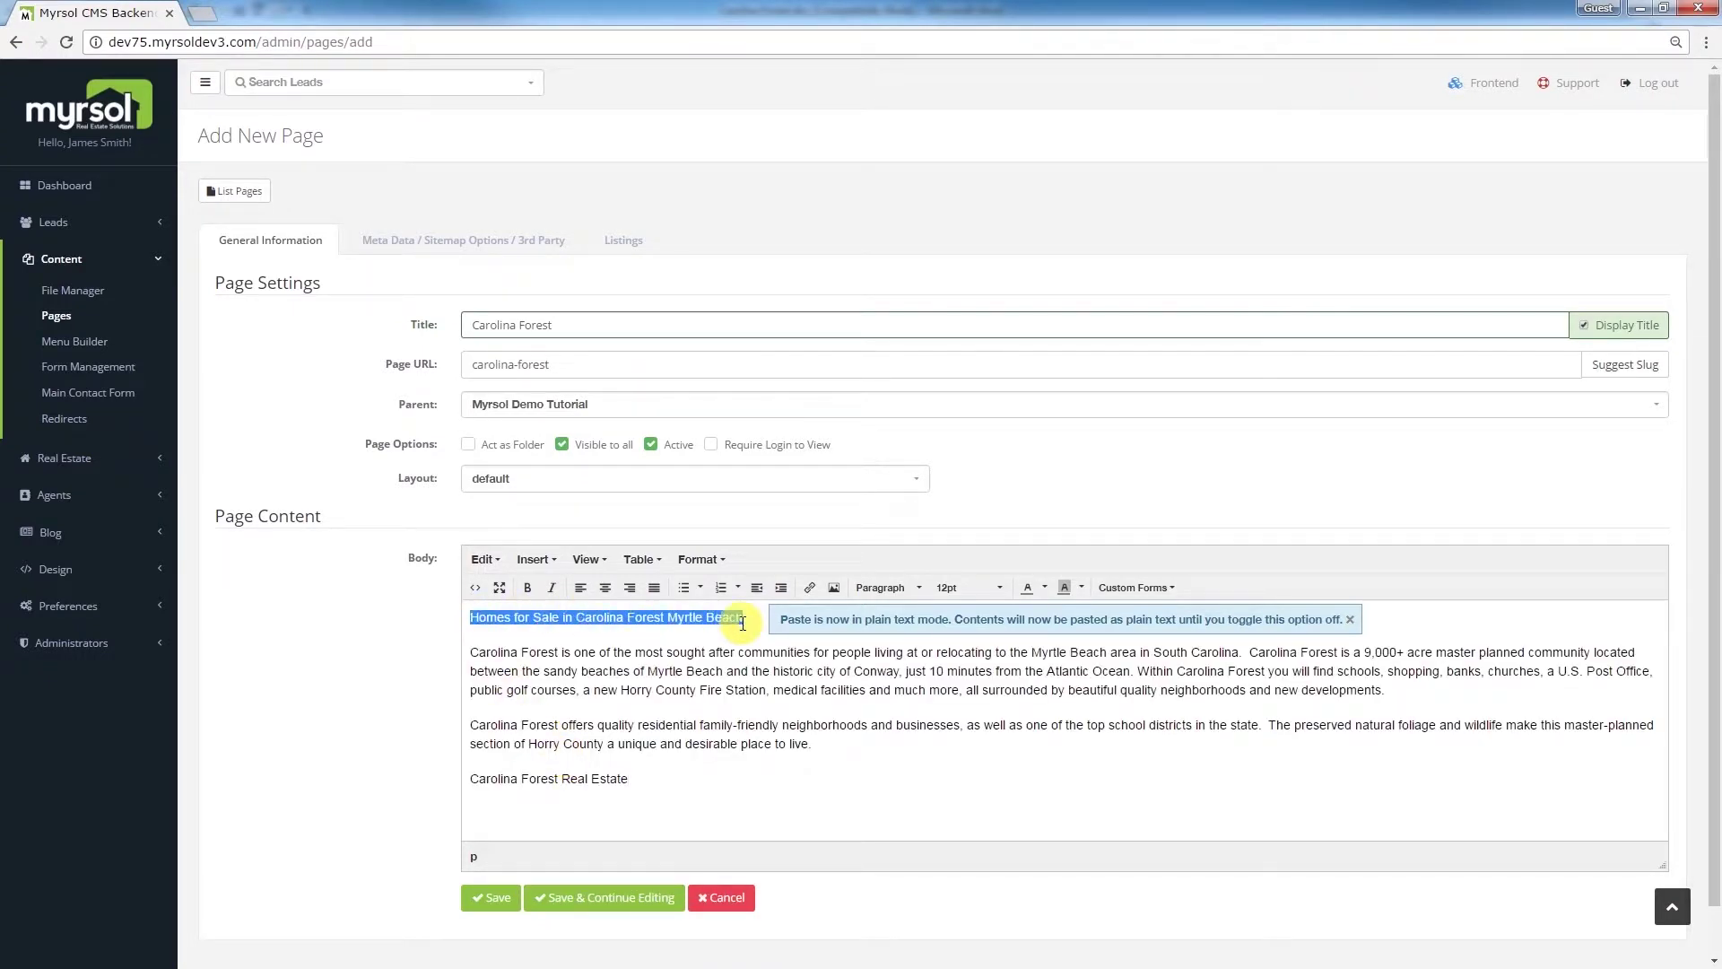
{"action": "left_click", "coordinate": [701, 559]}
{"action": "mouse_move", "coordinate": [765, 747]}
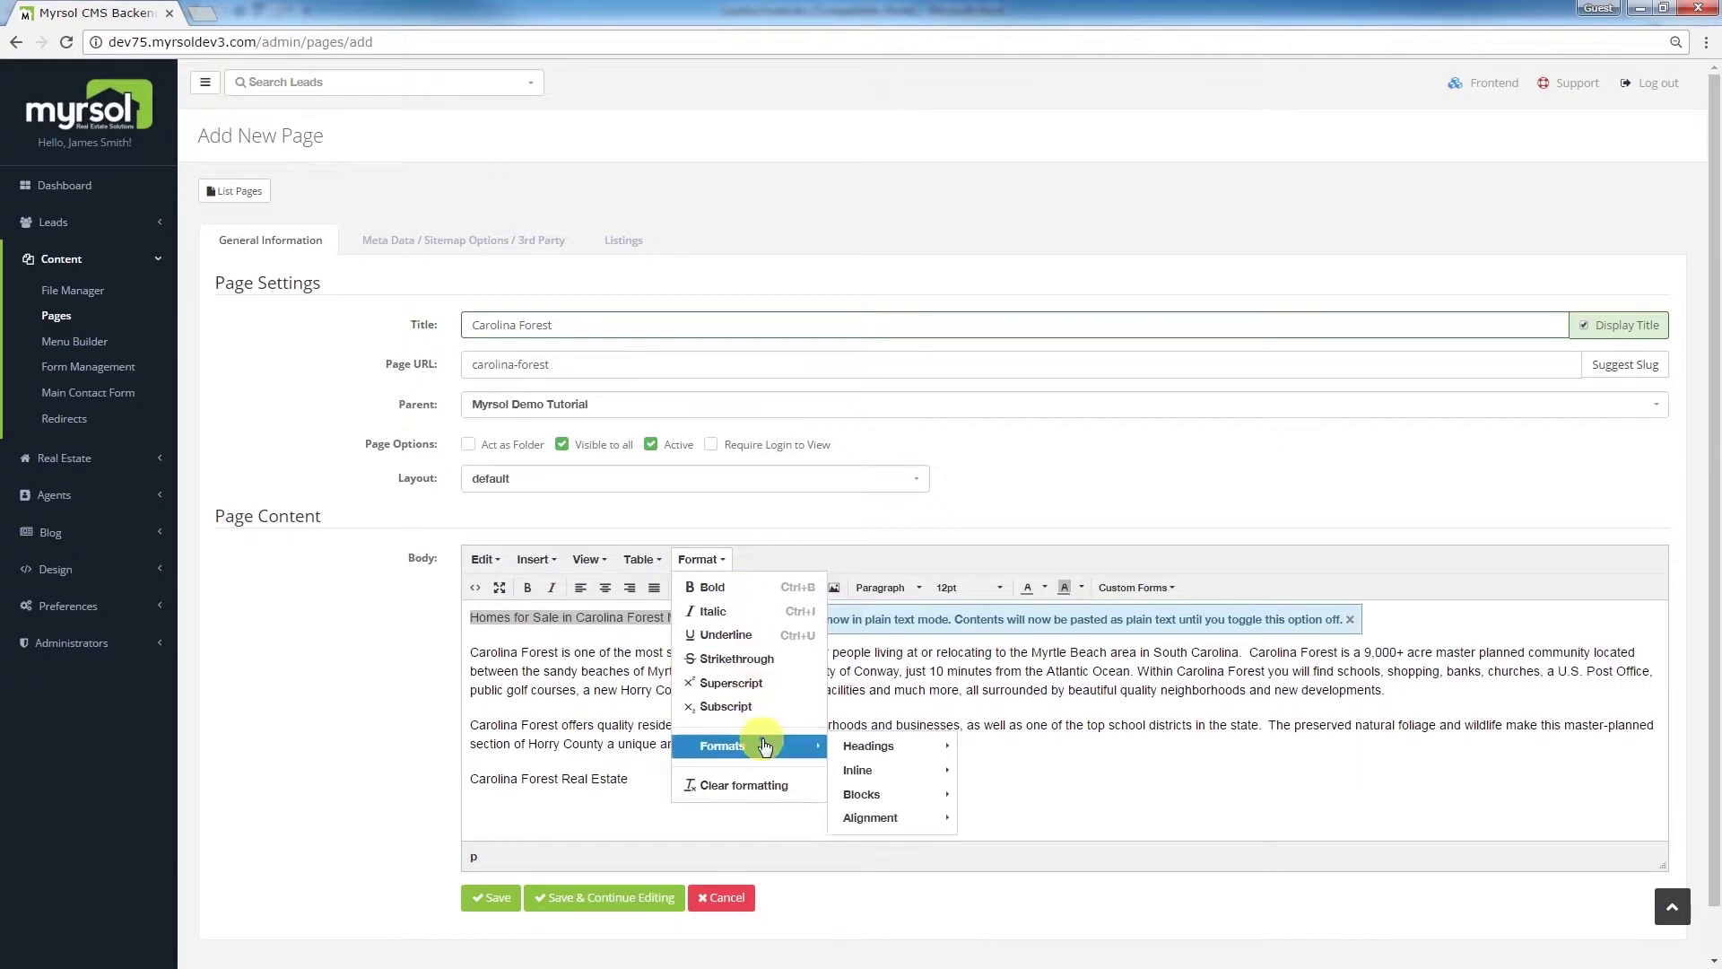
{"action": "mouse_move", "coordinate": [897, 746]}
{"action": "left_click", "coordinate": [1012, 749]}
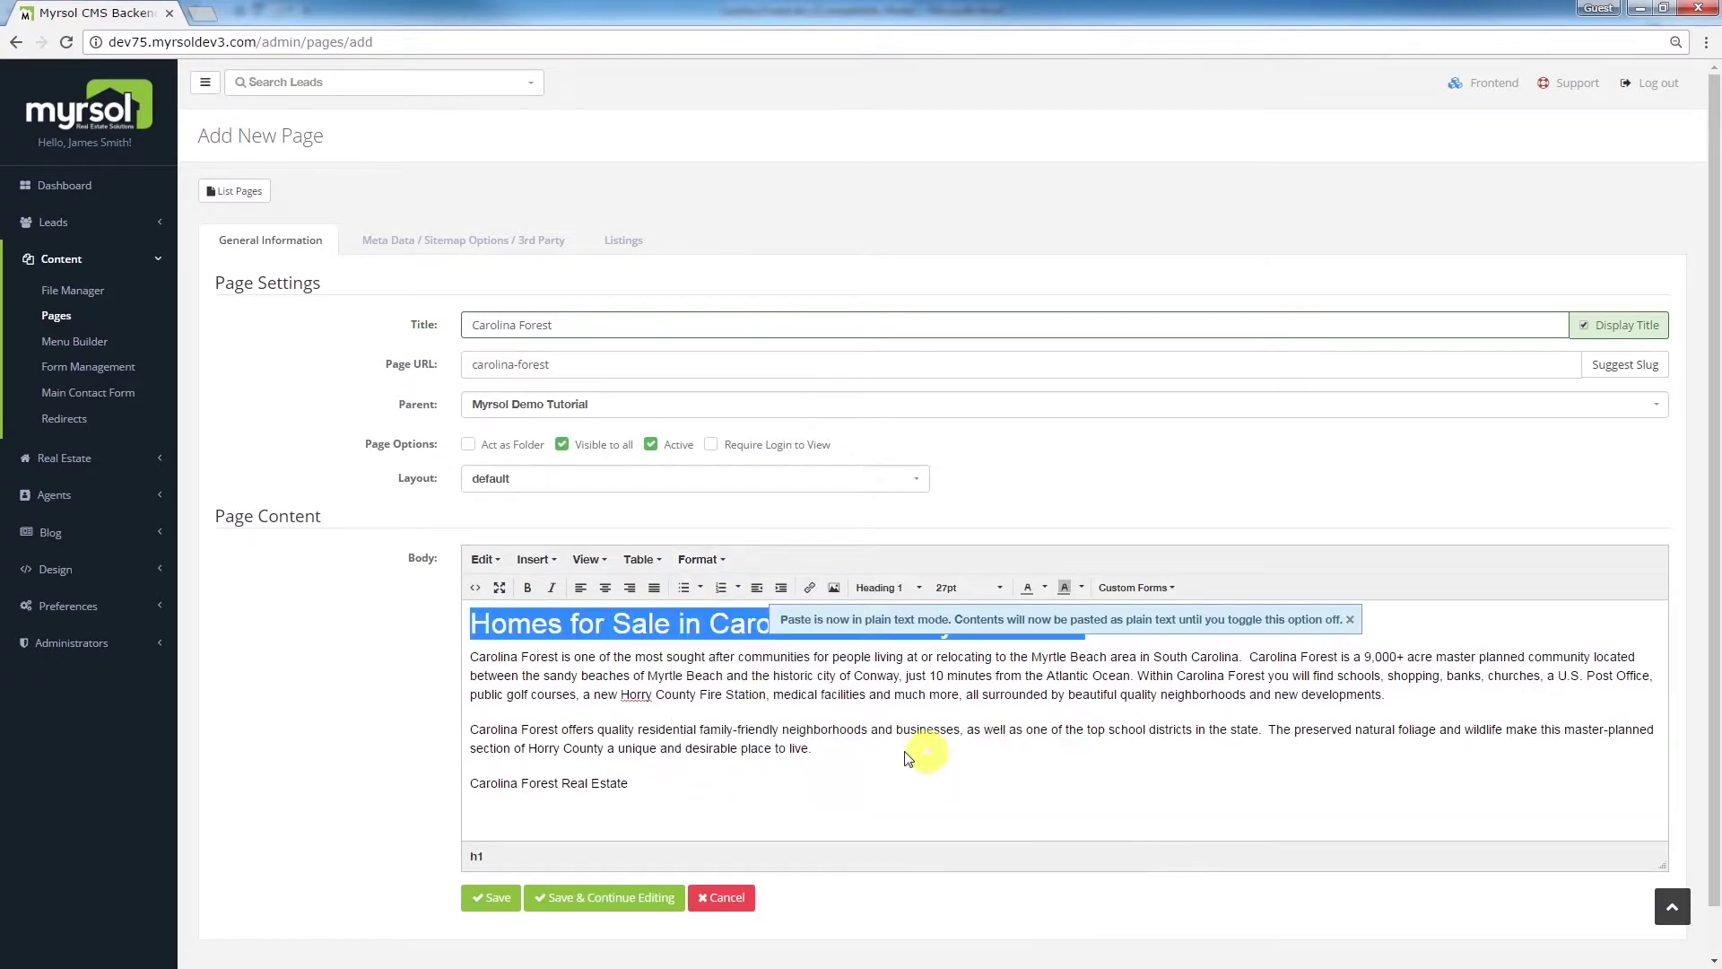
Step: Format the closing body line "Carolina Forest Real Estate" as Heading 2
{"action": "left_click_drag", "start_coordinate": [465, 782], "coordinate": [660, 785]}
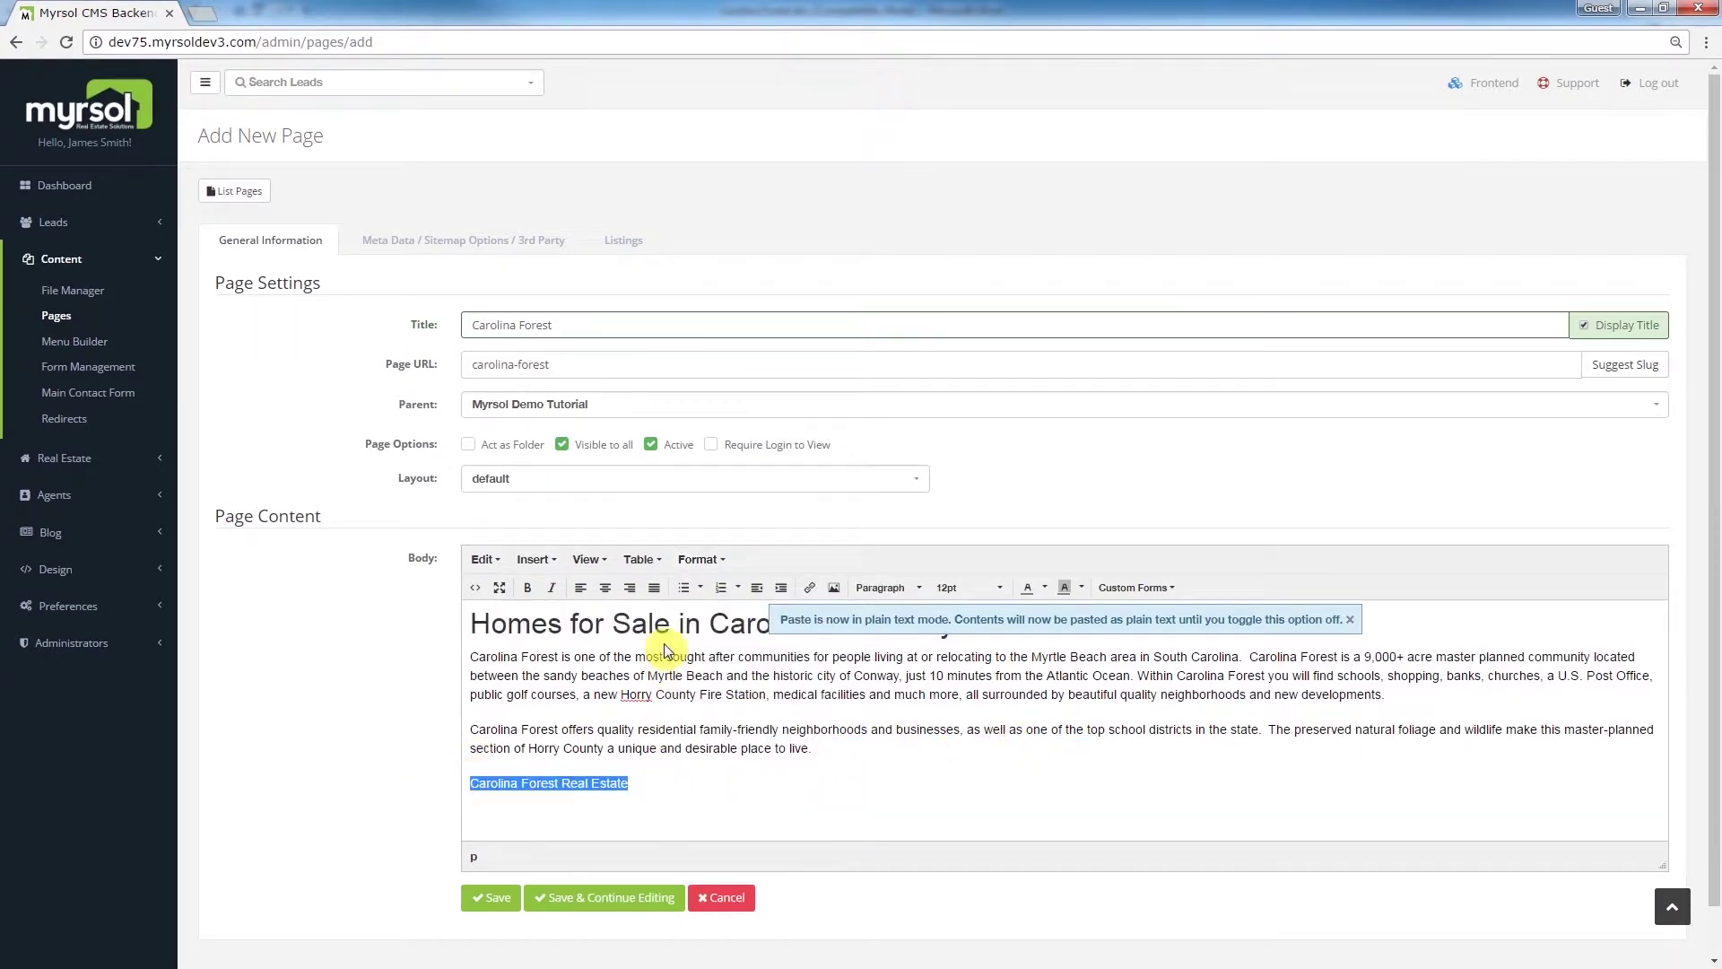
{"action": "left_click", "coordinate": [711, 563]}
{"action": "mouse_move", "coordinate": [759, 756]}
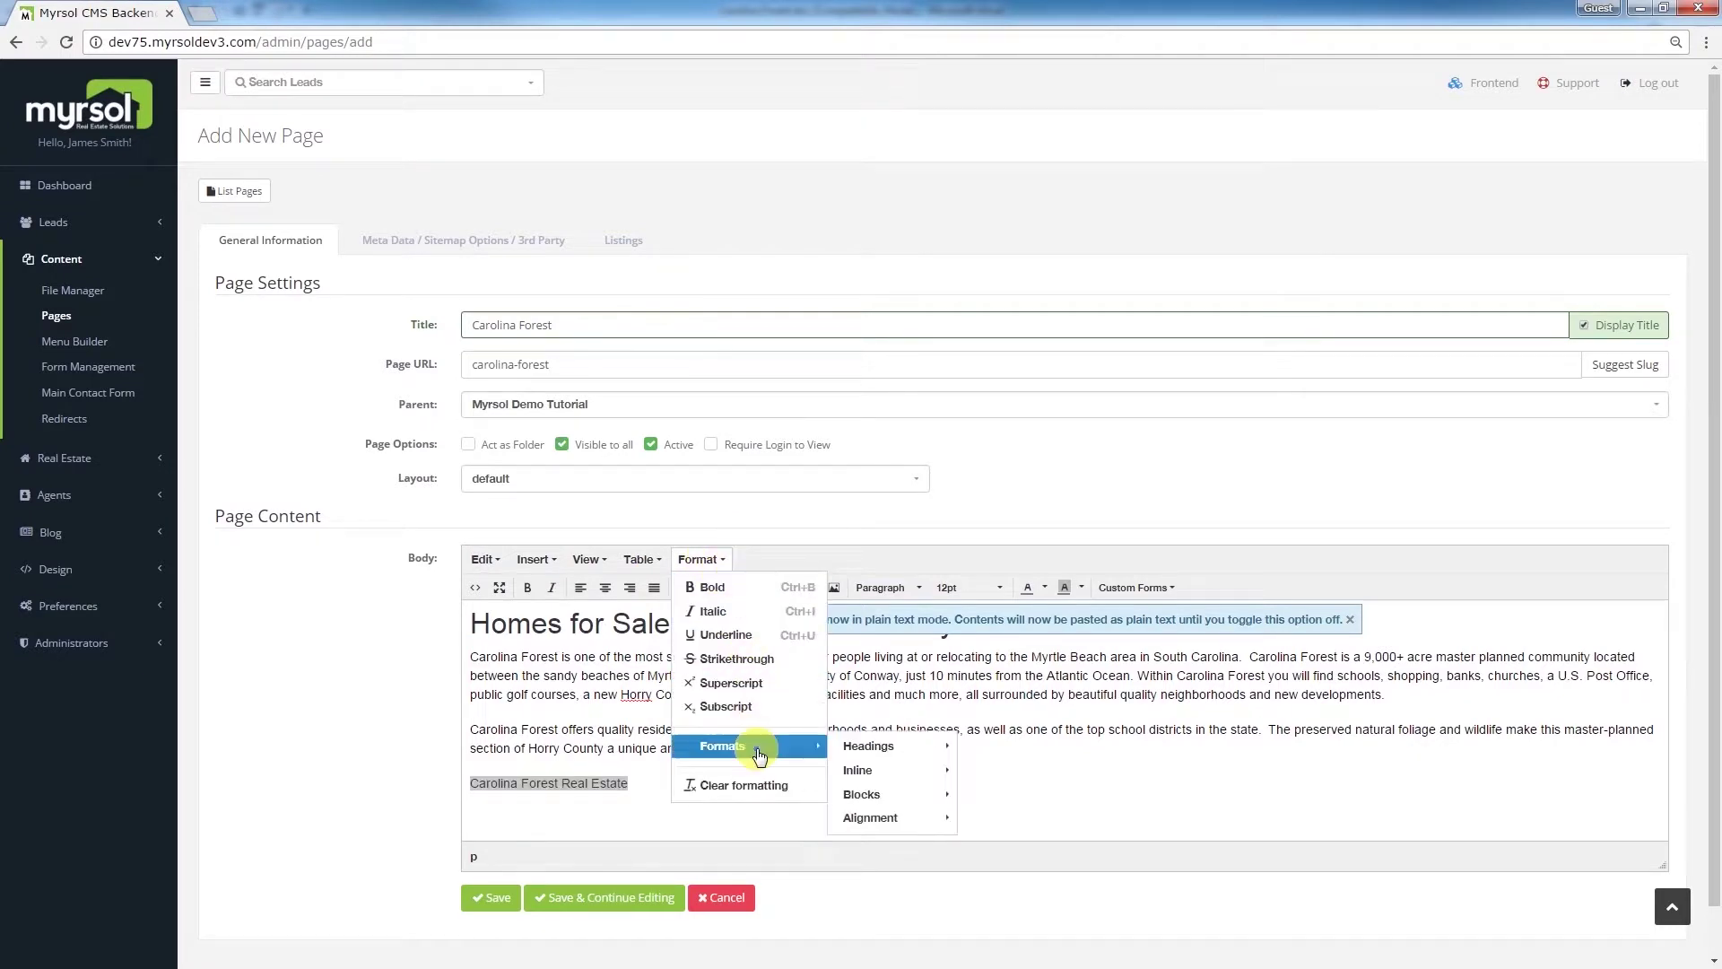
{"action": "mouse_move", "coordinate": [888, 746]}
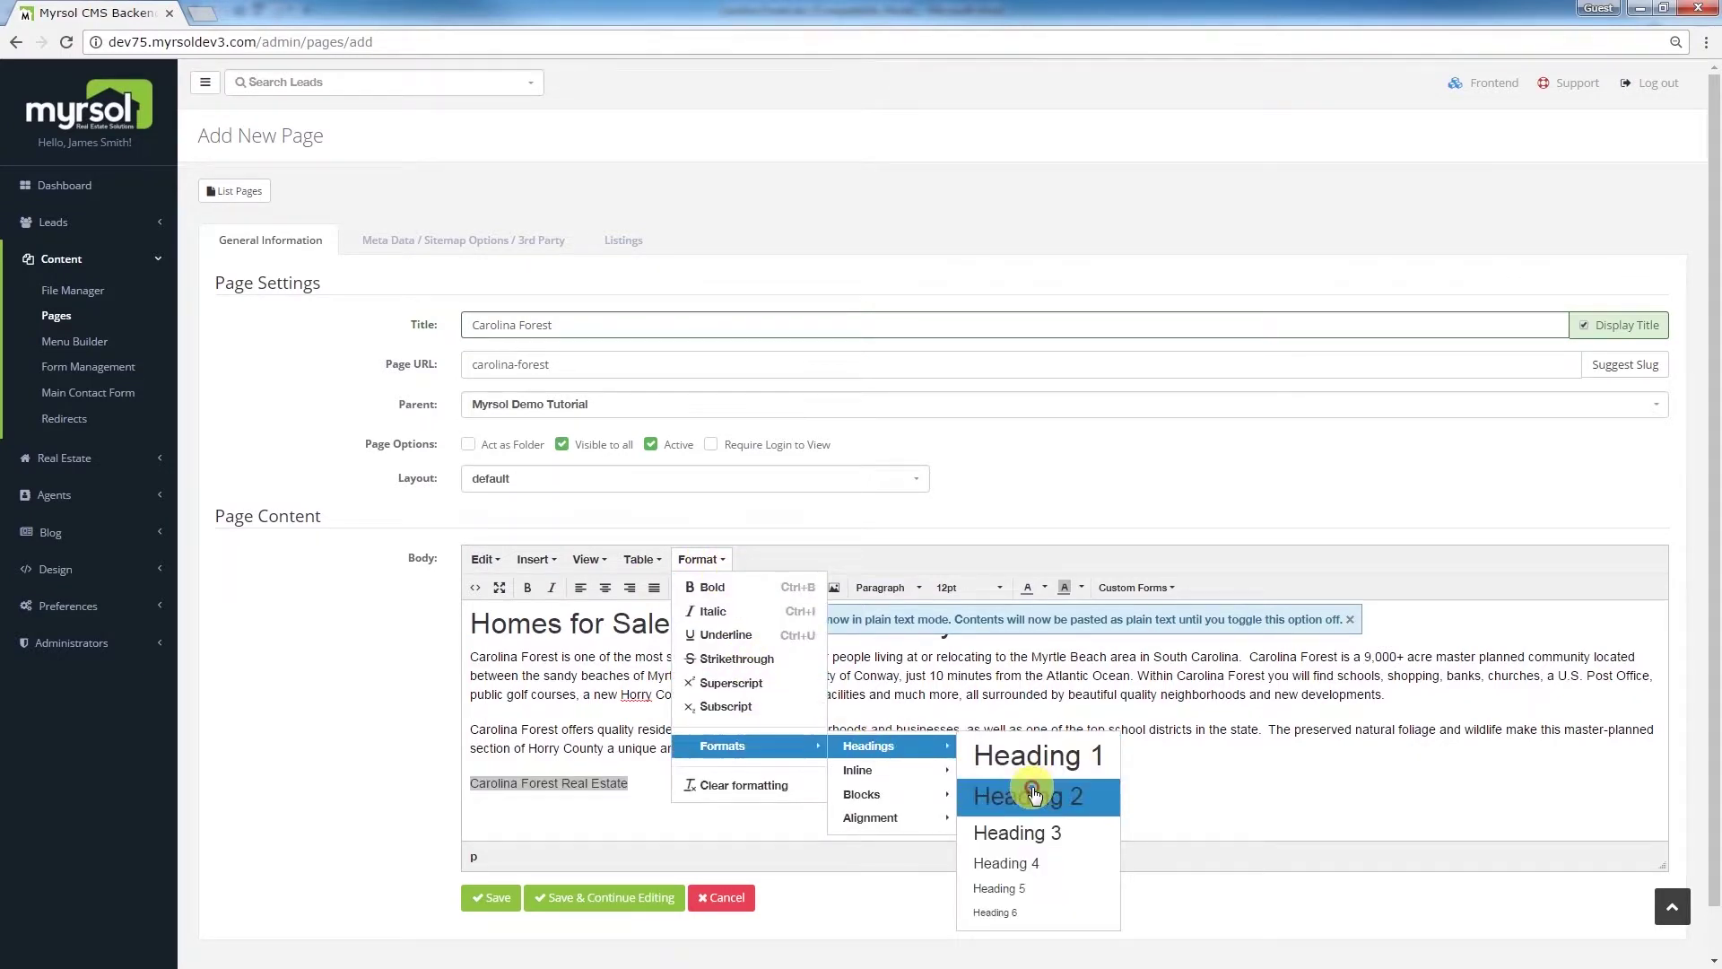
{"action": "left_click", "coordinate": [1032, 794]}
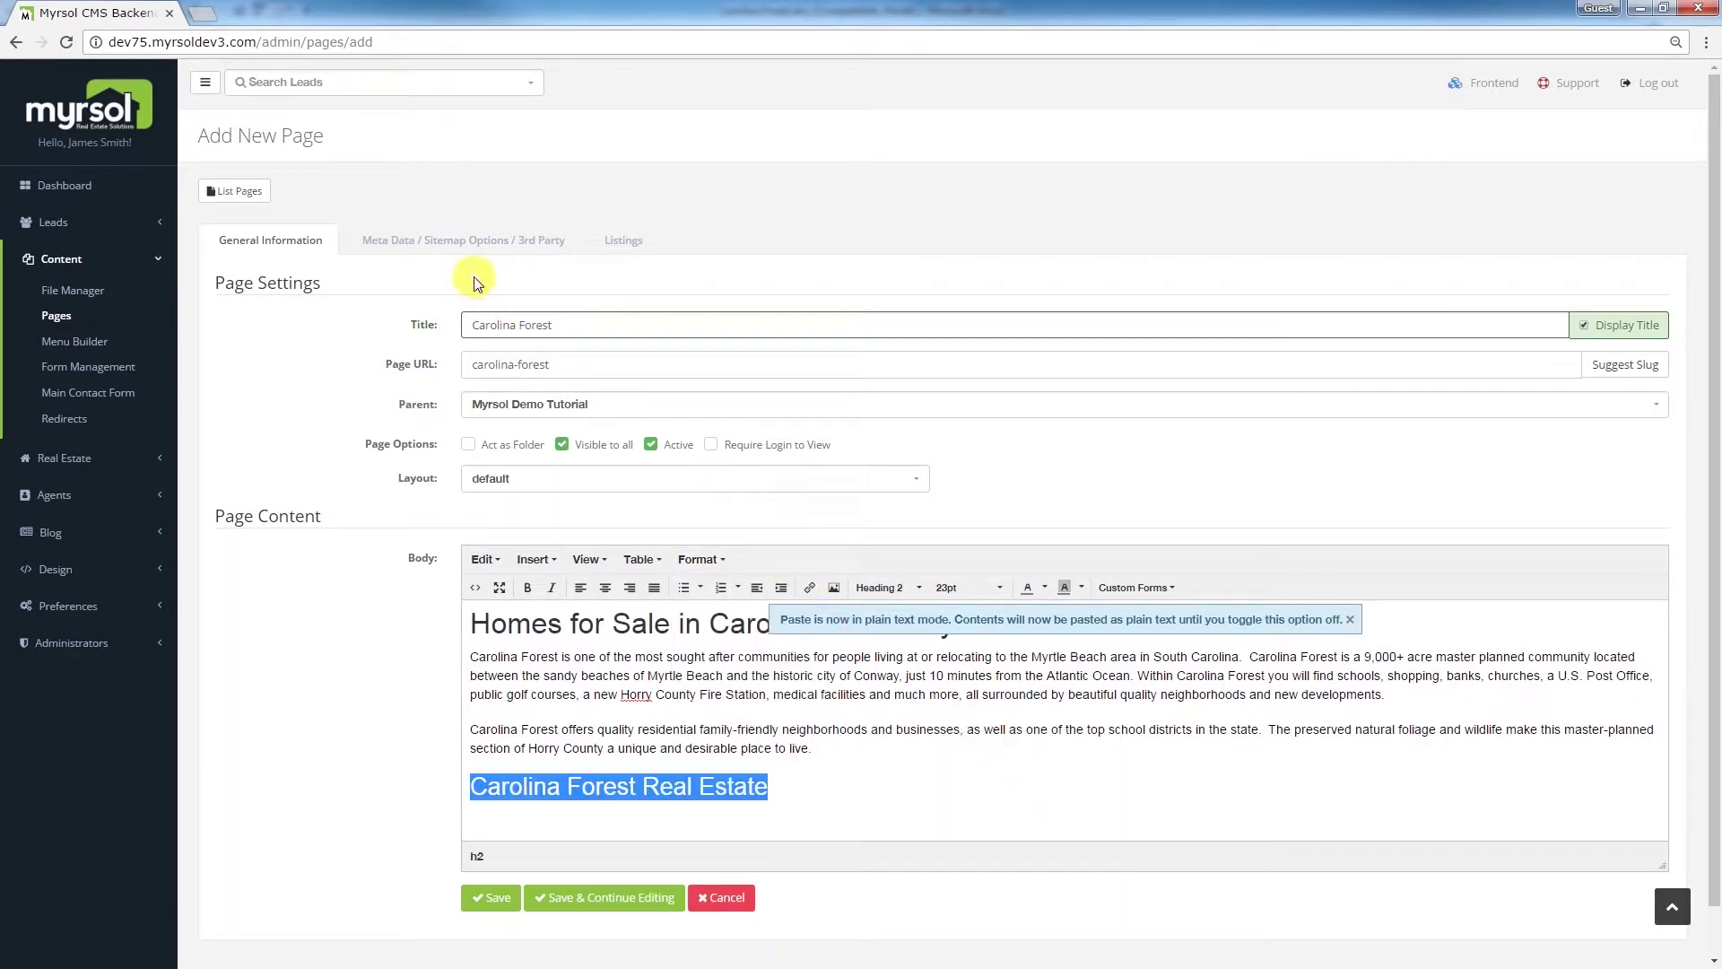
Step: Copy the Carolina Forest meta description from the Notepad file into the new page's Meta Description
{"action": "left_click", "coordinate": [459, 242]}
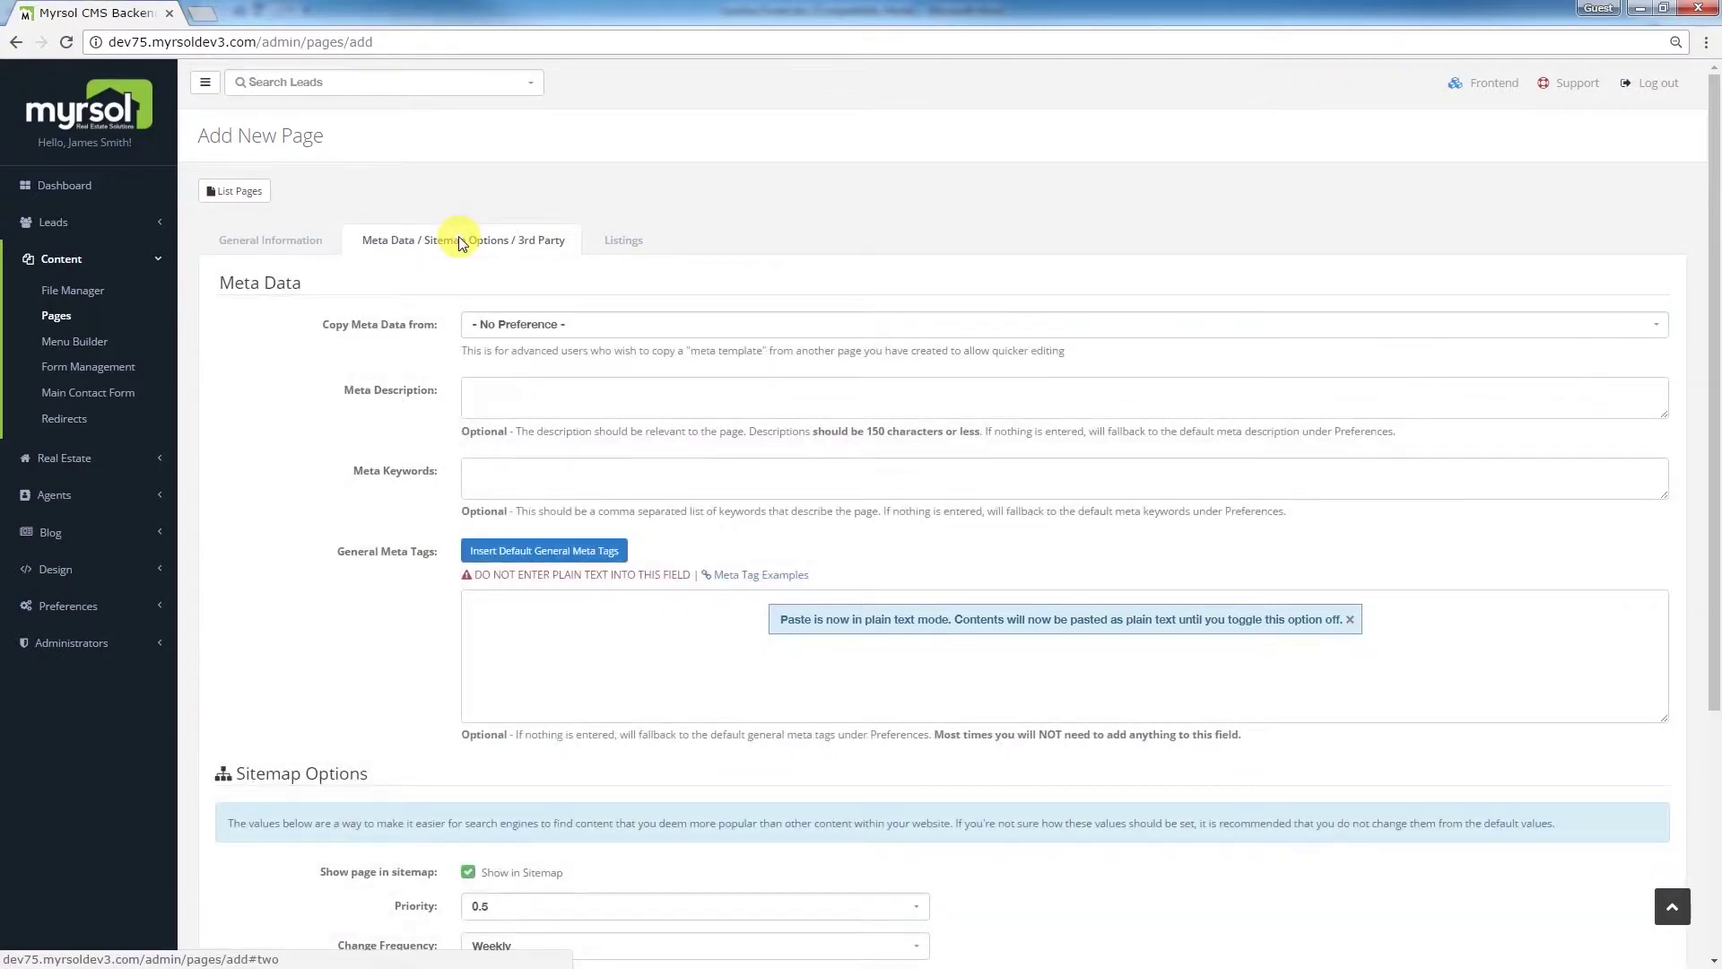
{"action": "key", "text": "alt+Tab"}
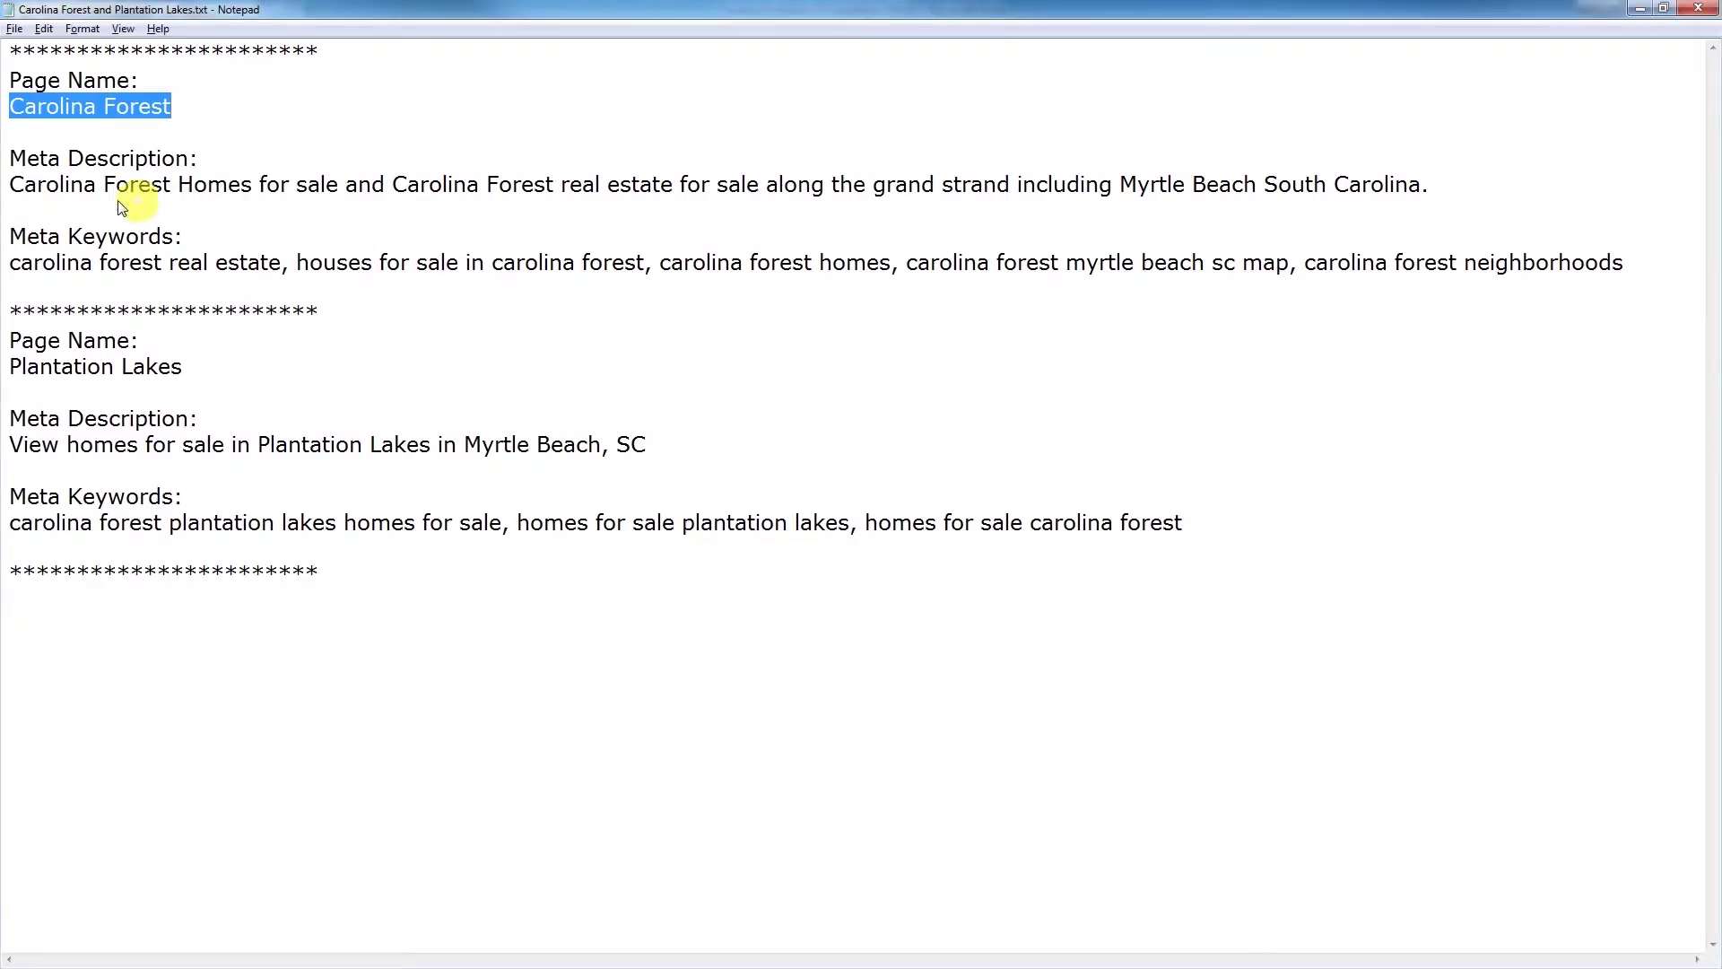
{"action": "left_click", "coordinate": [9, 184]}
{"action": "left_click_drag", "start_coordinate": [9, 184], "coordinate": [1454, 200]}
{"action": "right_click", "coordinate": [1203, 187]}
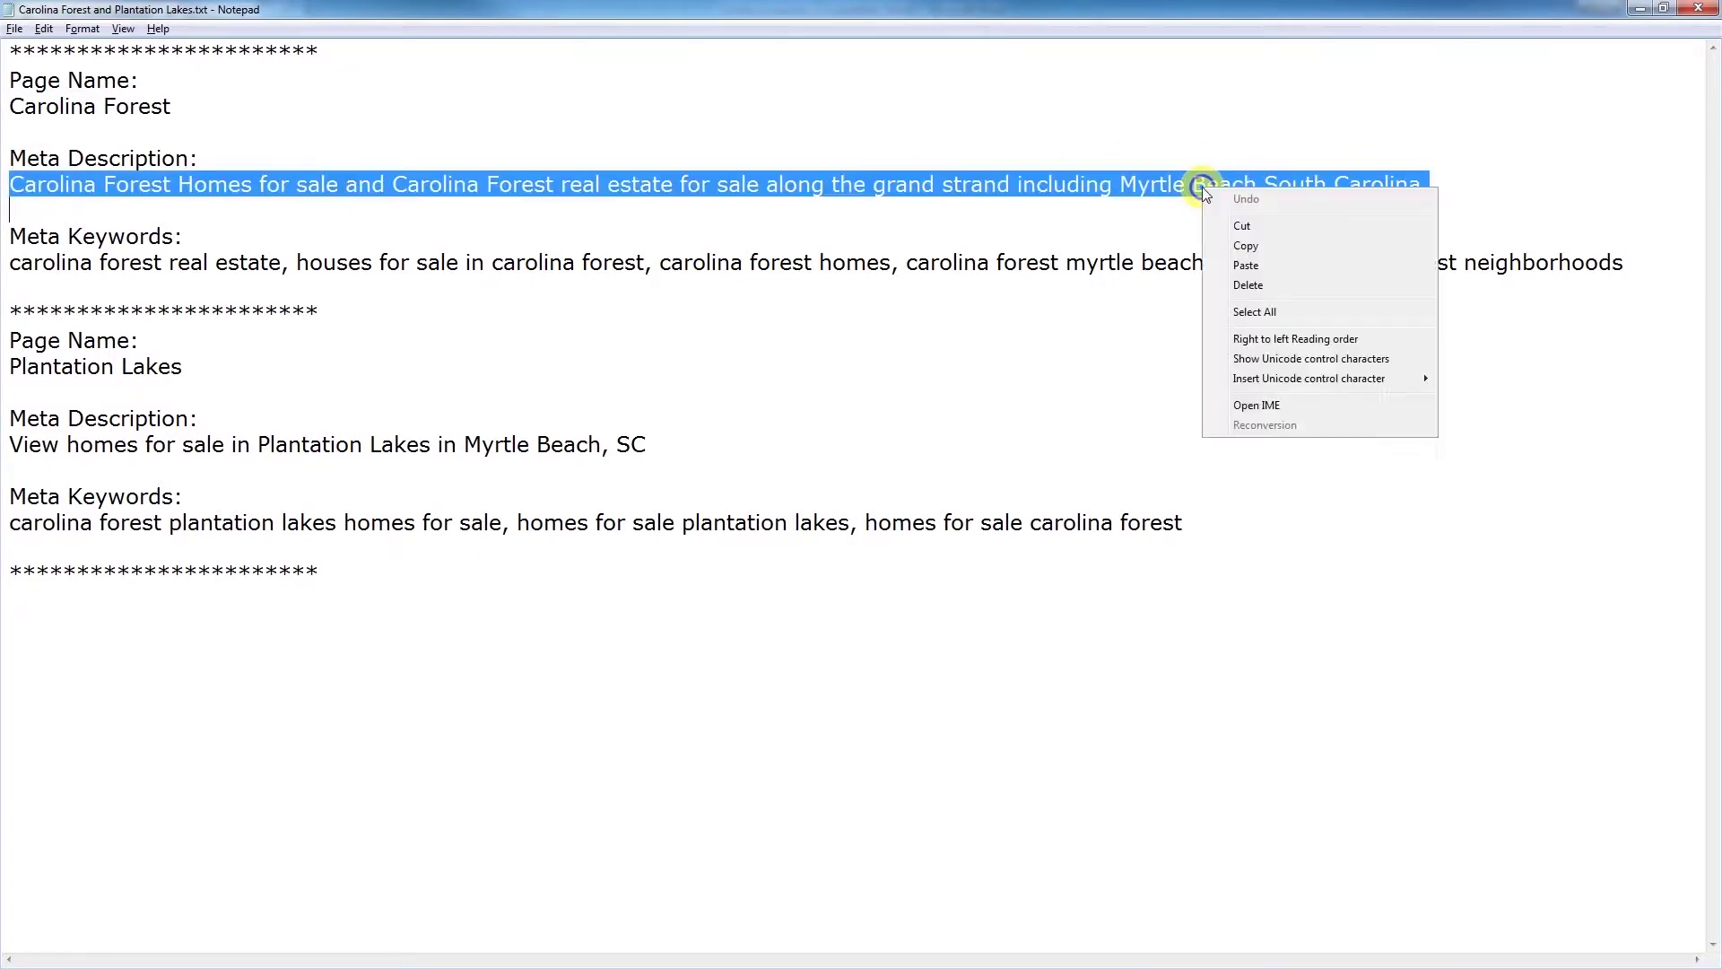
{"action": "left_click", "coordinate": [1253, 248]}
{"action": "key", "text": "alt+Tab"}
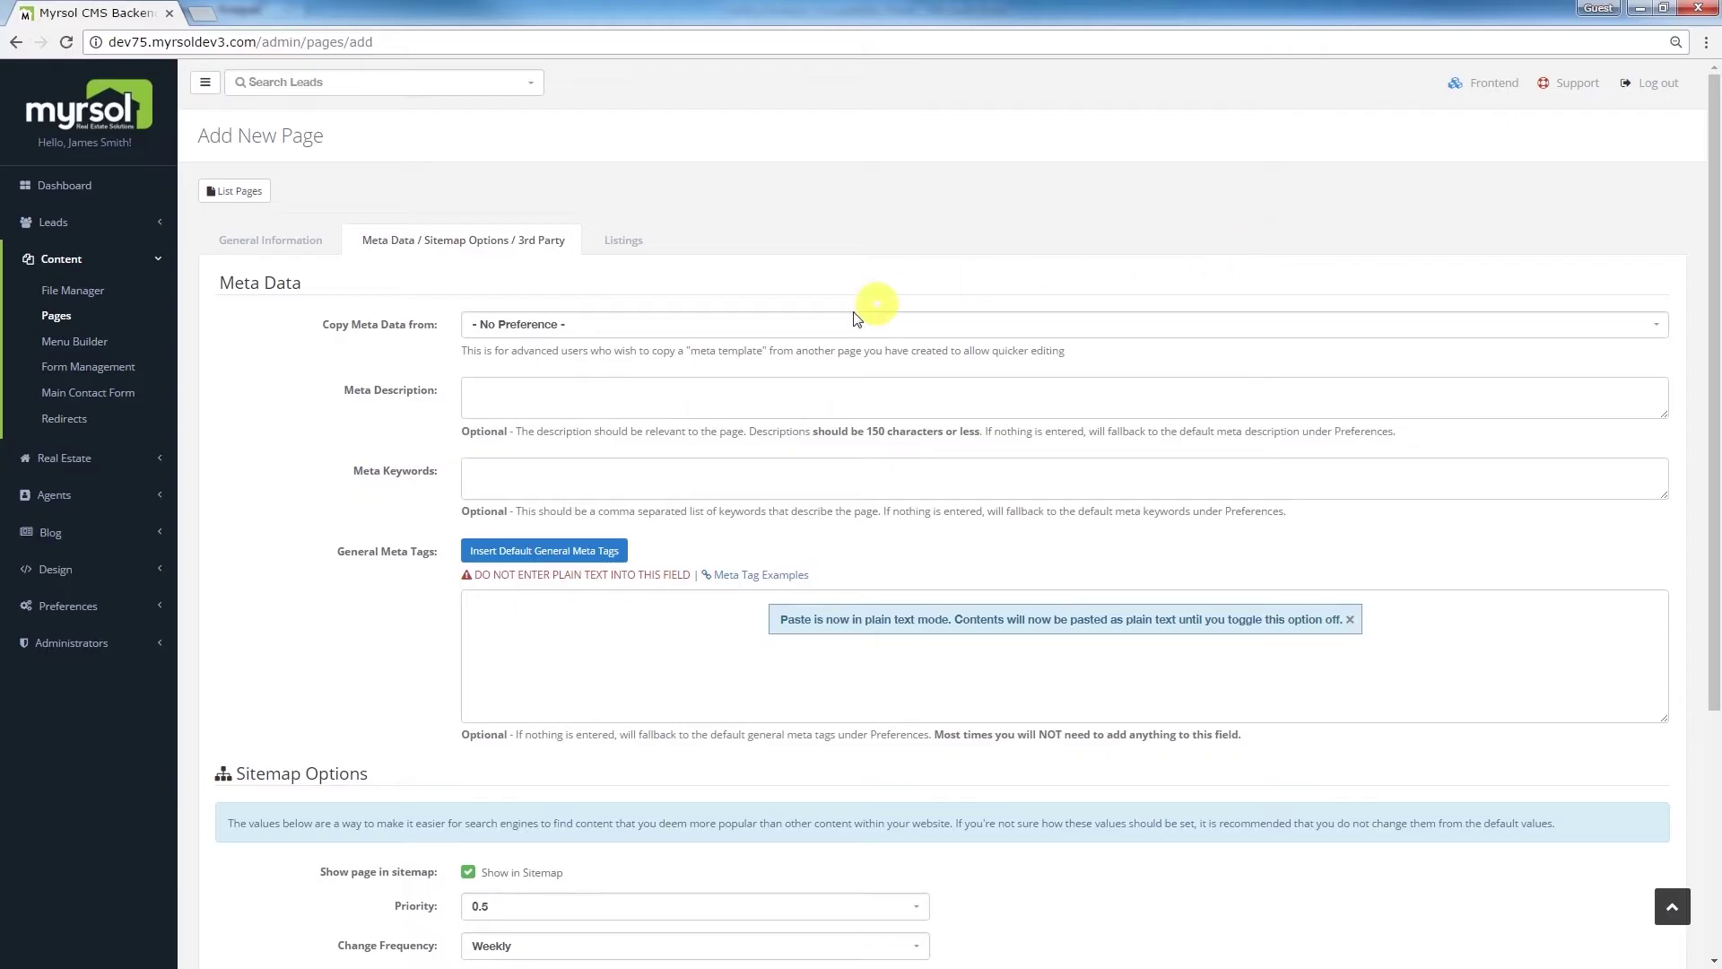
{"action": "left_click", "coordinate": [519, 393]}
{"action": "right_click", "coordinate": [519, 394]}
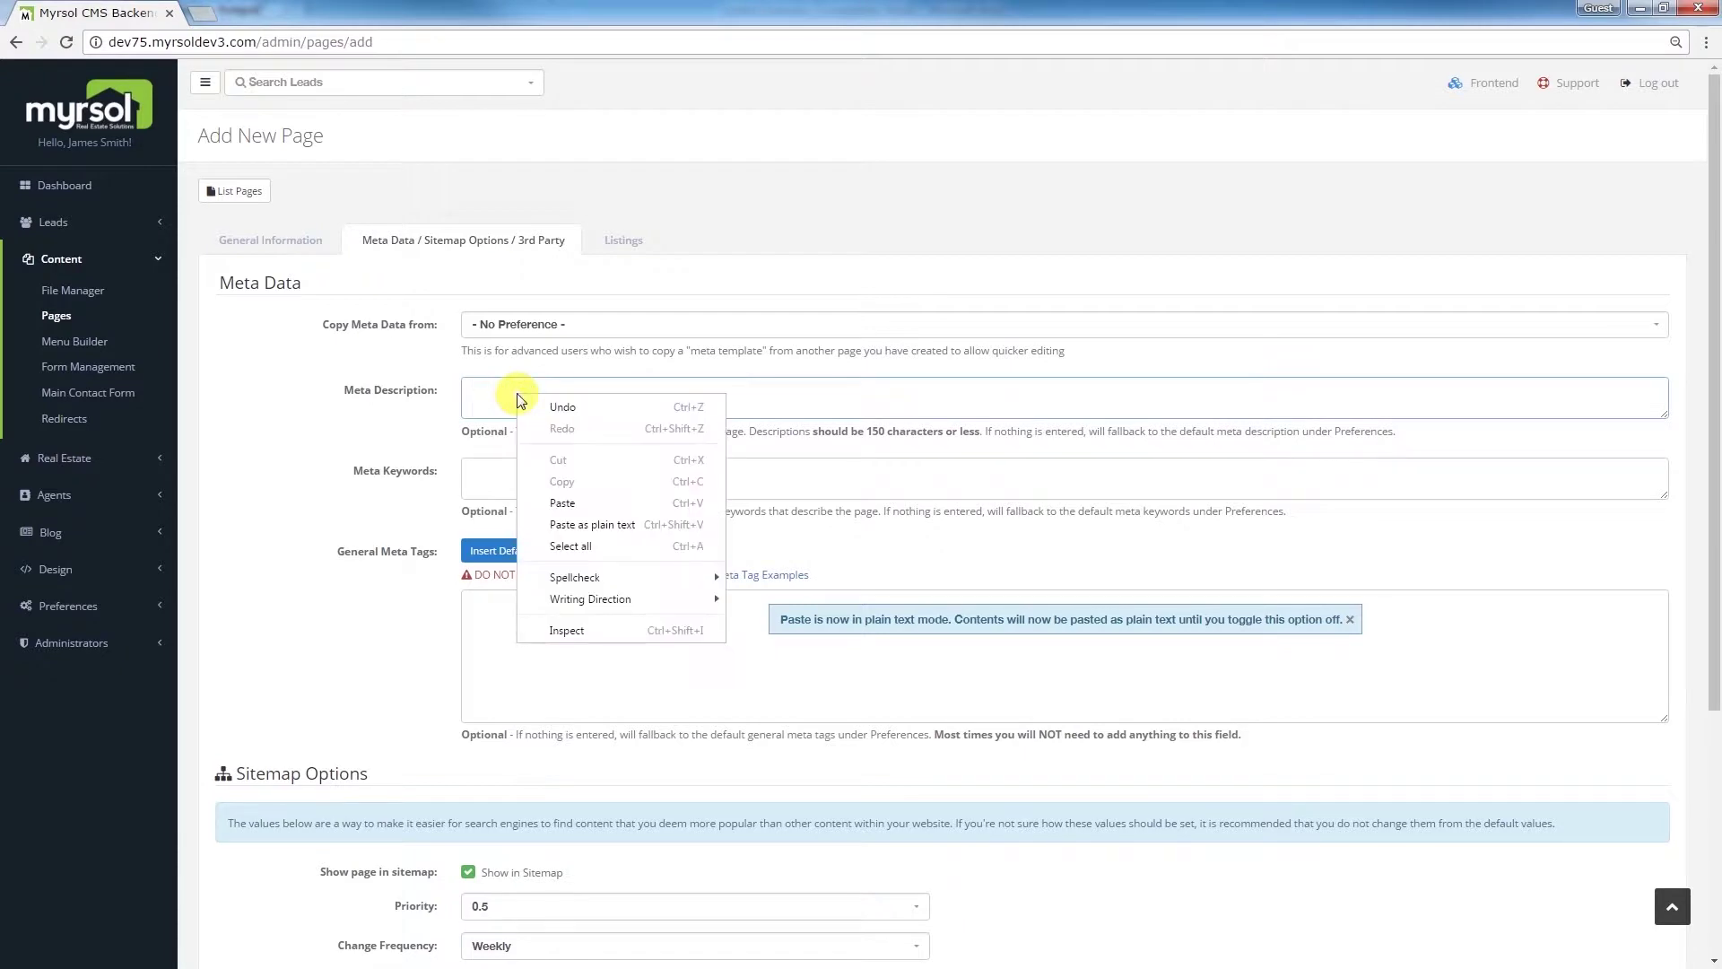
{"action": "left_click", "coordinate": [565, 505]}
Step: Copy the Carolina Forest meta keywords from the Notepad file into Meta Keywords and insert the default general meta tags
{"action": "key", "text": "alt+Tab"}
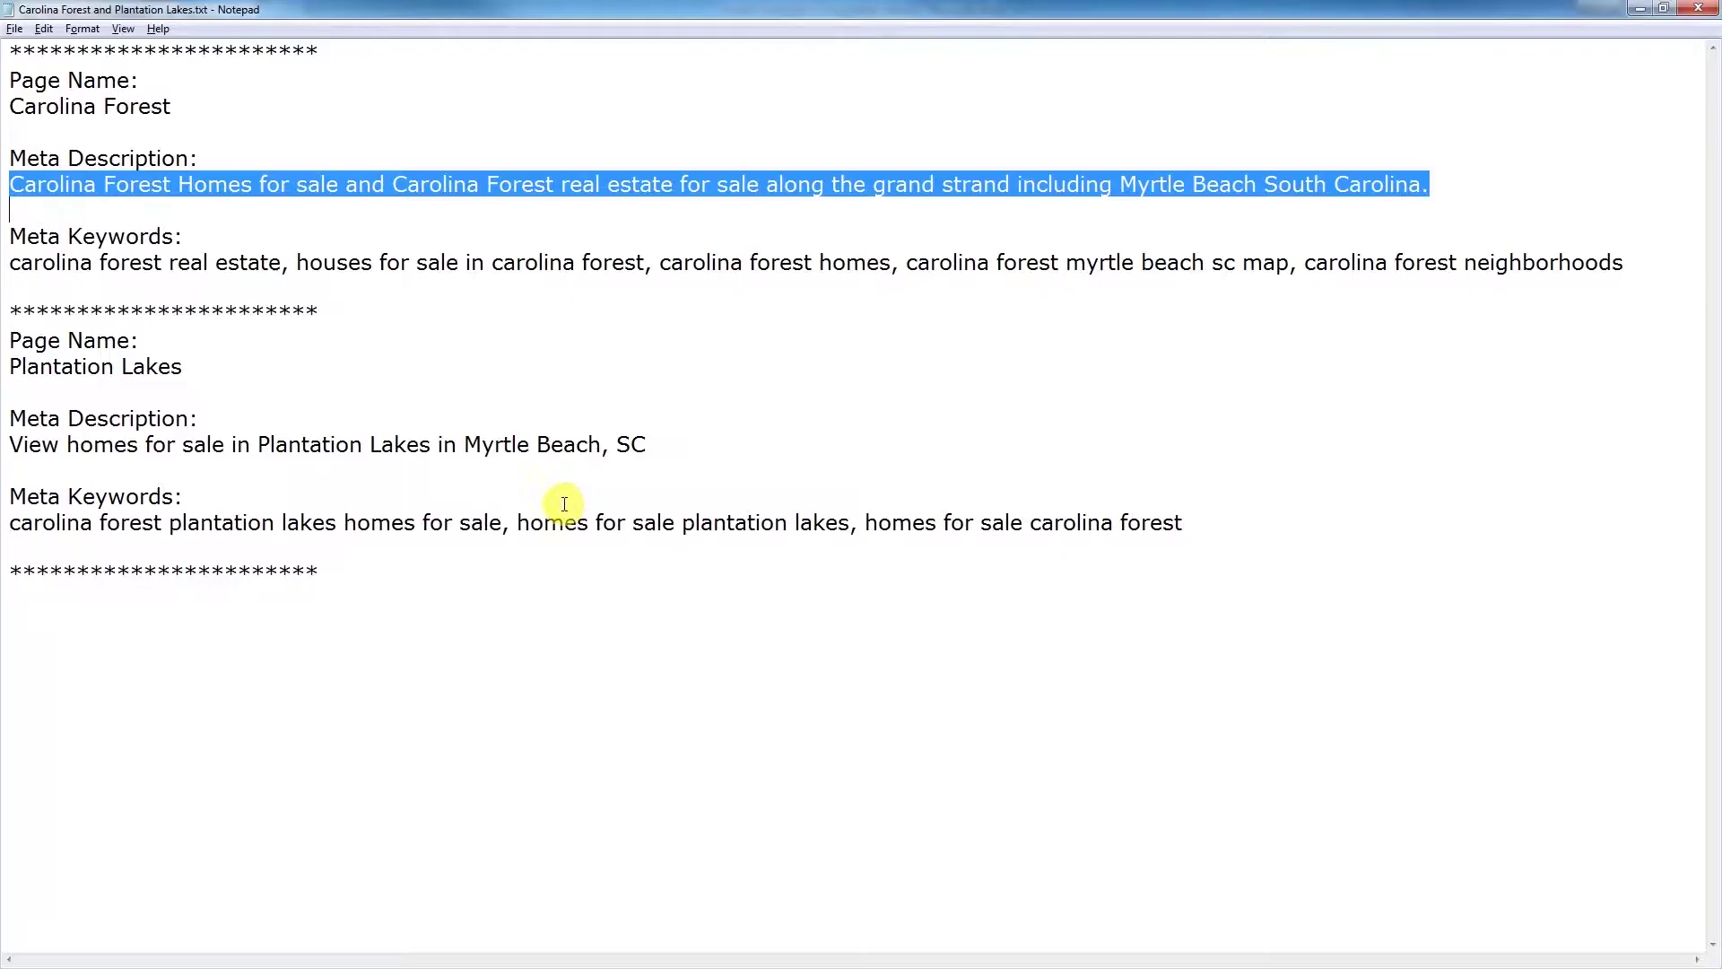
{"action": "left_click_drag", "start_coordinate": [11, 262], "coordinate": [1618, 260]}
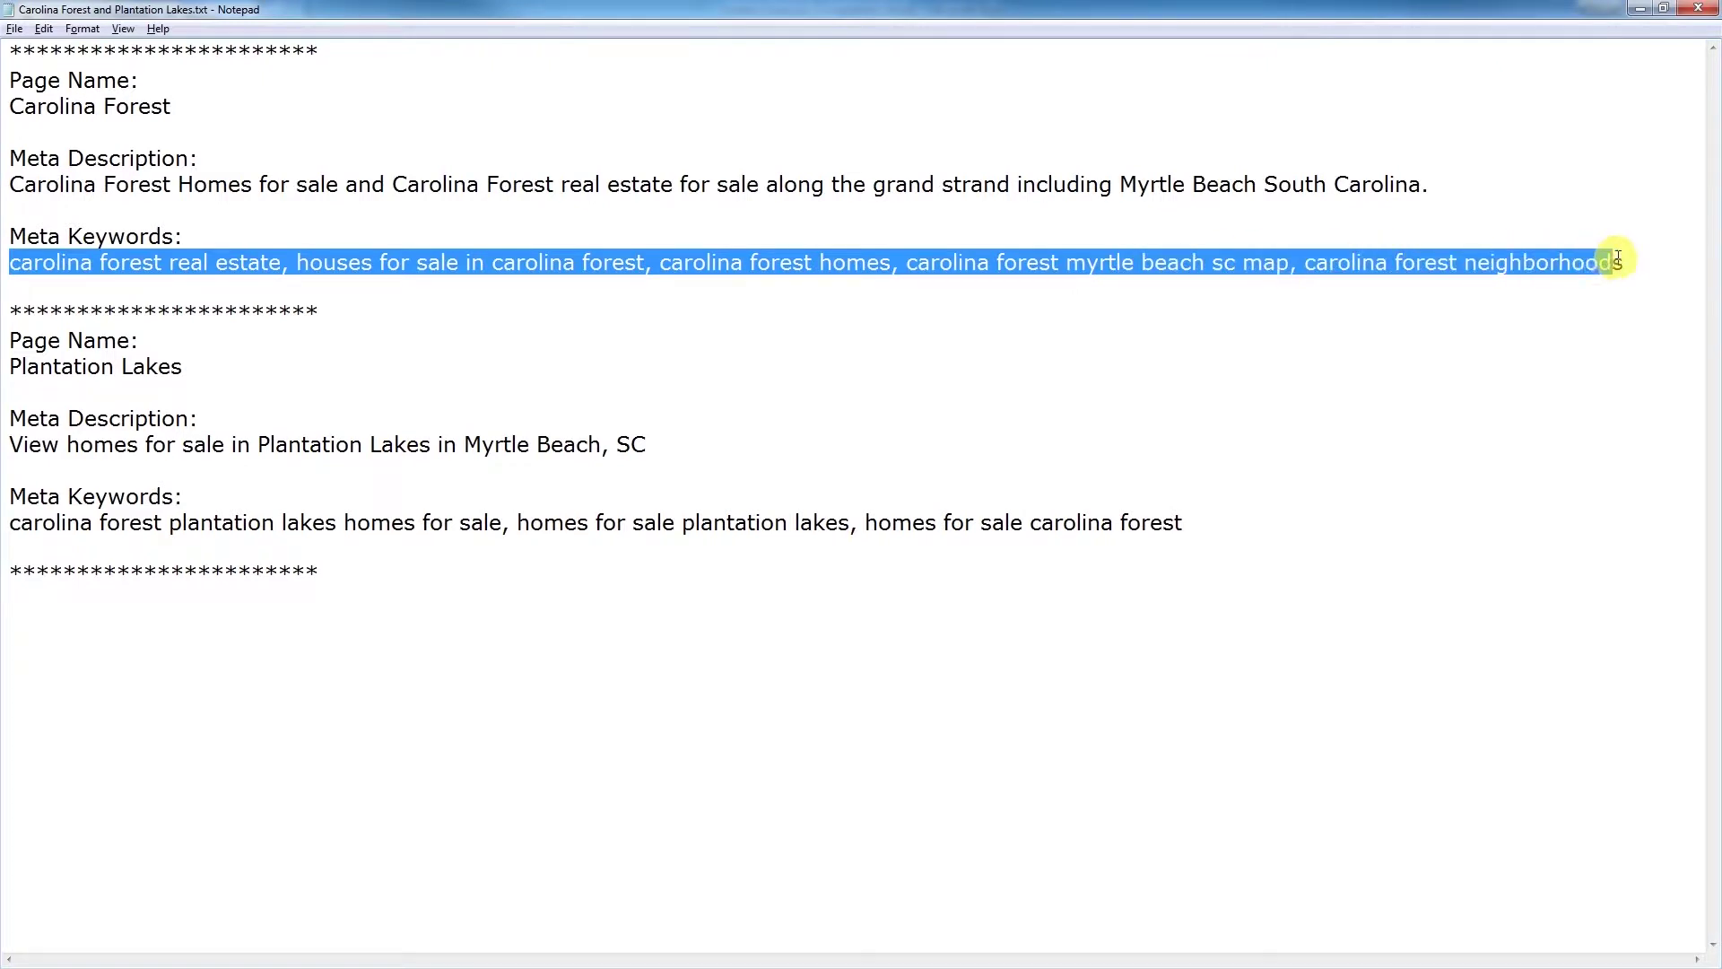
{"action": "right_click", "coordinate": [1383, 264]}
{"action": "left_click", "coordinate": [1436, 327]}
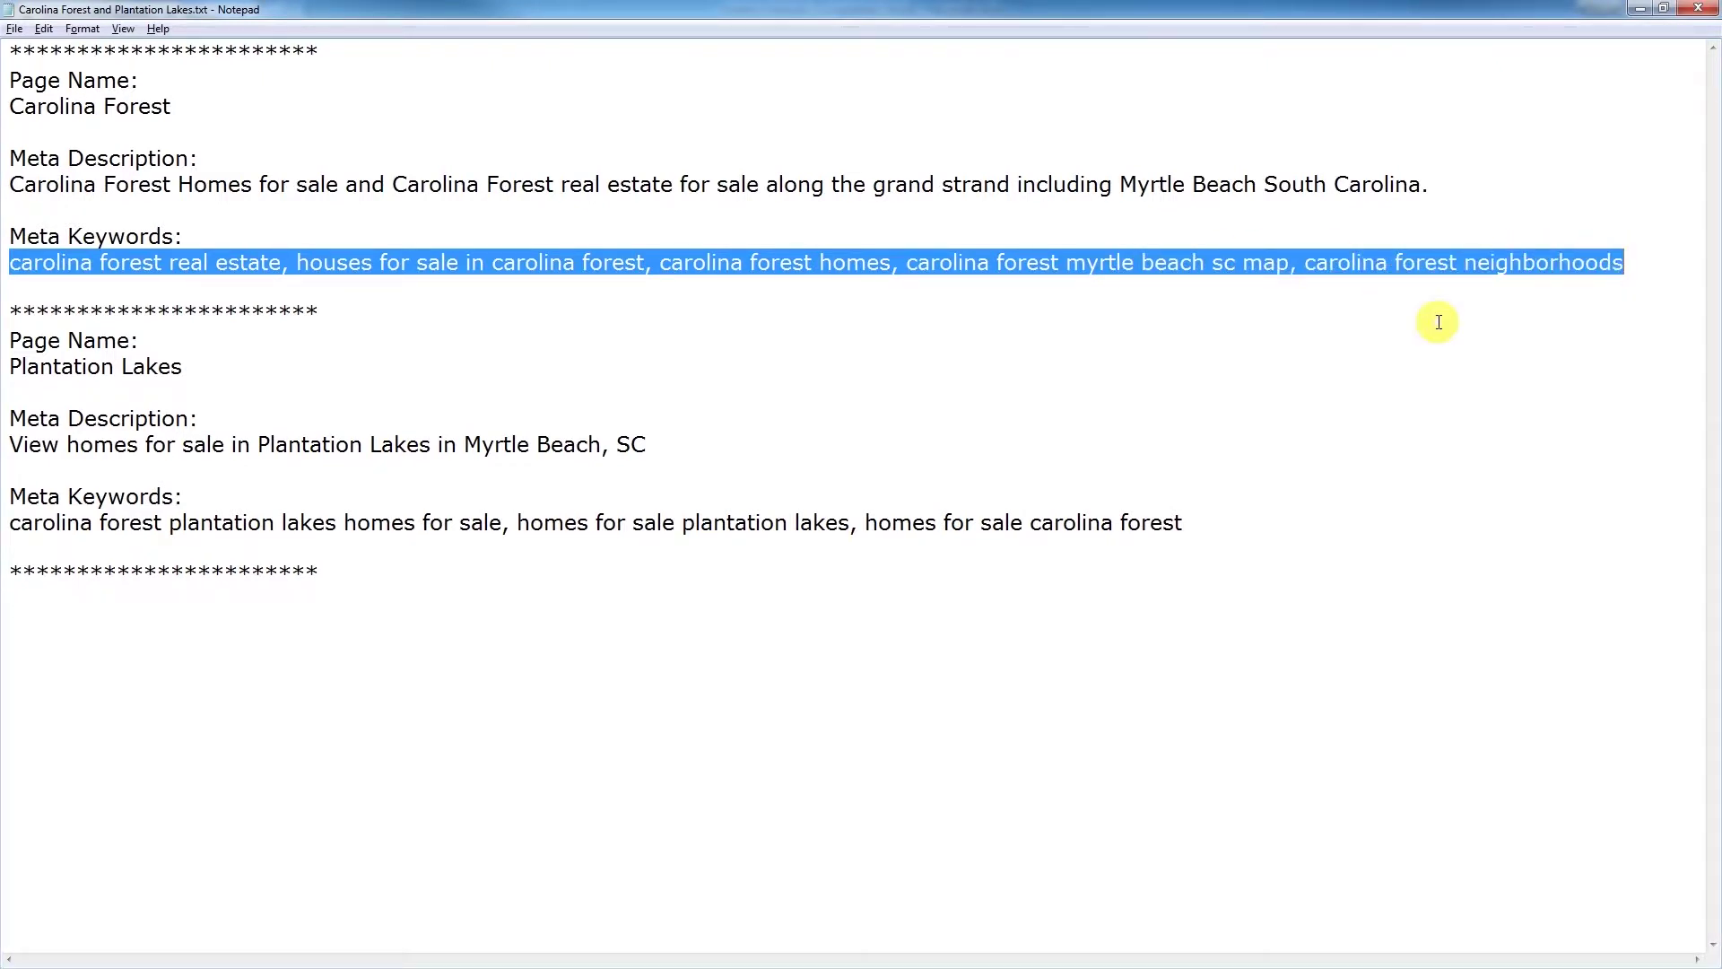
{"action": "key", "text": "alt+Tab"}
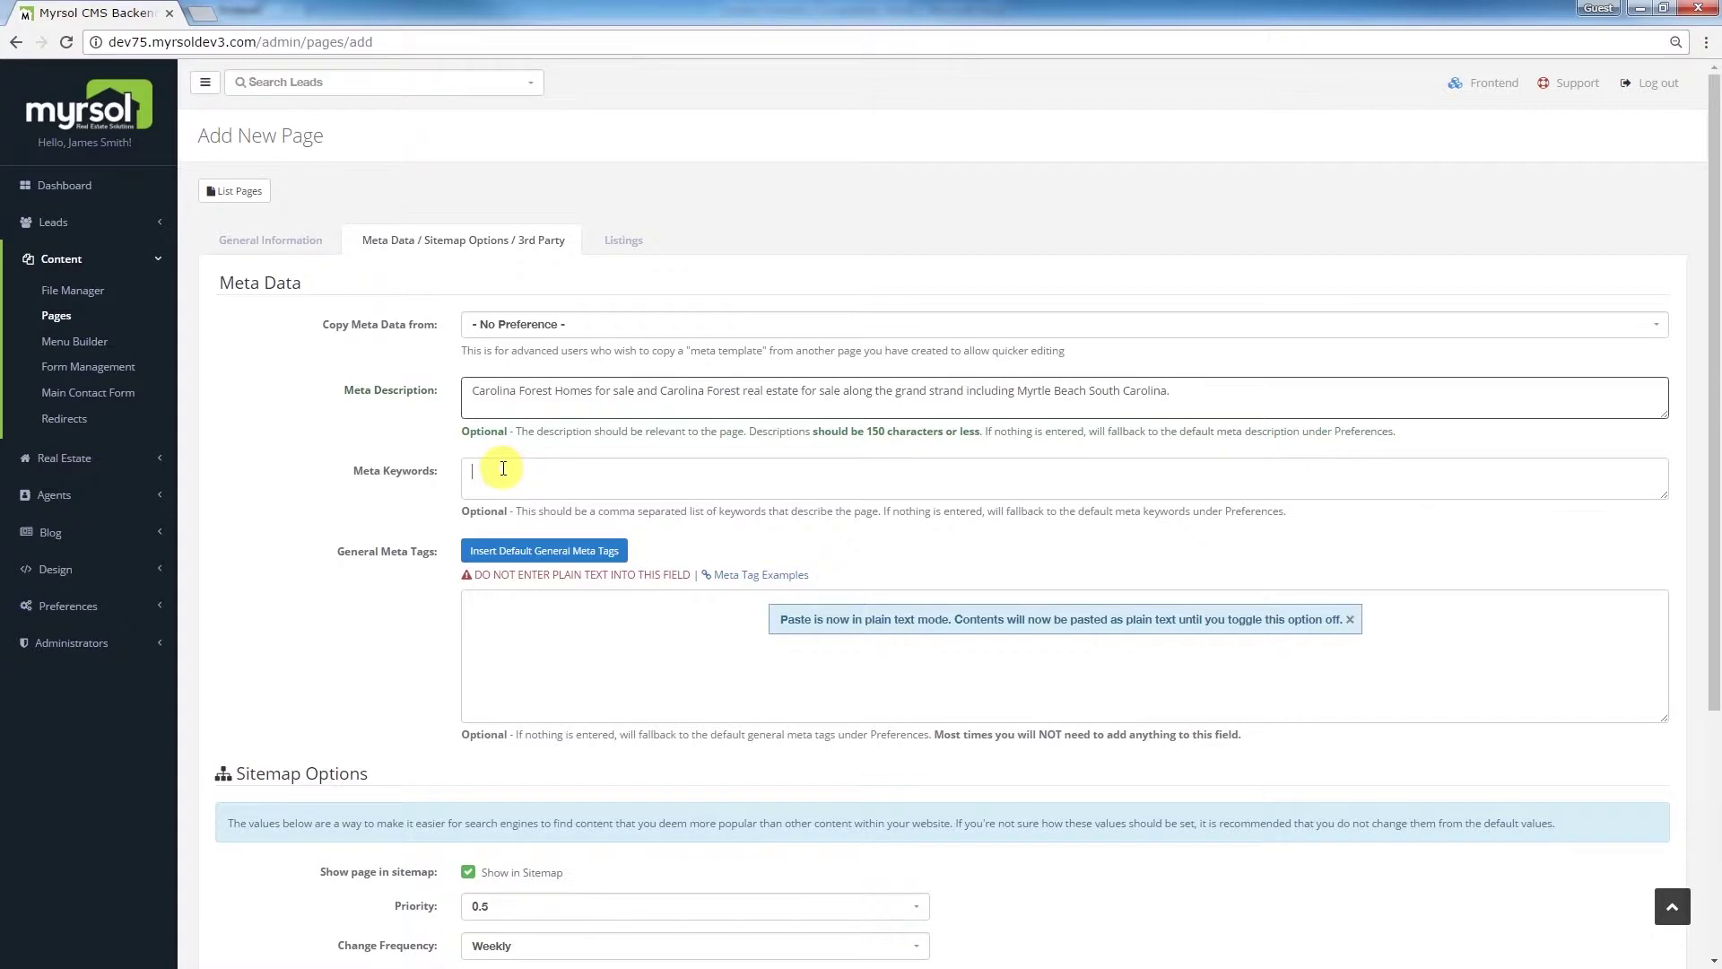
{"action": "right_click", "coordinate": [504, 467]}
{"action": "left_click", "coordinate": [550, 585]}
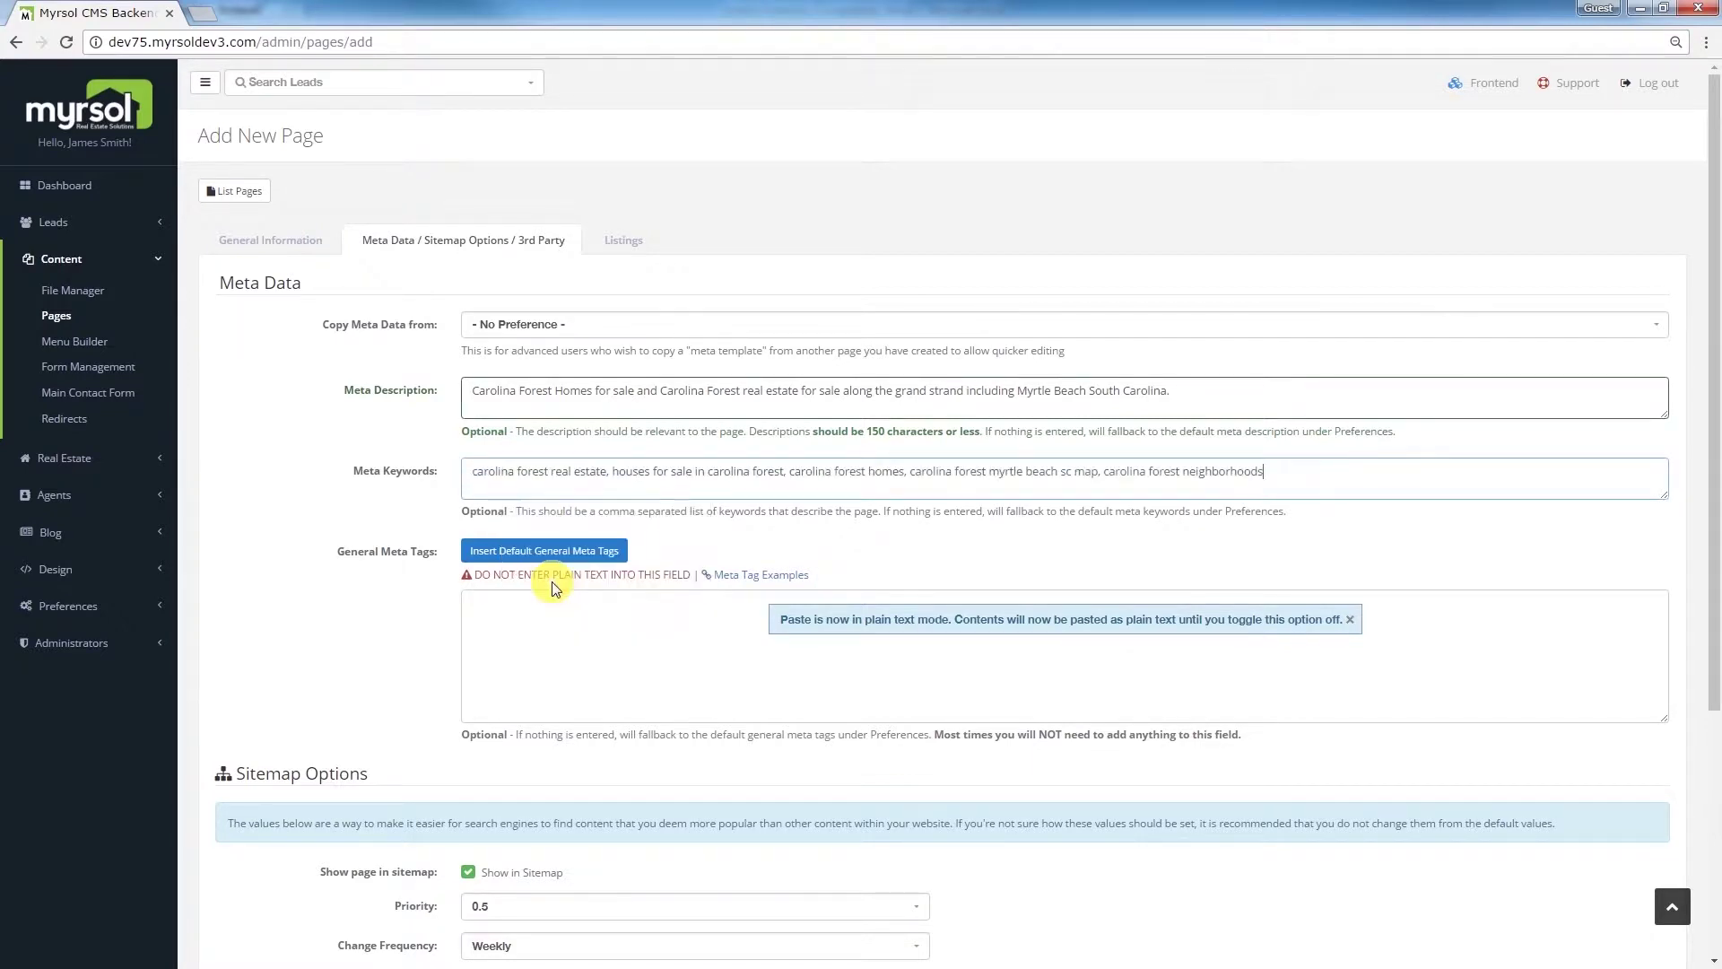
{"action": "left_click", "coordinate": [541, 552]}
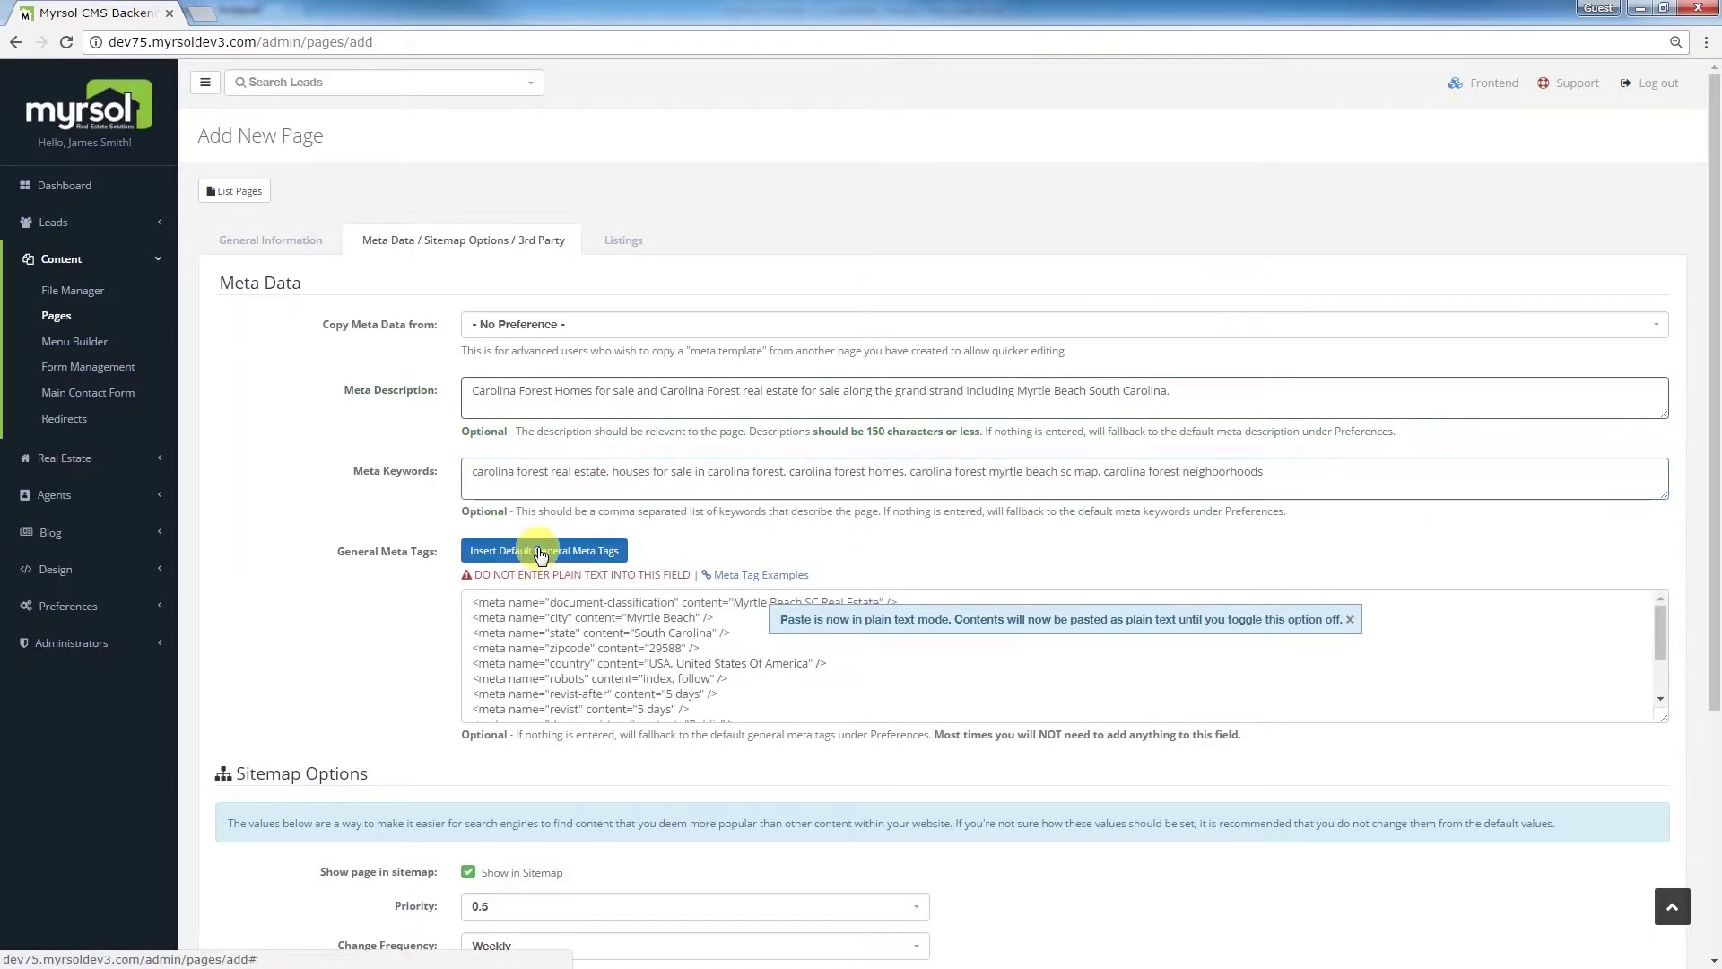
Step: Display the page's listings settings, then open the website frontend's Search by Area form and reset its criteria
{"action": "left_click", "coordinate": [622, 242]}
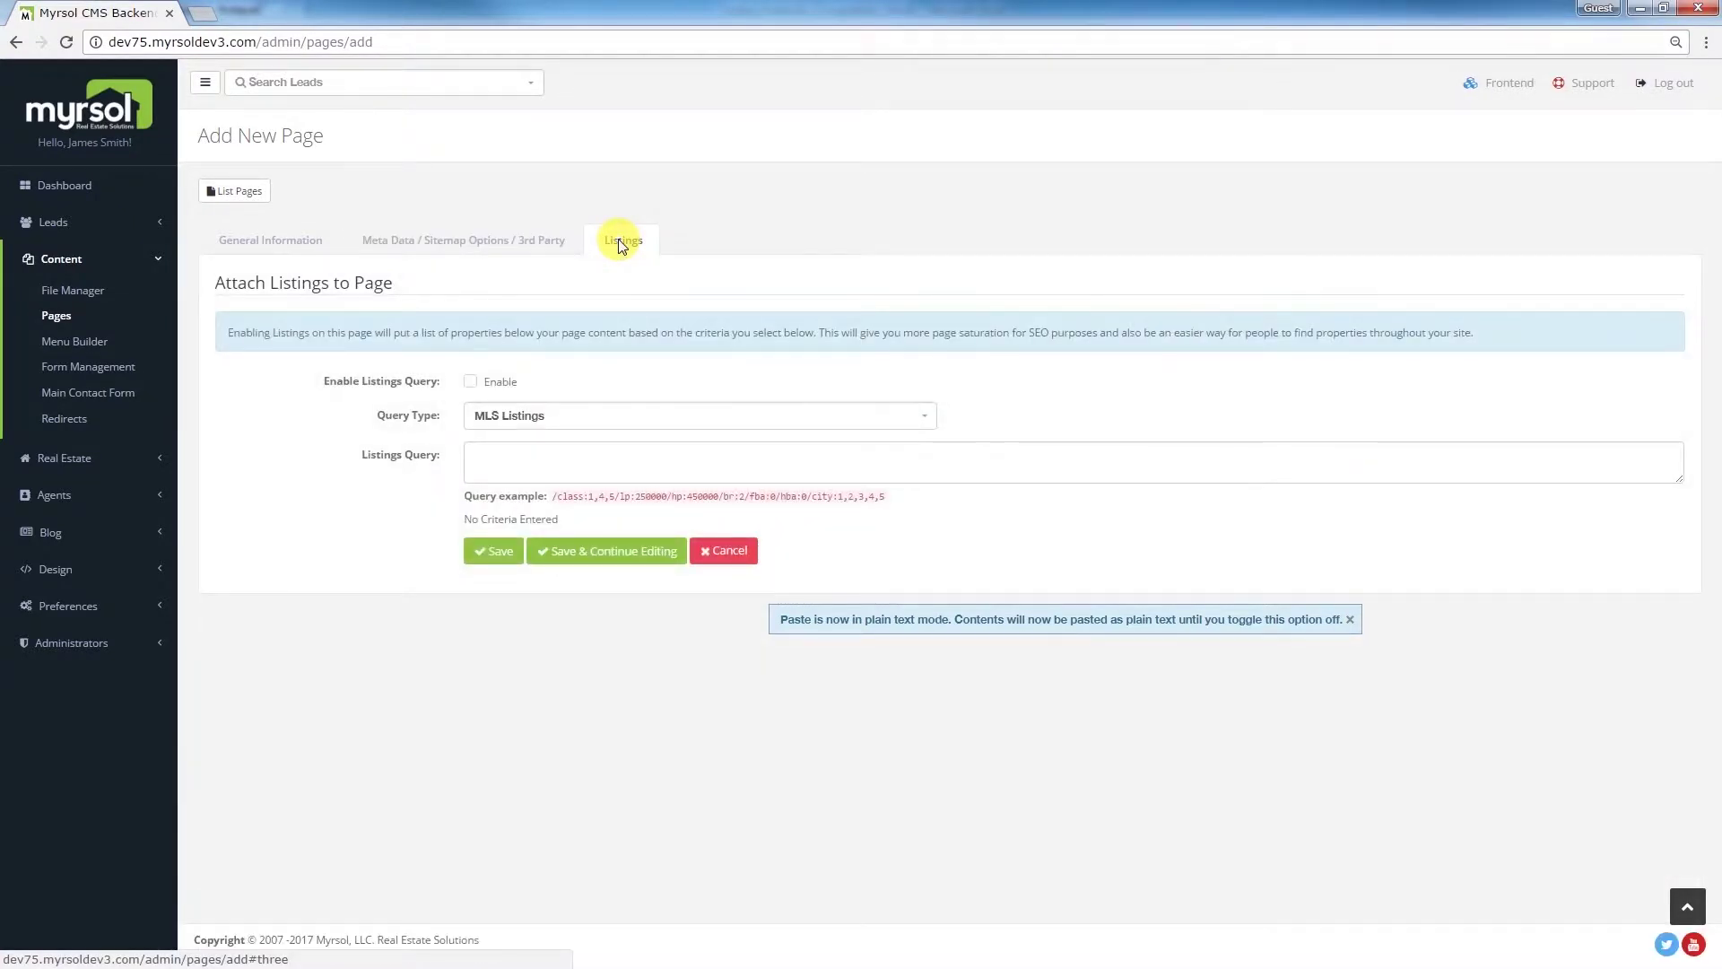
{"action": "left_click", "coordinate": [1510, 85]}
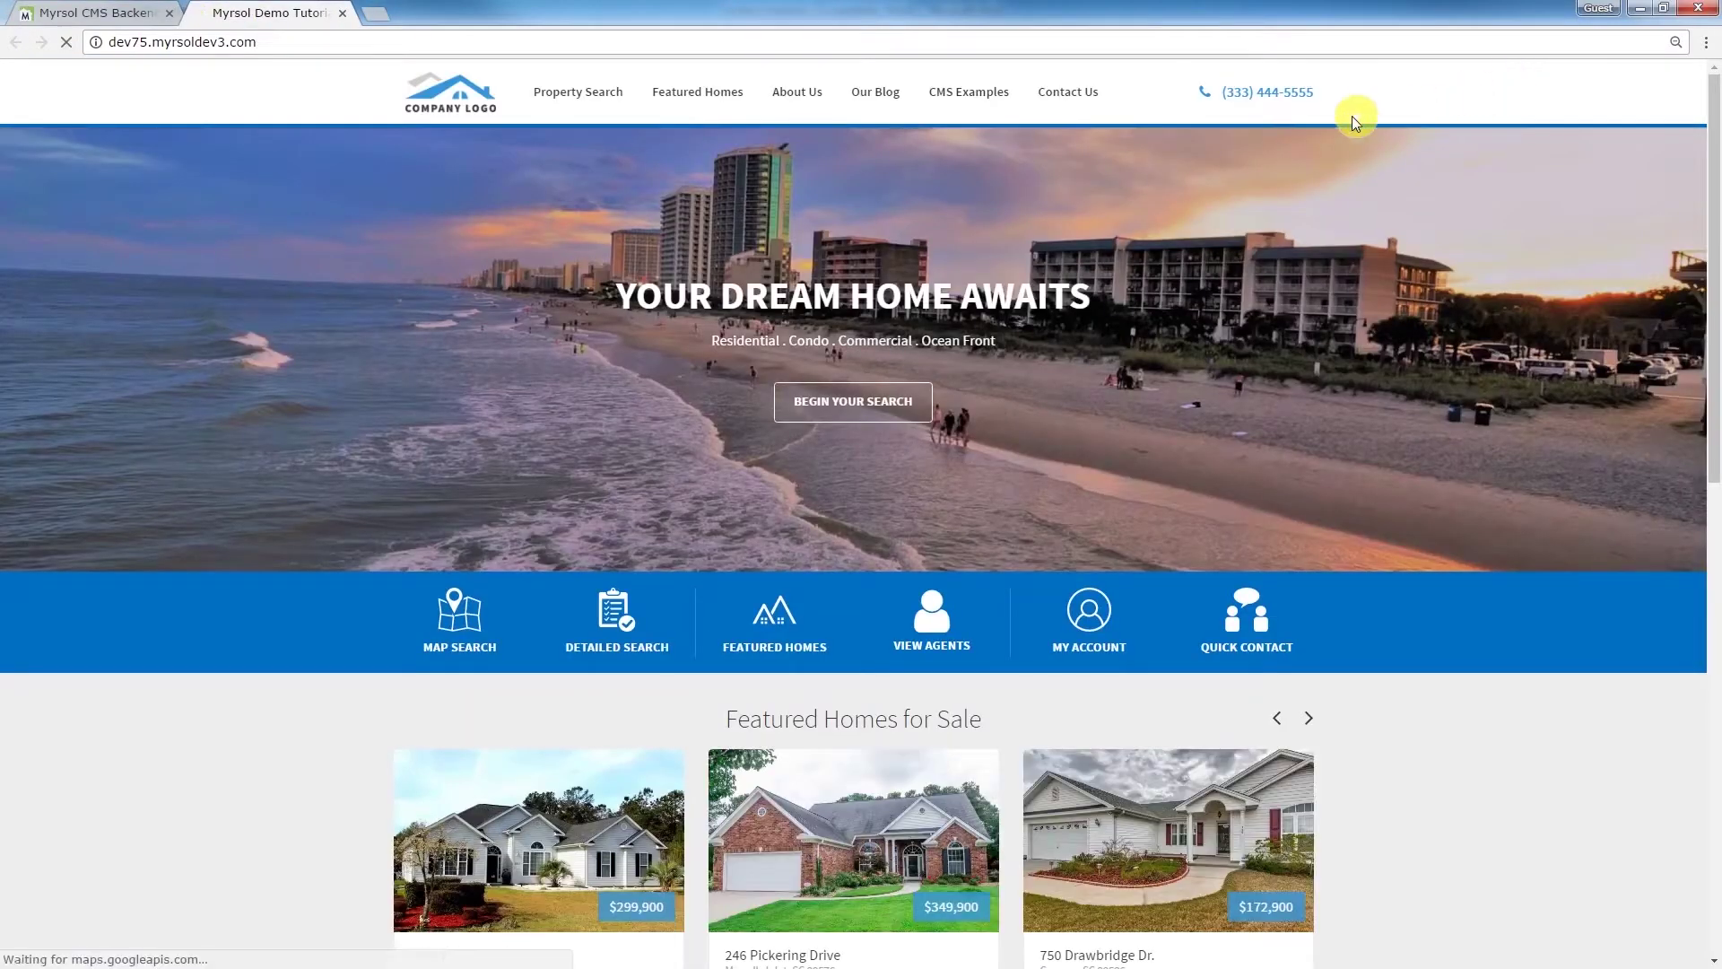
{"action": "mouse_move", "coordinate": [585, 101]}
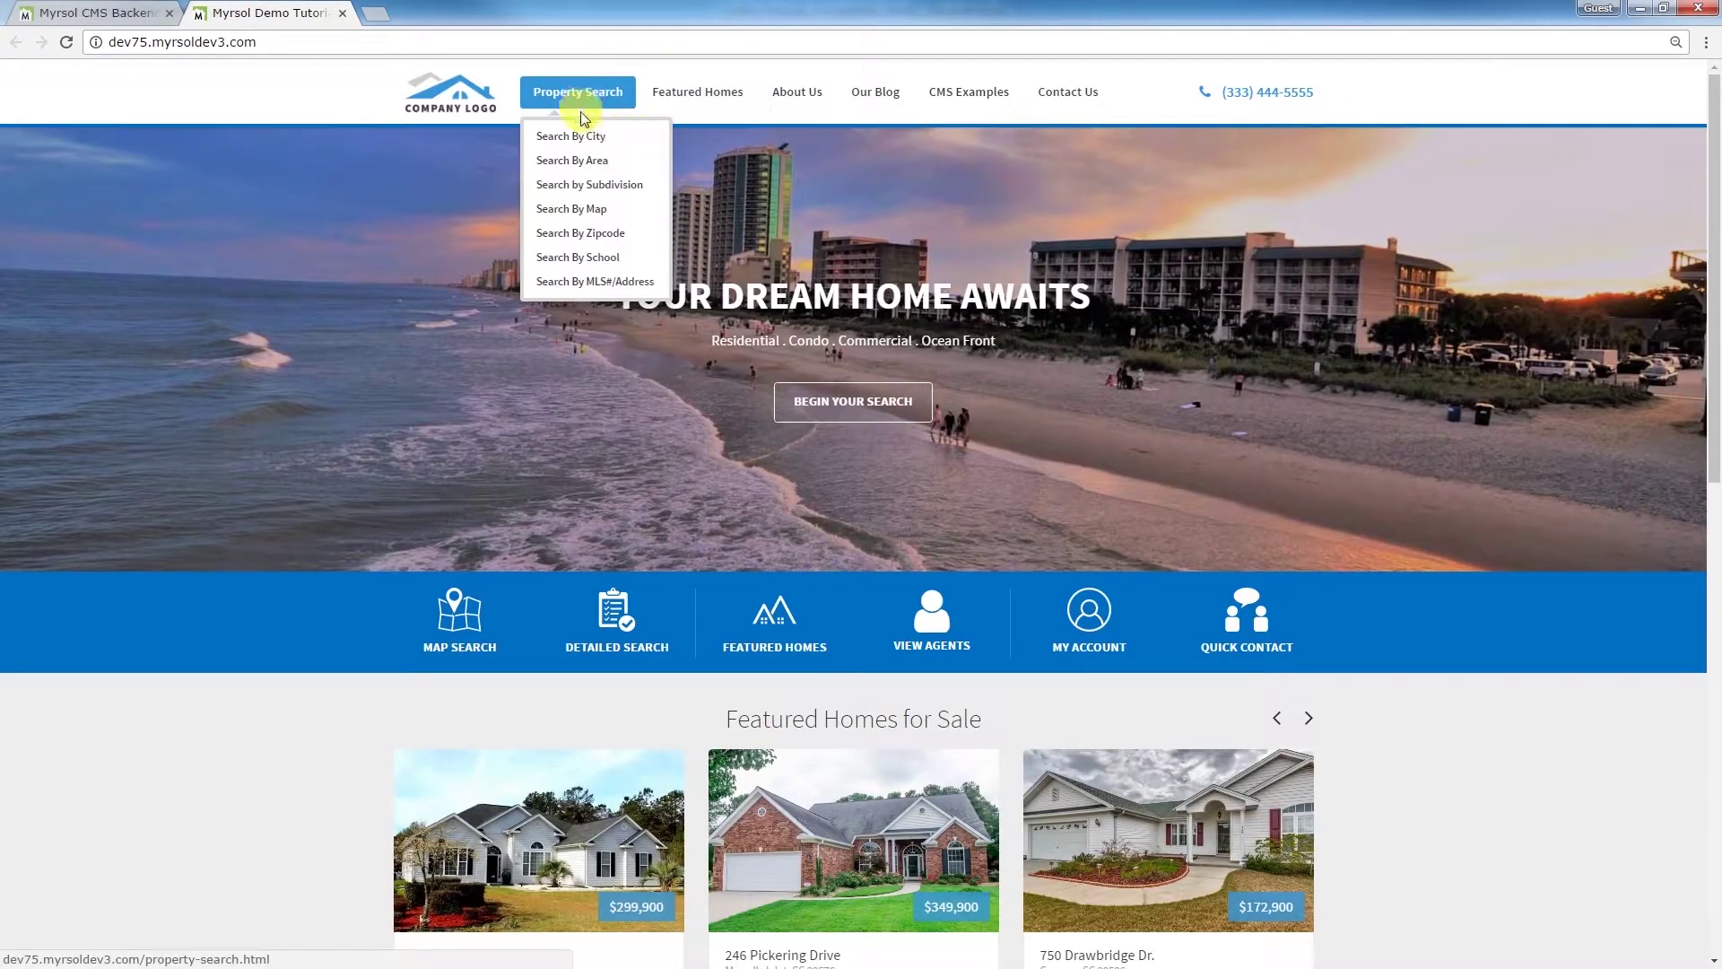
{"action": "left_click", "coordinate": [590, 158]}
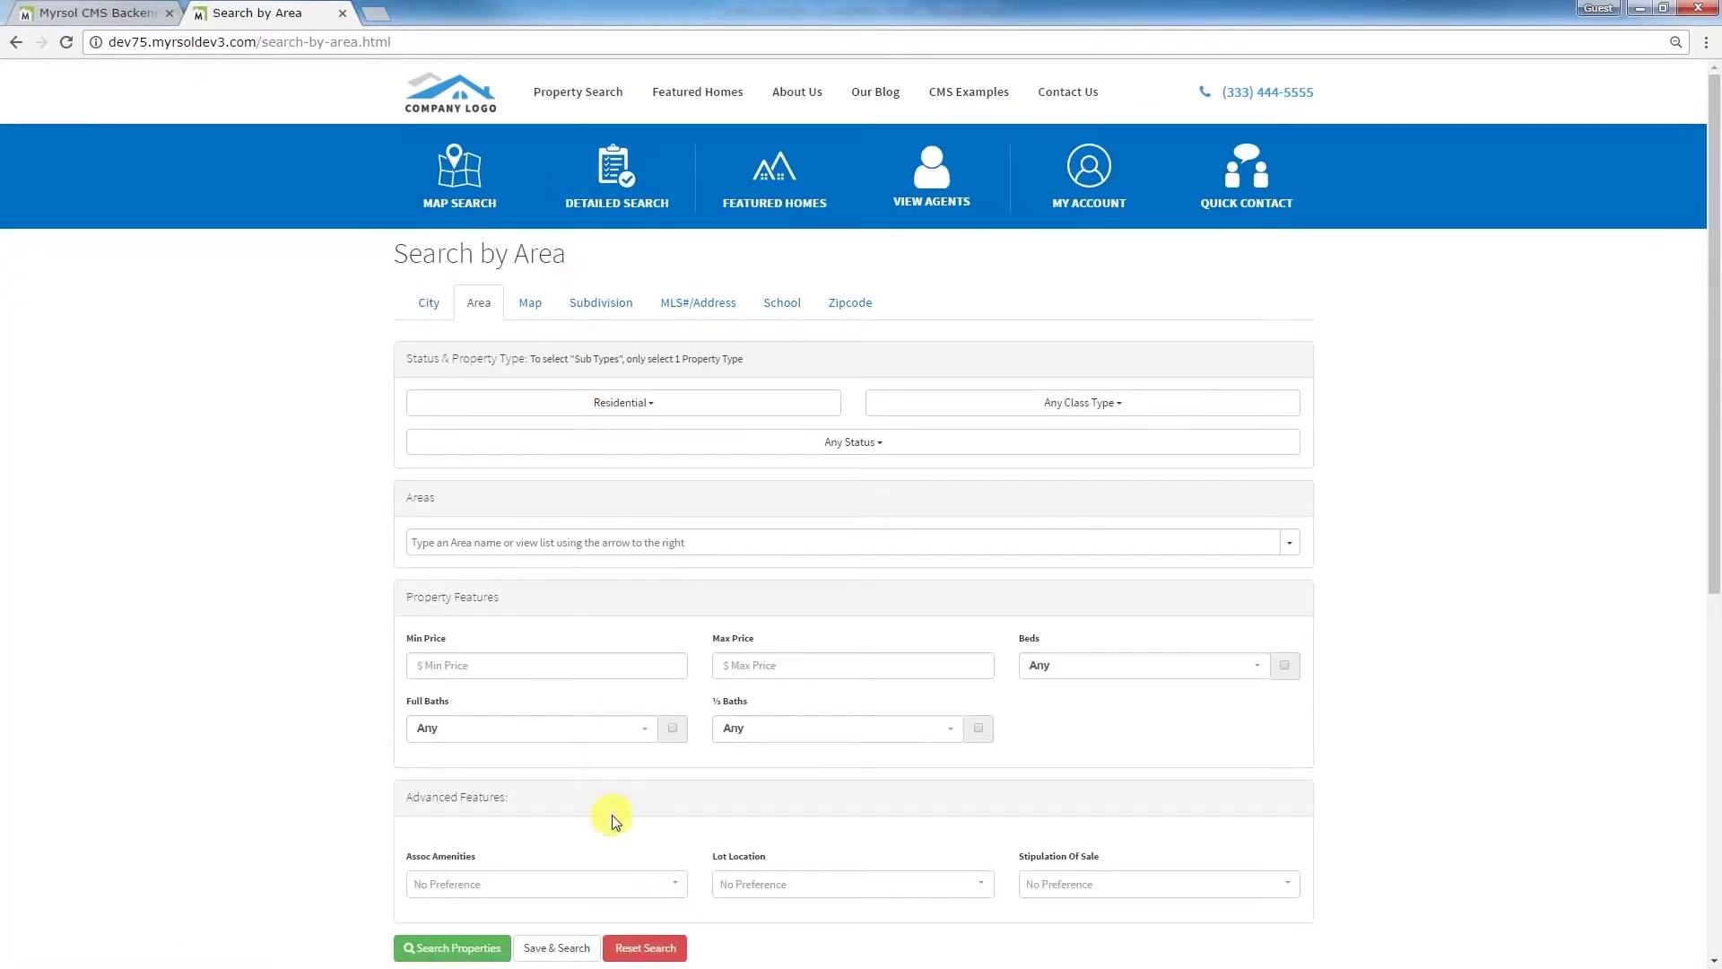
{"action": "left_click", "coordinate": [643, 956]}
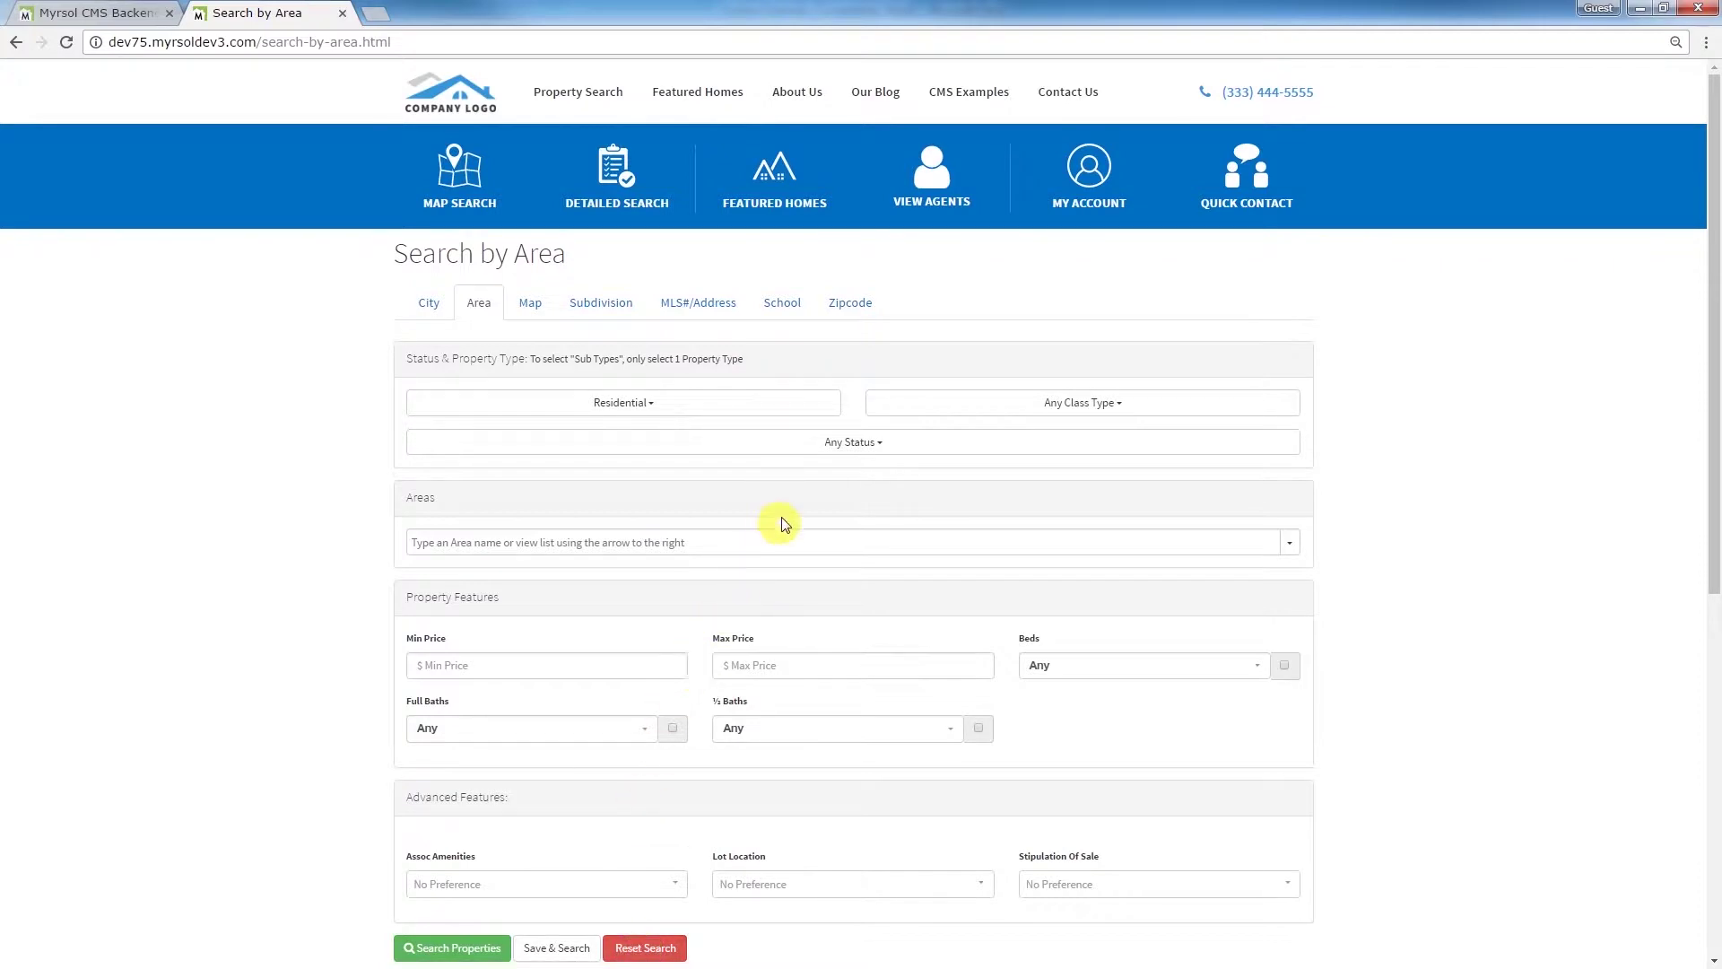
Step: Set the search to Residential and Condo/Townhouse with statuses Active, pending contingent on financing, Contingency Contract/OTH and Pending Contingent Contract
{"action": "left_click", "coordinate": [617, 400]}
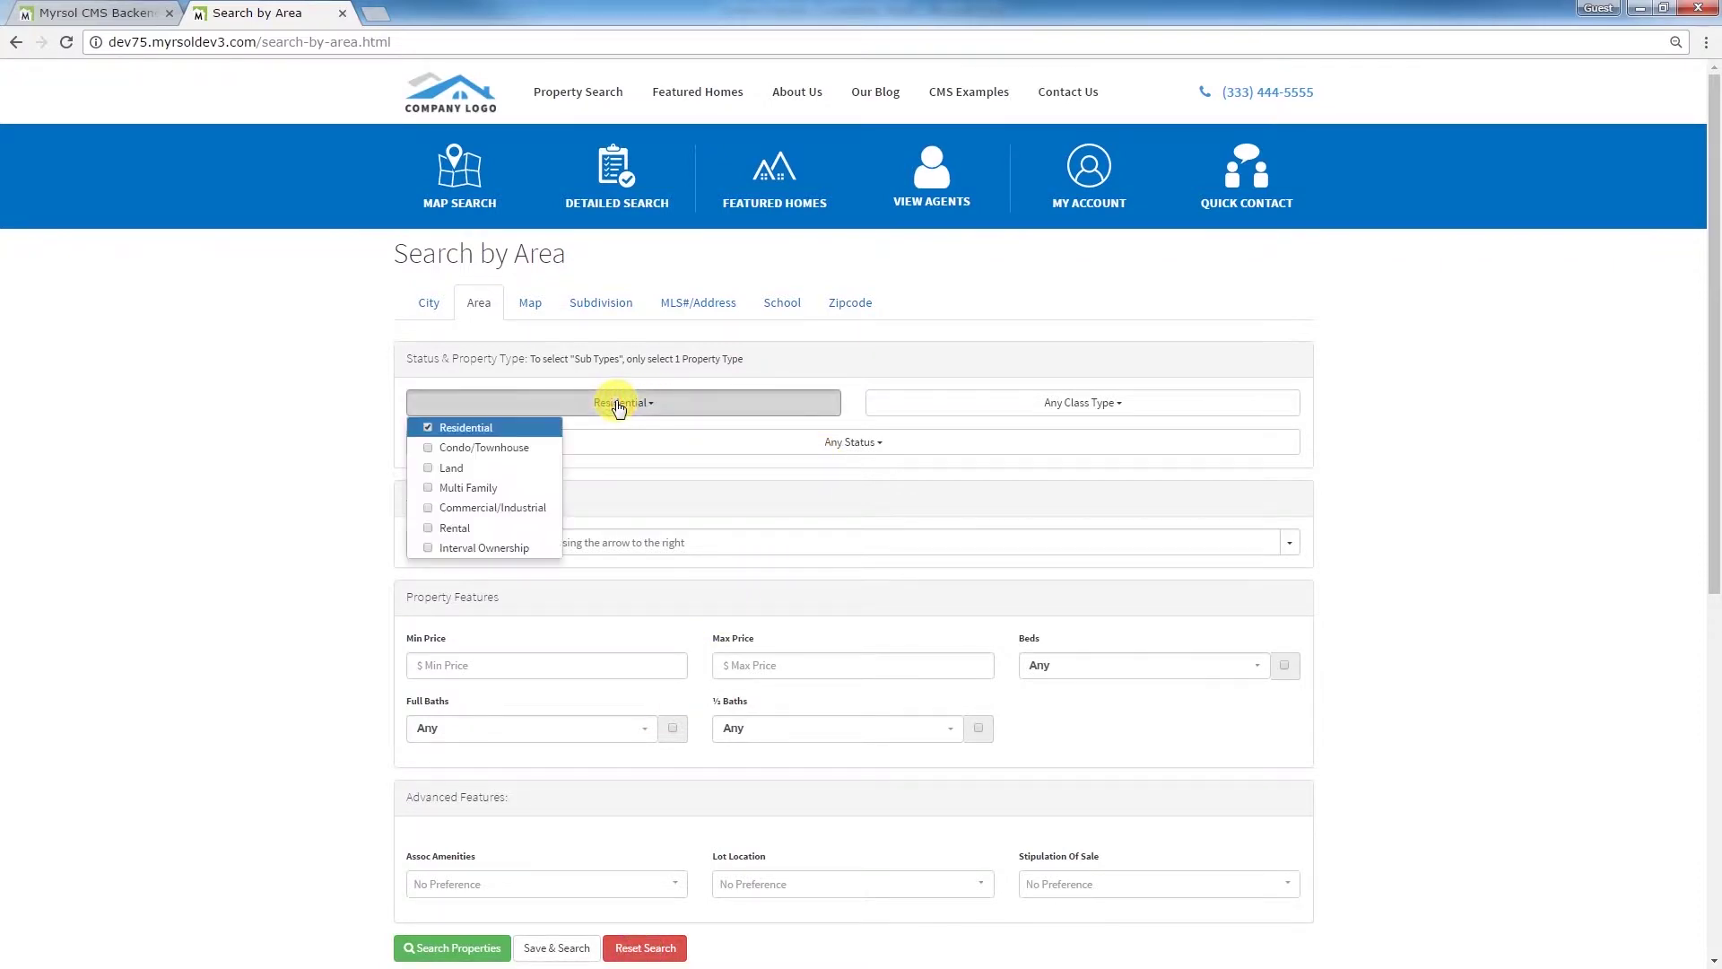
{"action": "left_click", "coordinate": [445, 447]}
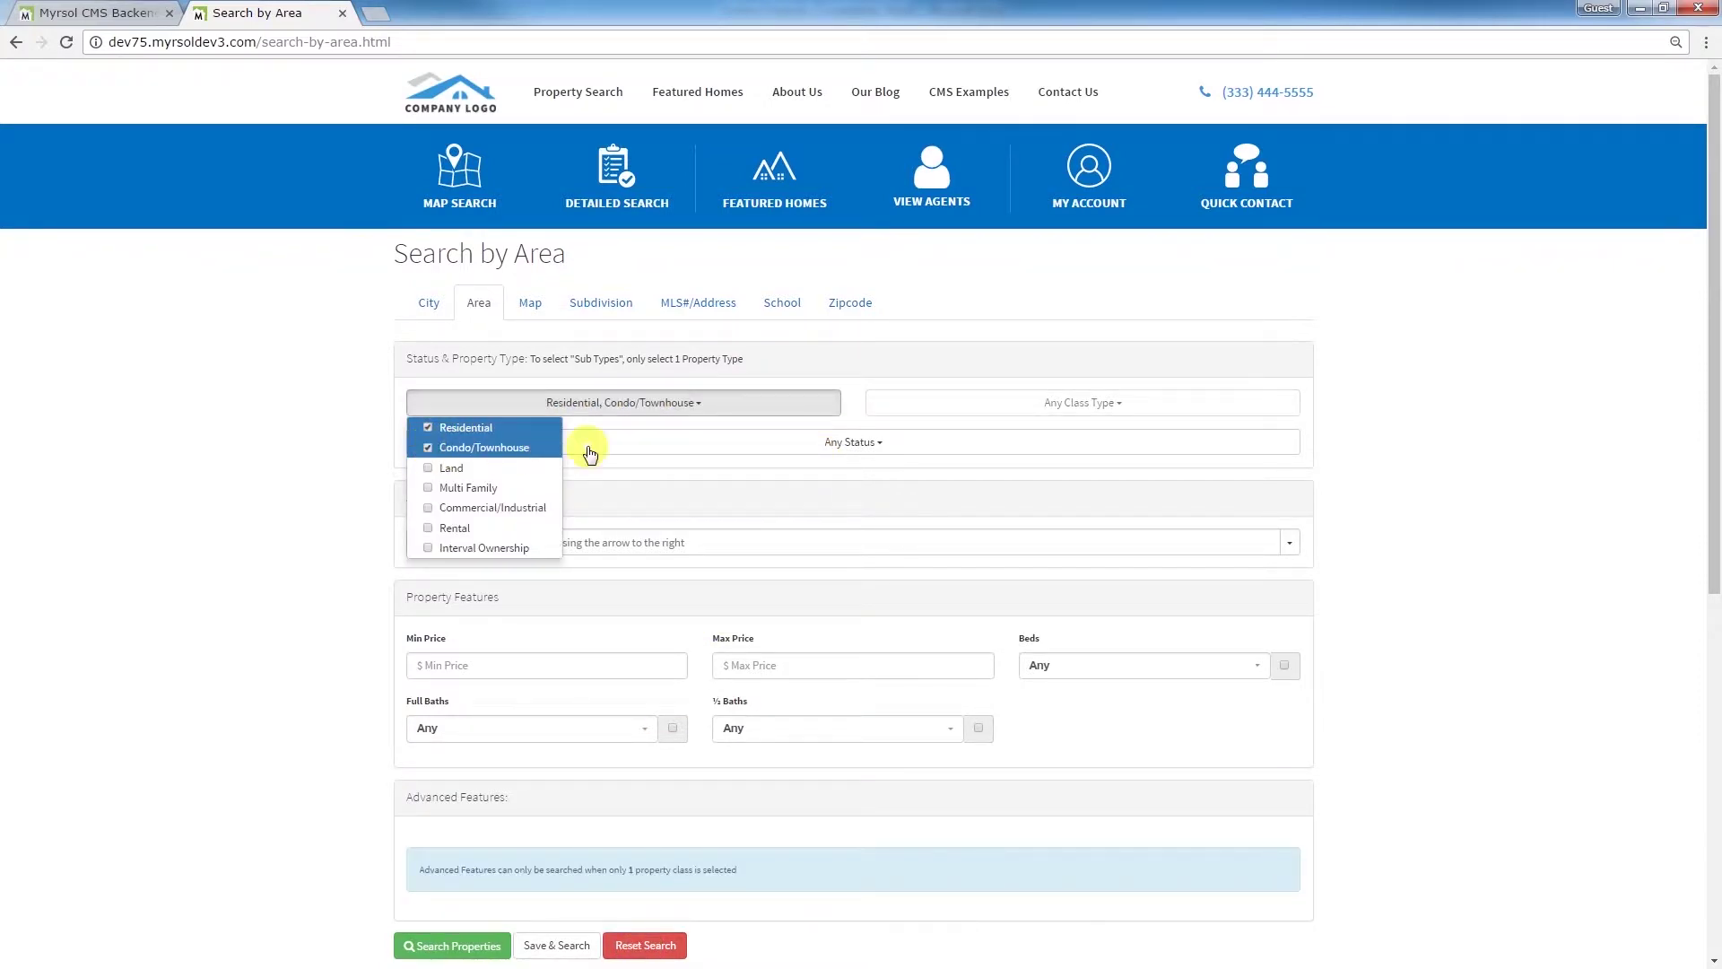
{"action": "left_click", "coordinate": [848, 440]}
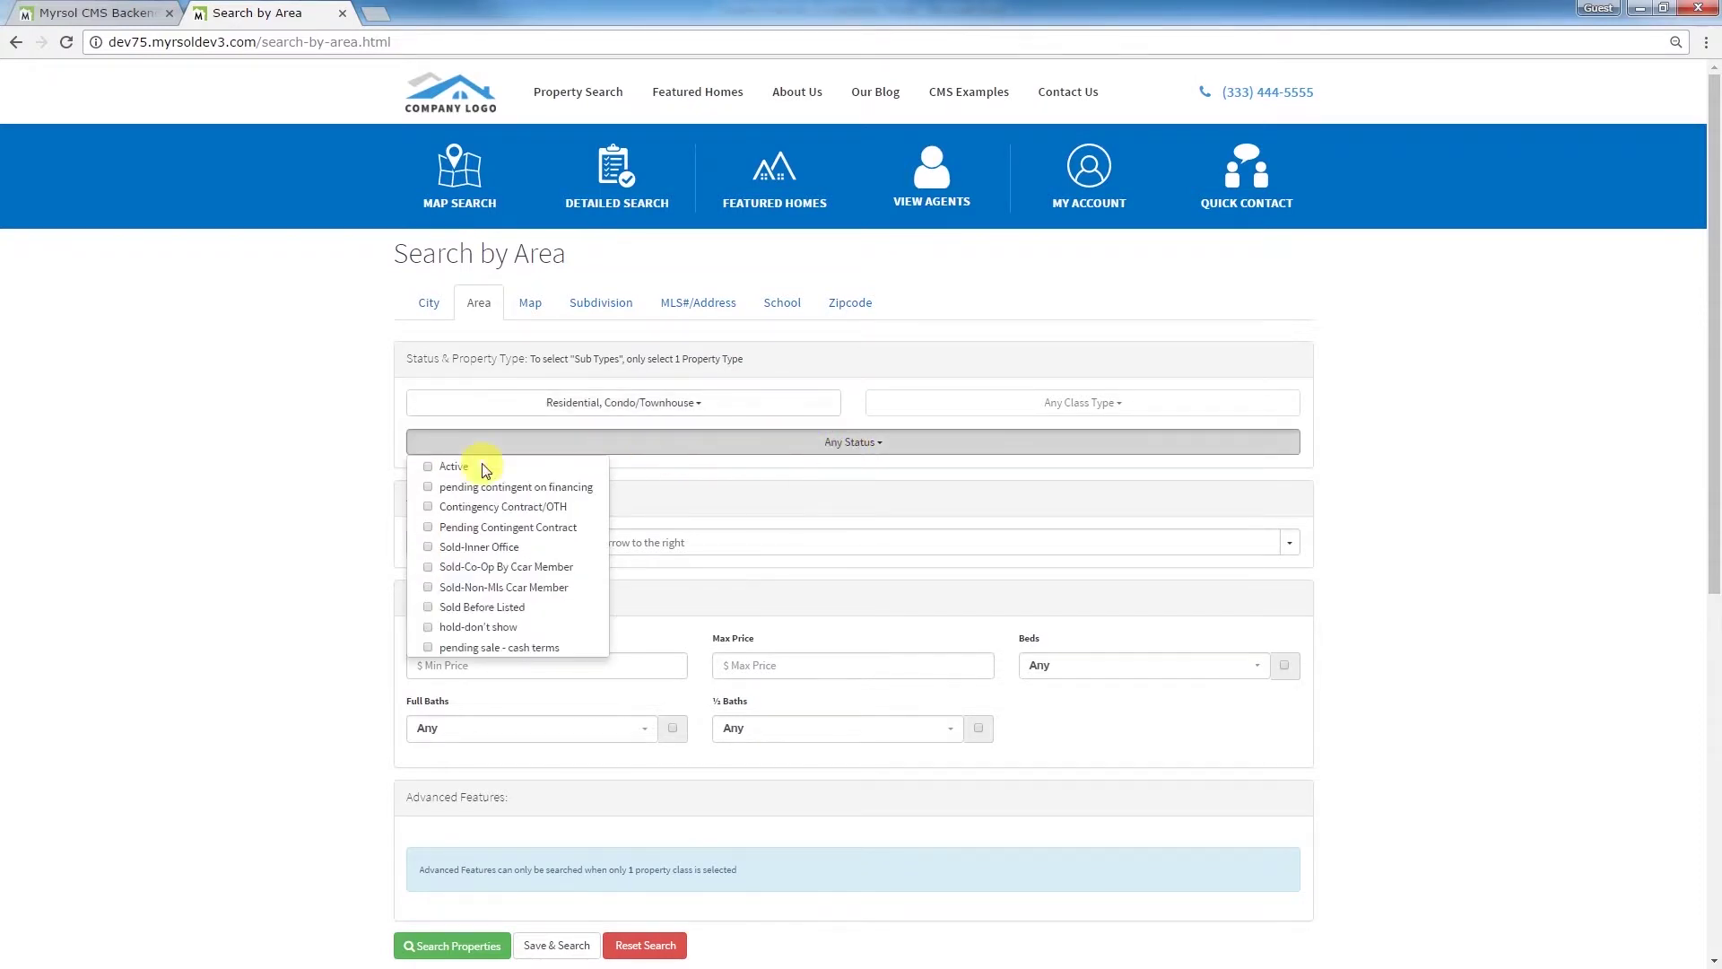
{"action": "left_click", "coordinate": [429, 467]}
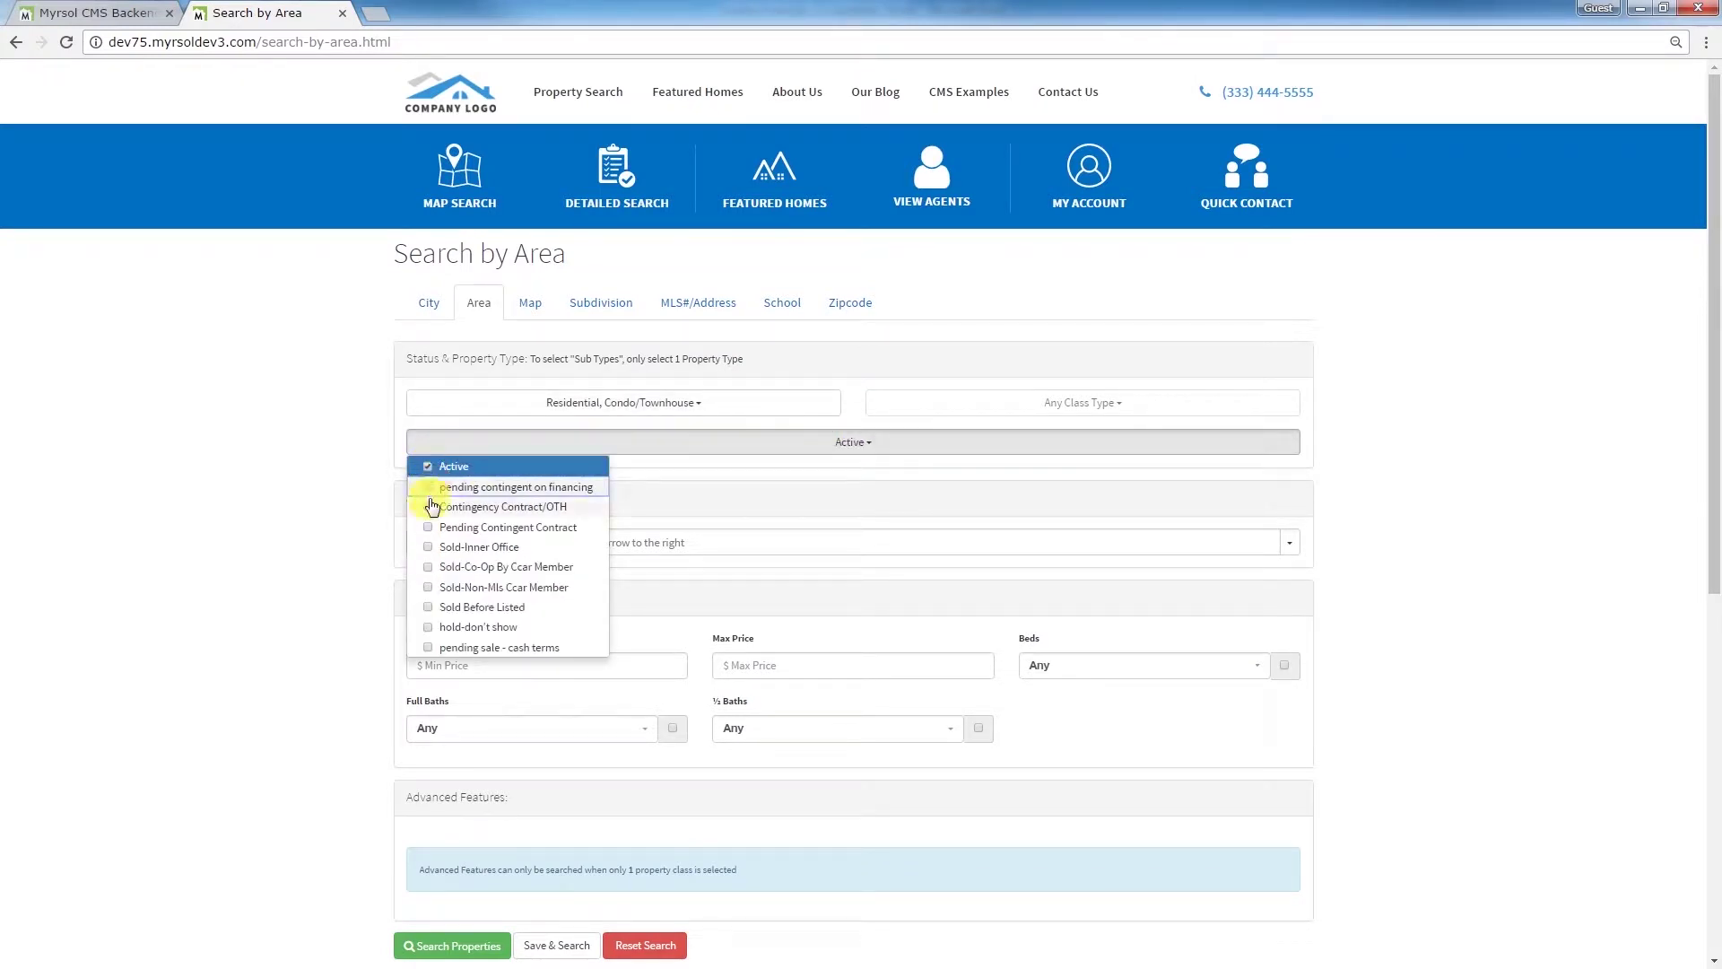
{"action": "left_click", "coordinate": [432, 507]}
{"action": "left_click", "coordinate": [432, 528]}
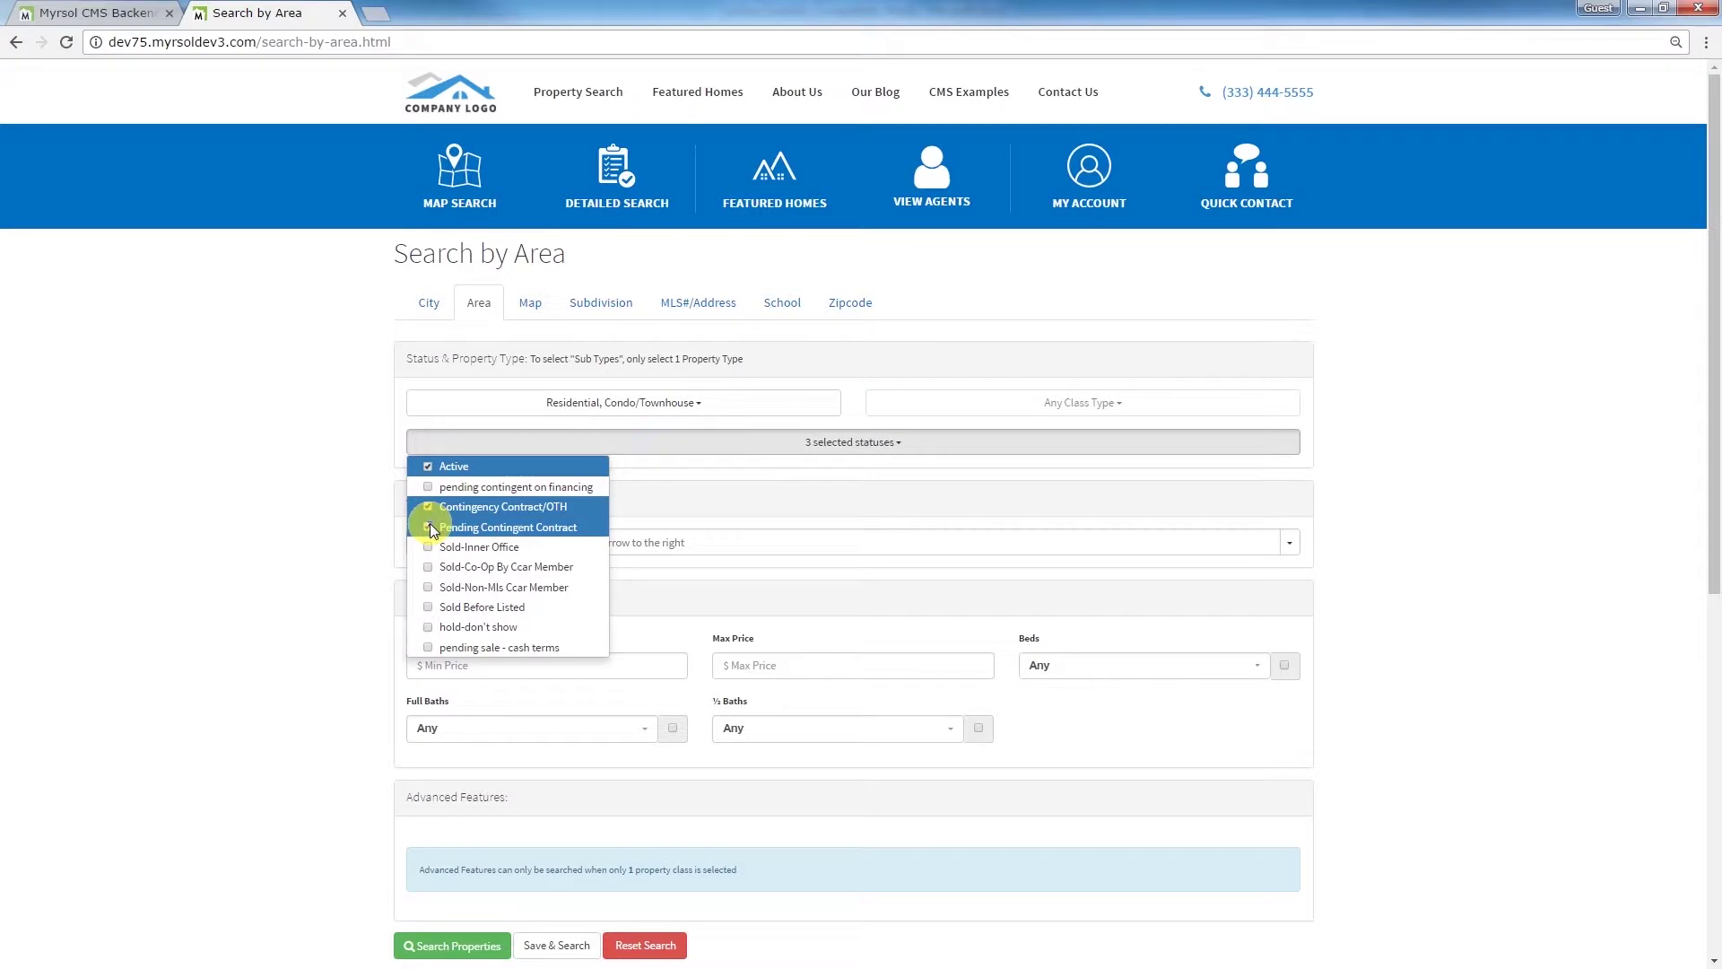
{"action": "left_click", "coordinate": [428, 488]}
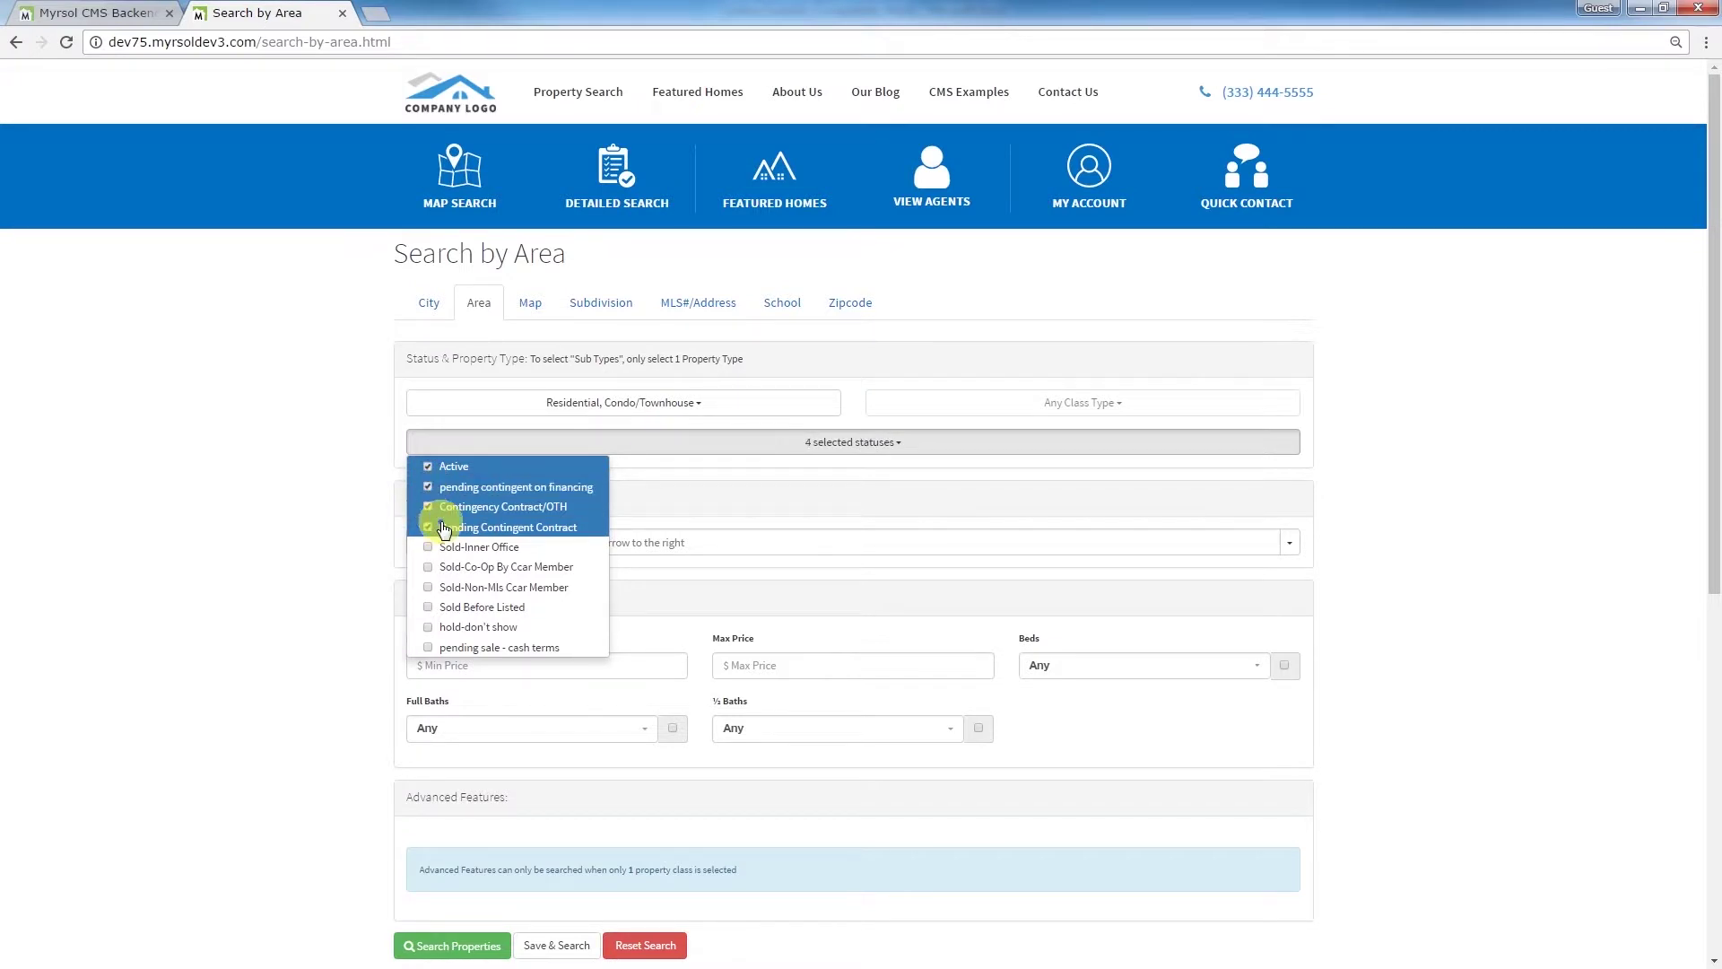
{"action": "left_click", "coordinate": [722, 451]}
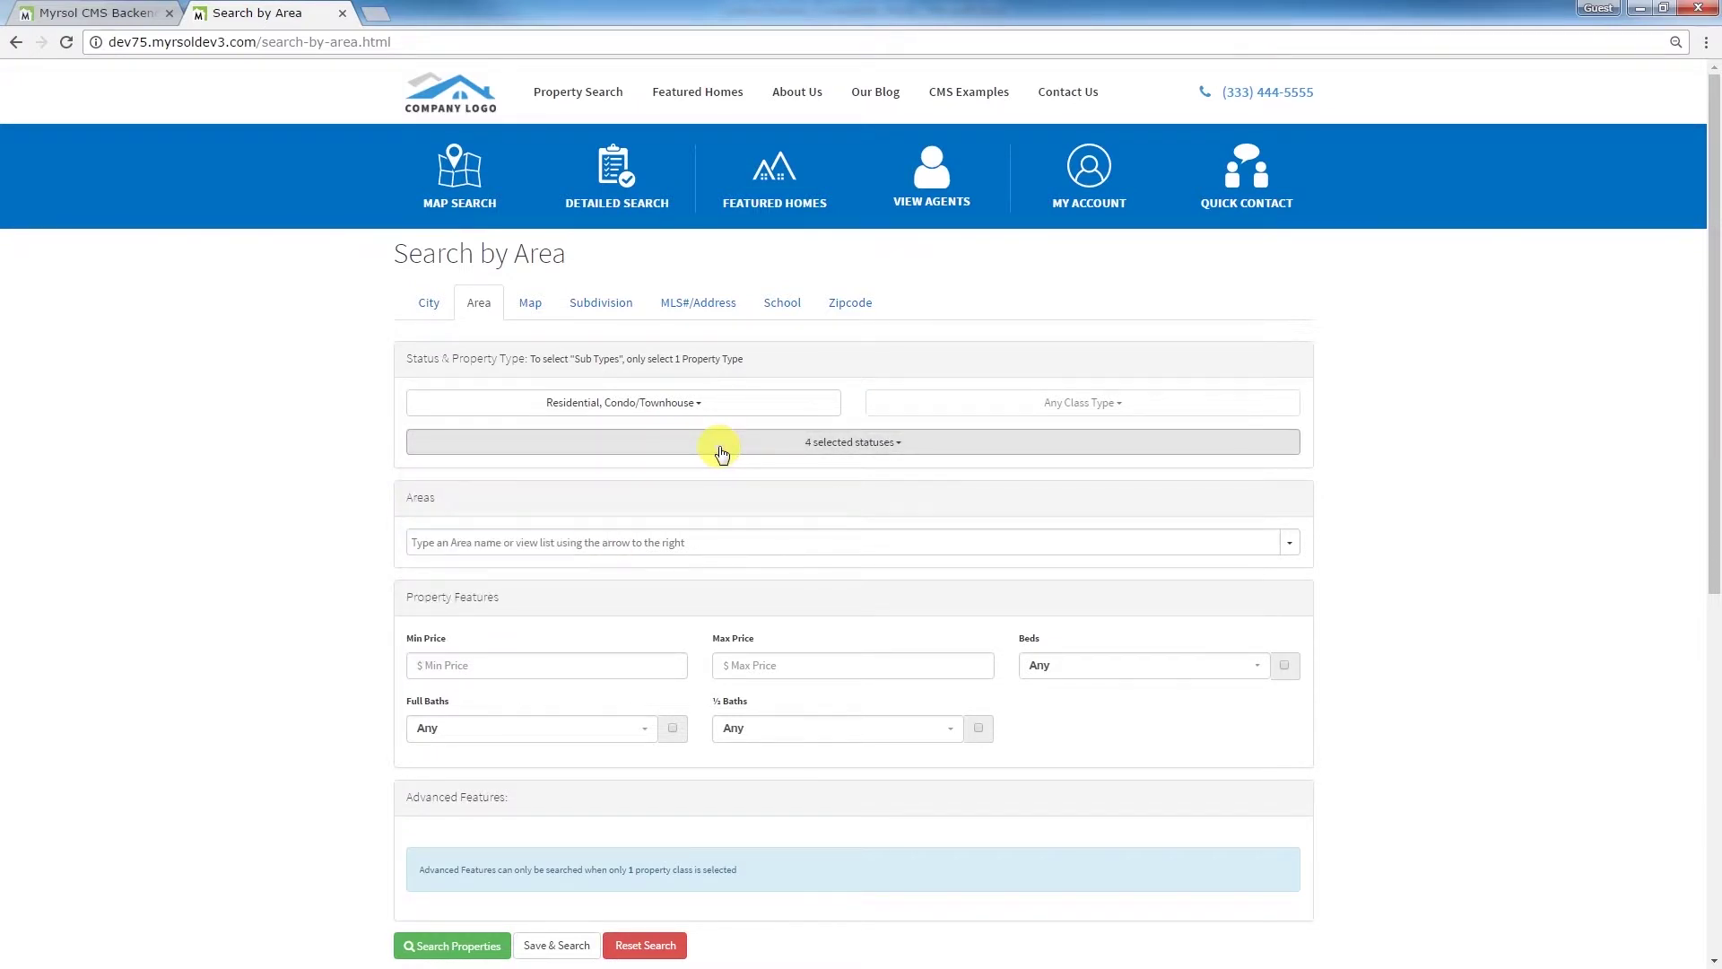
Step: Restrict the search to the area Myrtle Beach Area--Carolina Forest and run the property search
{"action": "left_click", "coordinate": [549, 542]}
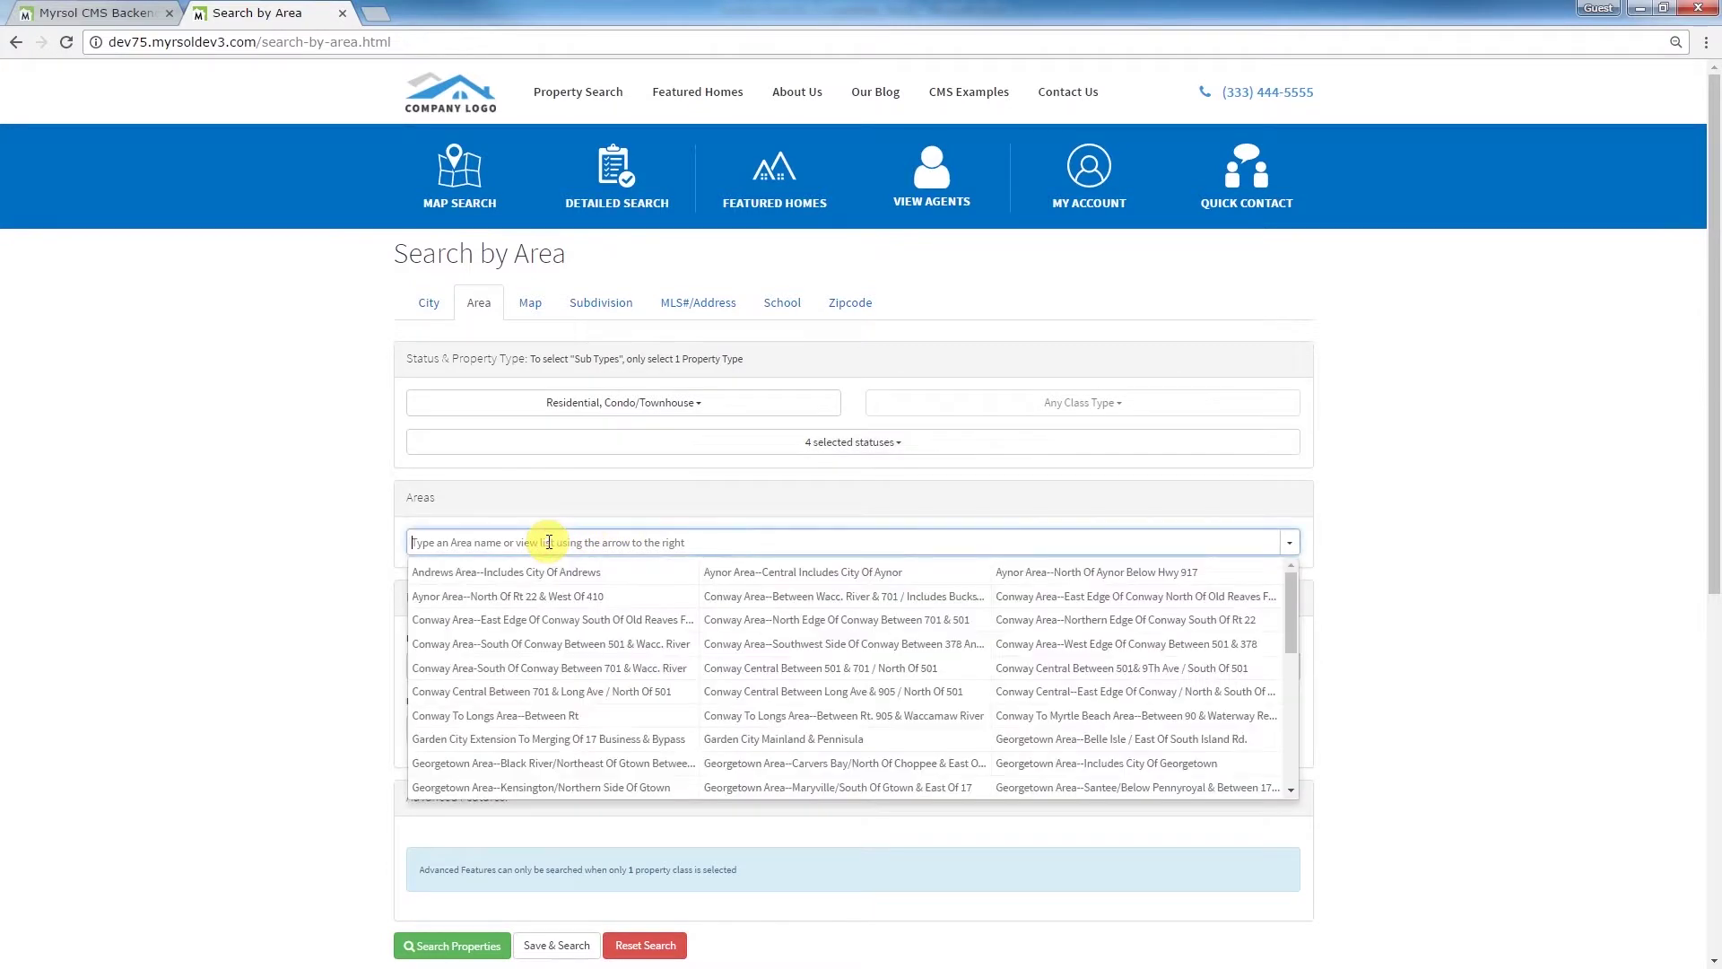
{"action": "type", "text": "carolina"}
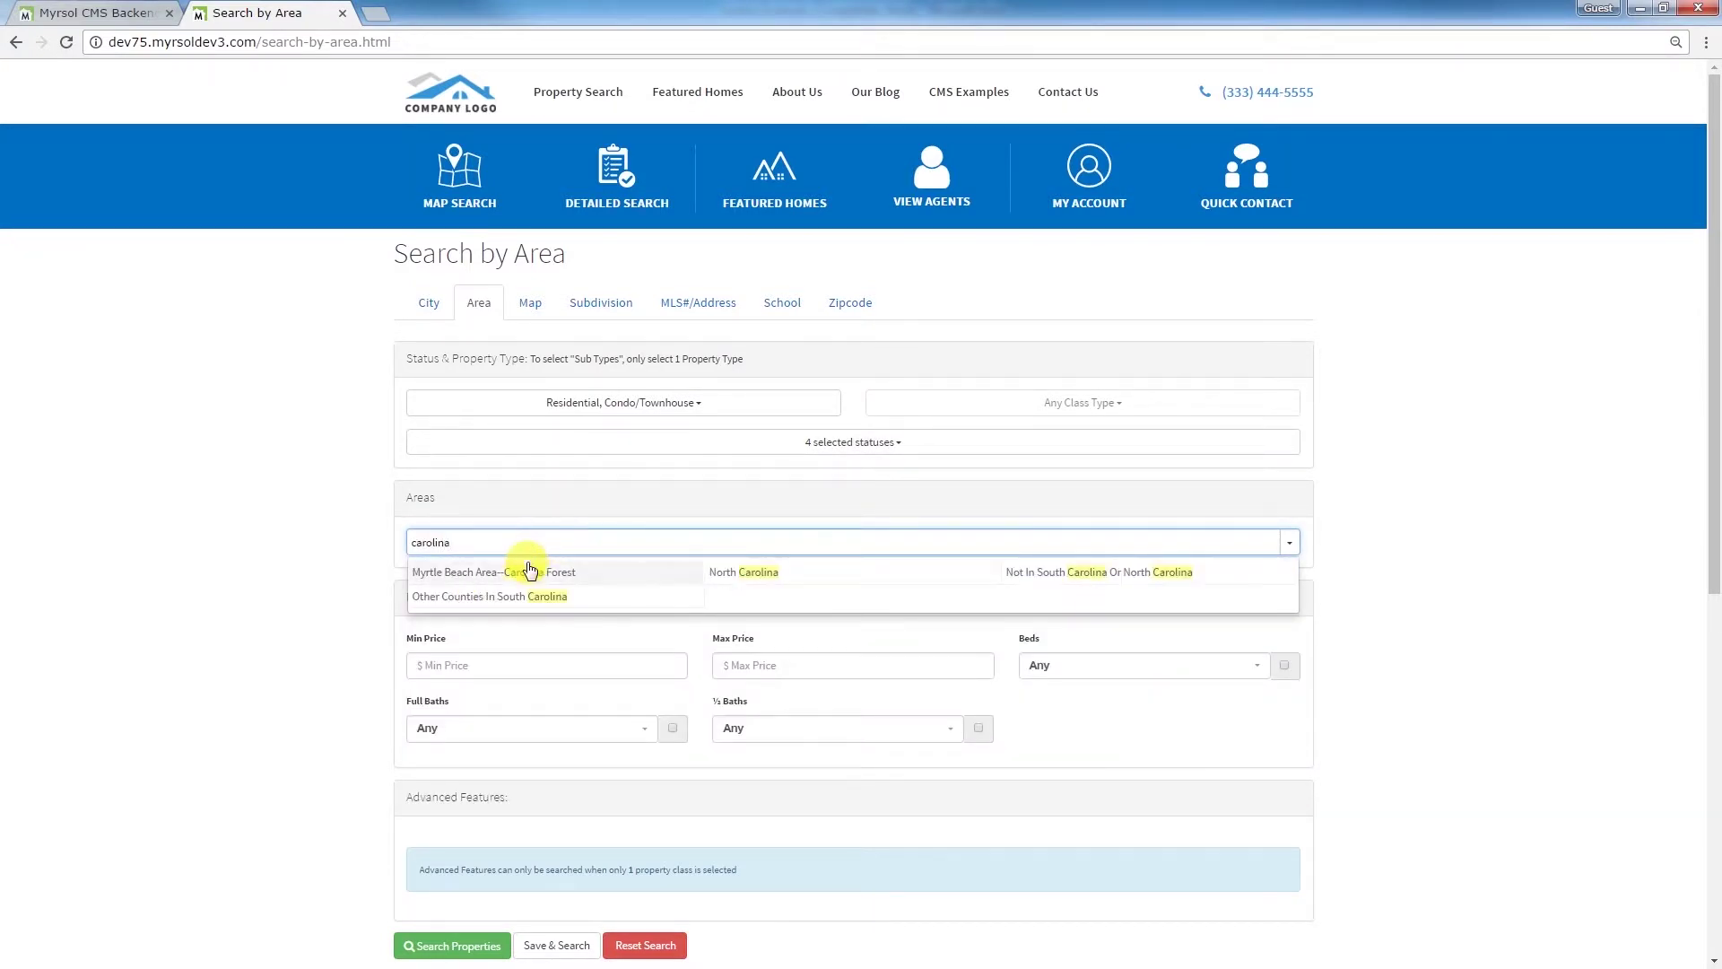
{"action": "left_click", "coordinate": [528, 571]}
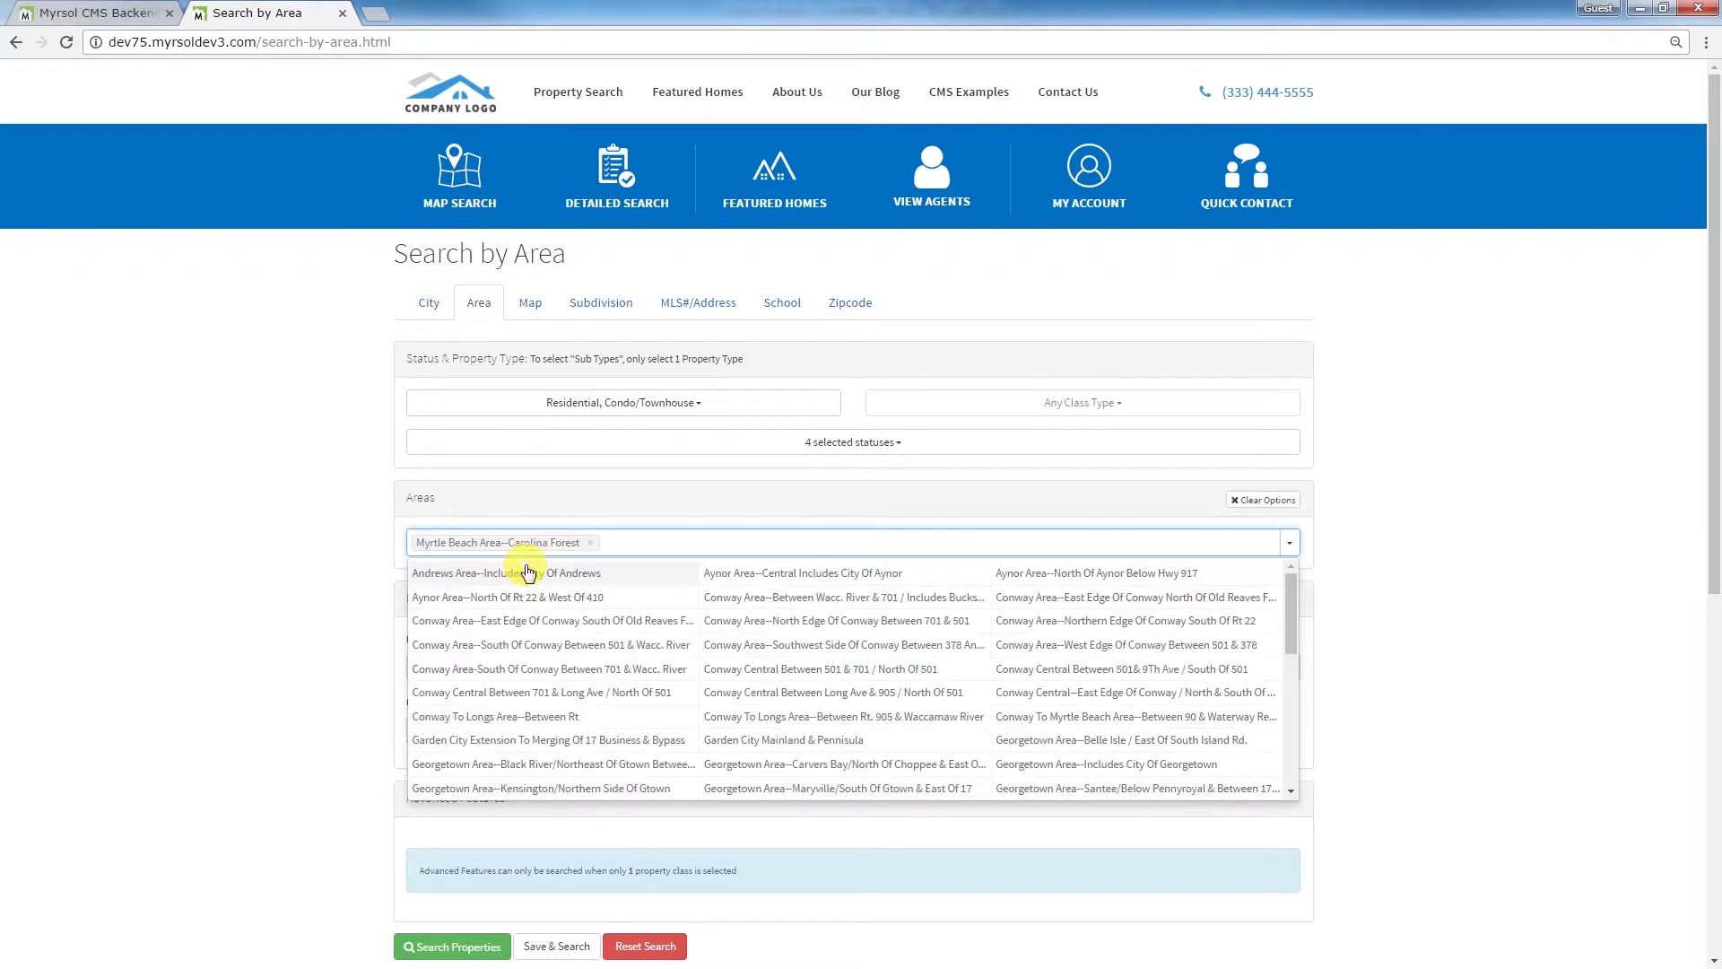
{"action": "left_click", "coordinate": [595, 495]}
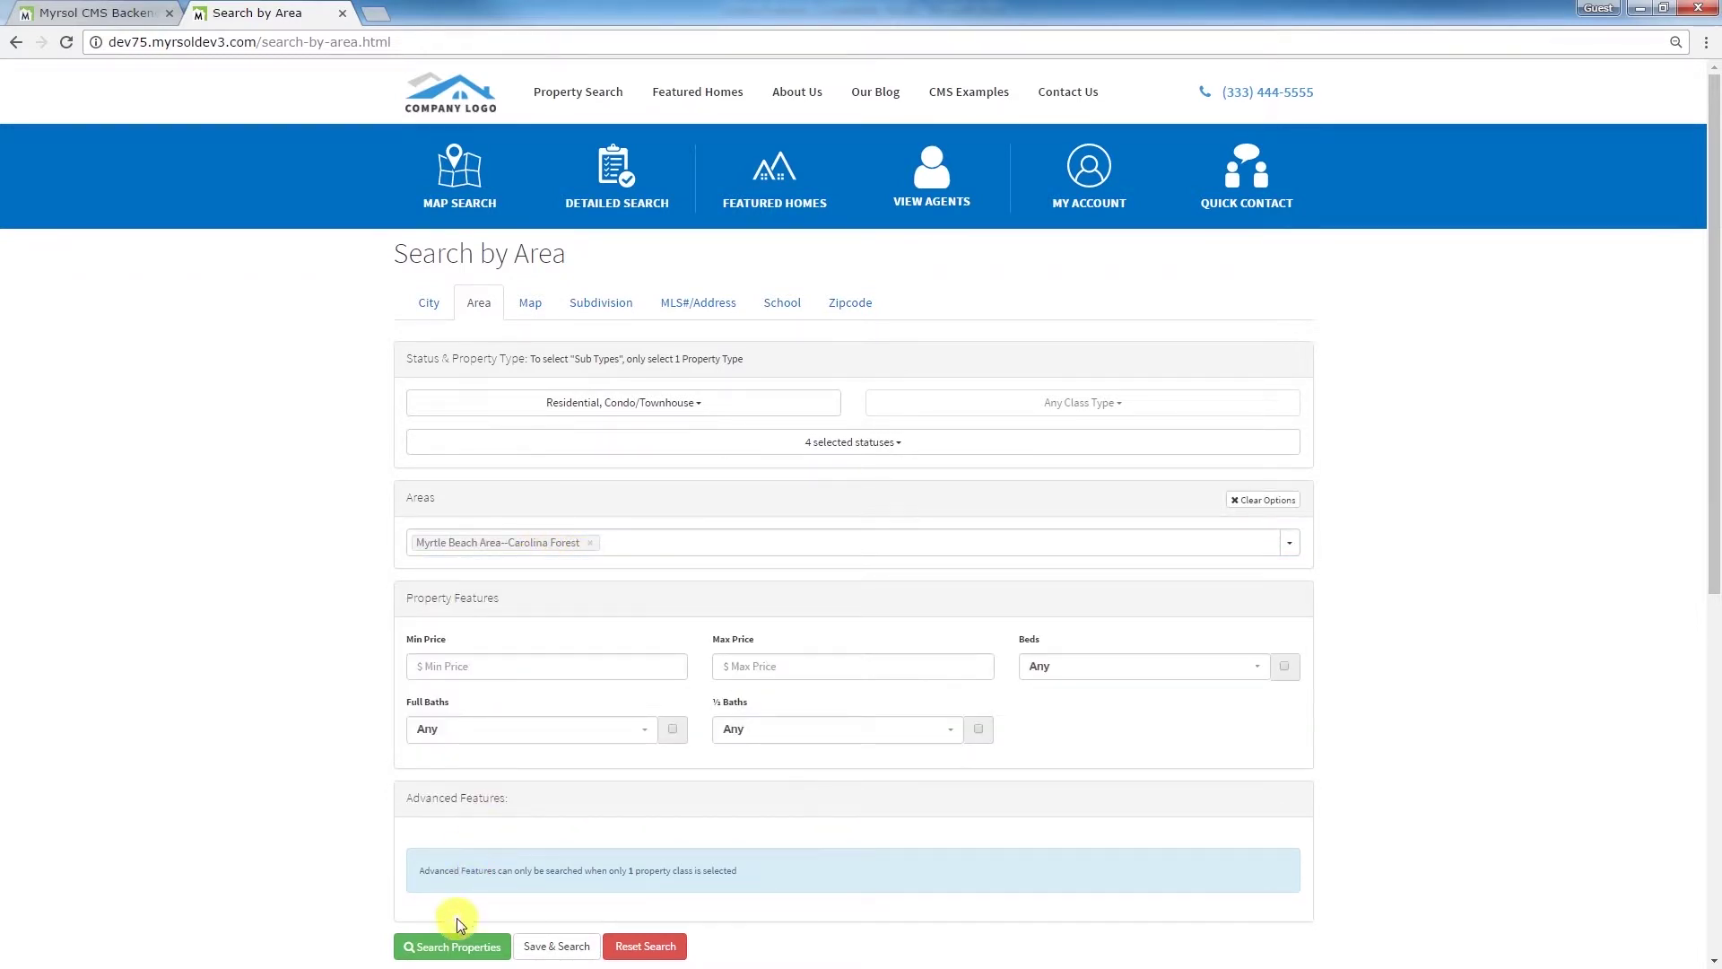
{"action": "left_click", "coordinate": [459, 949]}
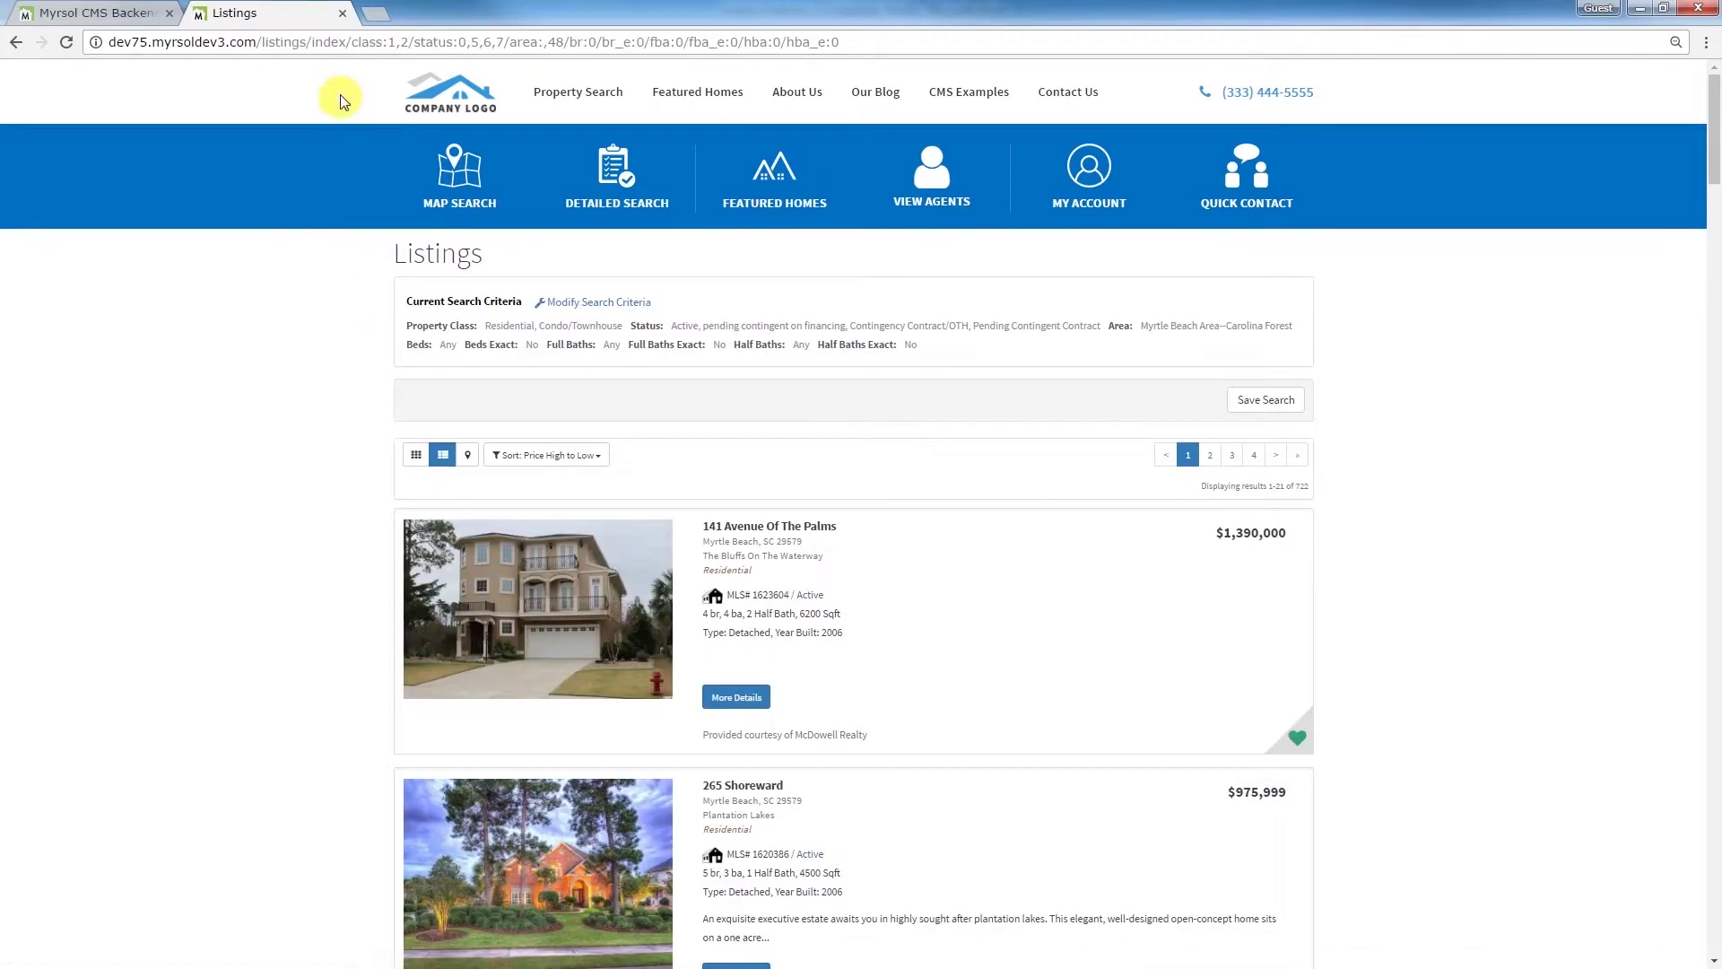
Step: Enable the new page's listings query, fill it with the criteria part of the search results URL starting at "/class", and save the page
{"action": "left_click_drag", "start_coordinate": [347, 41], "coordinate": [822, 42]}
{"action": "right_click", "coordinate": [730, 41]}
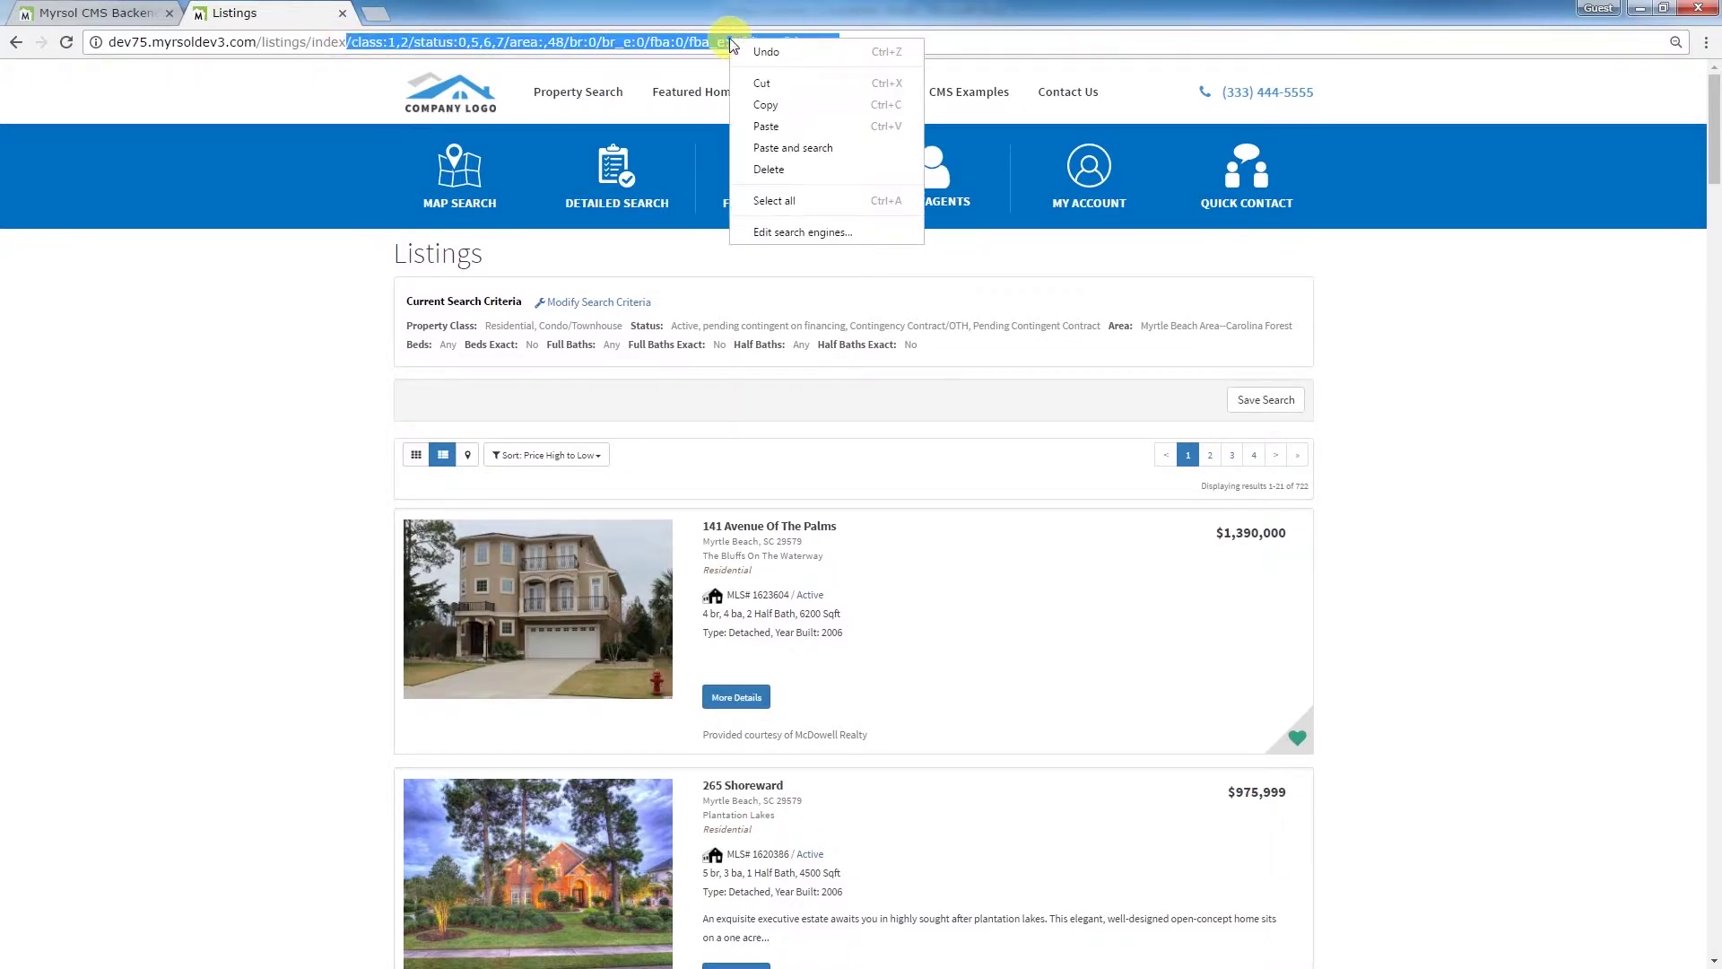
{"action": "left_click", "coordinate": [774, 105]}
{"action": "left_click", "coordinate": [111, 14]}
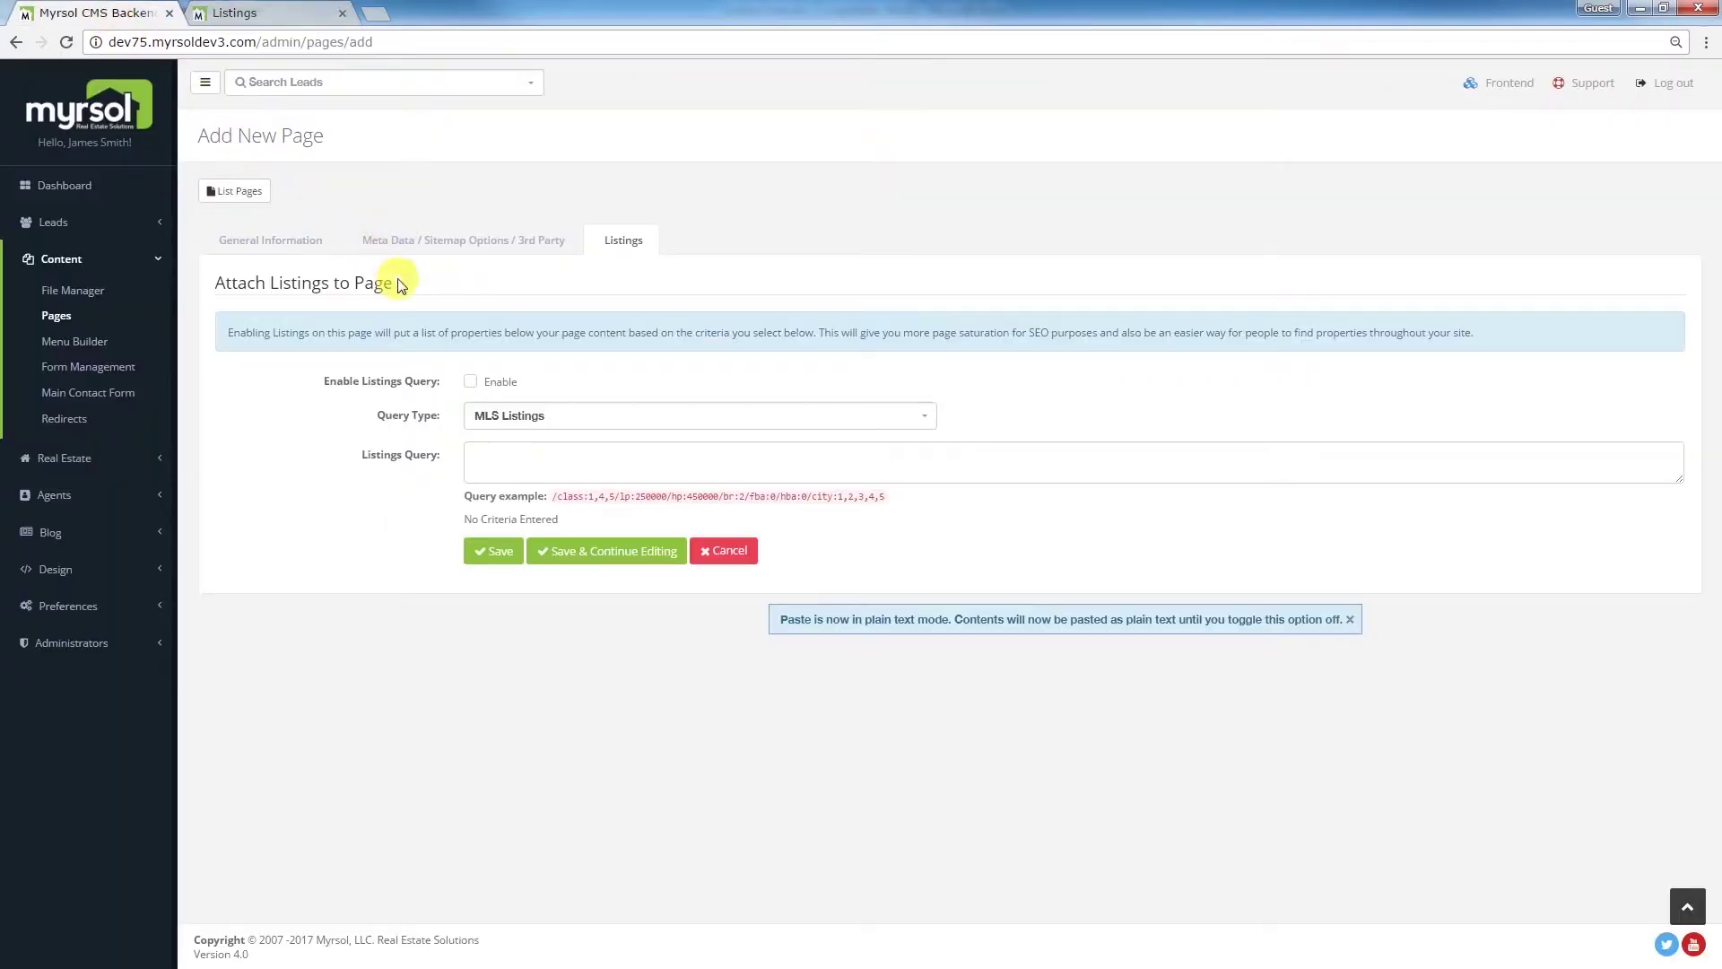
{"action": "right_click", "coordinate": [497, 453]}
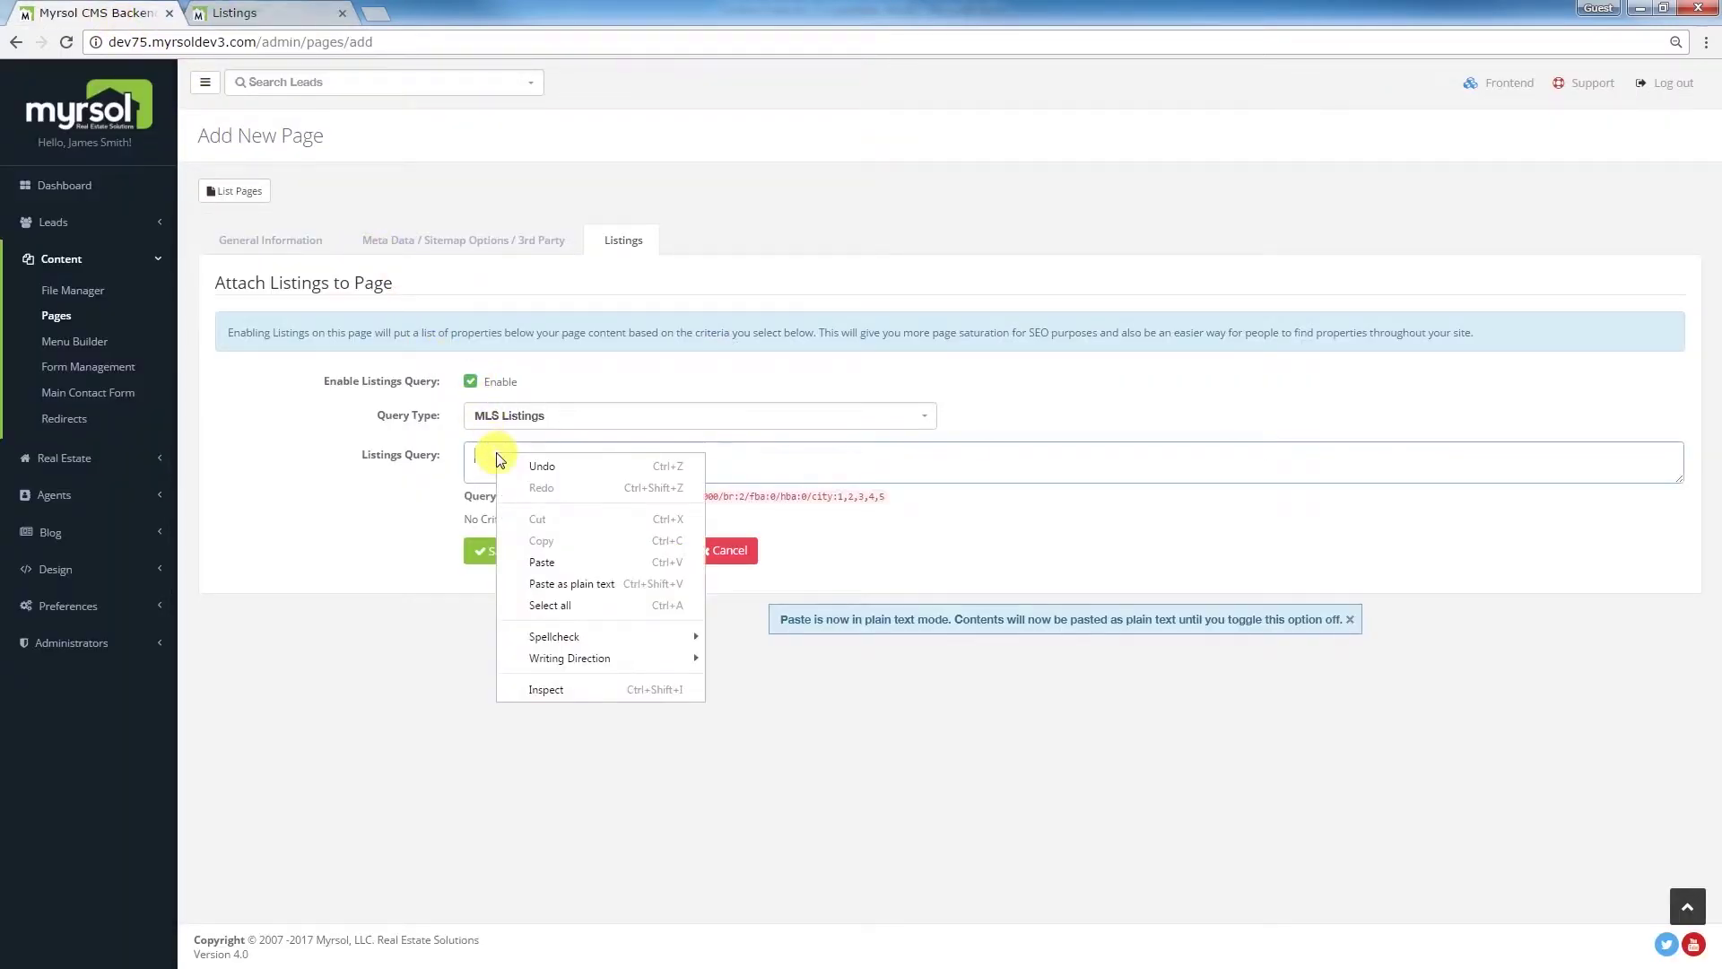
{"action": "left_click", "coordinate": [539, 555]}
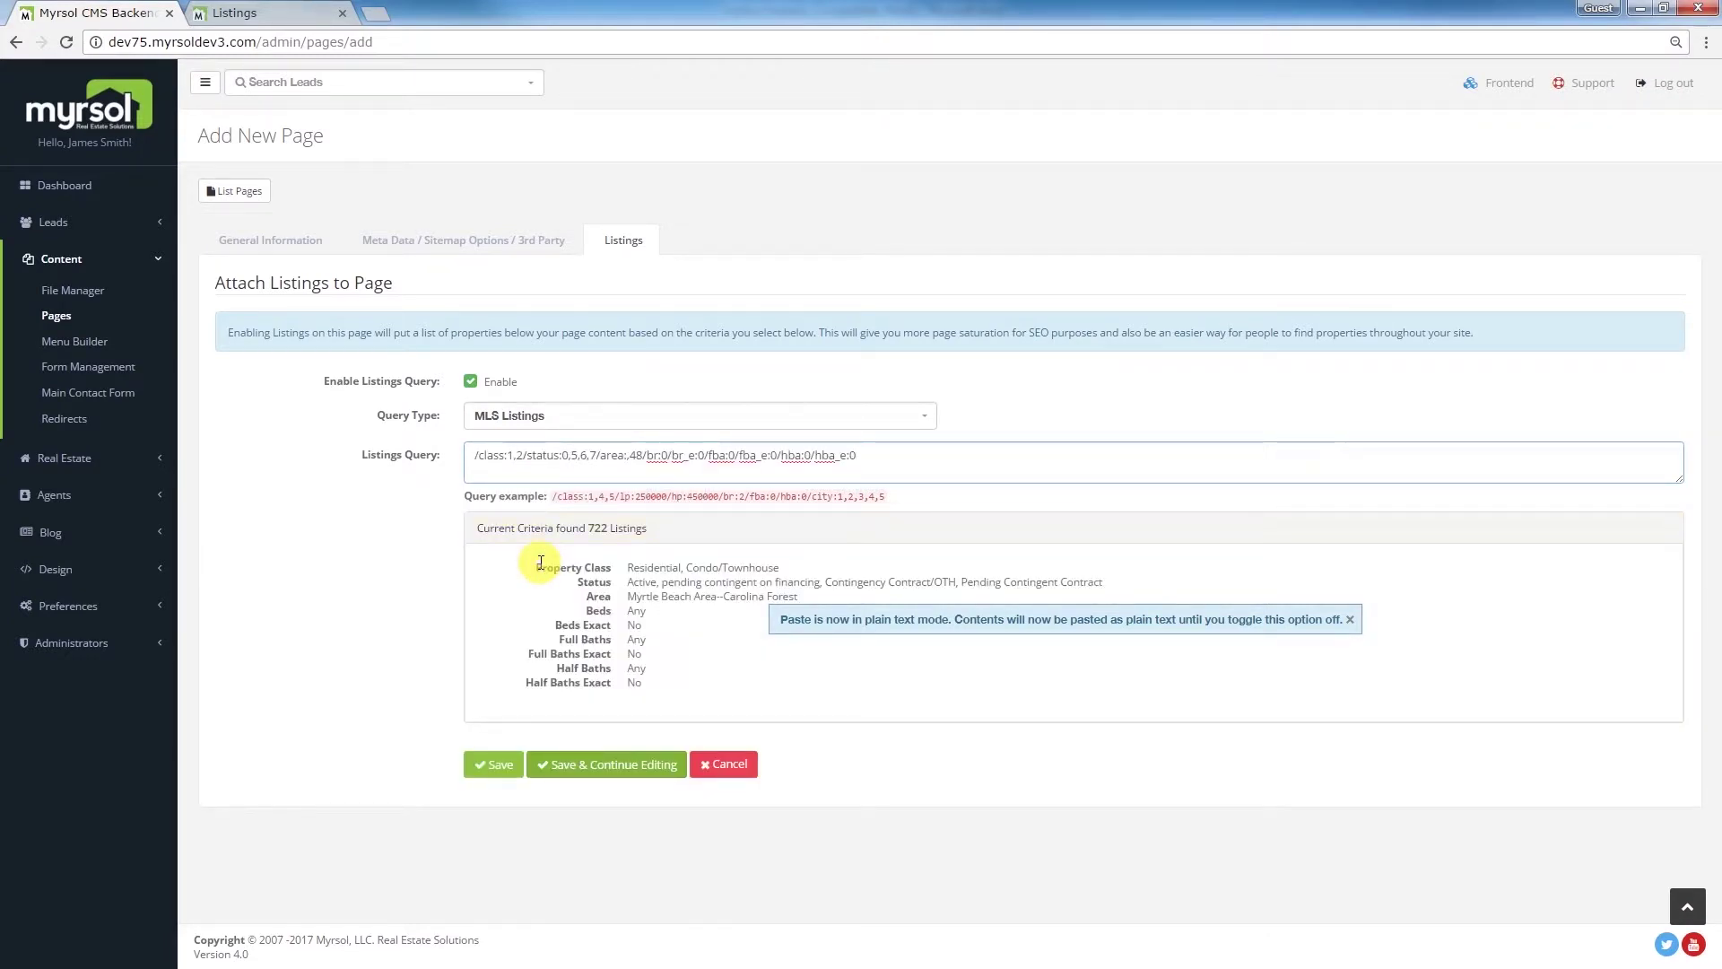
{"action": "left_click", "coordinate": [271, 243]}
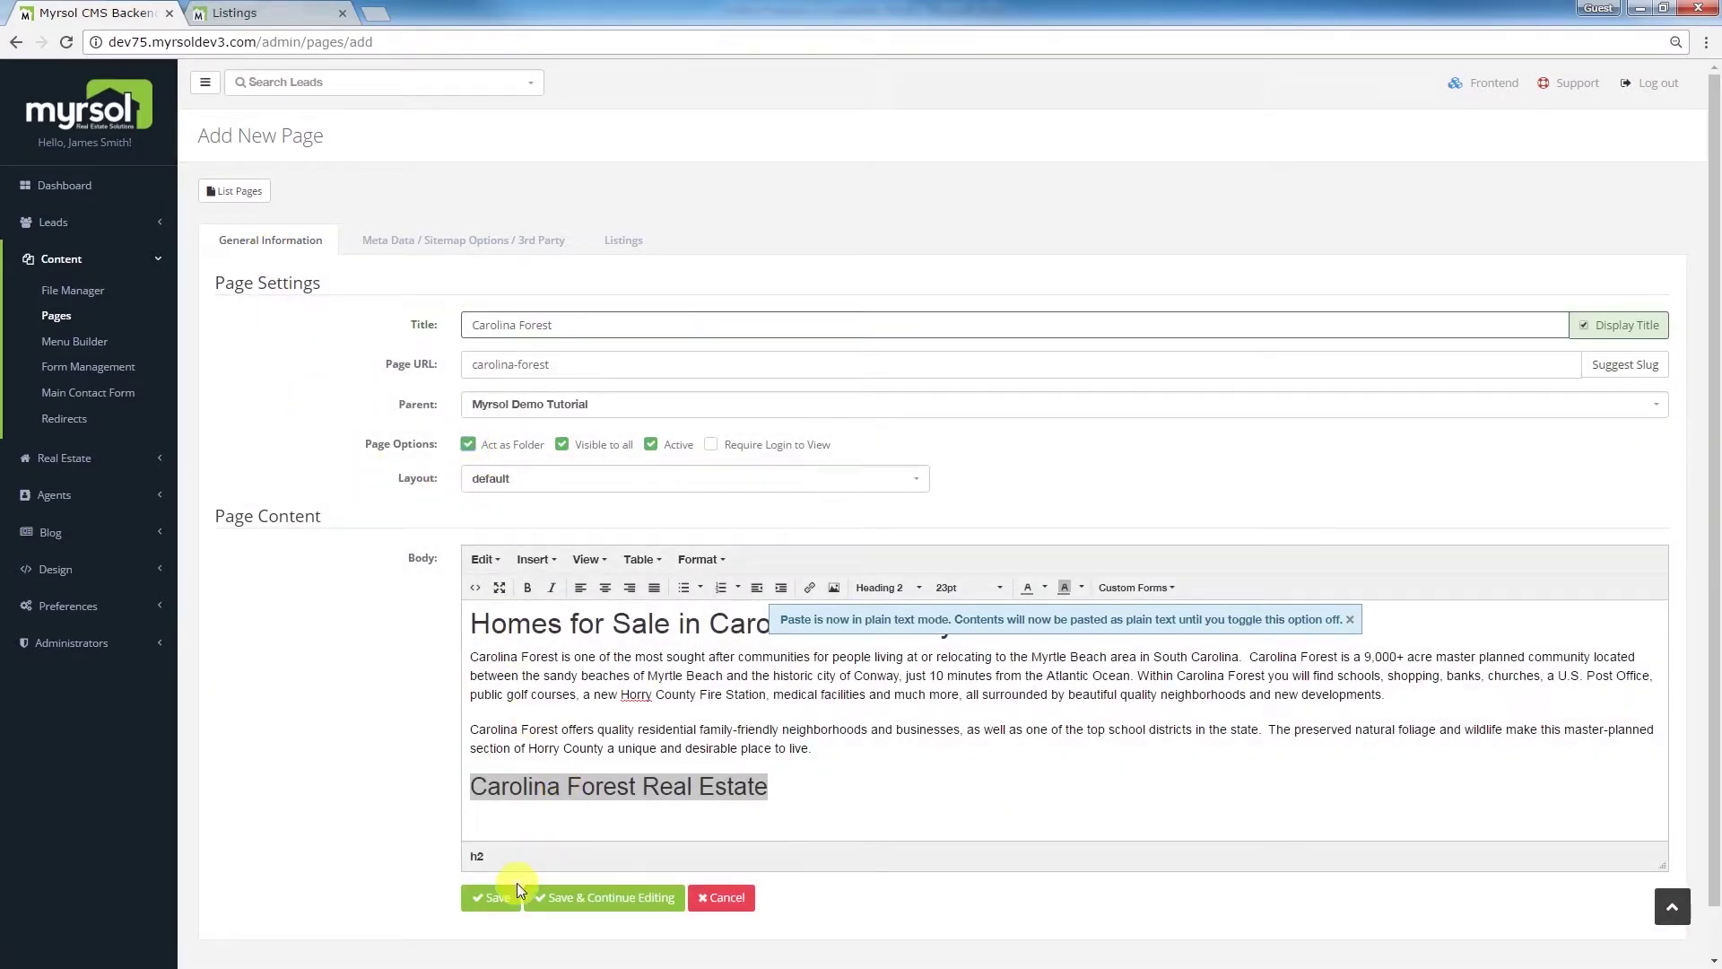
{"action": "left_click", "coordinate": [493, 899]}
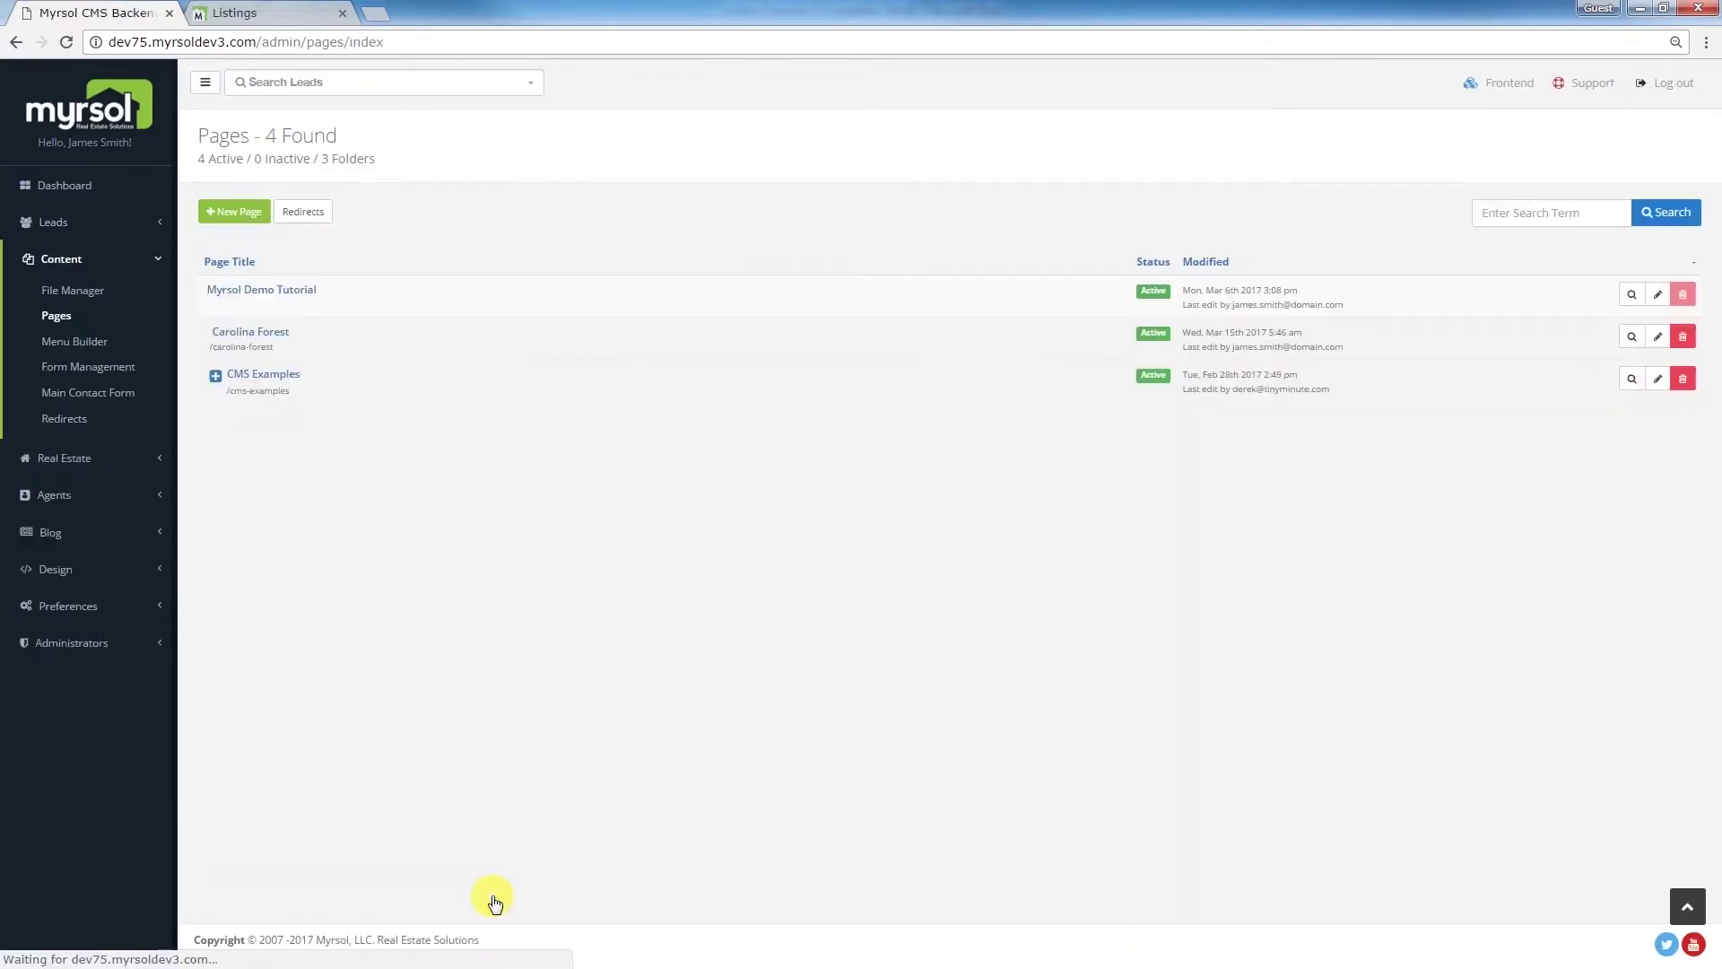
Step: Add a "Carolina Forest" item linked to the Carolina Forest page to the main navigation menu and place it directly below Featured Homes
{"action": "left_click", "coordinate": [84, 341]}
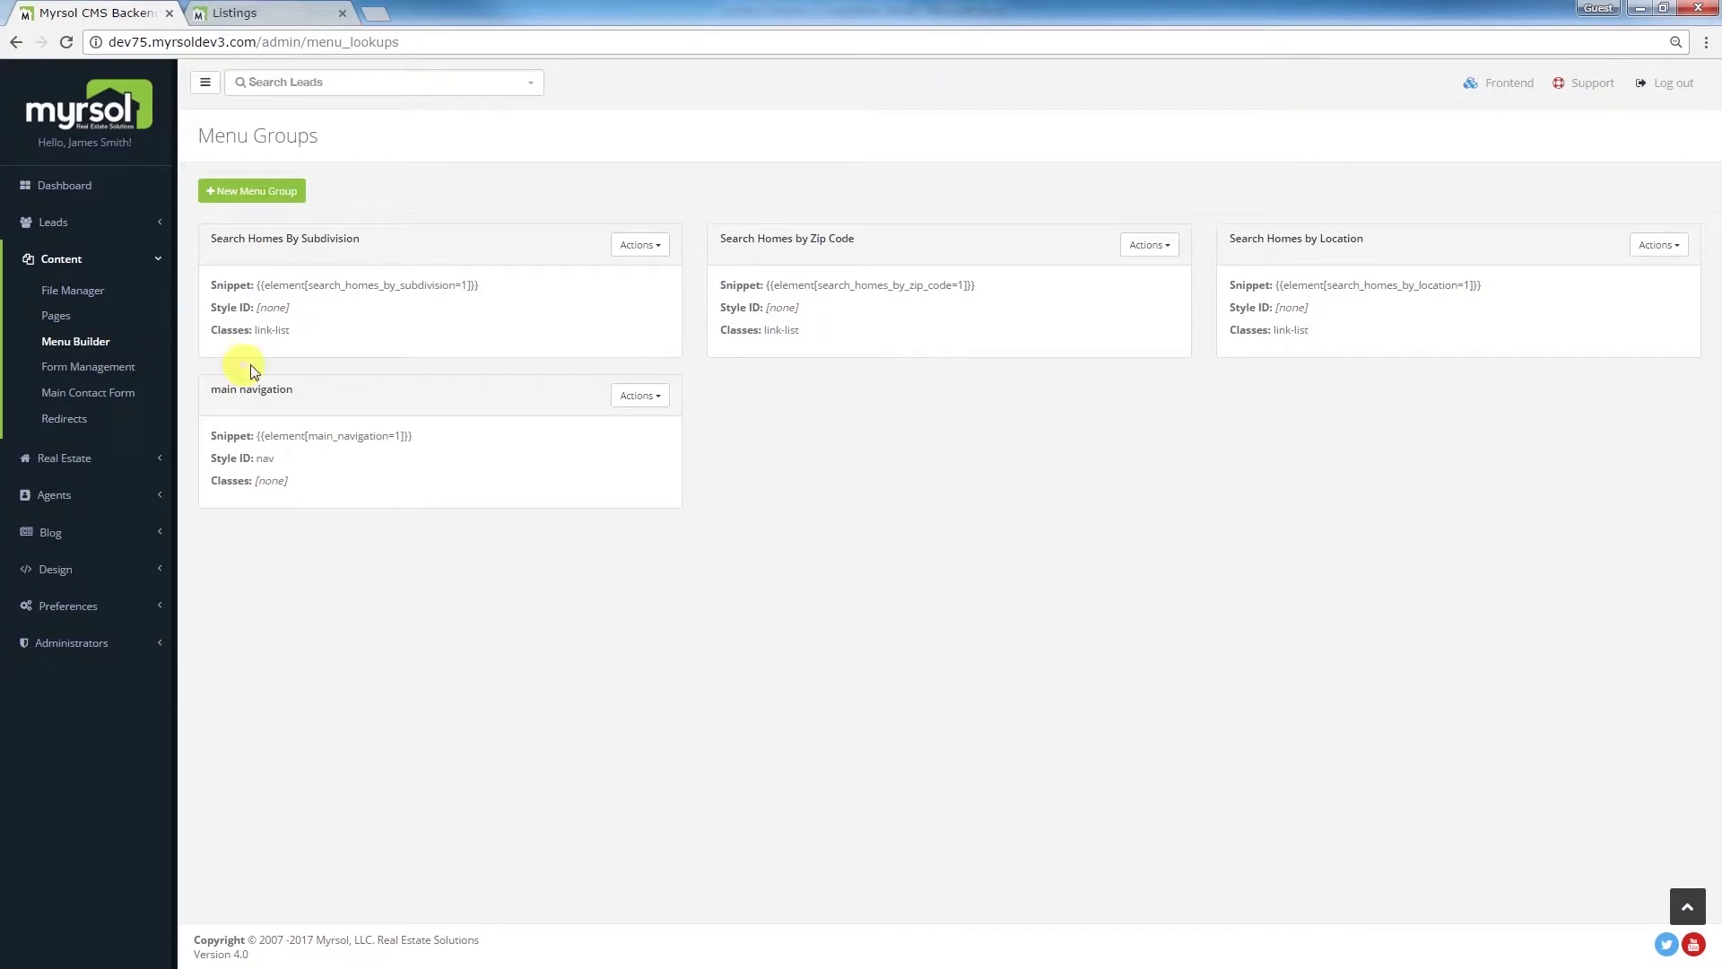
{"action": "left_click", "coordinate": [645, 396]}
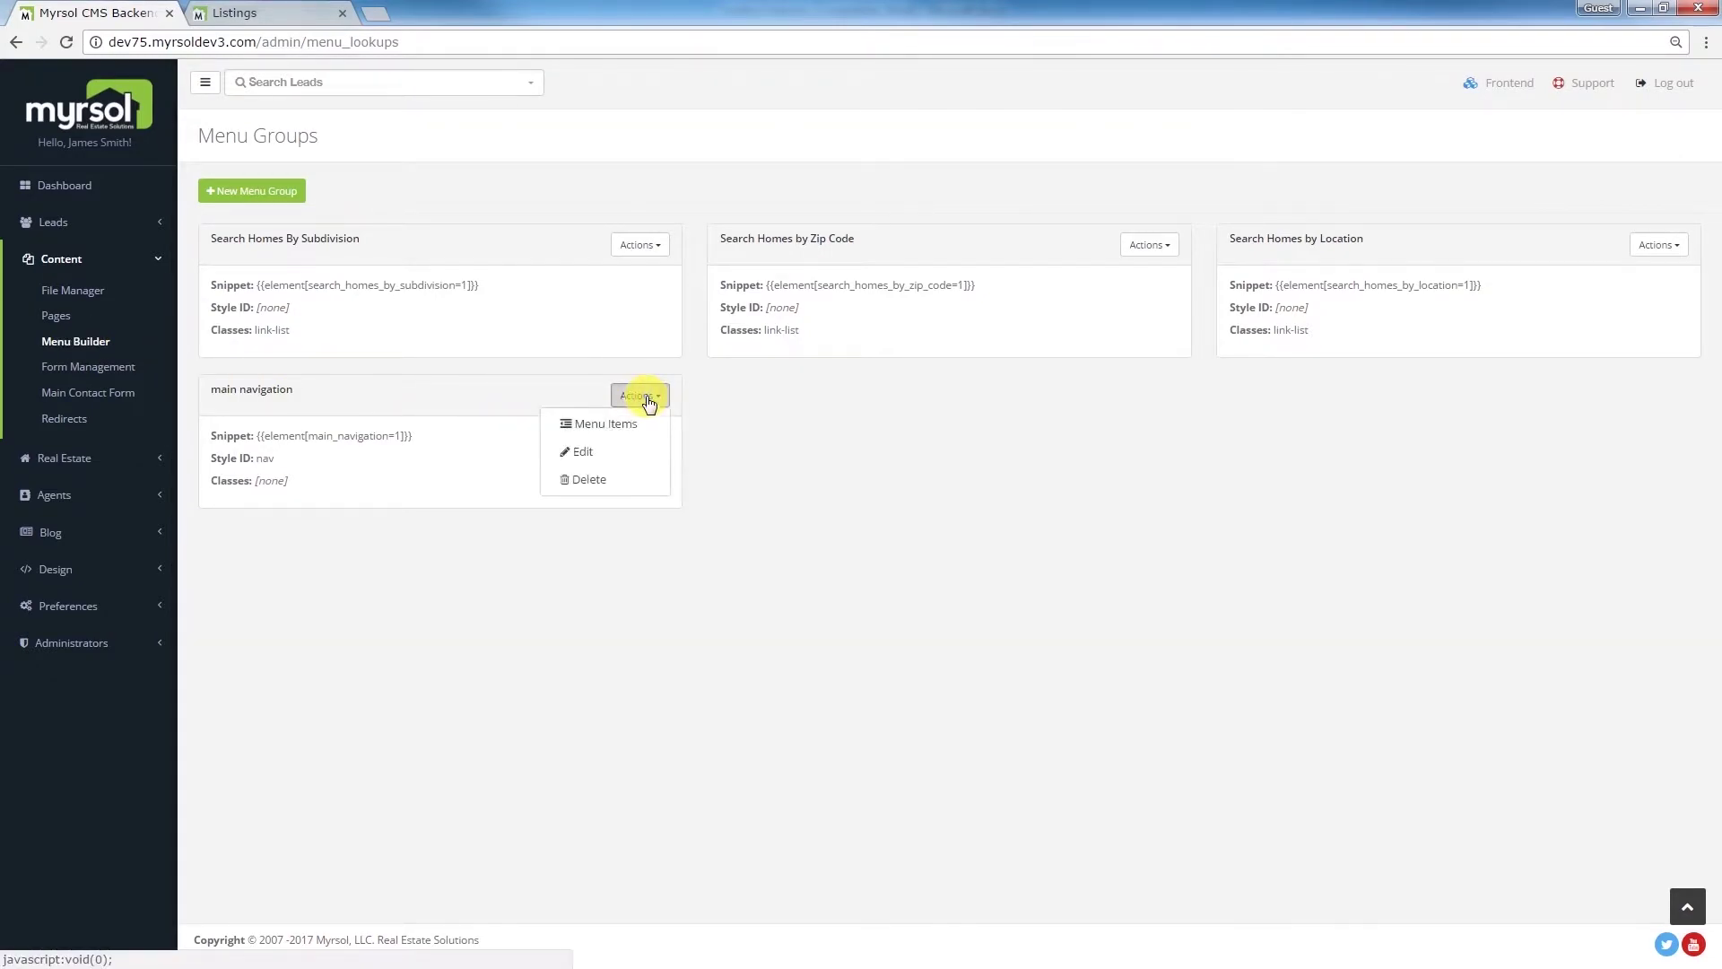
{"action": "left_click", "coordinate": [587, 427]}
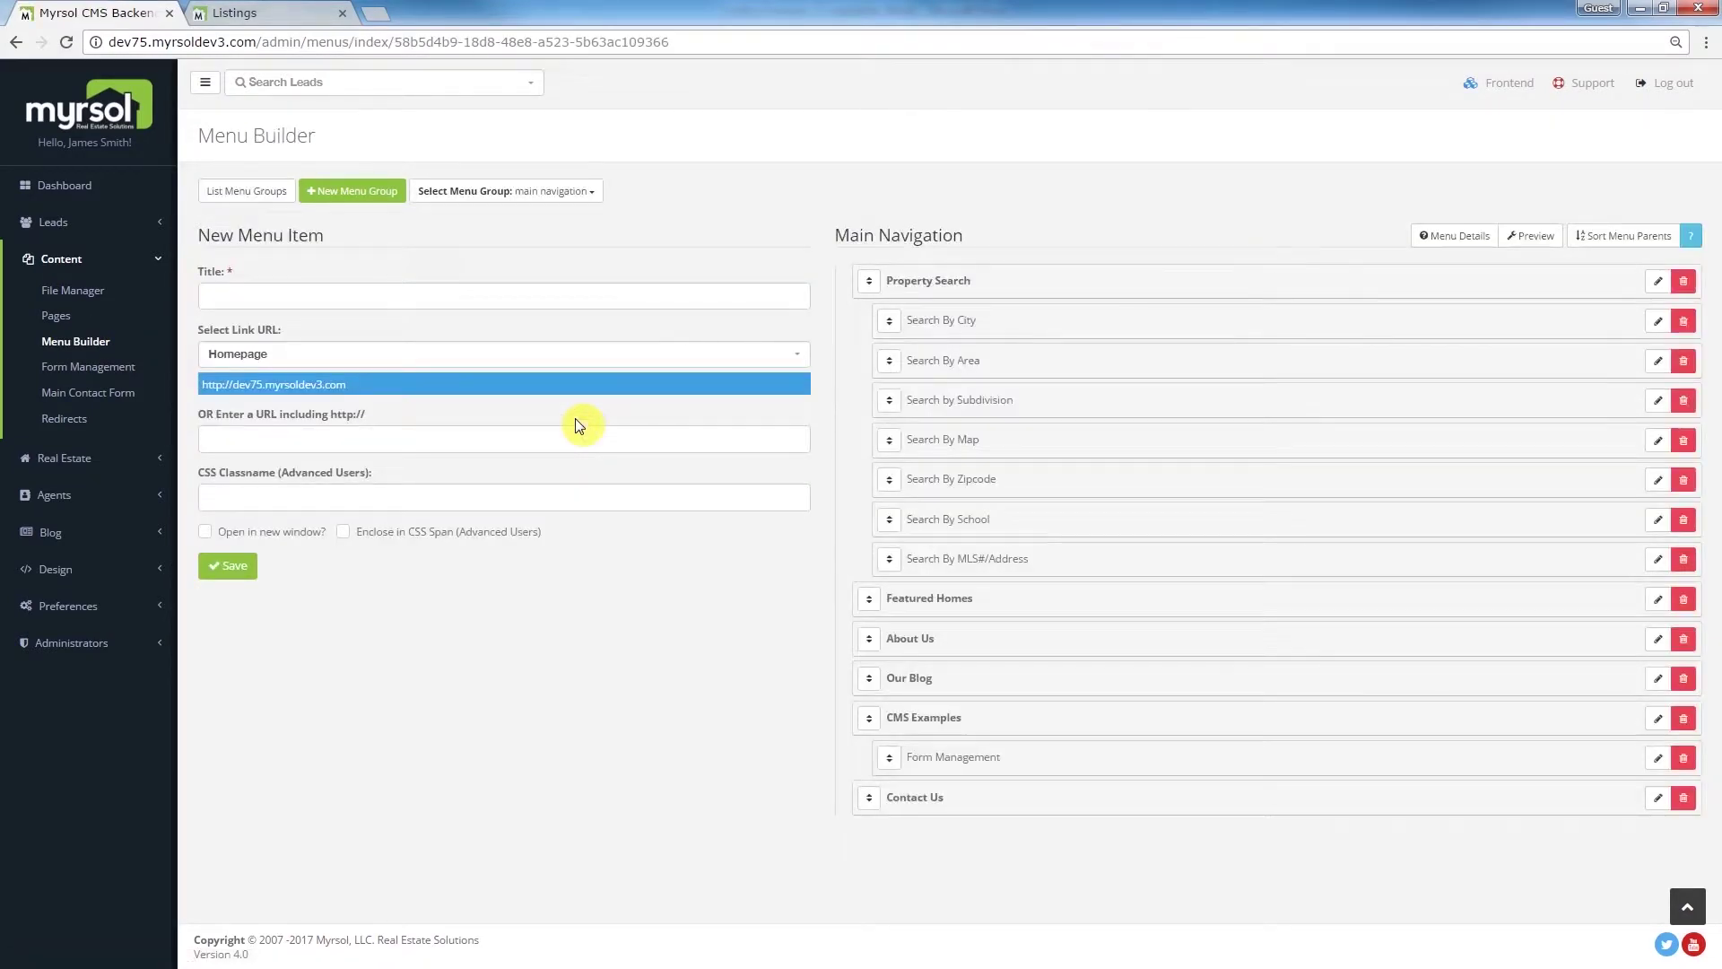
{"action": "left_click", "coordinate": [467, 305]}
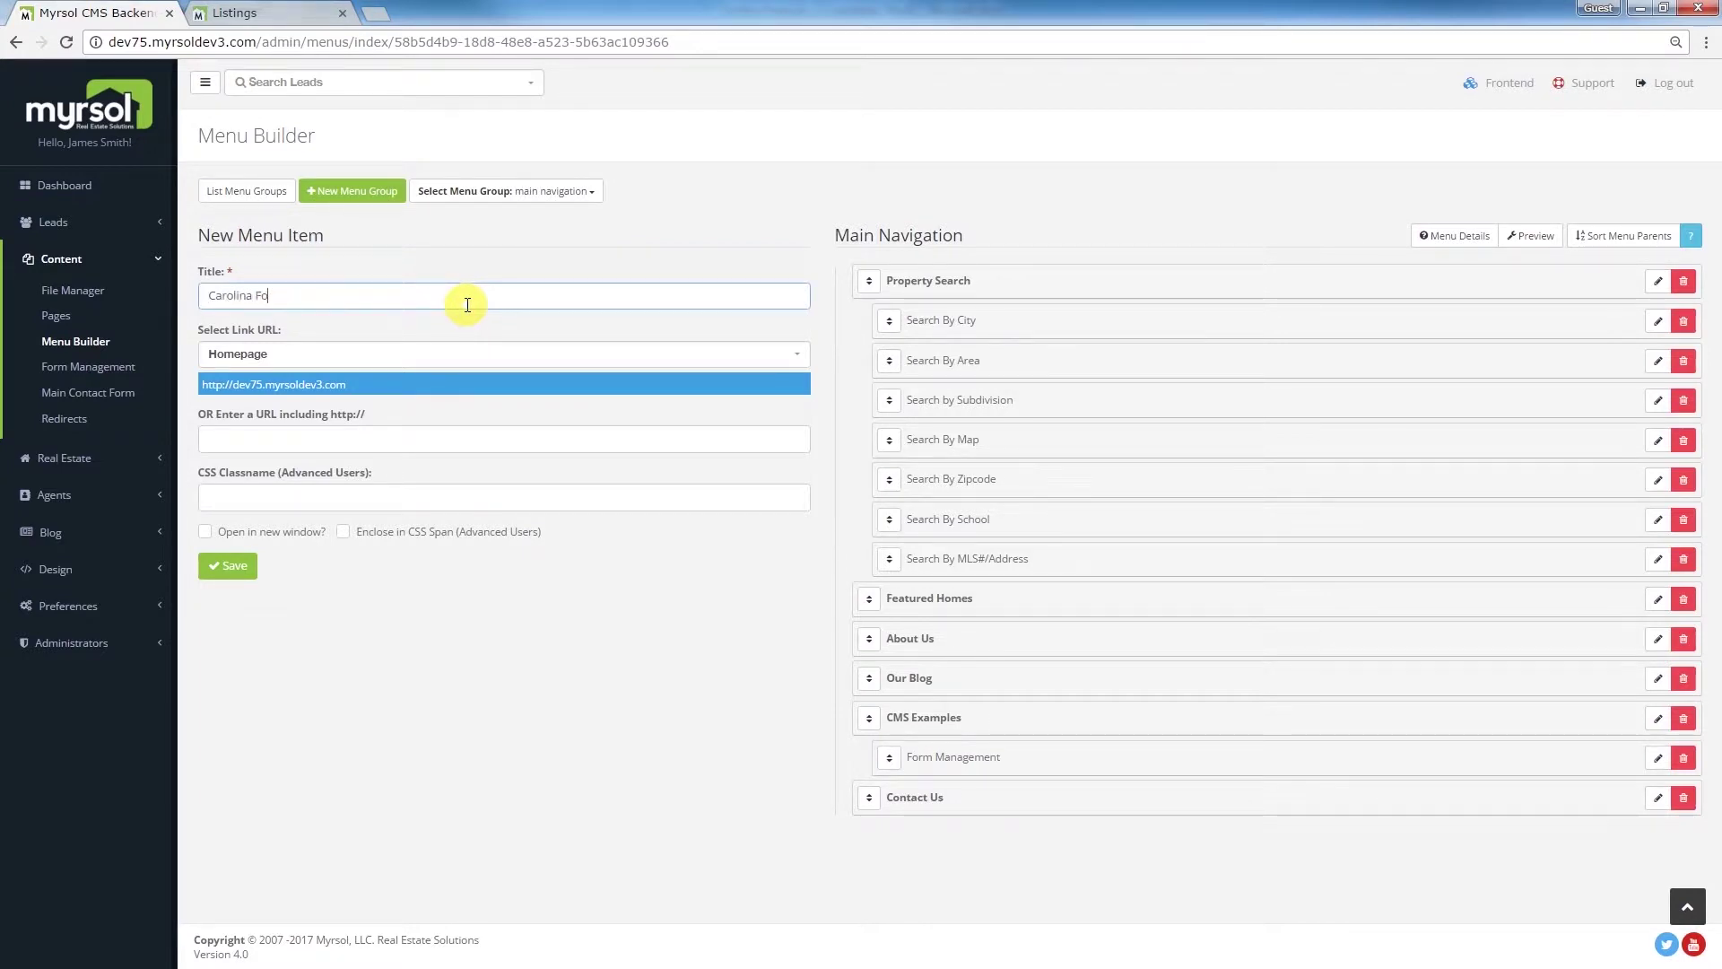
{"action": "left_click", "coordinate": [287, 355]}
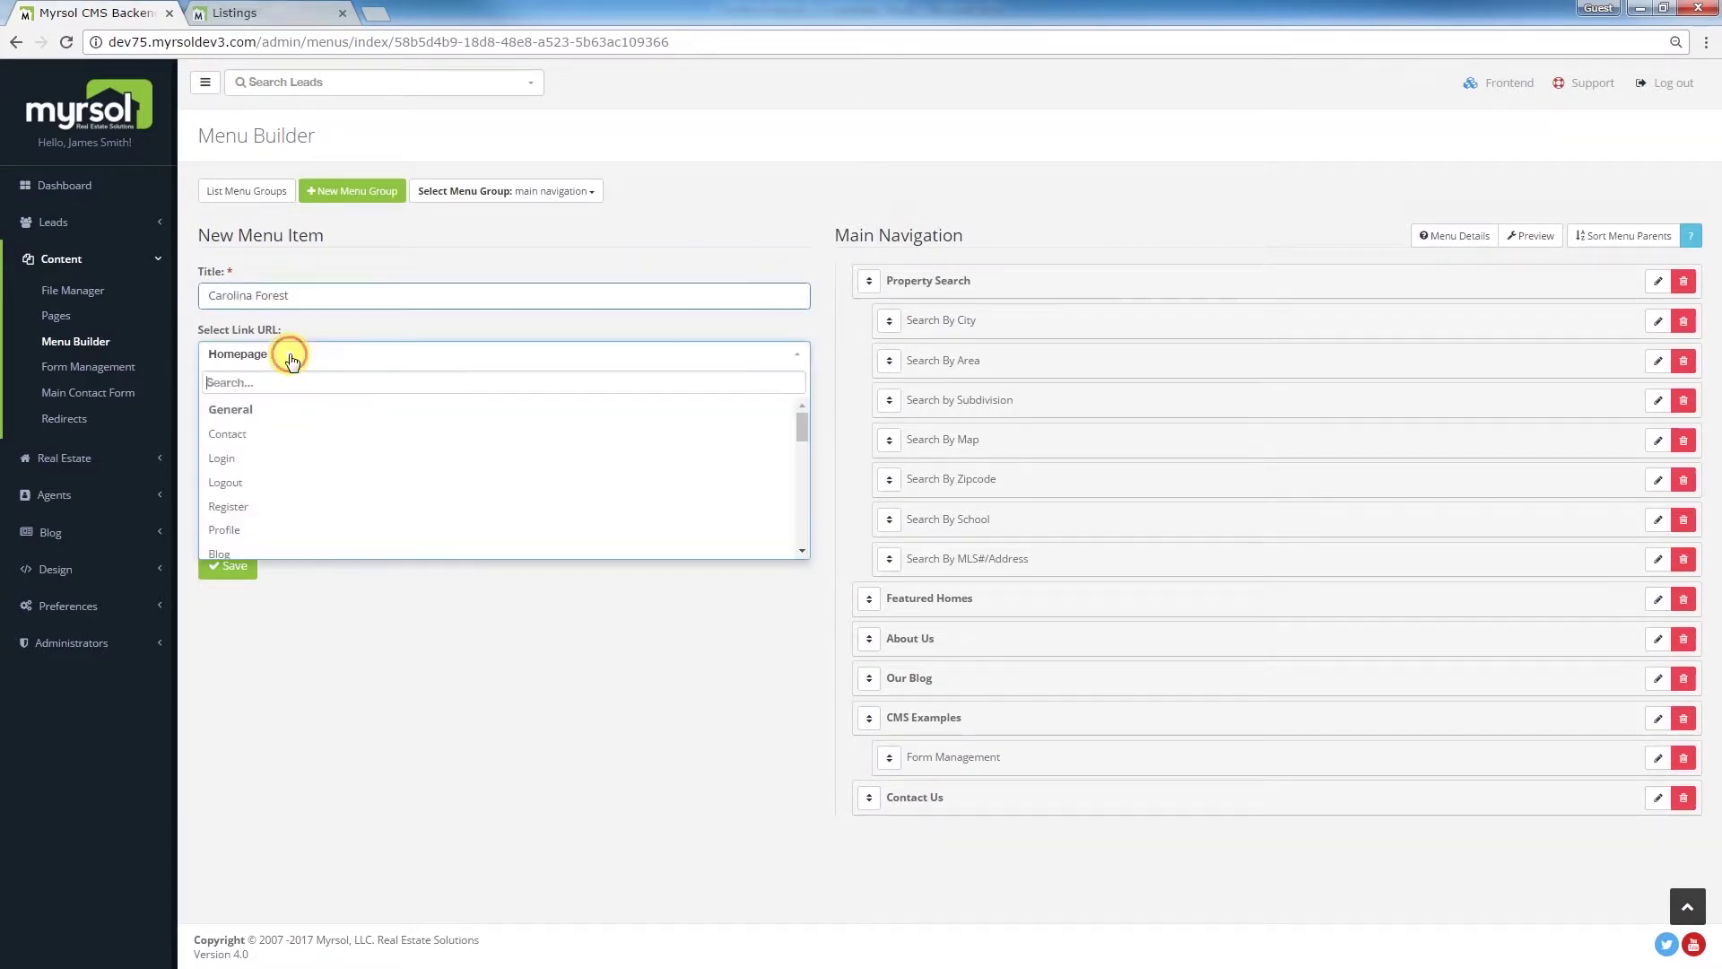
{"action": "type", "text": "car"}
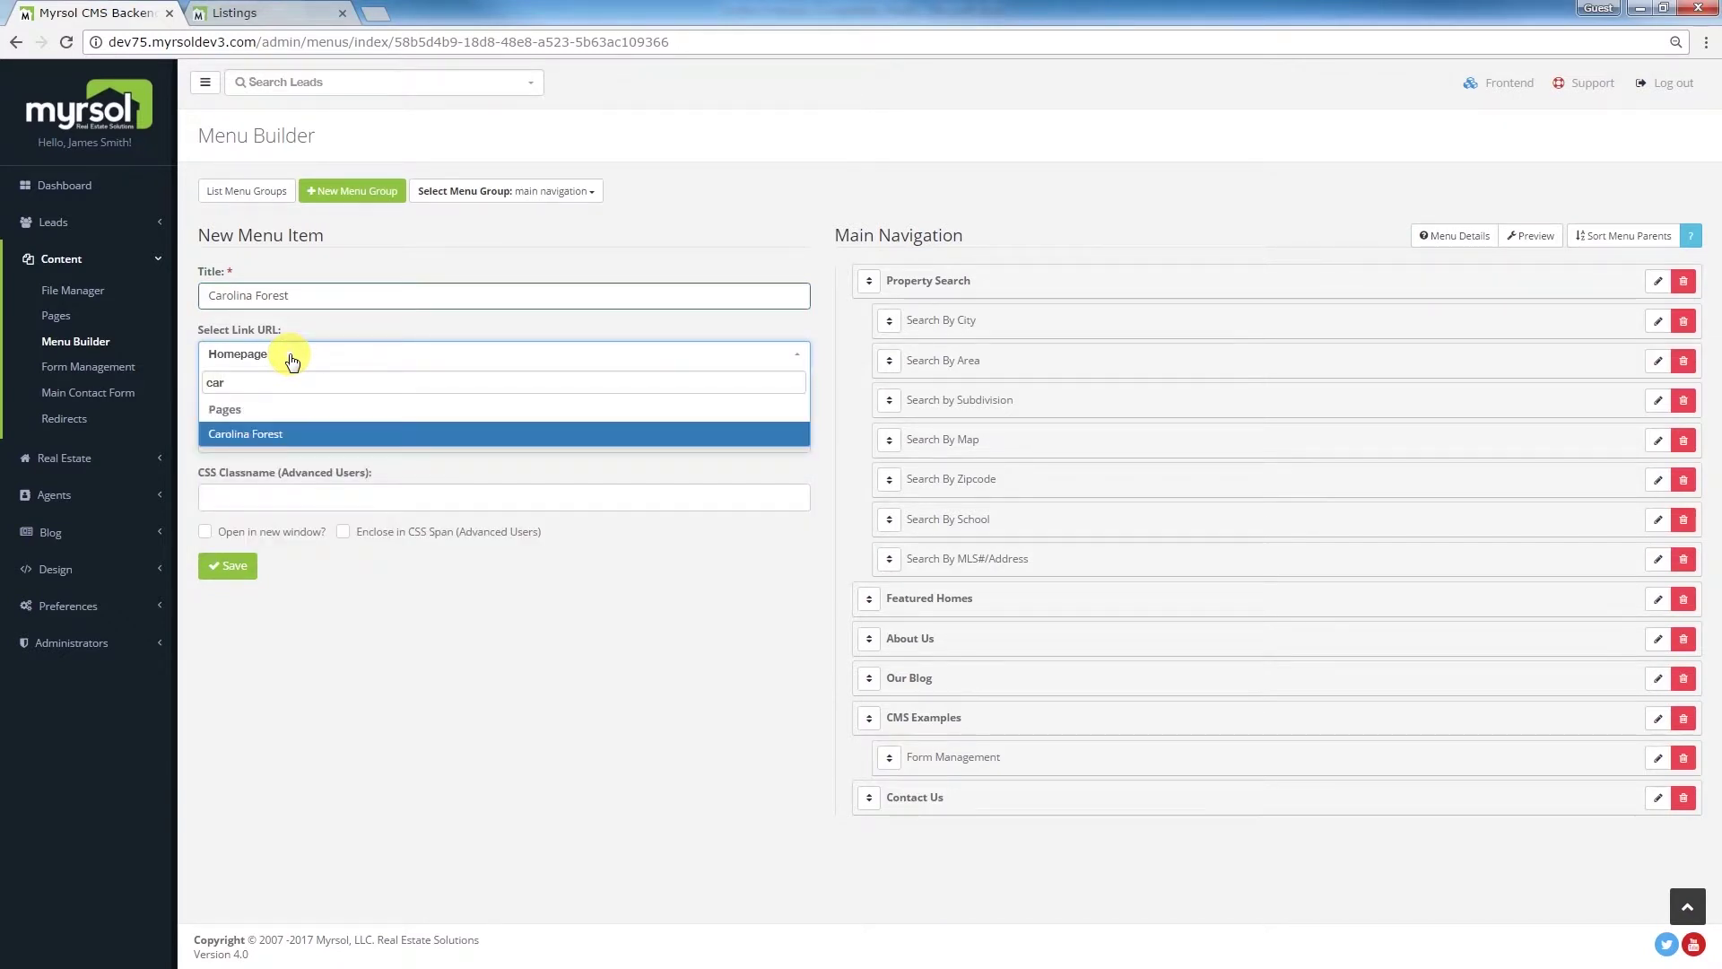
{"action": "left_click", "coordinate": [246, 436]}
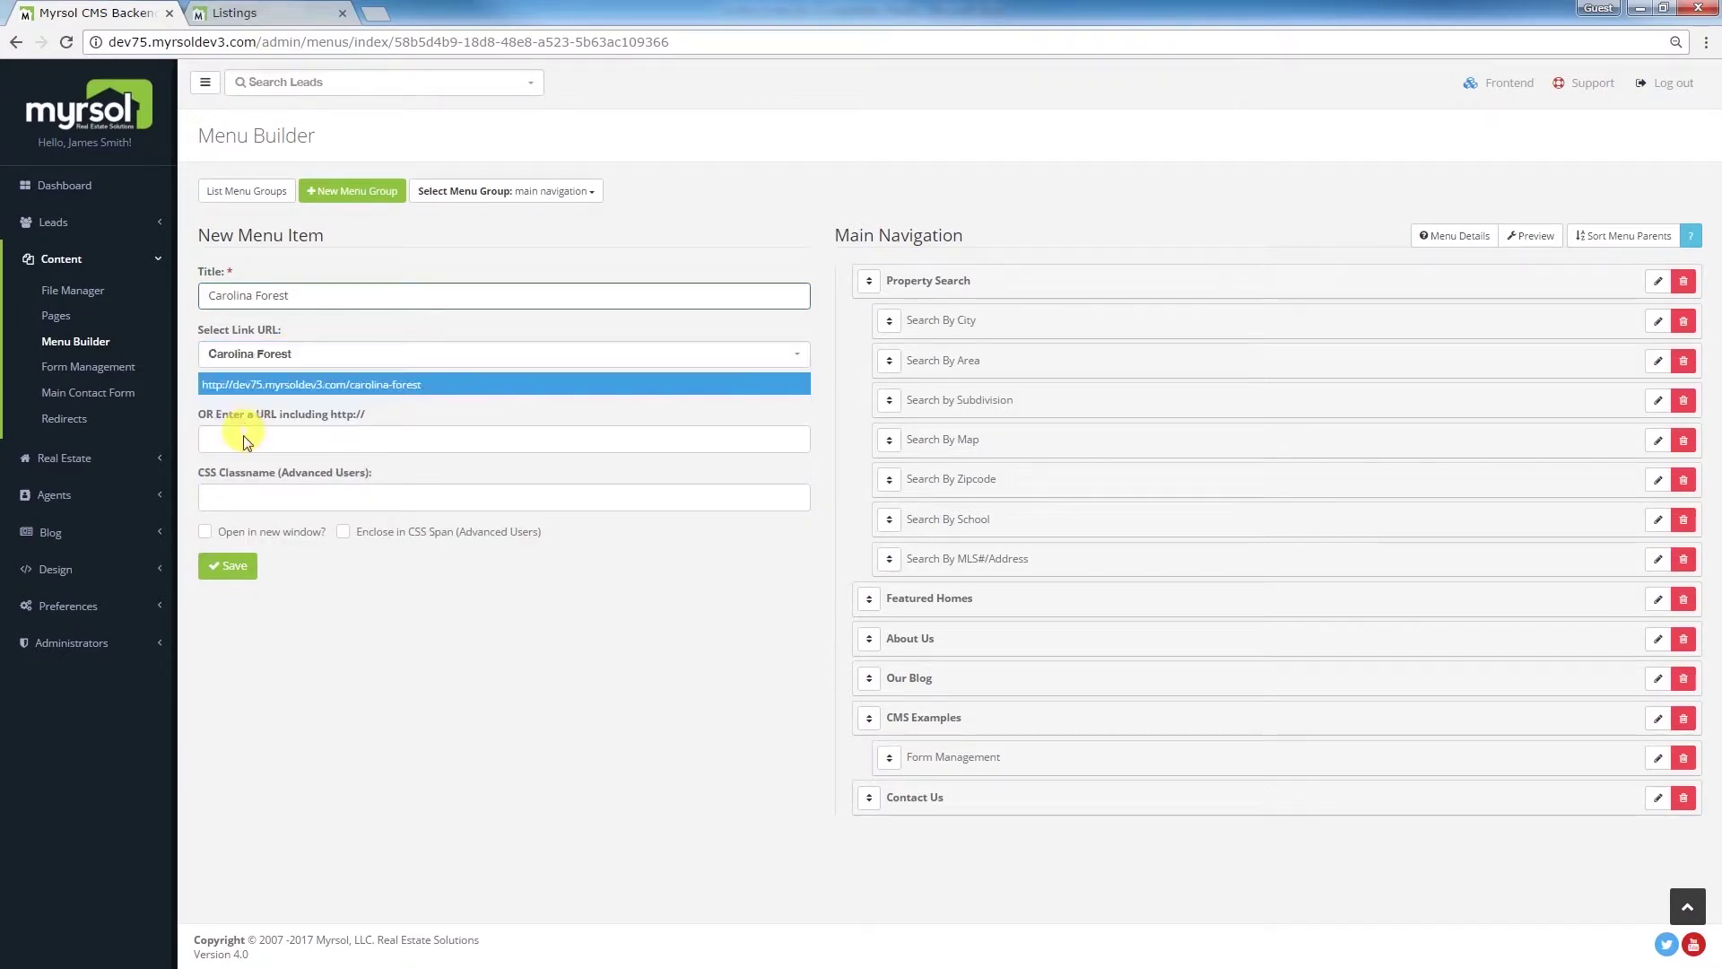
{"action": "left_click", "coordinate": [228, 567]}
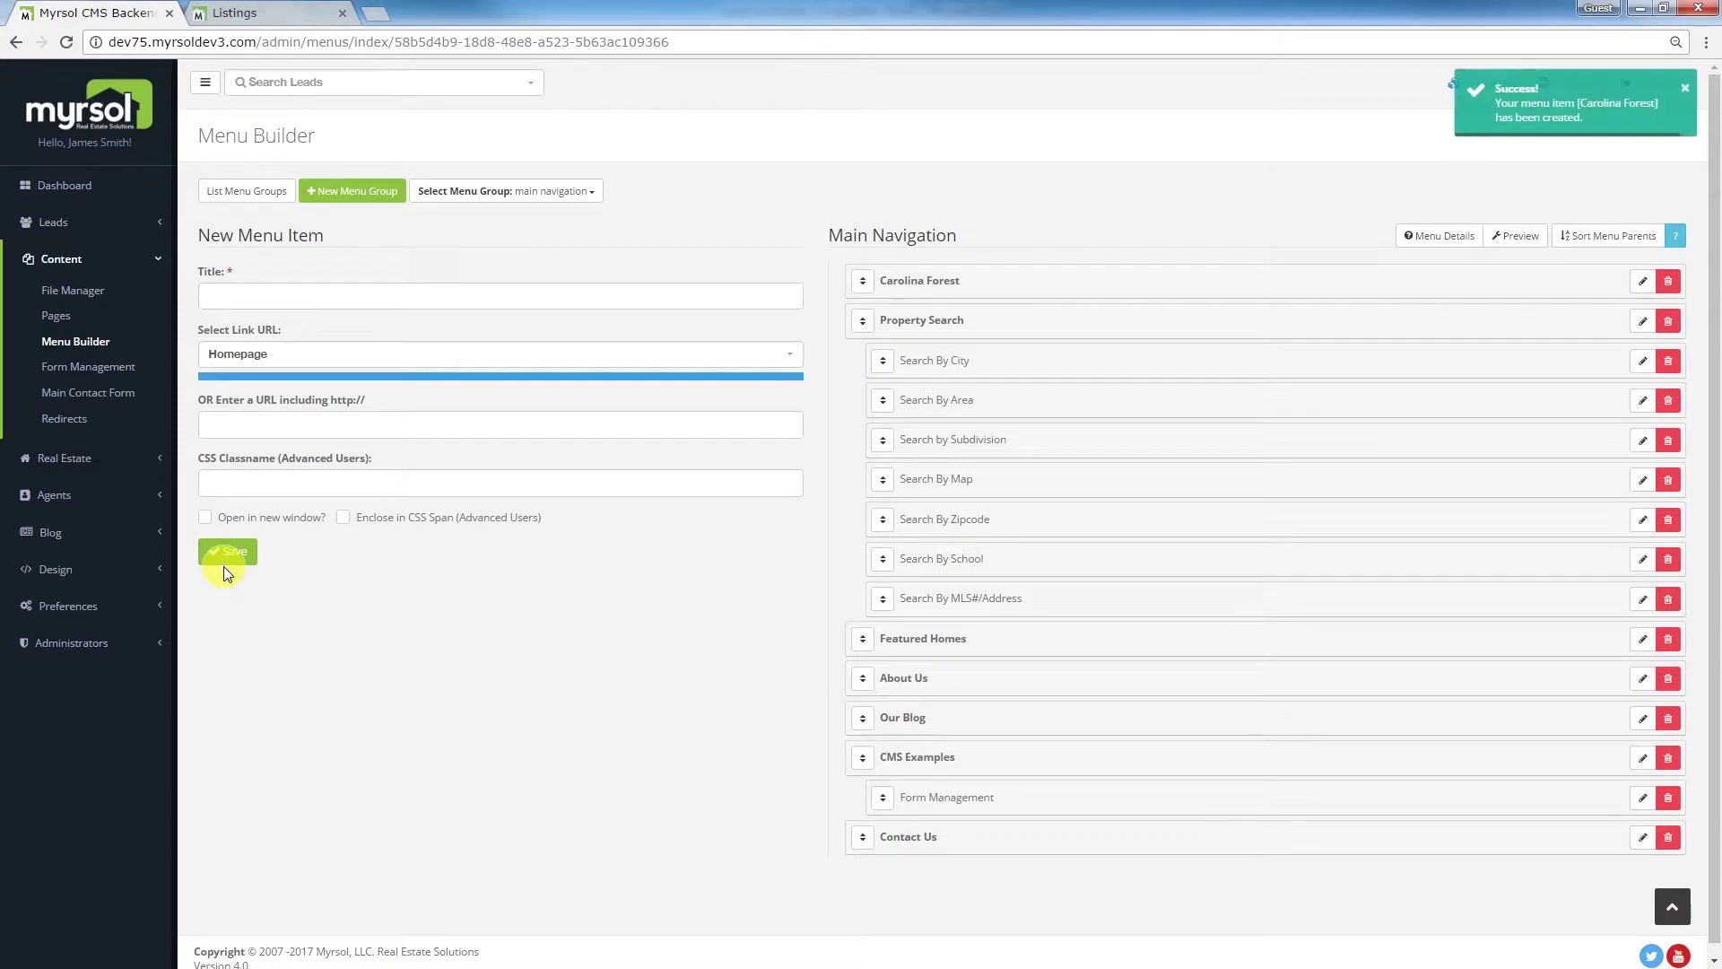
{"action": "left_click_drag", "start_coordinate": [861, 282], "coordinate": [866, 626]}
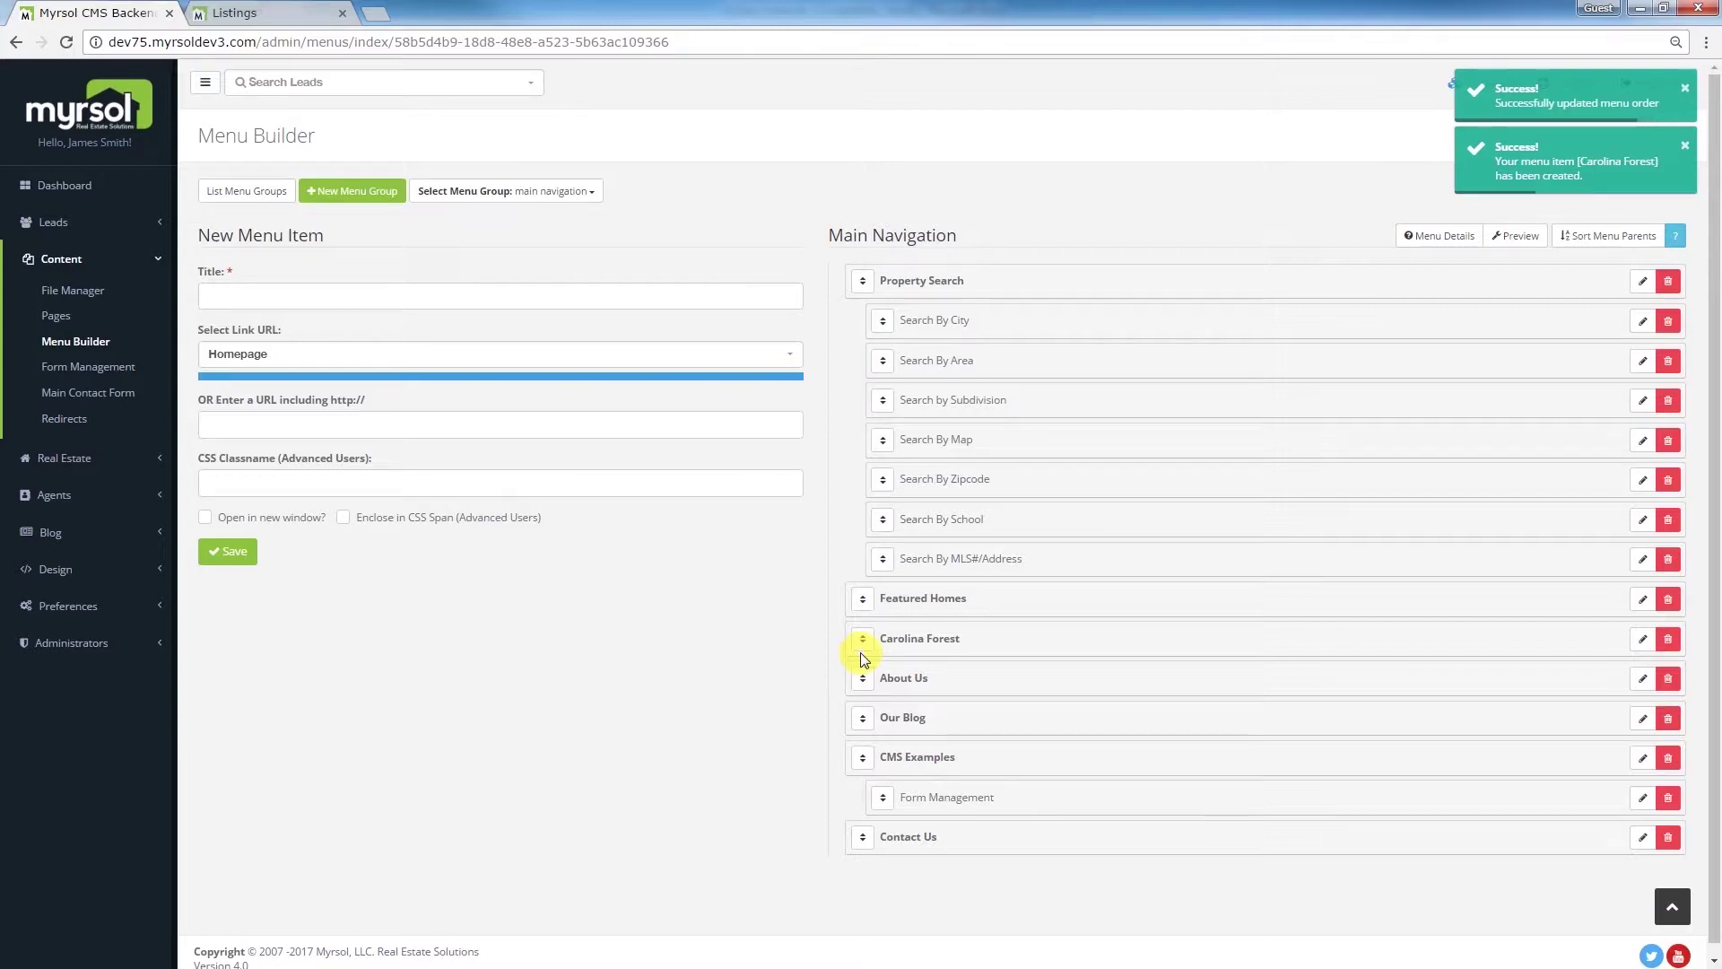
Step: View the Carolina Forest page from the website's main navigation and examine the headings on the second page of its listings
{"action": "left_click", "coordinate": [270, 13]}
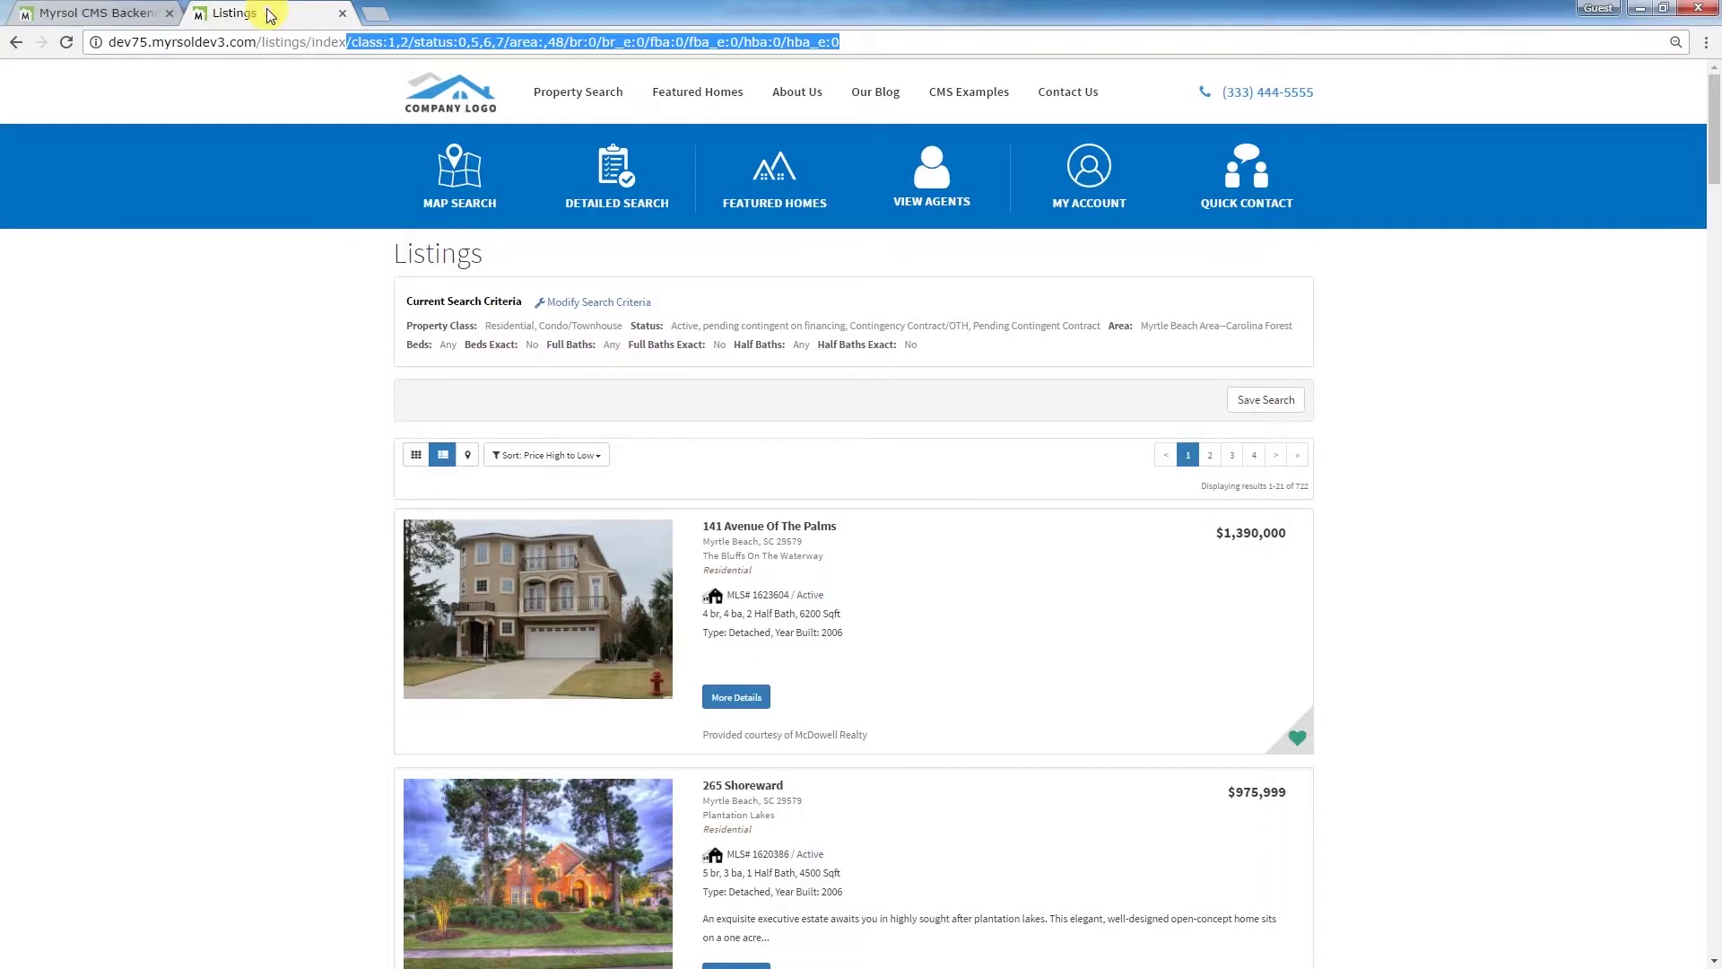
{"action": "left_click", "coordinate": [457, 95]}
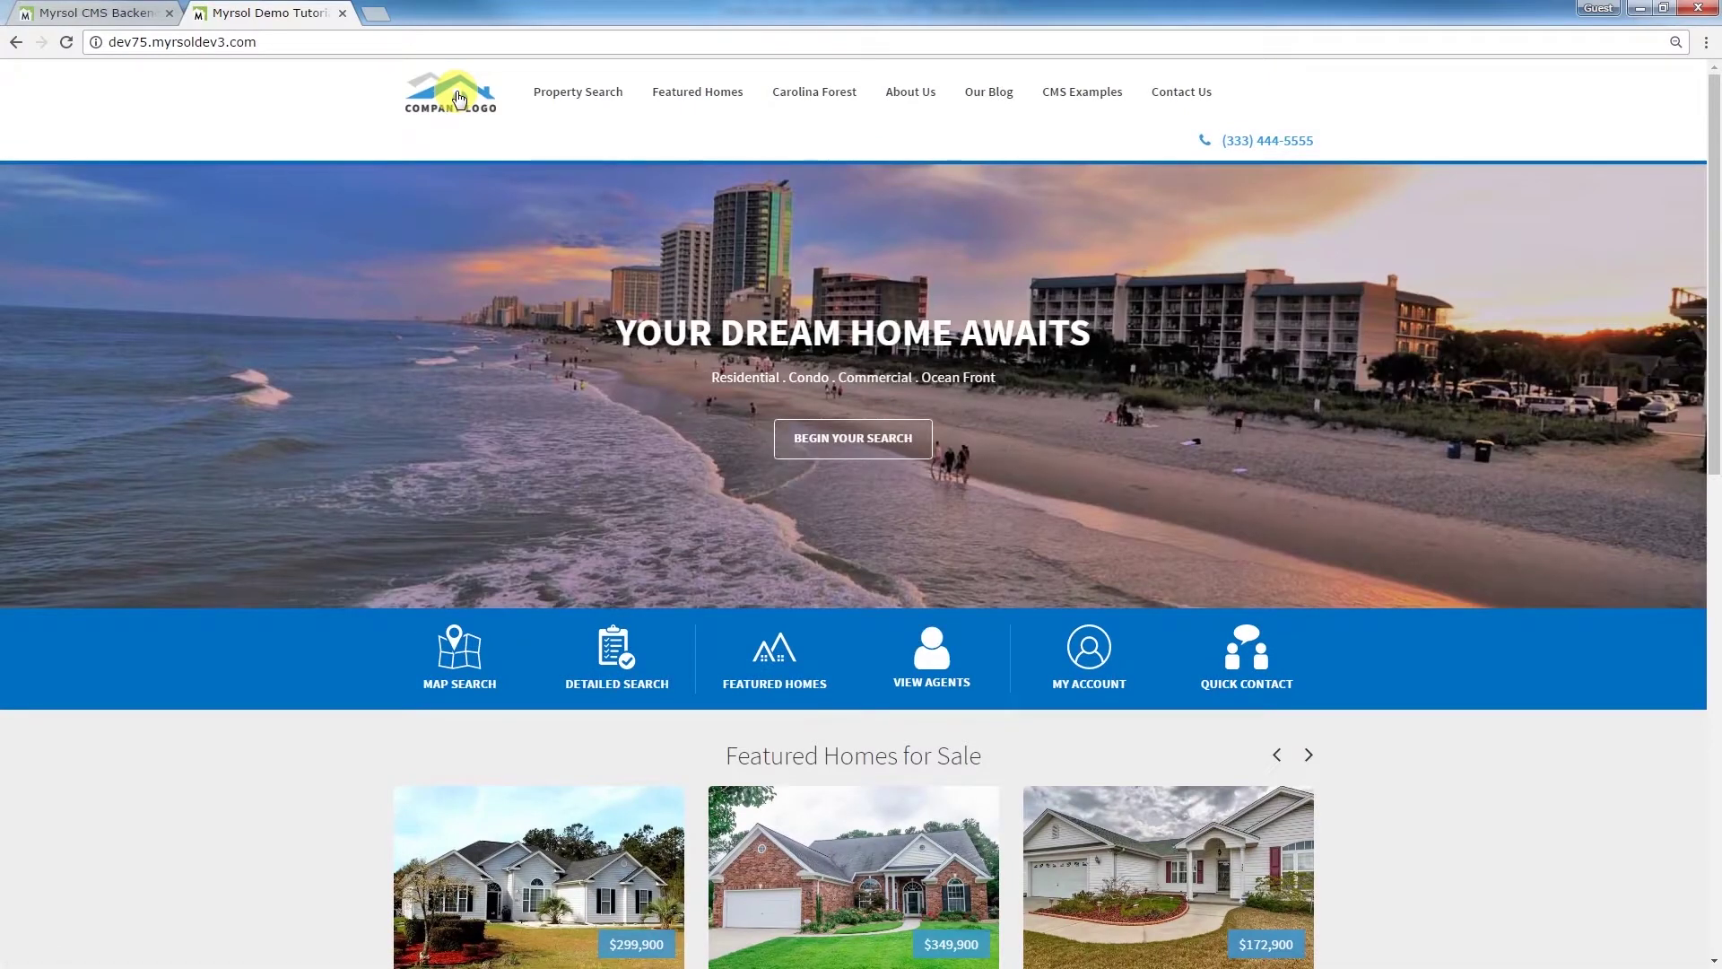
{"action": "left_click", "coordinate": [805, 88]}
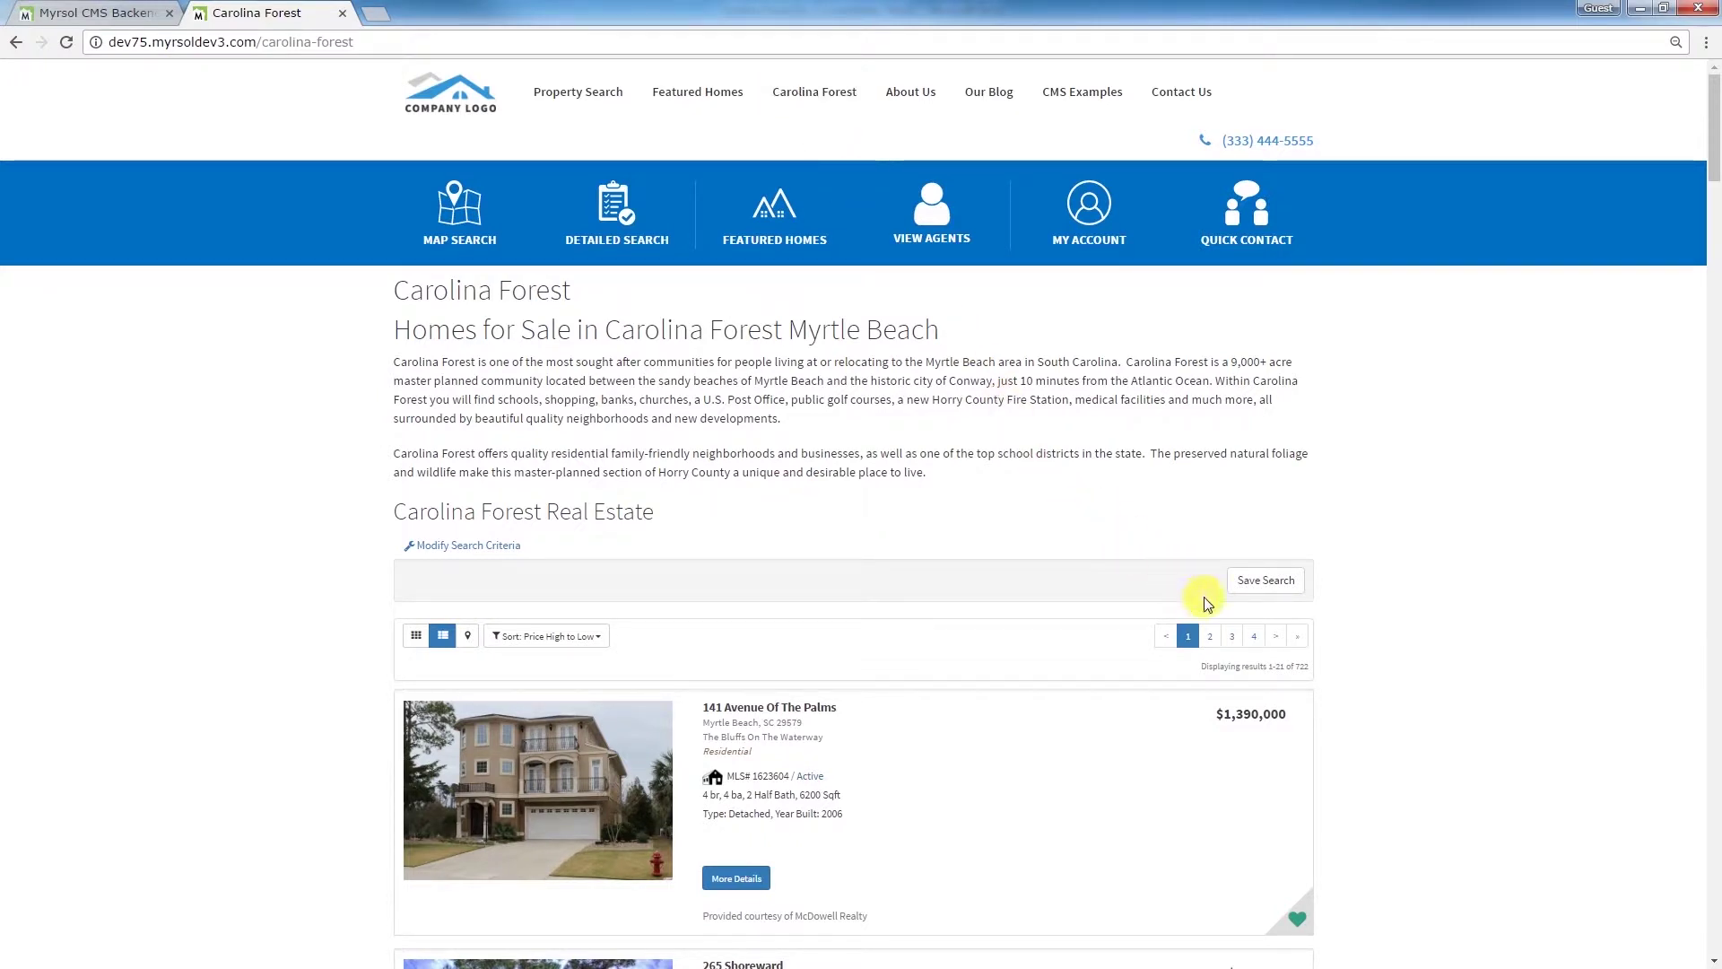
{"action": "left_click", "coordinate": [1209, 636]}
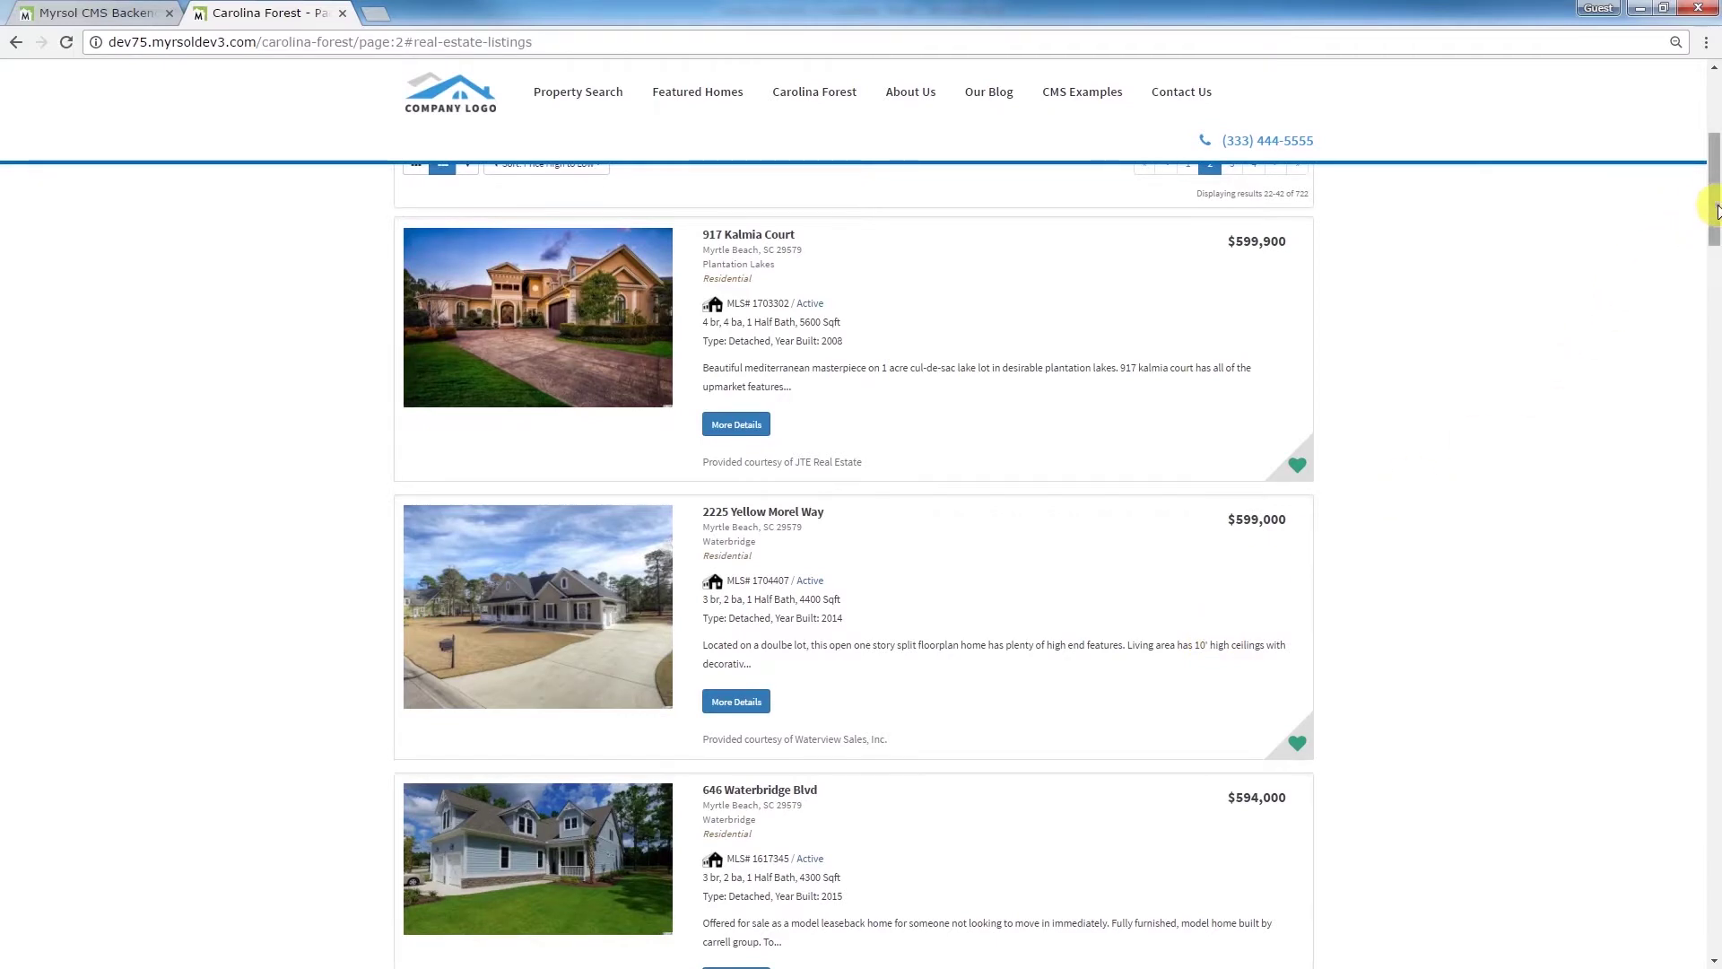
{"action": "left_click_drag", "start_coordinate": [1717, 211], "coordinate": [1705, 126]}
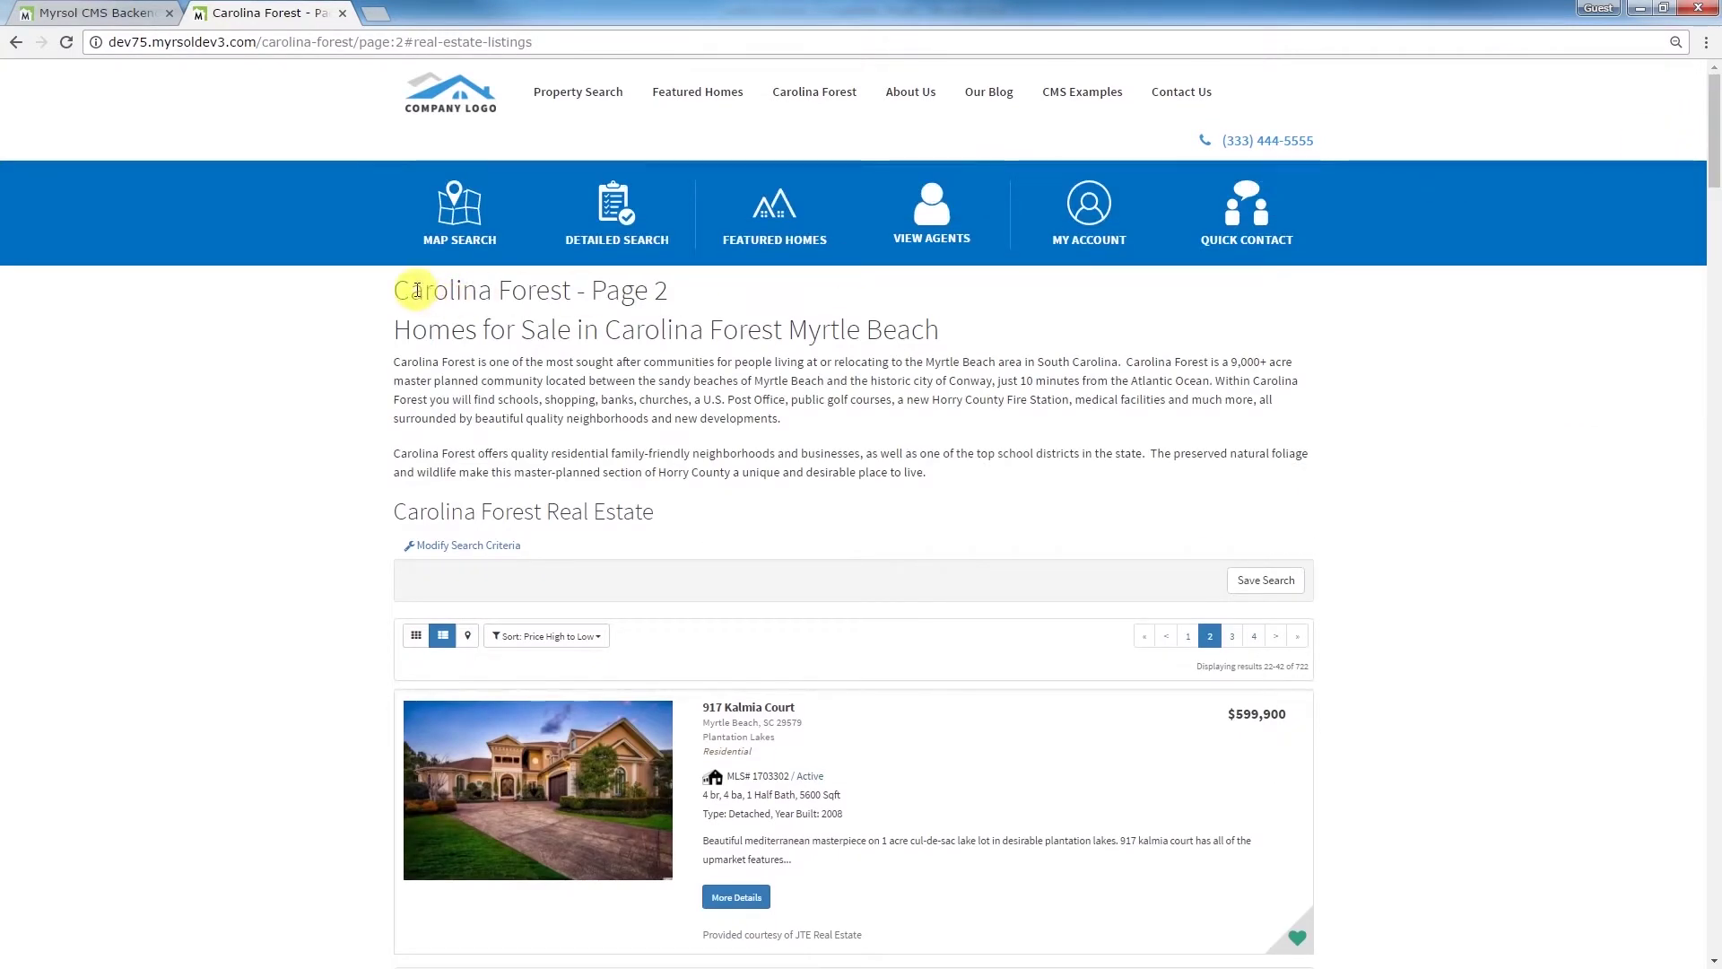
{"action": "left_click_drag", "start_coordinate": [398, 288], "coordinate": [1006, 327]}
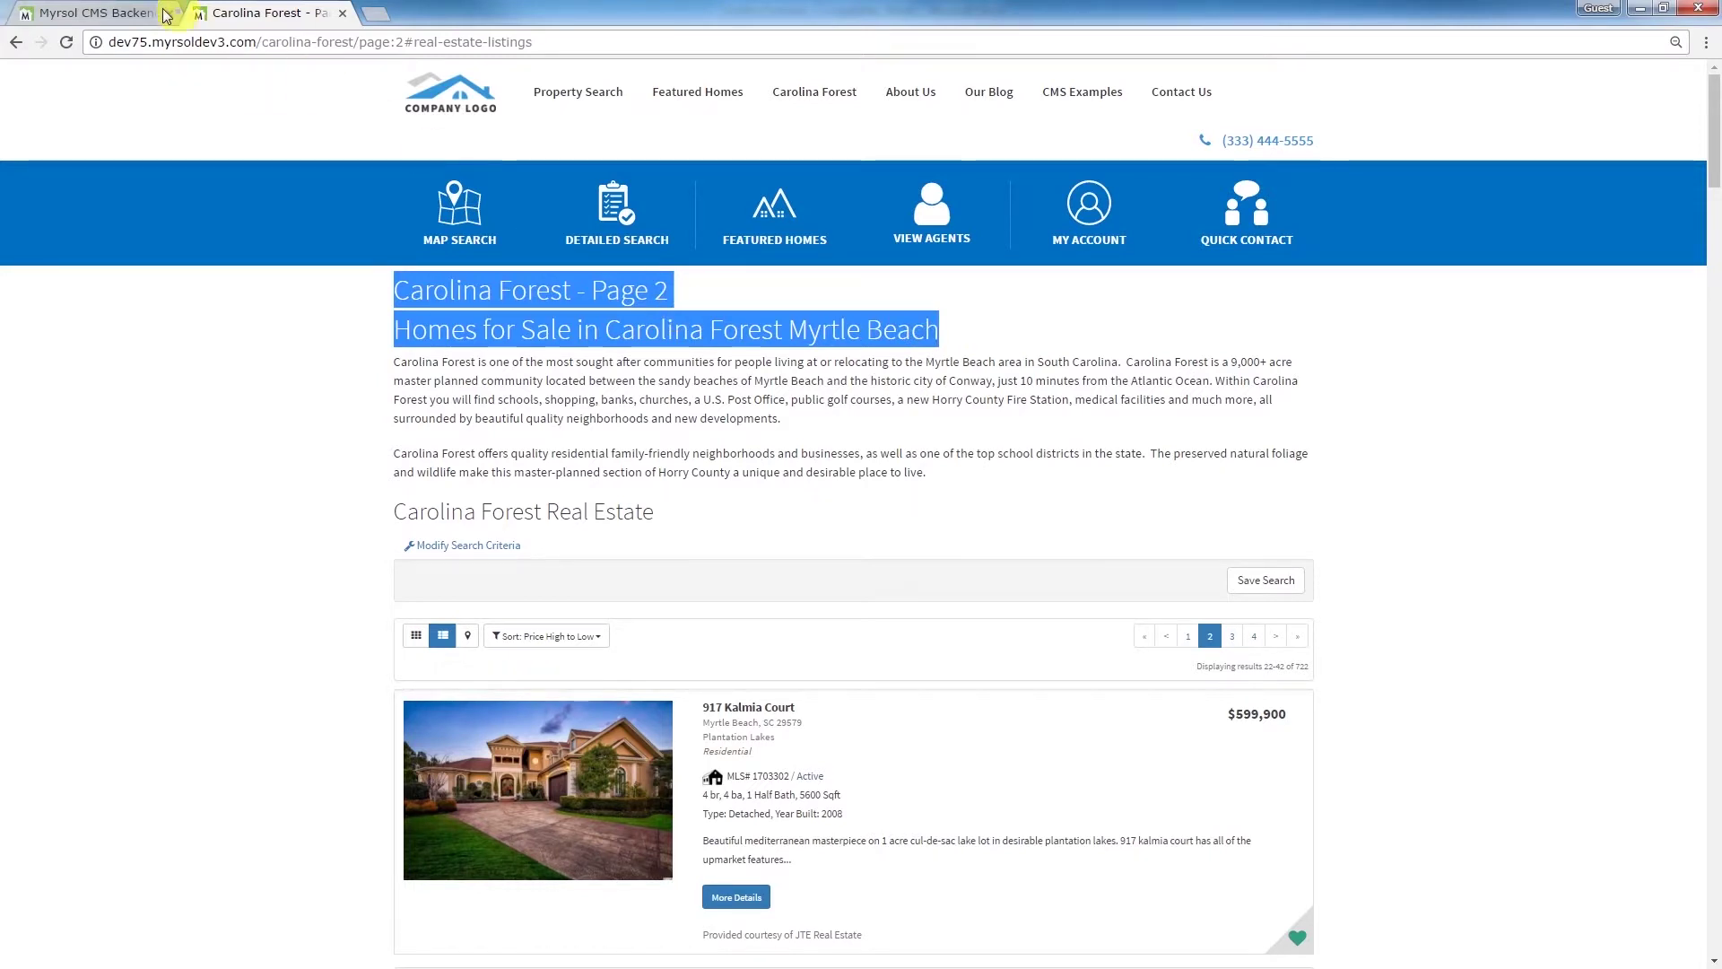
Step: Open the Carolina Forest page for editing in the CMS, turn off its title display, and save it while continuing to edit
{"action": "left_click", "coordinate": [132, 20]}
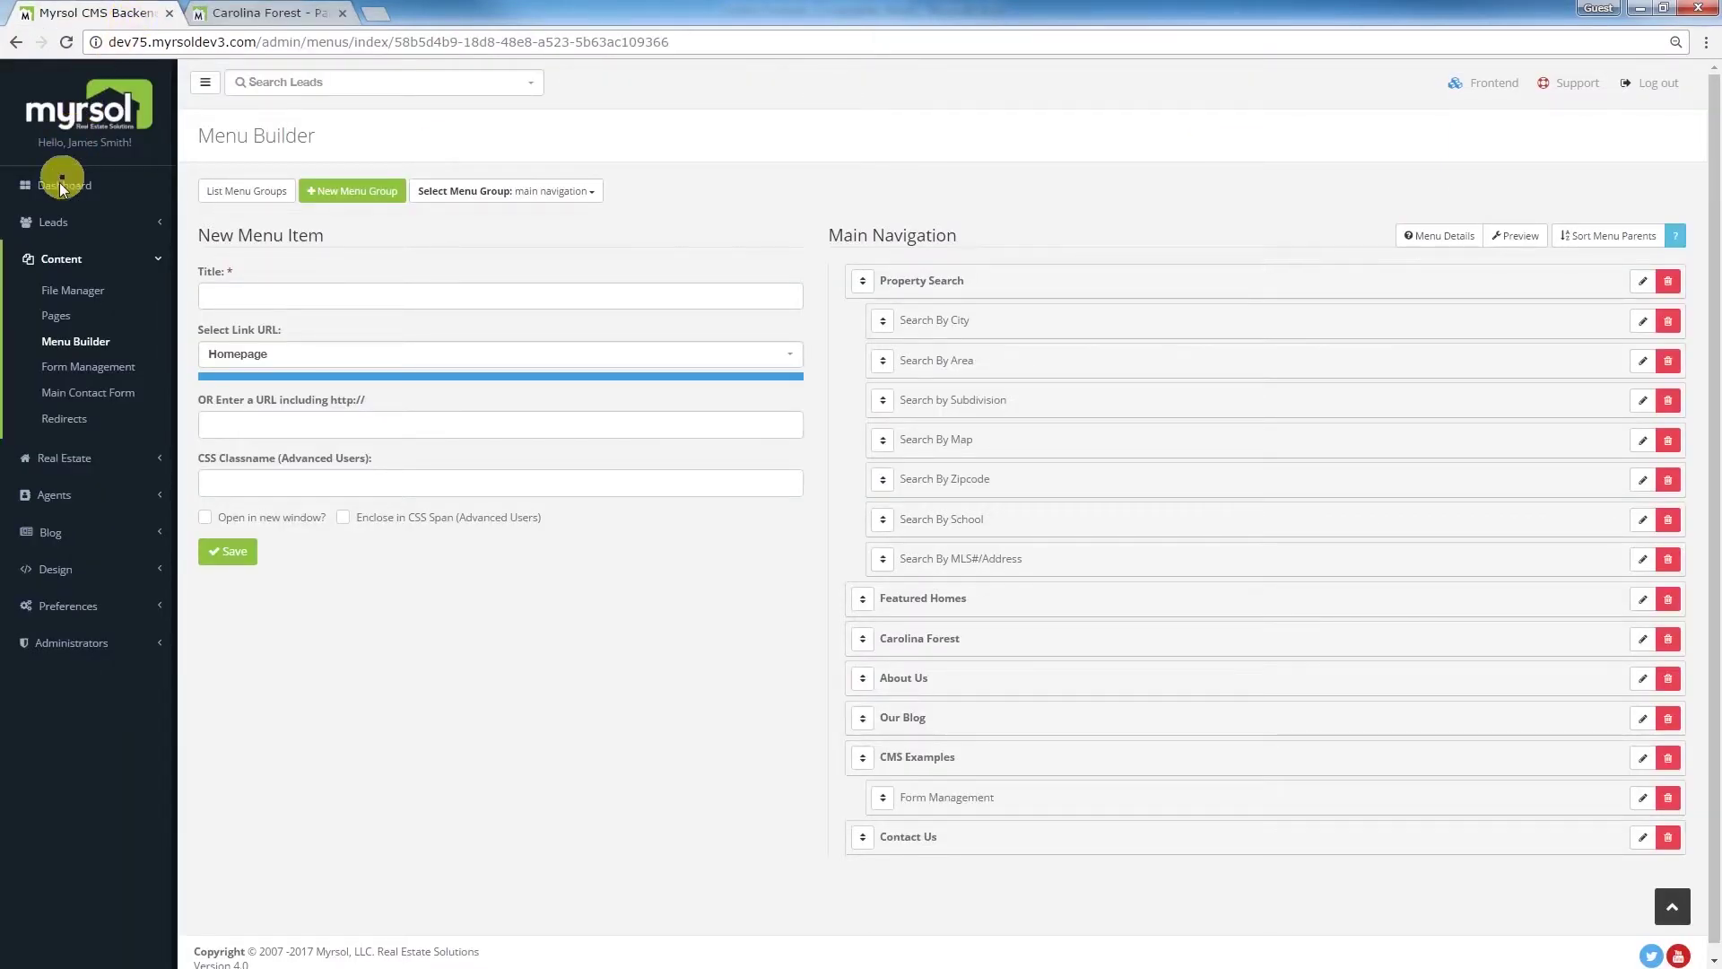
{"action": "left_click", "coordinate": [55, 319]}
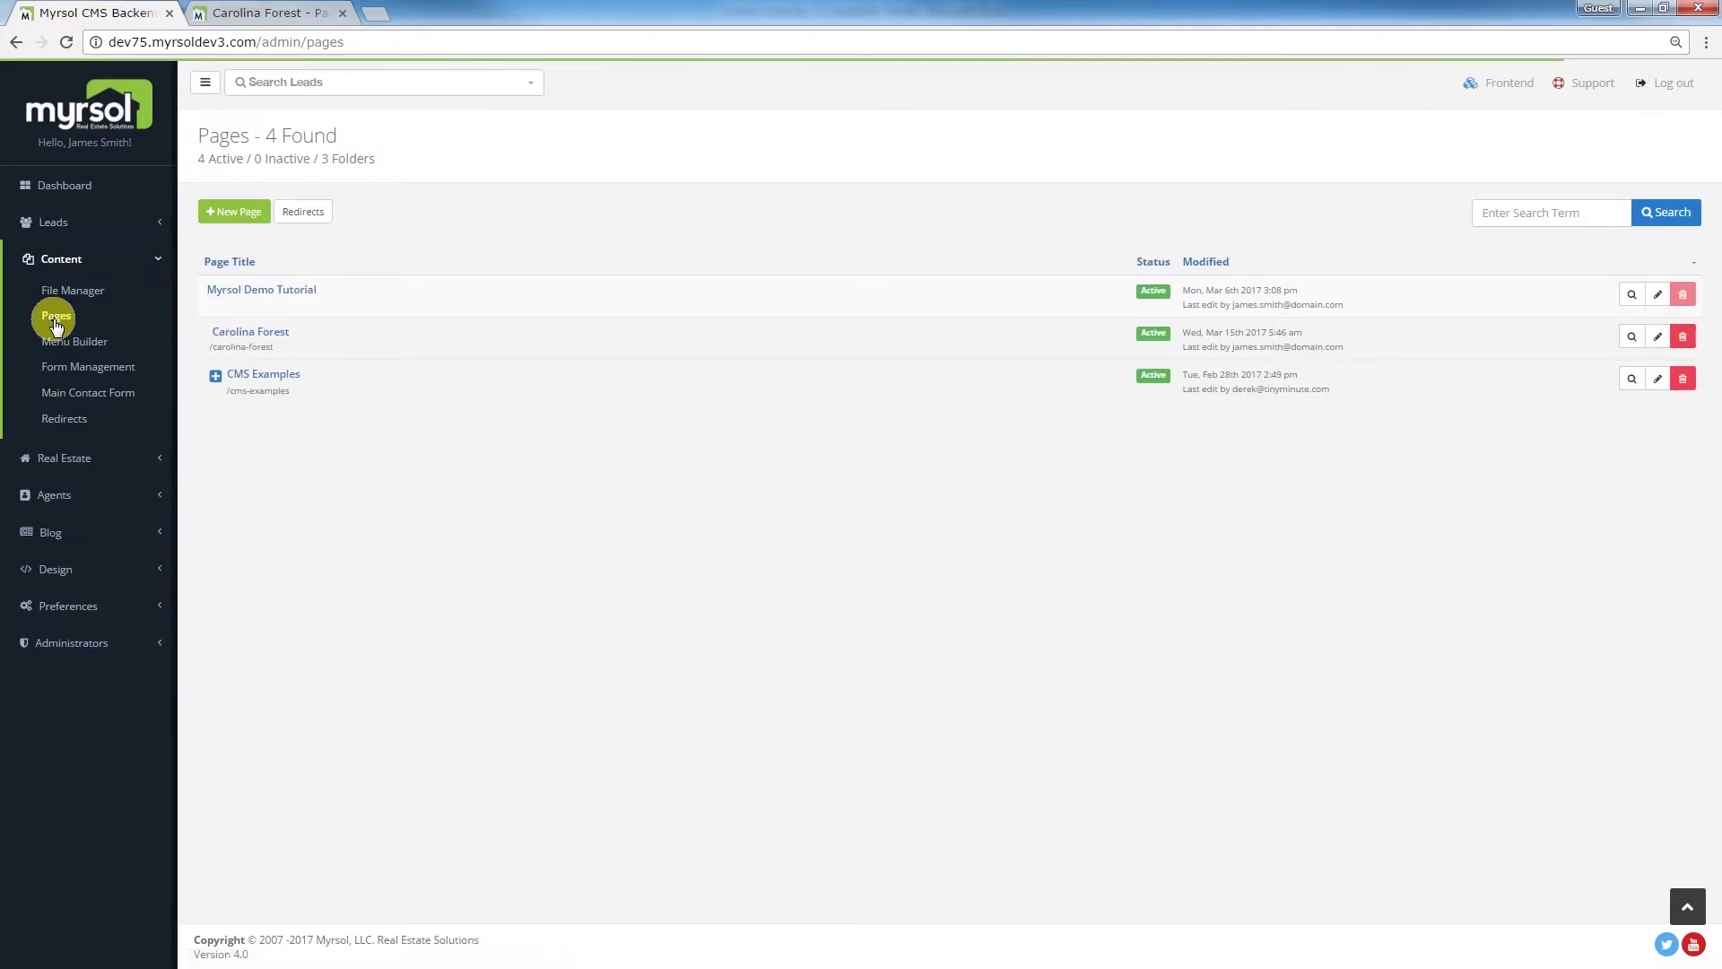
{"action": "left_click", "coordinate": [1658, 339]}
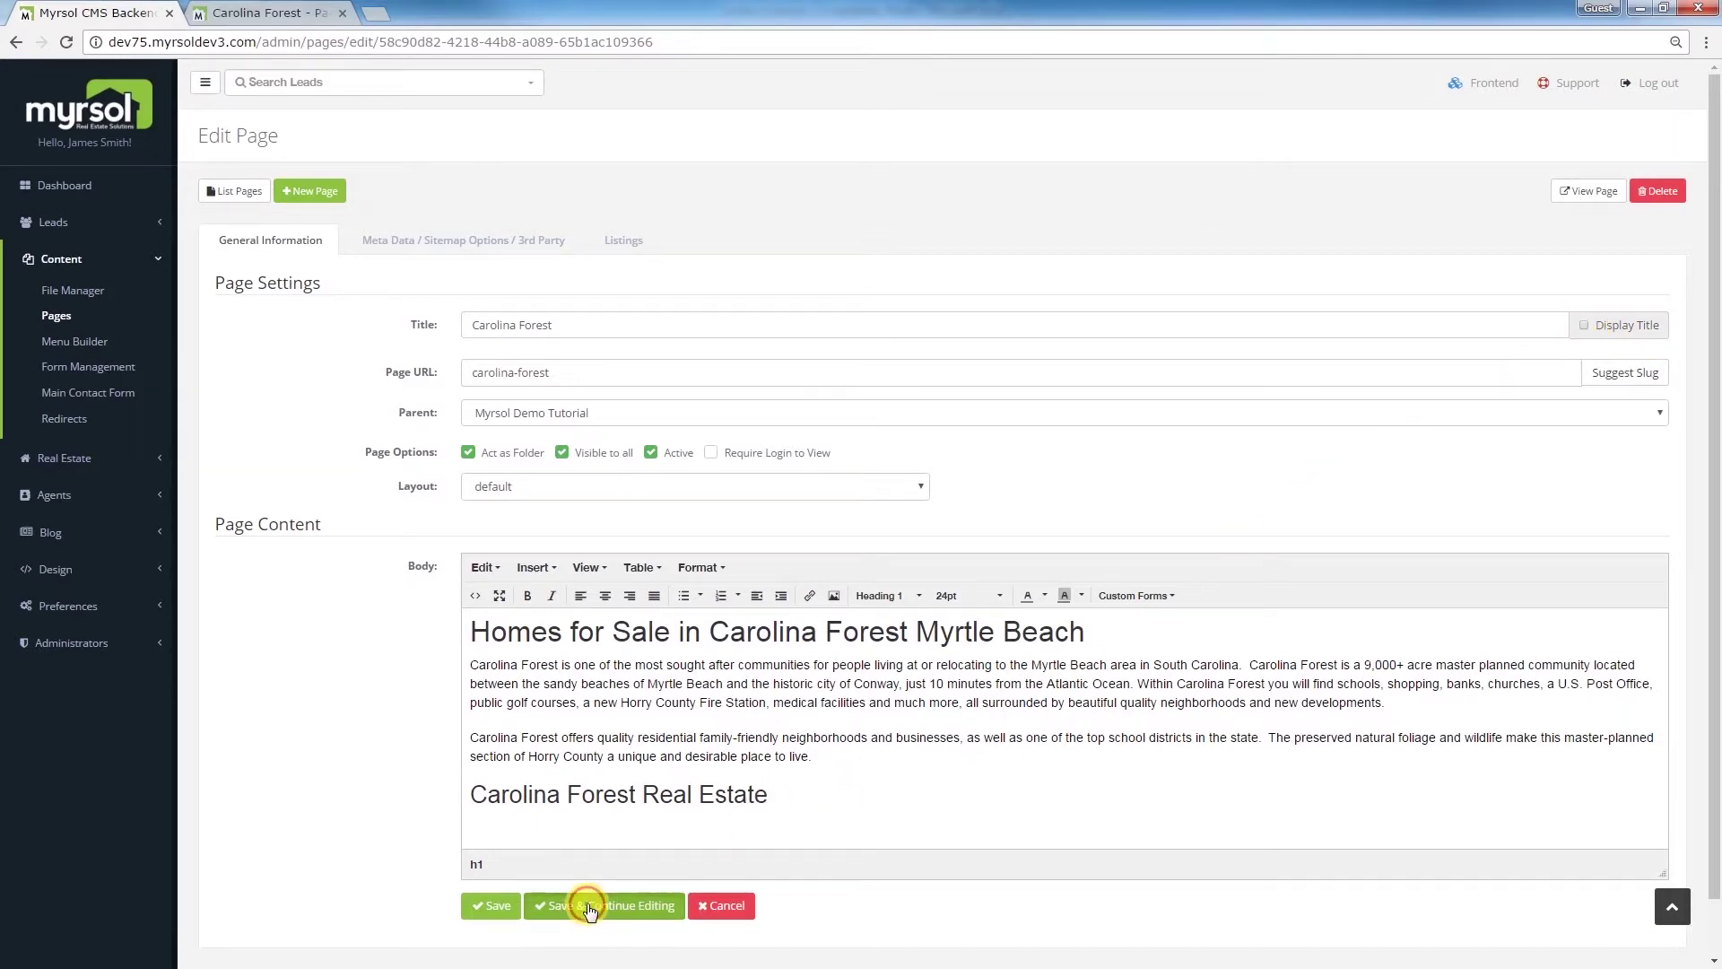
Step: Reload the Carolina Forest page on the website, examine the heading on page 2, and open page 3 of its listings
{"action": "left_click", "coordinate": [268, 12]}
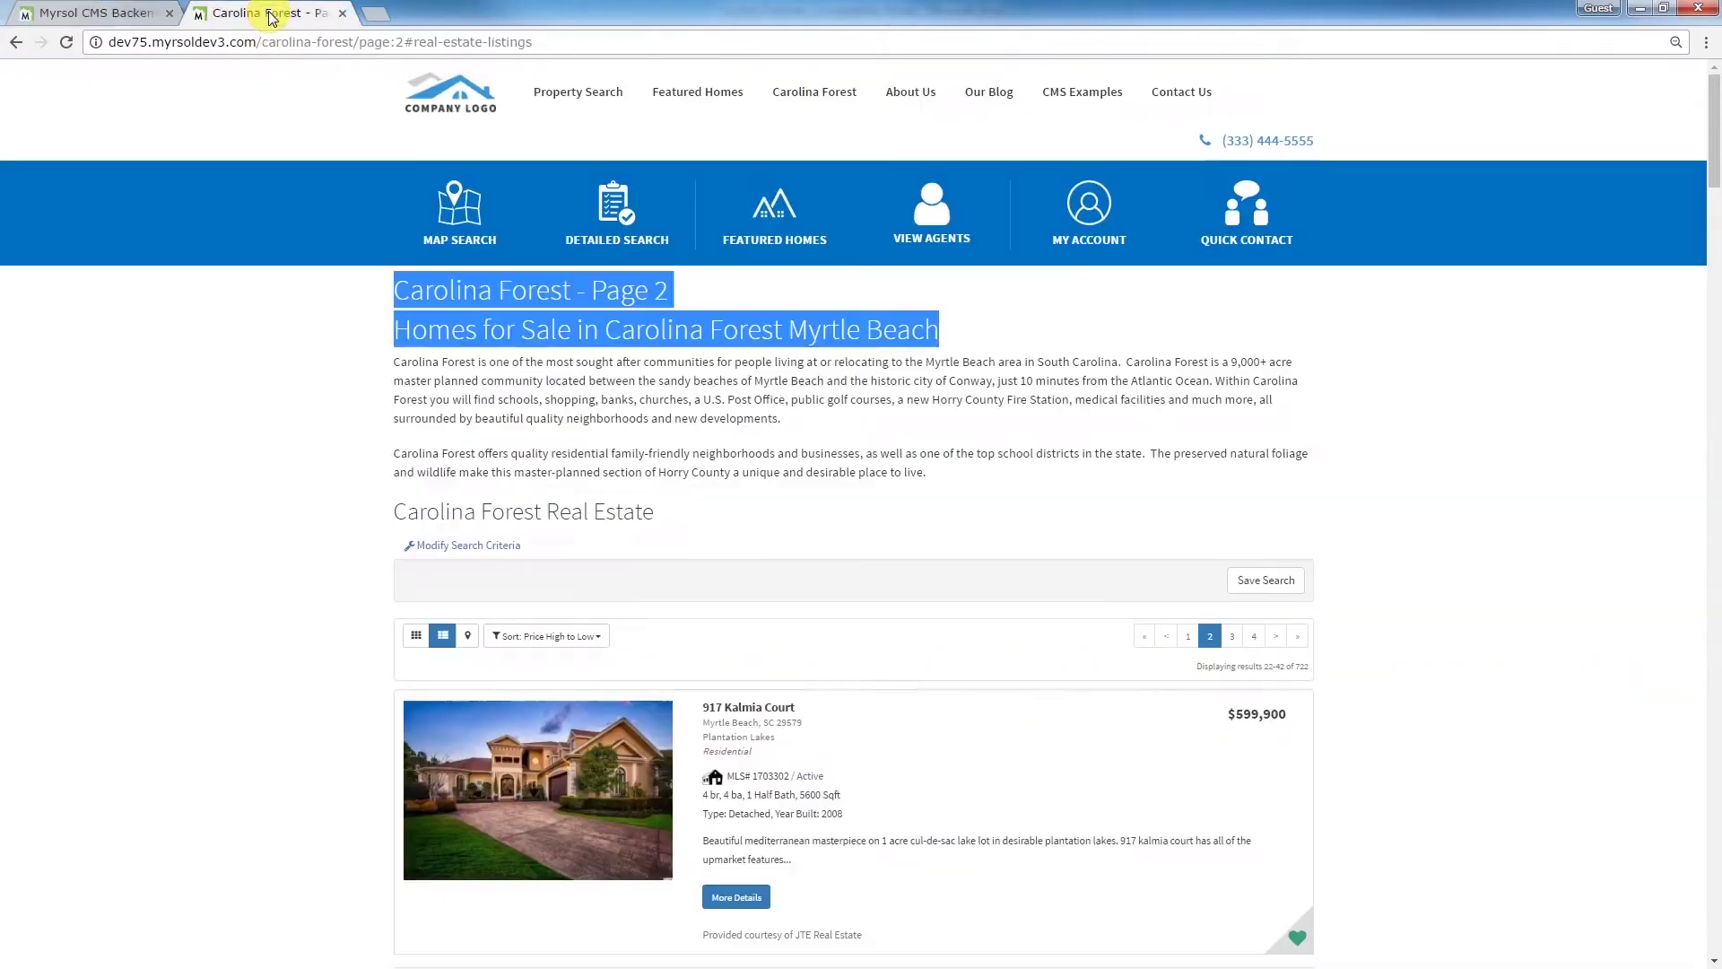
{"action": "left_click", "coordinate": [70, 42]}
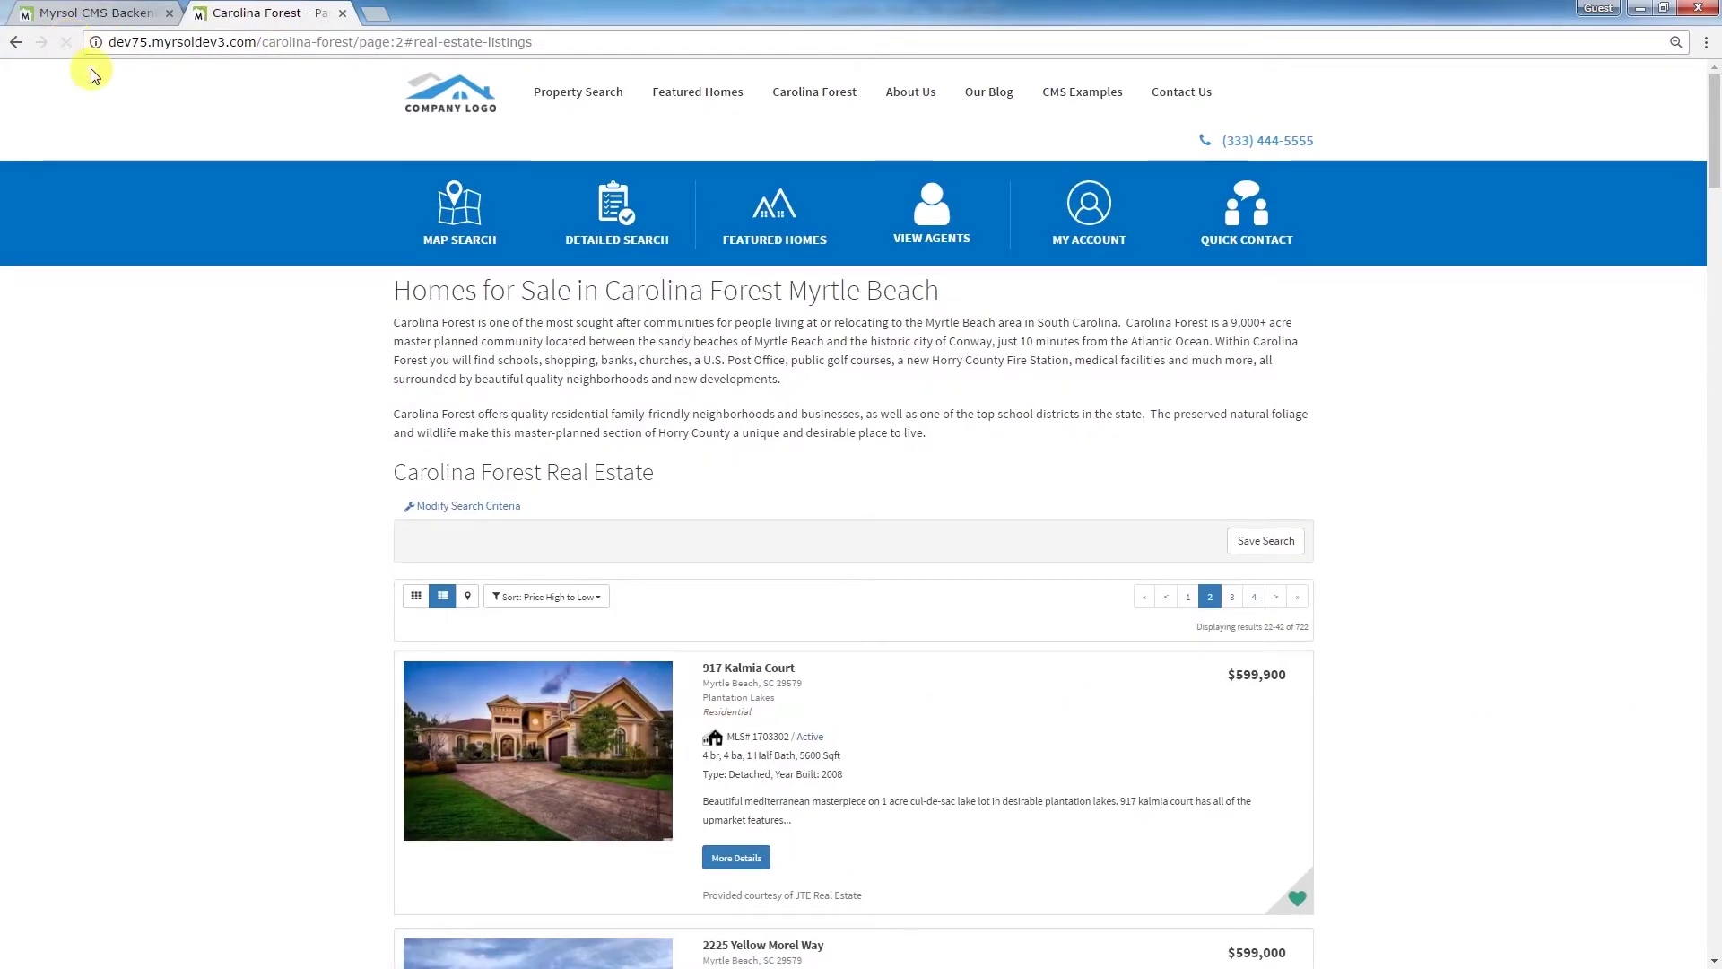
{"action": "left_click_drag", "start_coordinate": [392, 296], "coordinate": [958, 287]}
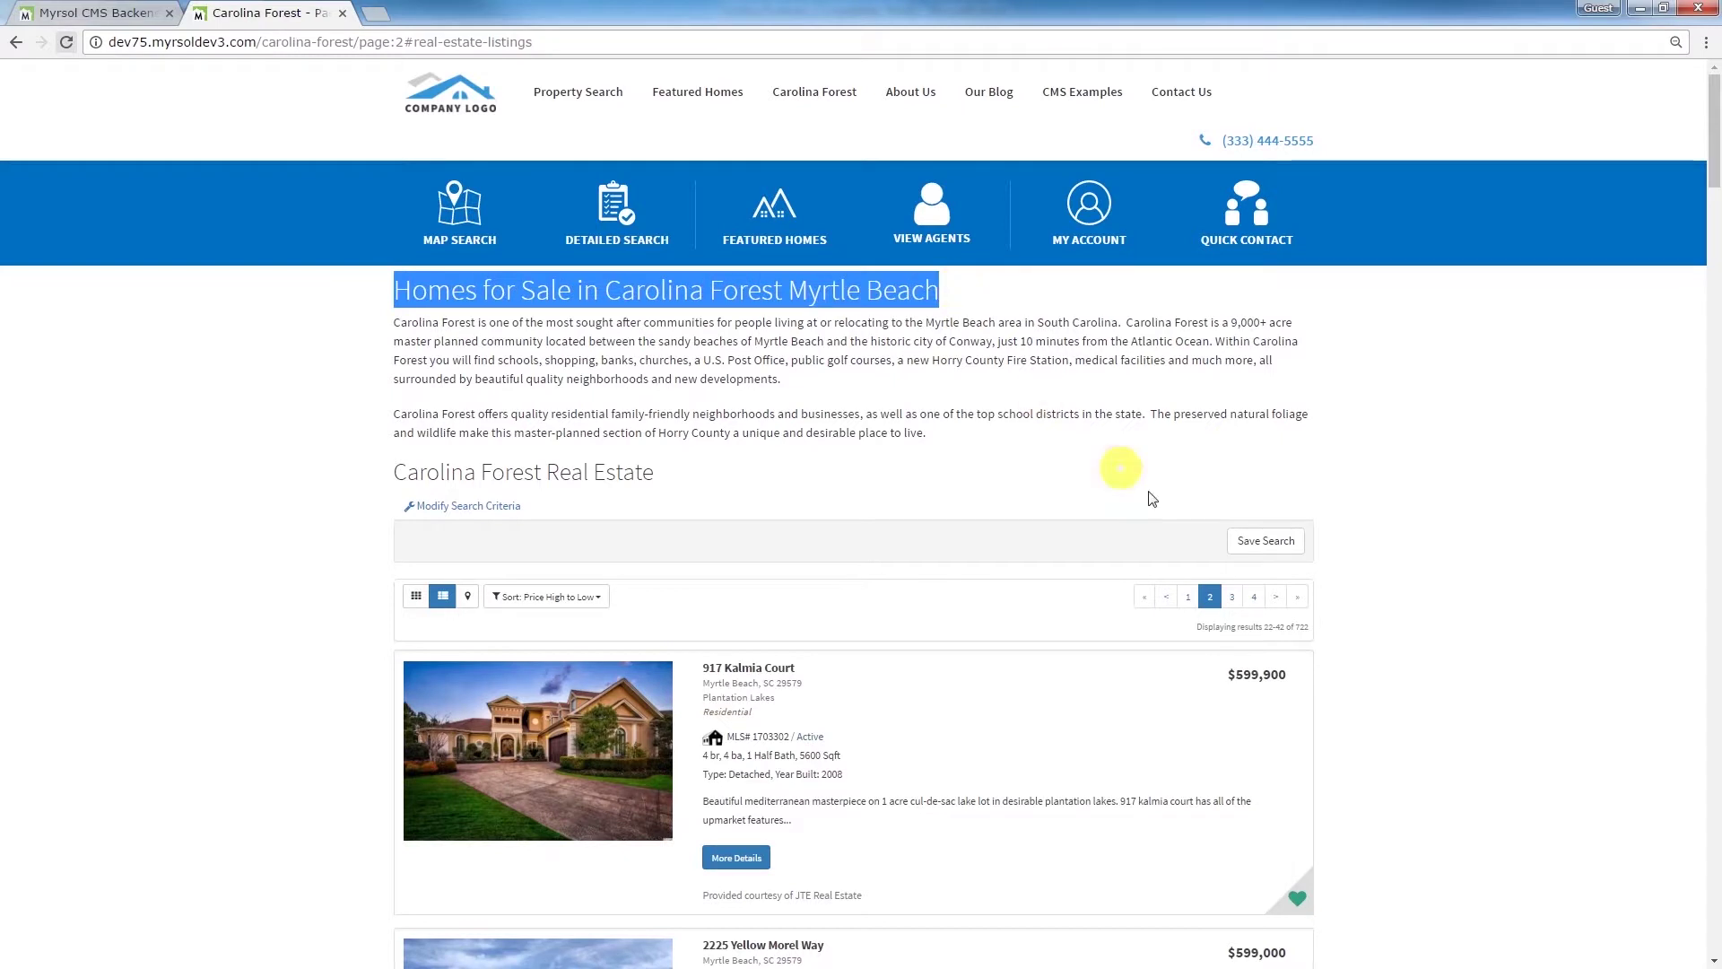
{"action": "left_click", "coordinate": [1231, 597]}
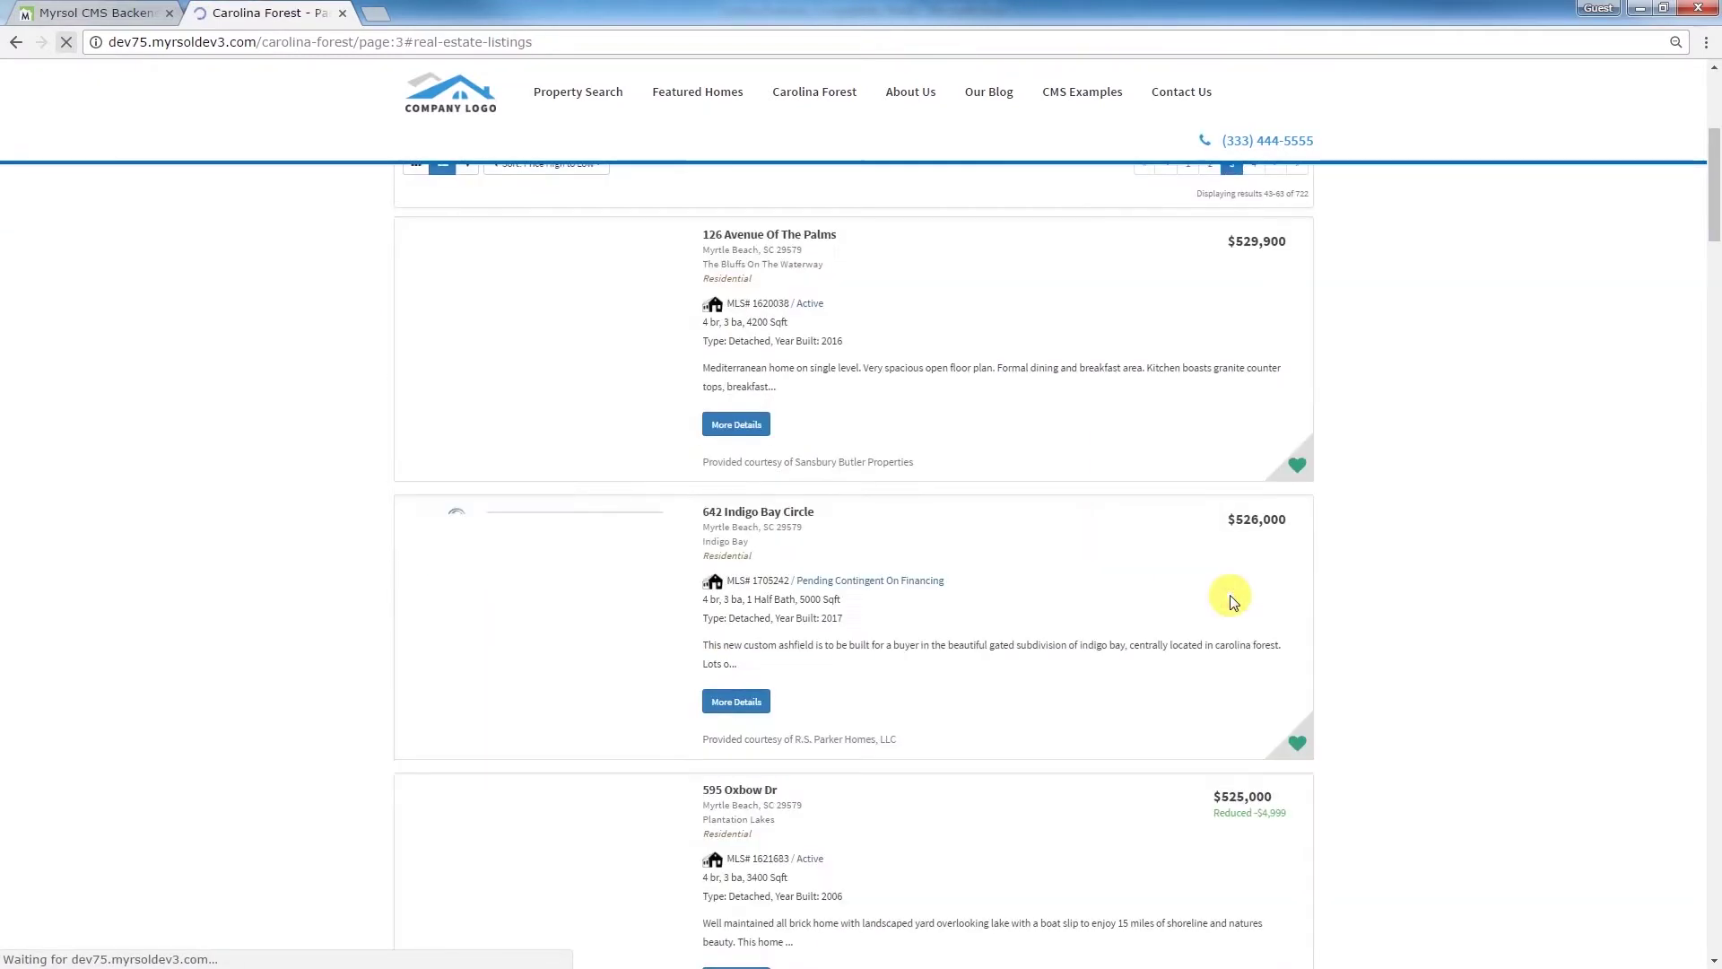
Step: Start another new page in the CMS, then switch to Notepad and copy the page name "Plantation Lakes" from the notes
{"action": "left_click", "coordinate": [104, 16]}
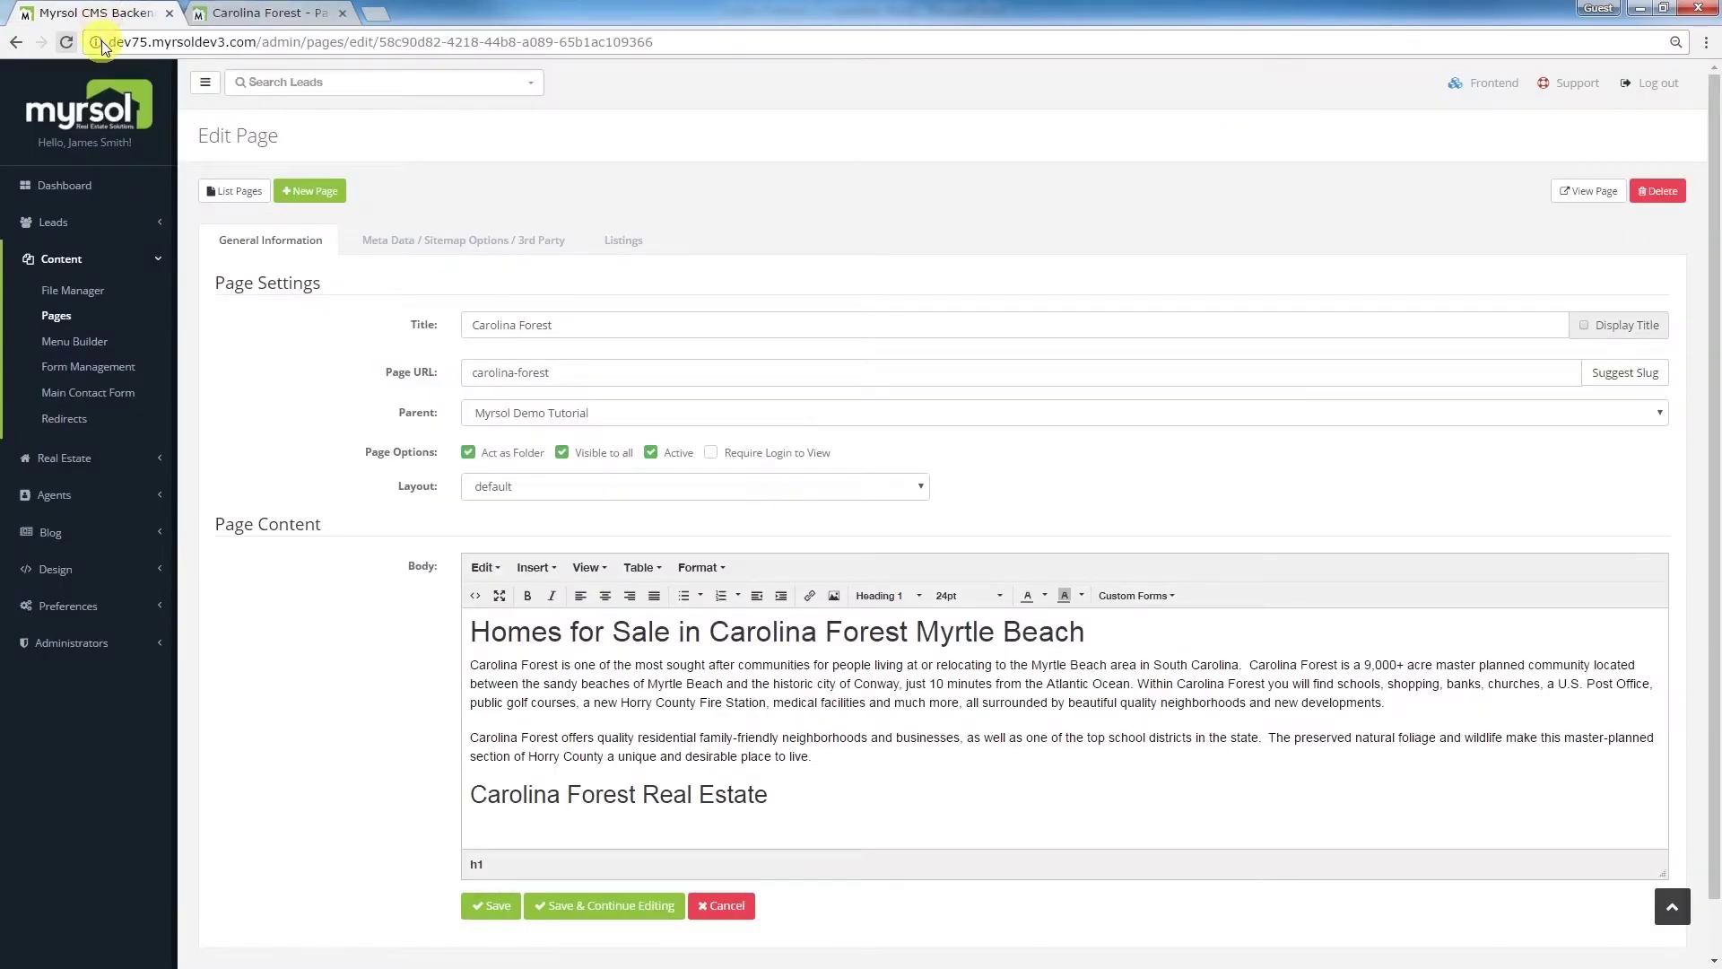
{"action": "left_click", "coordinate": [297, 193]}
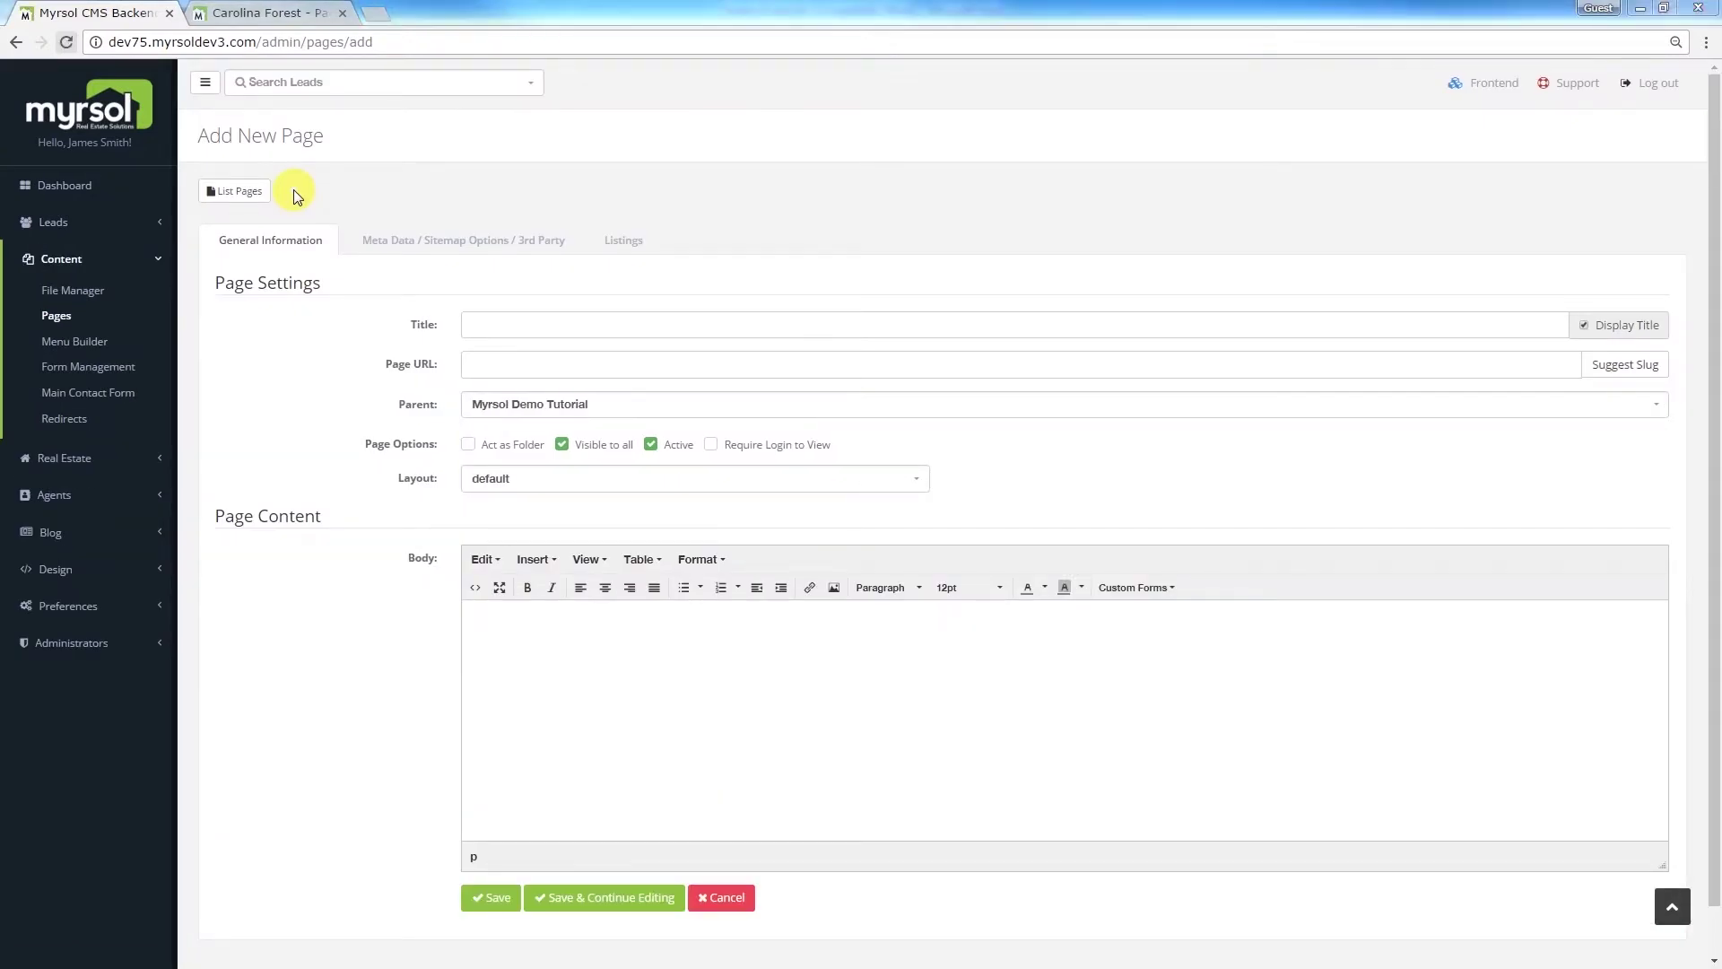
{"action": "key", "text": "alt+Tab"}
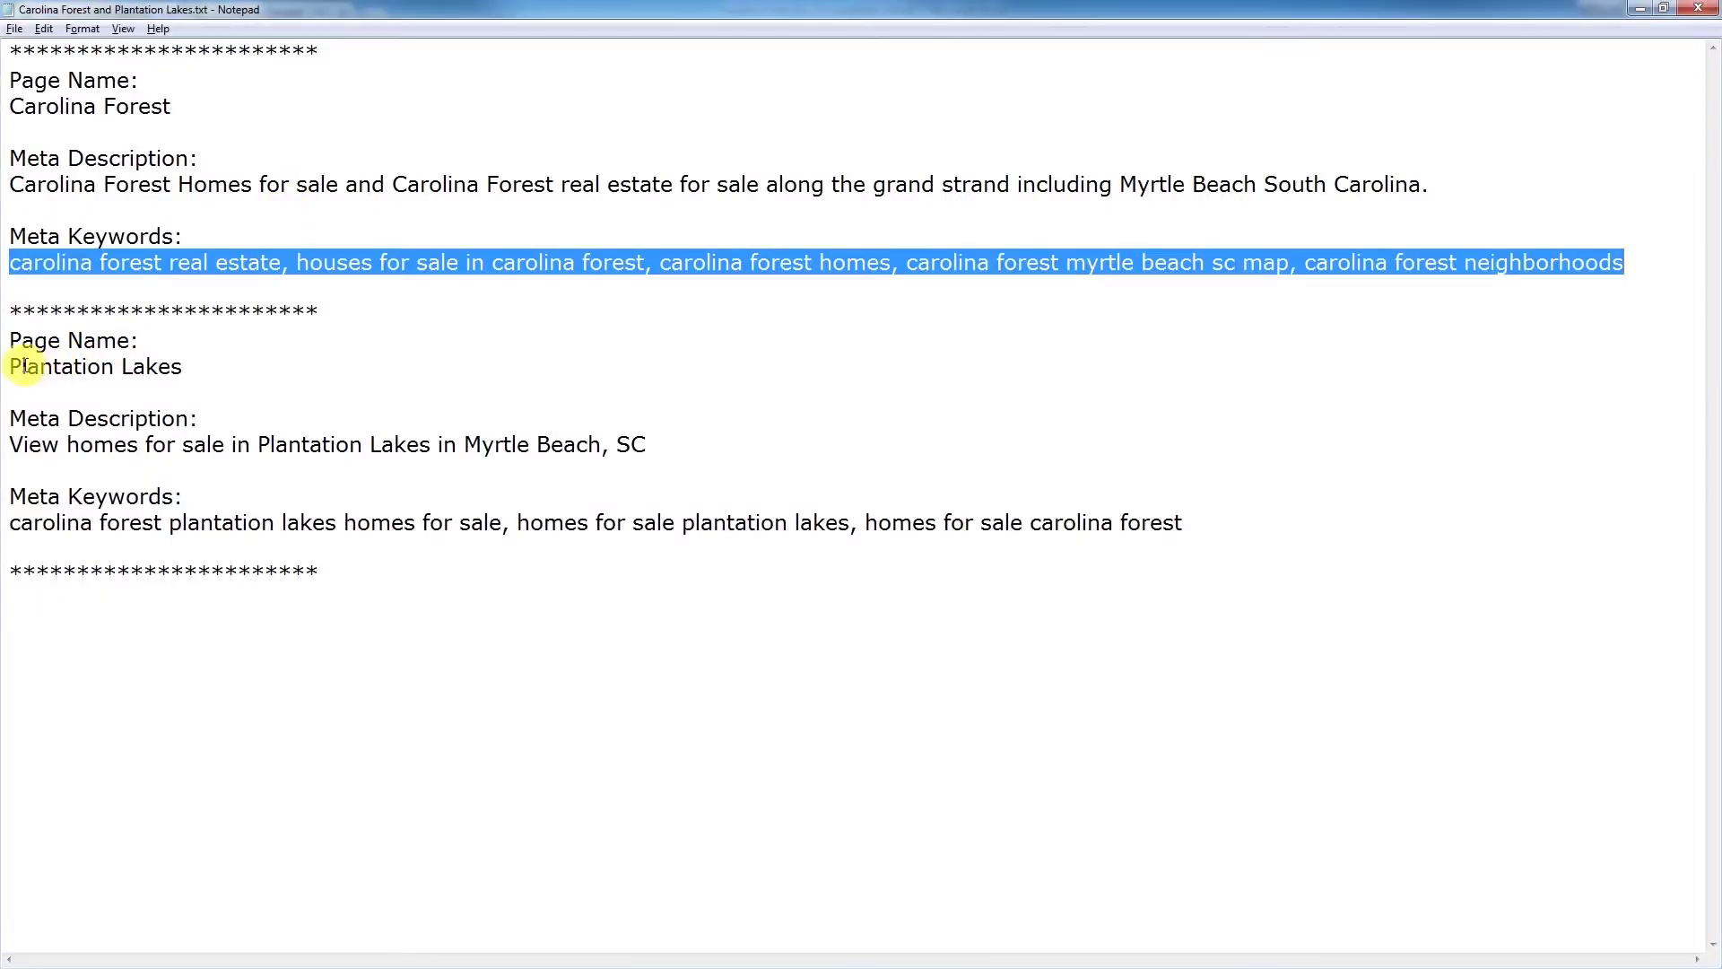
{"action": "left_click_drag", "start_coordinate": [12, 366], "coordinate": [150, 366]}
{"action": "right_click", "coordinate": [150, 366]}
{"action": "left_click", "coordinate": [201, 424]}
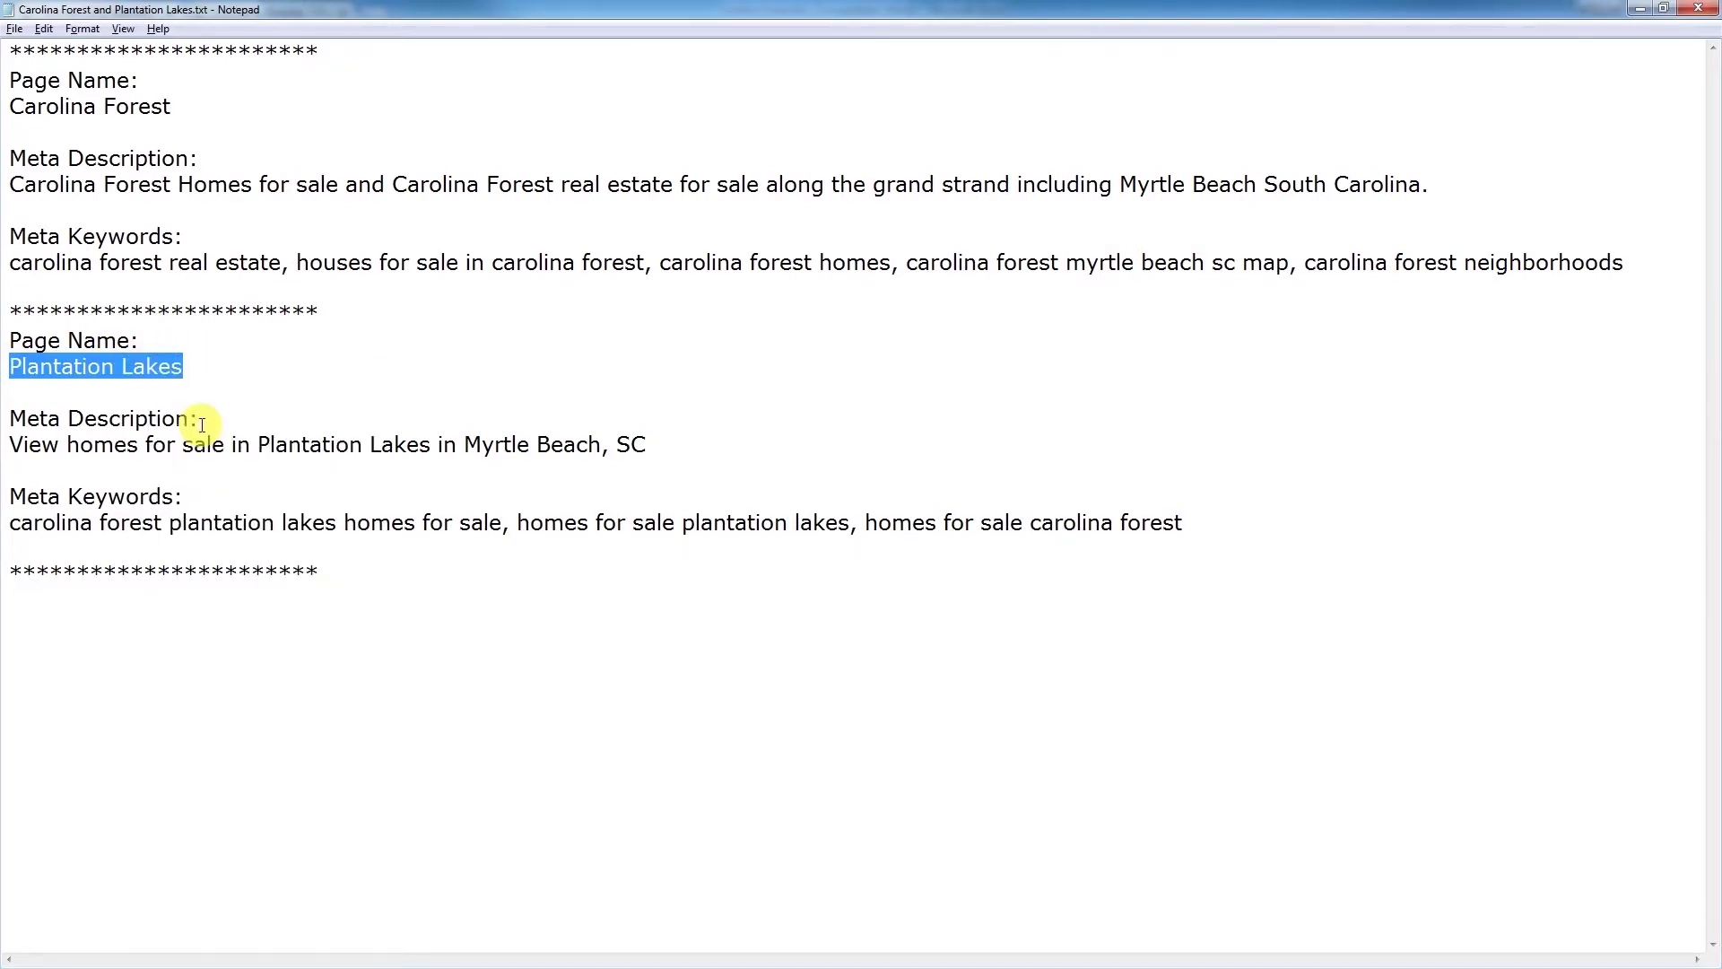
Step: Back in the CMS, title the new page "Plantation Lakes", generate the suggested URL slug, and turn off the title display
{"action": "key", "text": "alt+Tab"}
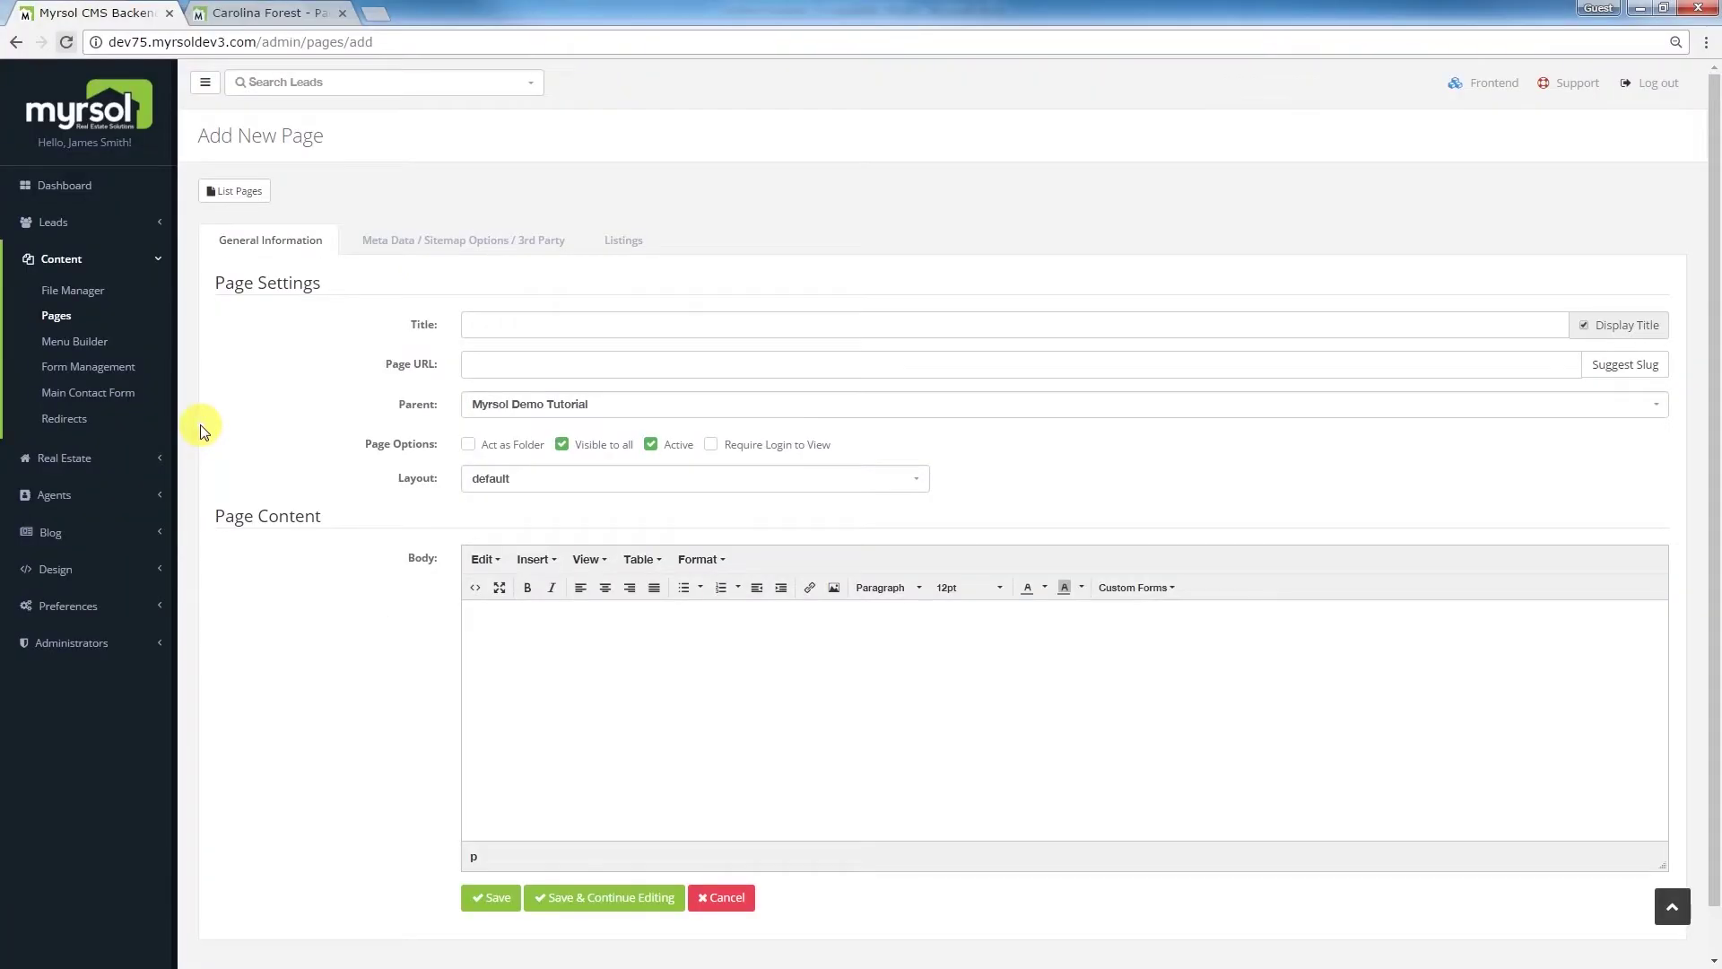
{"action": "left_click", "coordinate": [483, 324]}
{"action": "right_click", "coordinate": [484, 323]}
{"action": "left_click", "coordinate": [550, 425]}
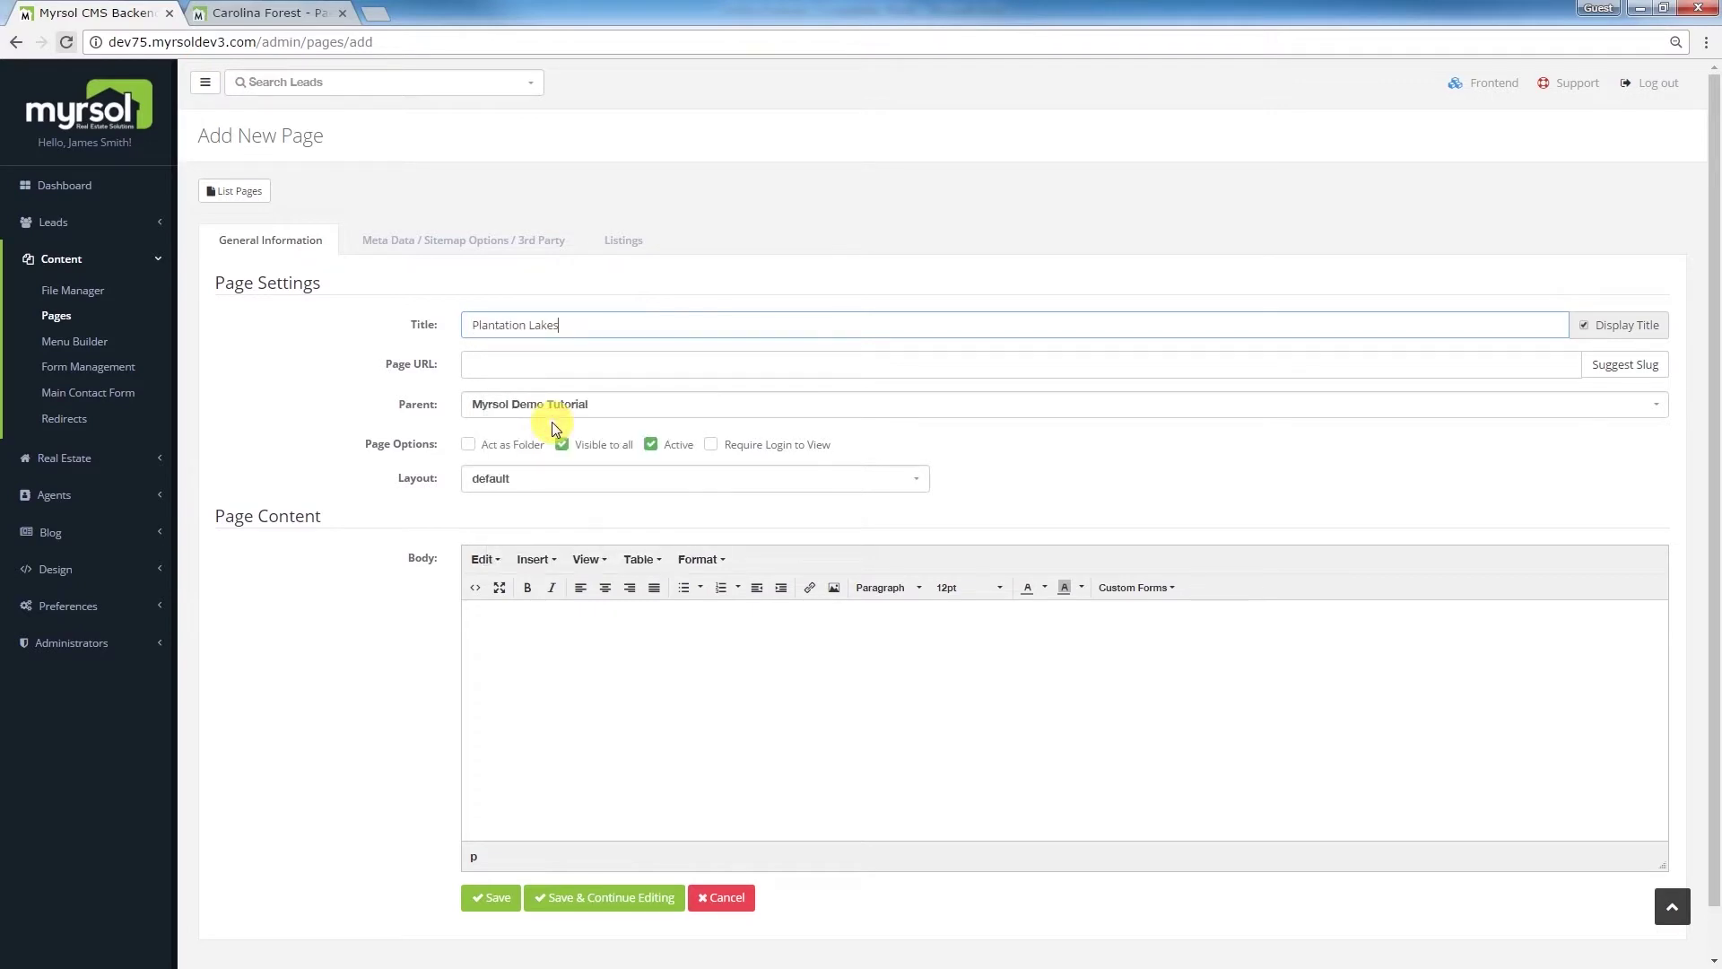
{"action": "left_click", "coordinate": [1622, 370]}
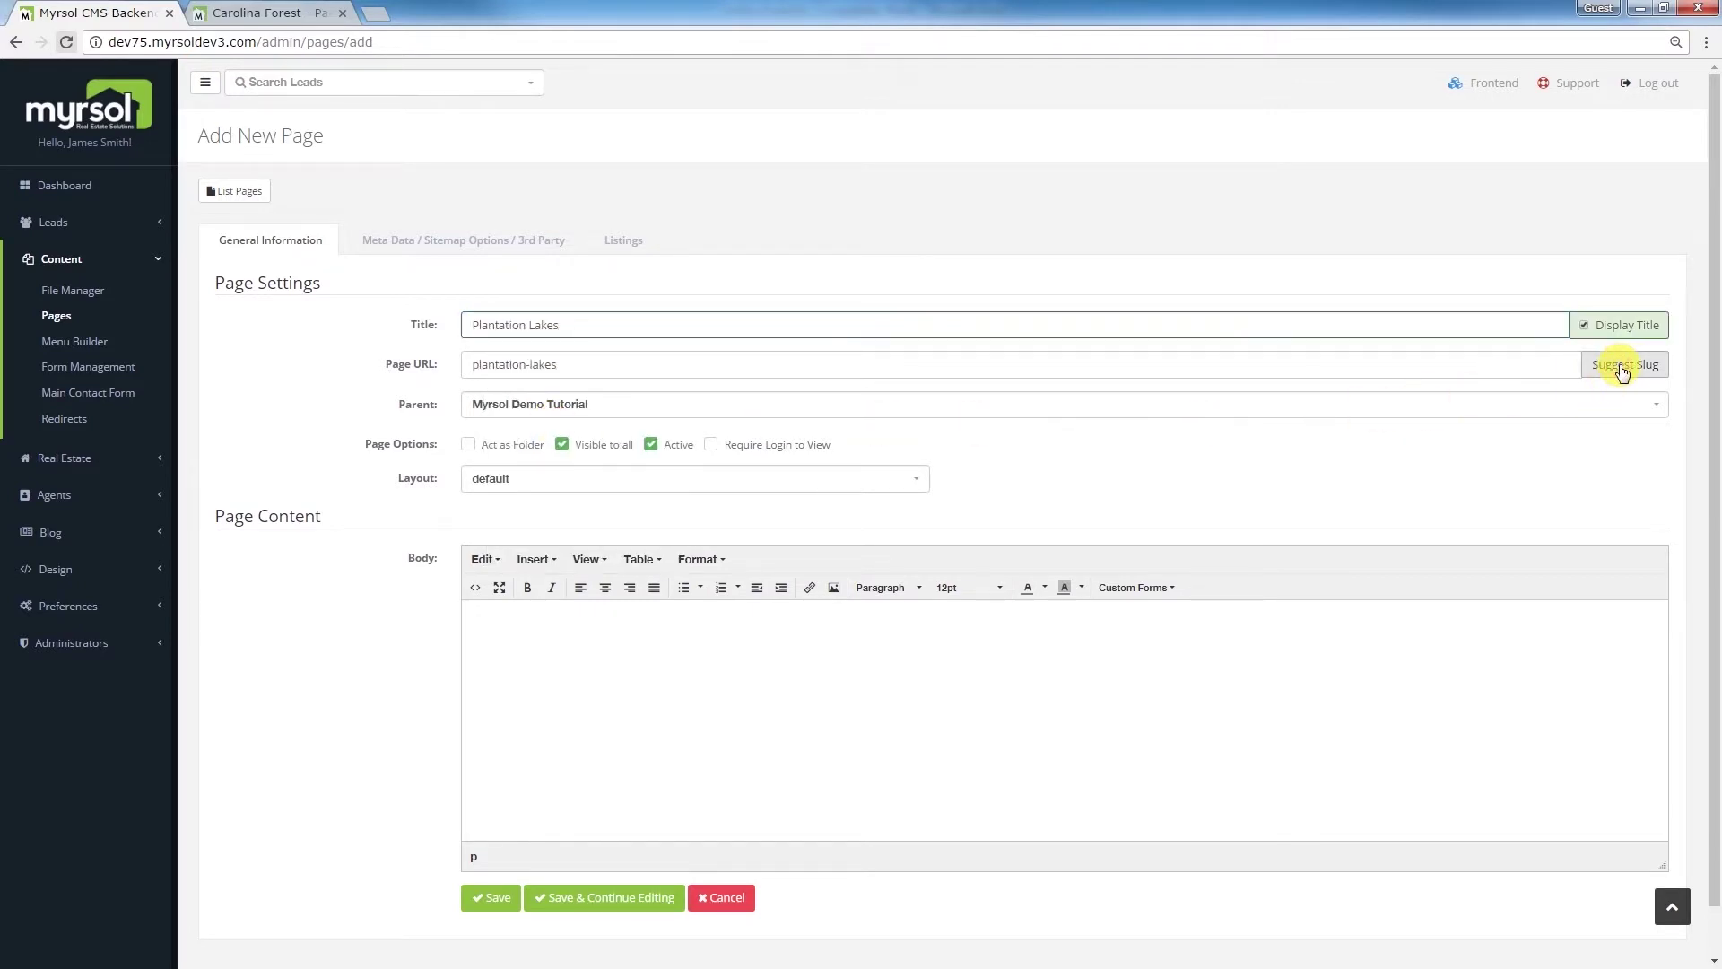
{"action": "left_click", "coordinate": [1584, 327]}
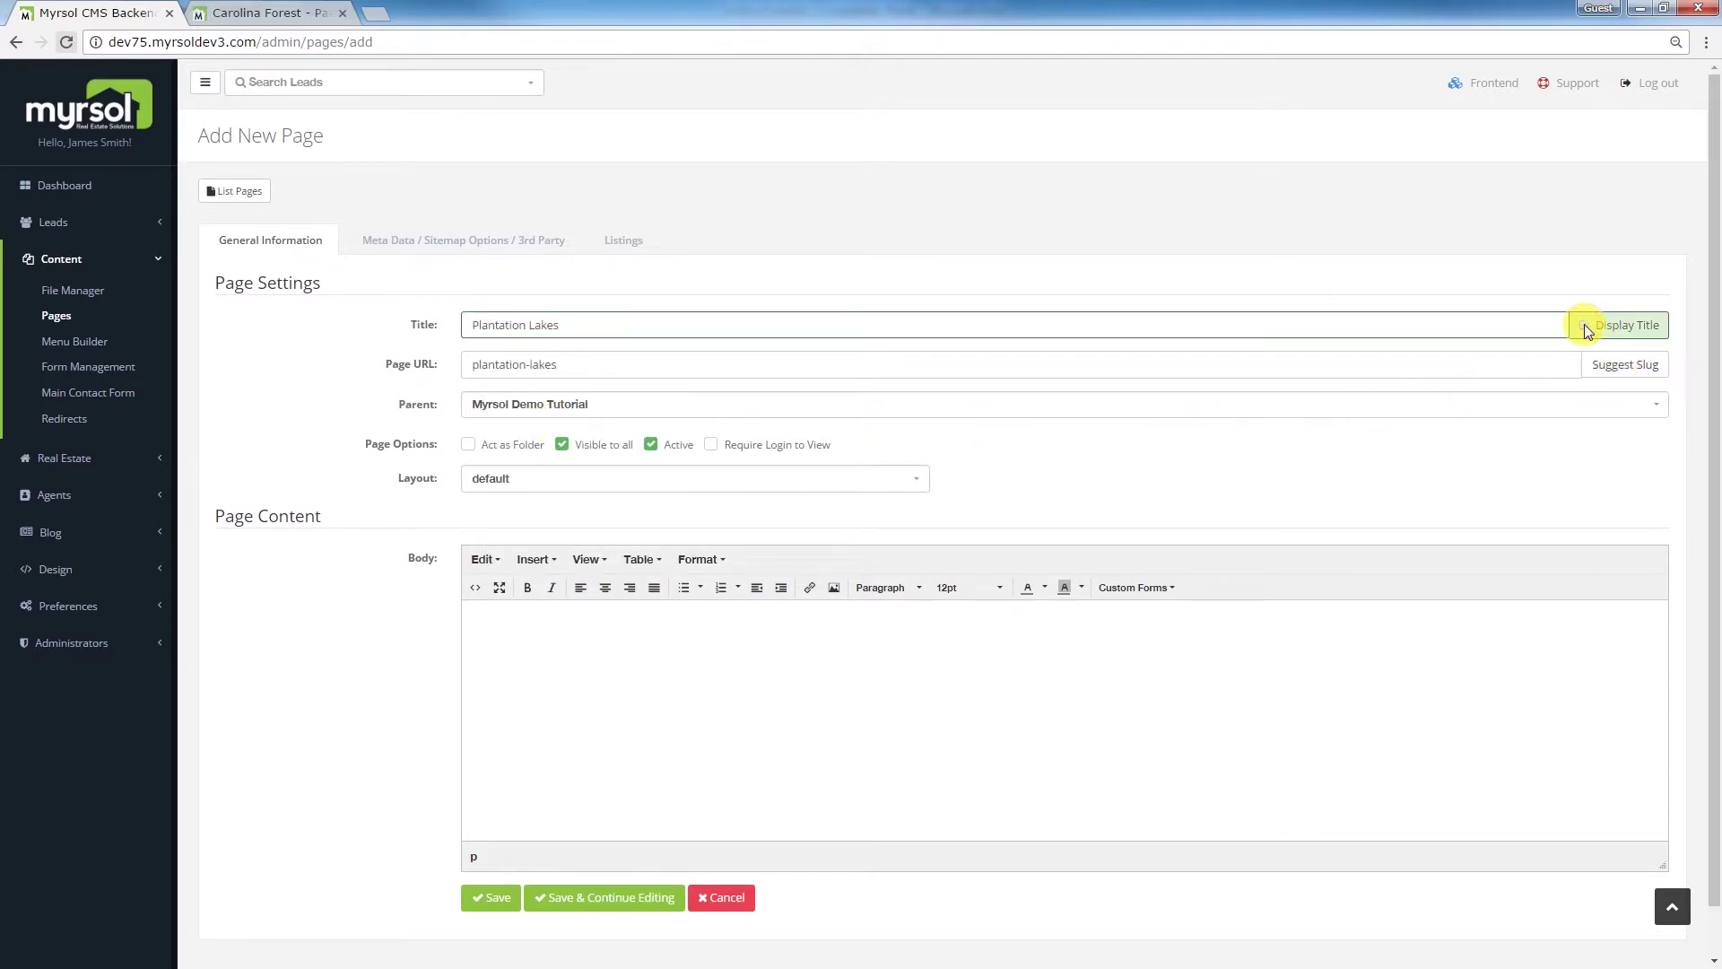
Step: Switch to Word and copy all the page text, from heading to closing line, from the Plantation Lakes neighborhood document
{"action": "key", "text": "alt+Tab"}
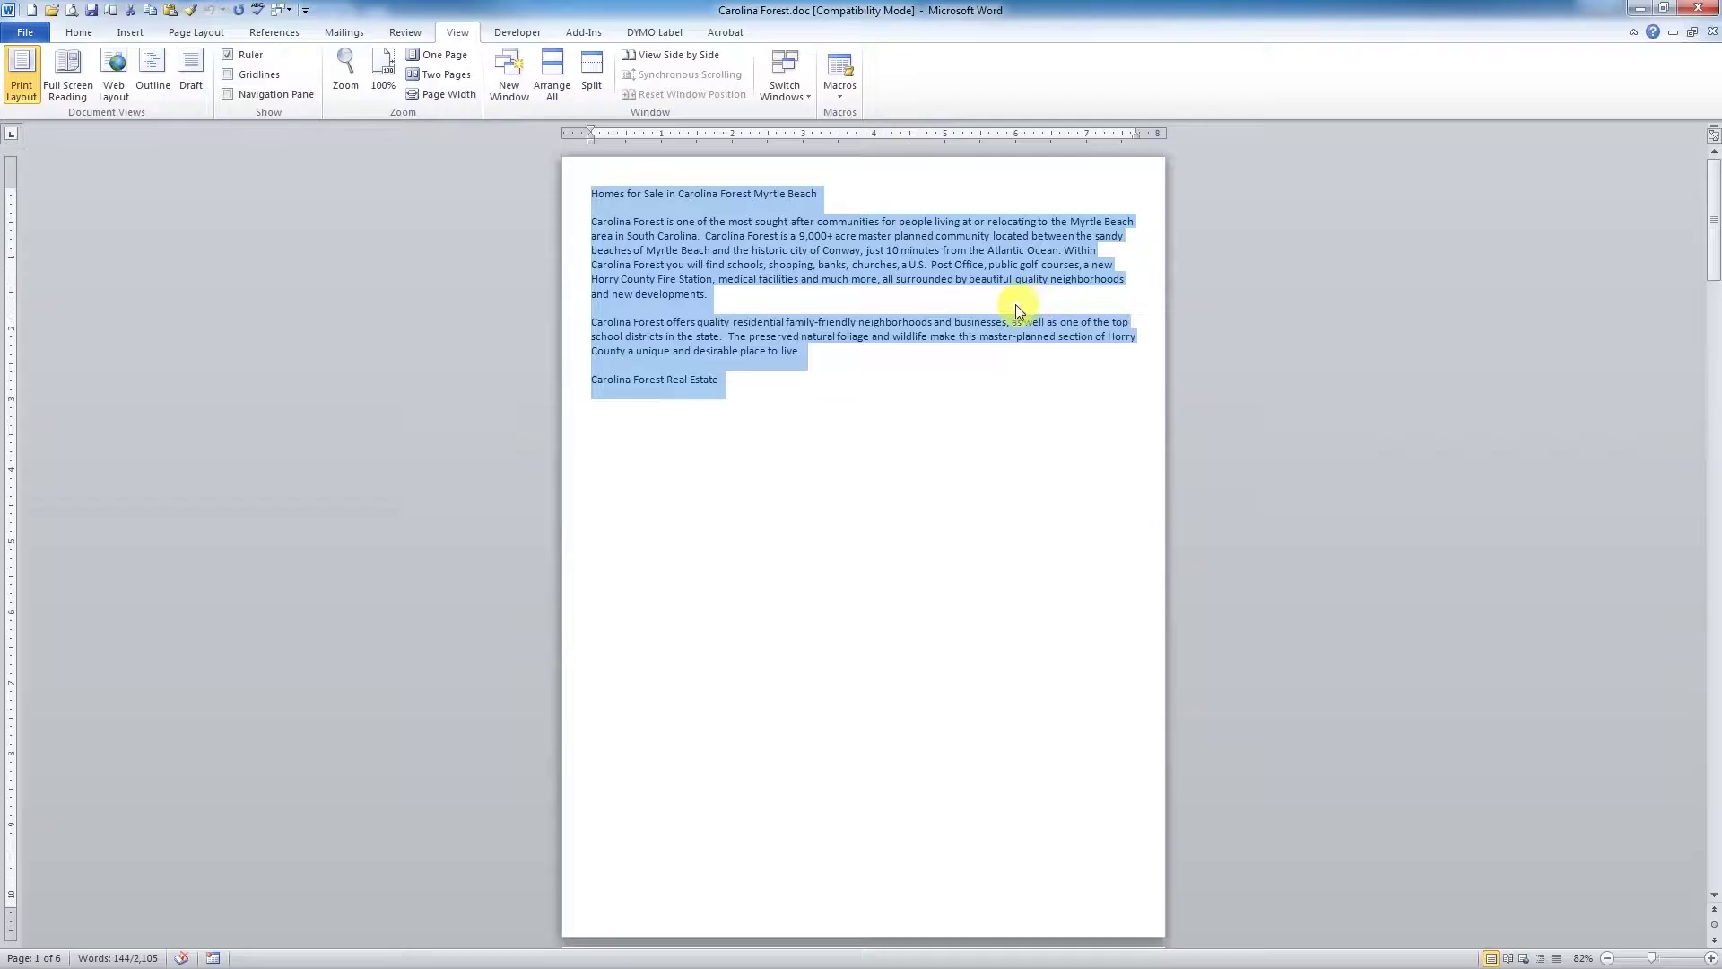
{"action": "left_click", "coordinate": [274, 13]}
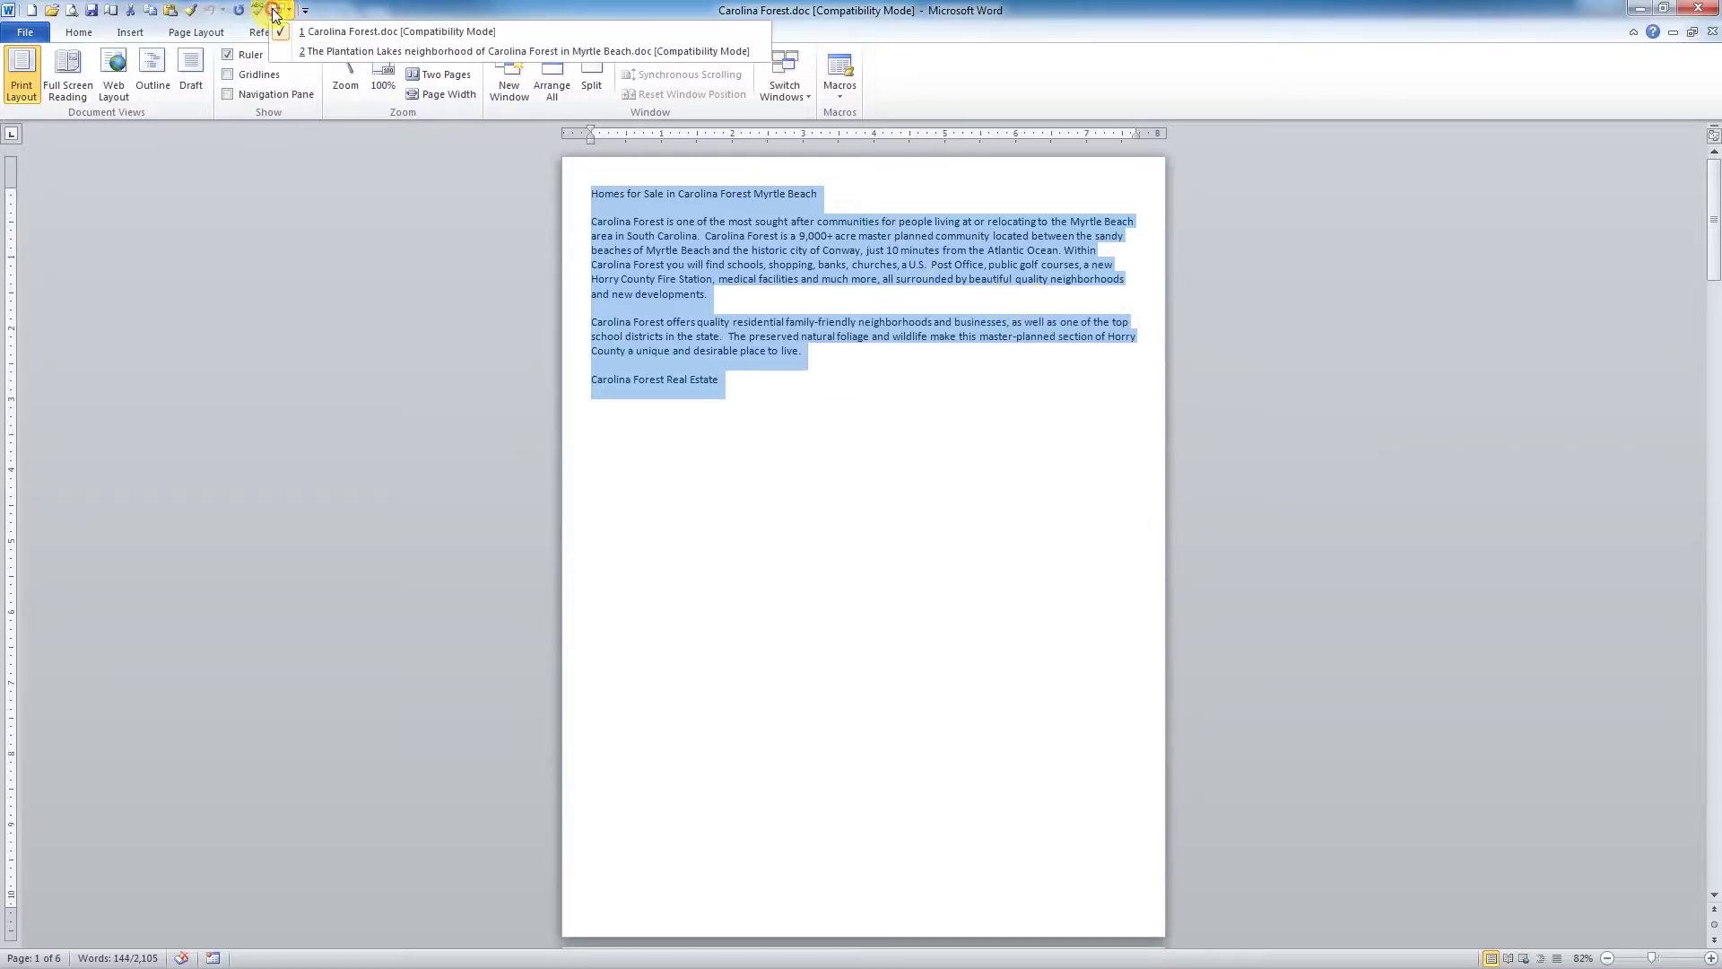
{"action": "left_click", "coordinate": [325, 52]}
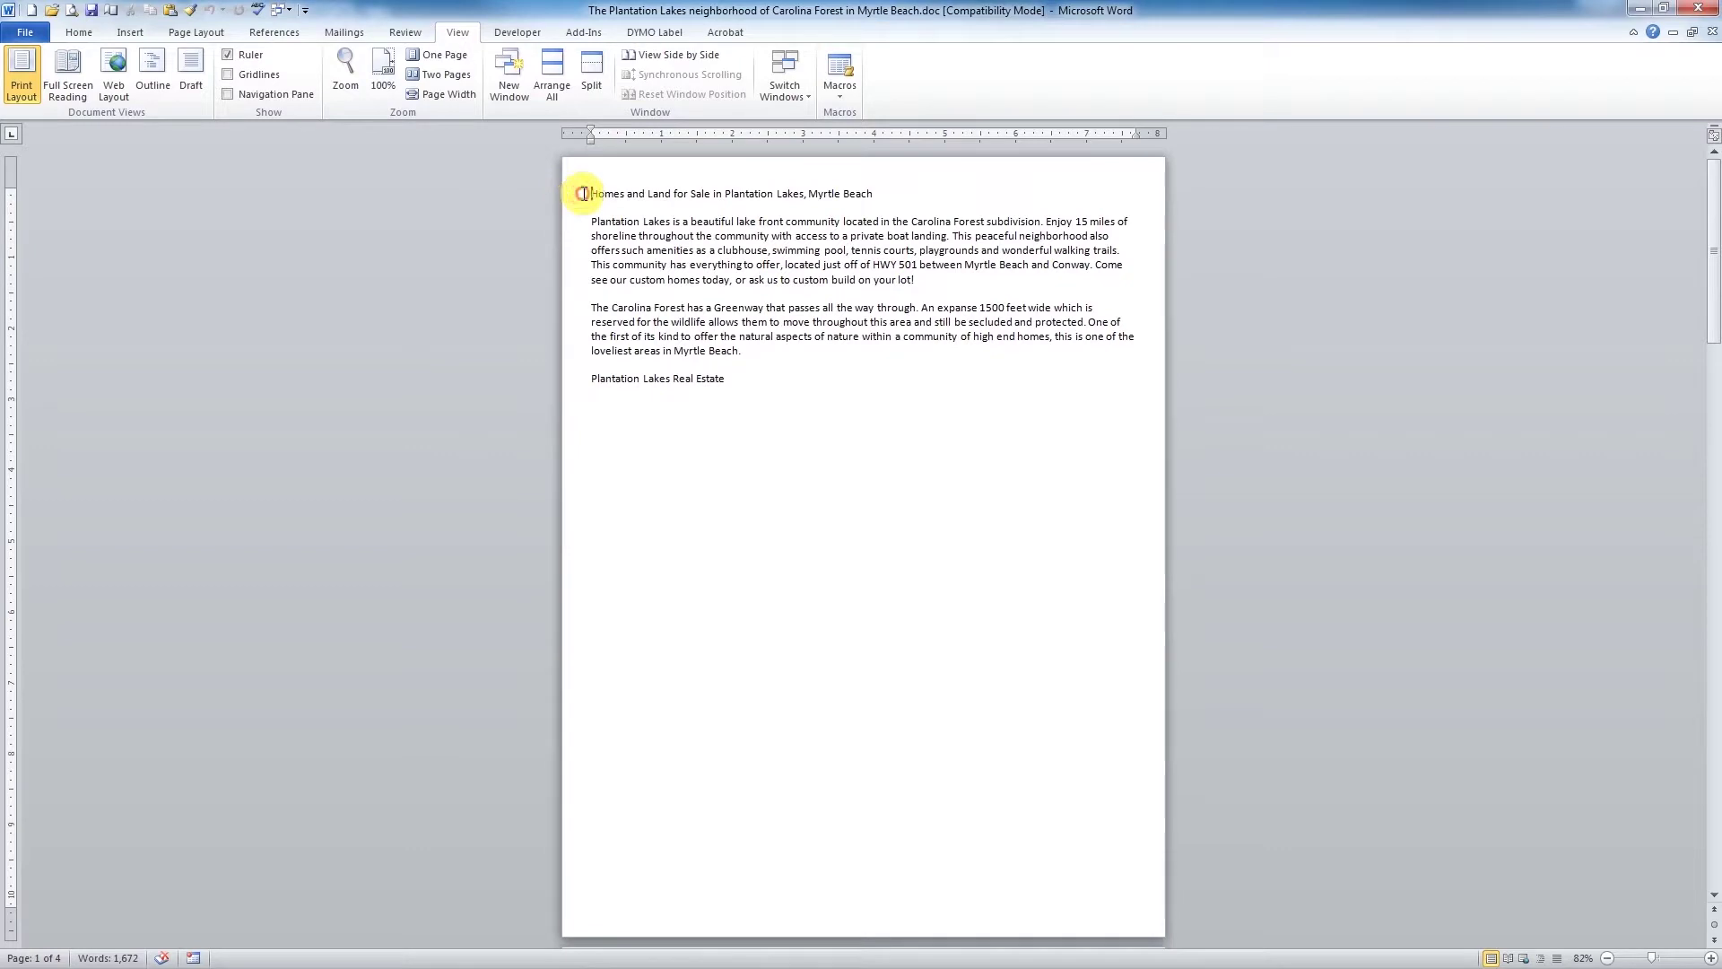
{"action": "left_click_drag", "start_coordinate": [583, 194], "coordinate": [755, 390]}
{"action": "right_click", "coordinate": [737, 264]}
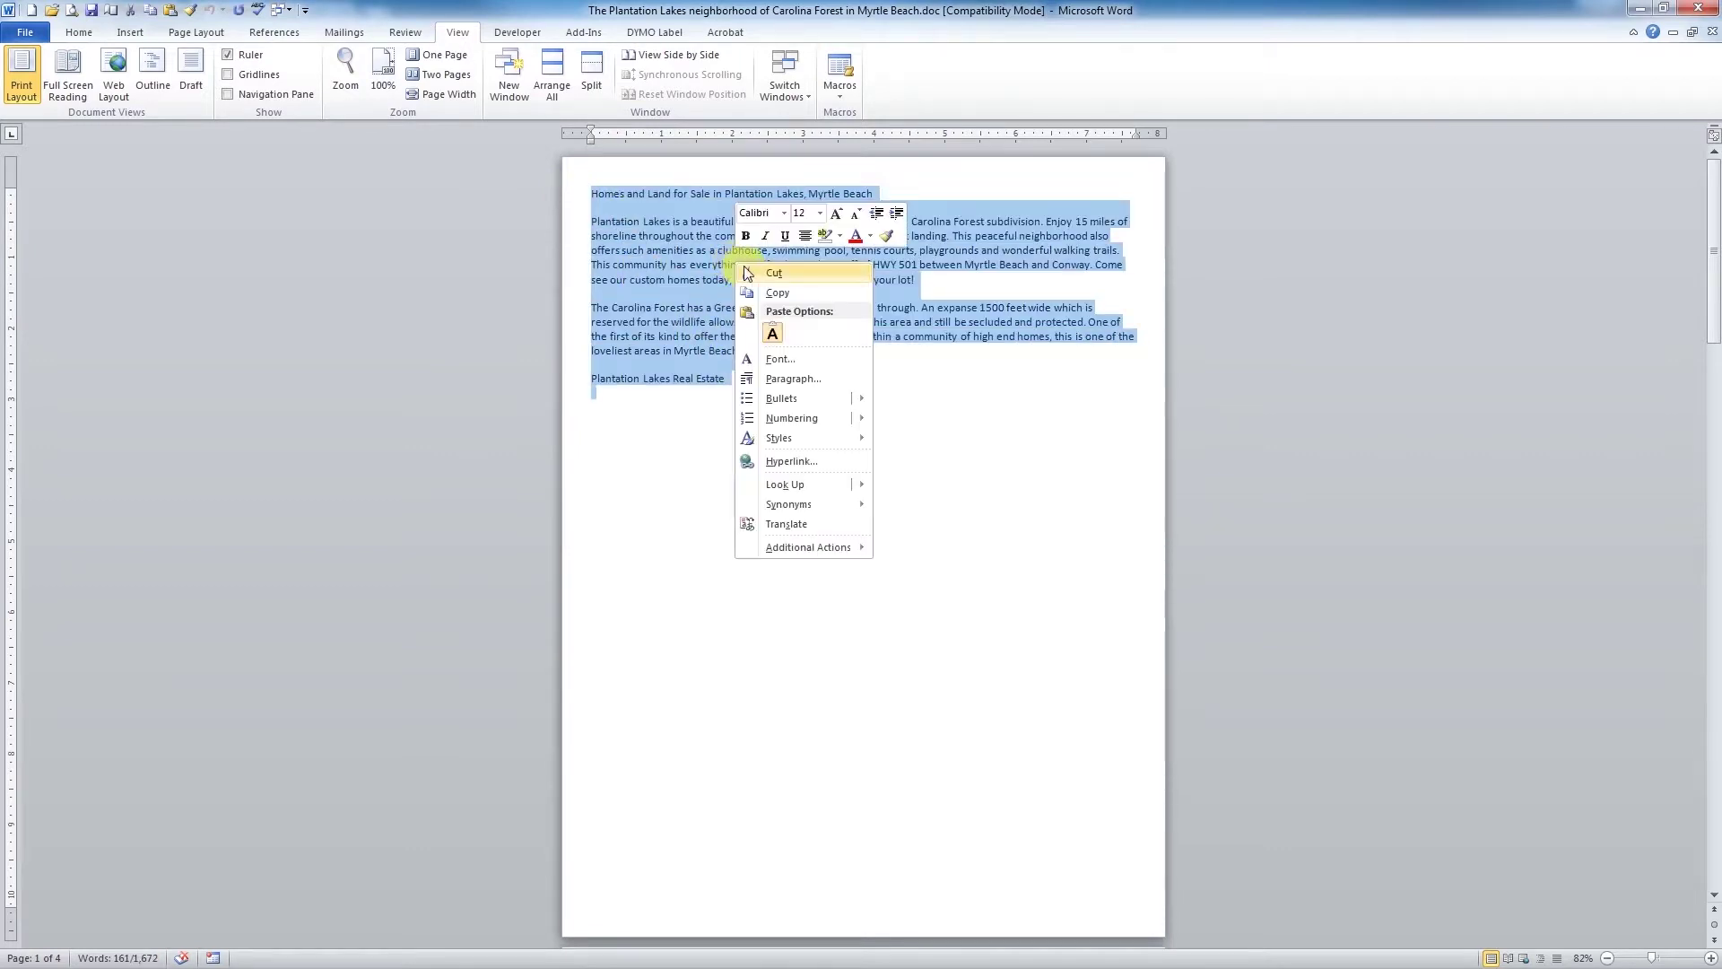
{"action": "left_click", "coordinate": [782, 296]}
Step: Insert the copied Plantation Lakes text into the new CMS page's body as plain text and dismiss the paste-mode notice
{"action": "key", "text": "alt+Tab"}
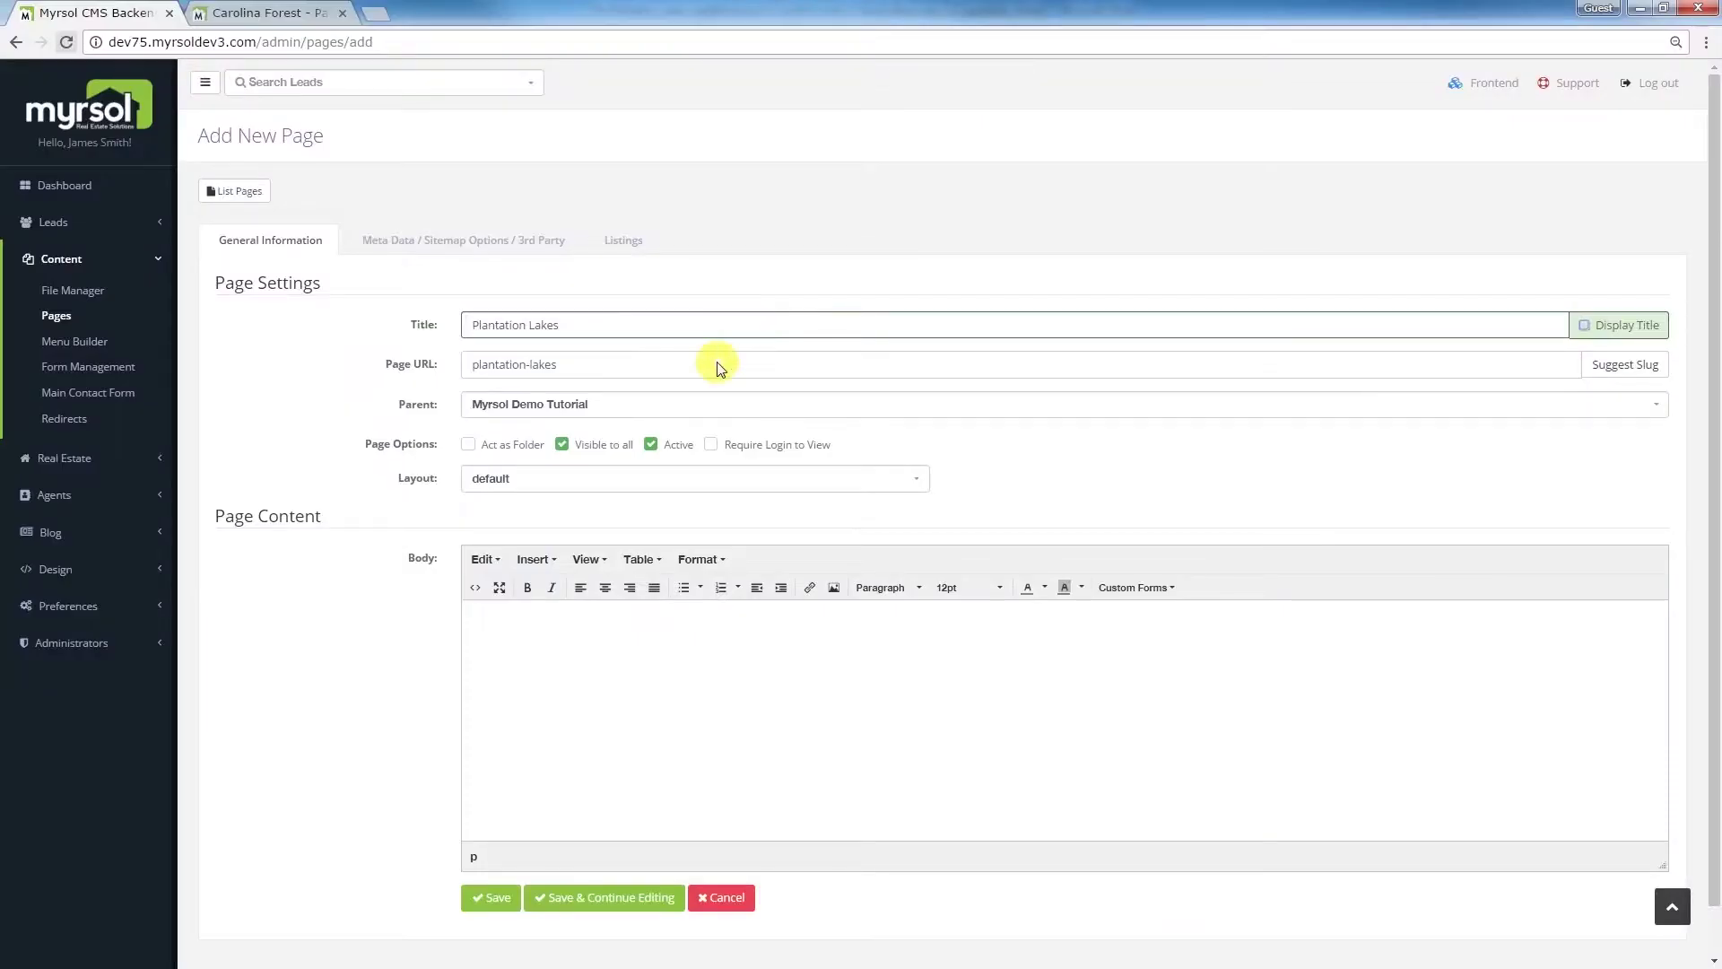
{"action": "left_click", "coordinate": [485, 559]}
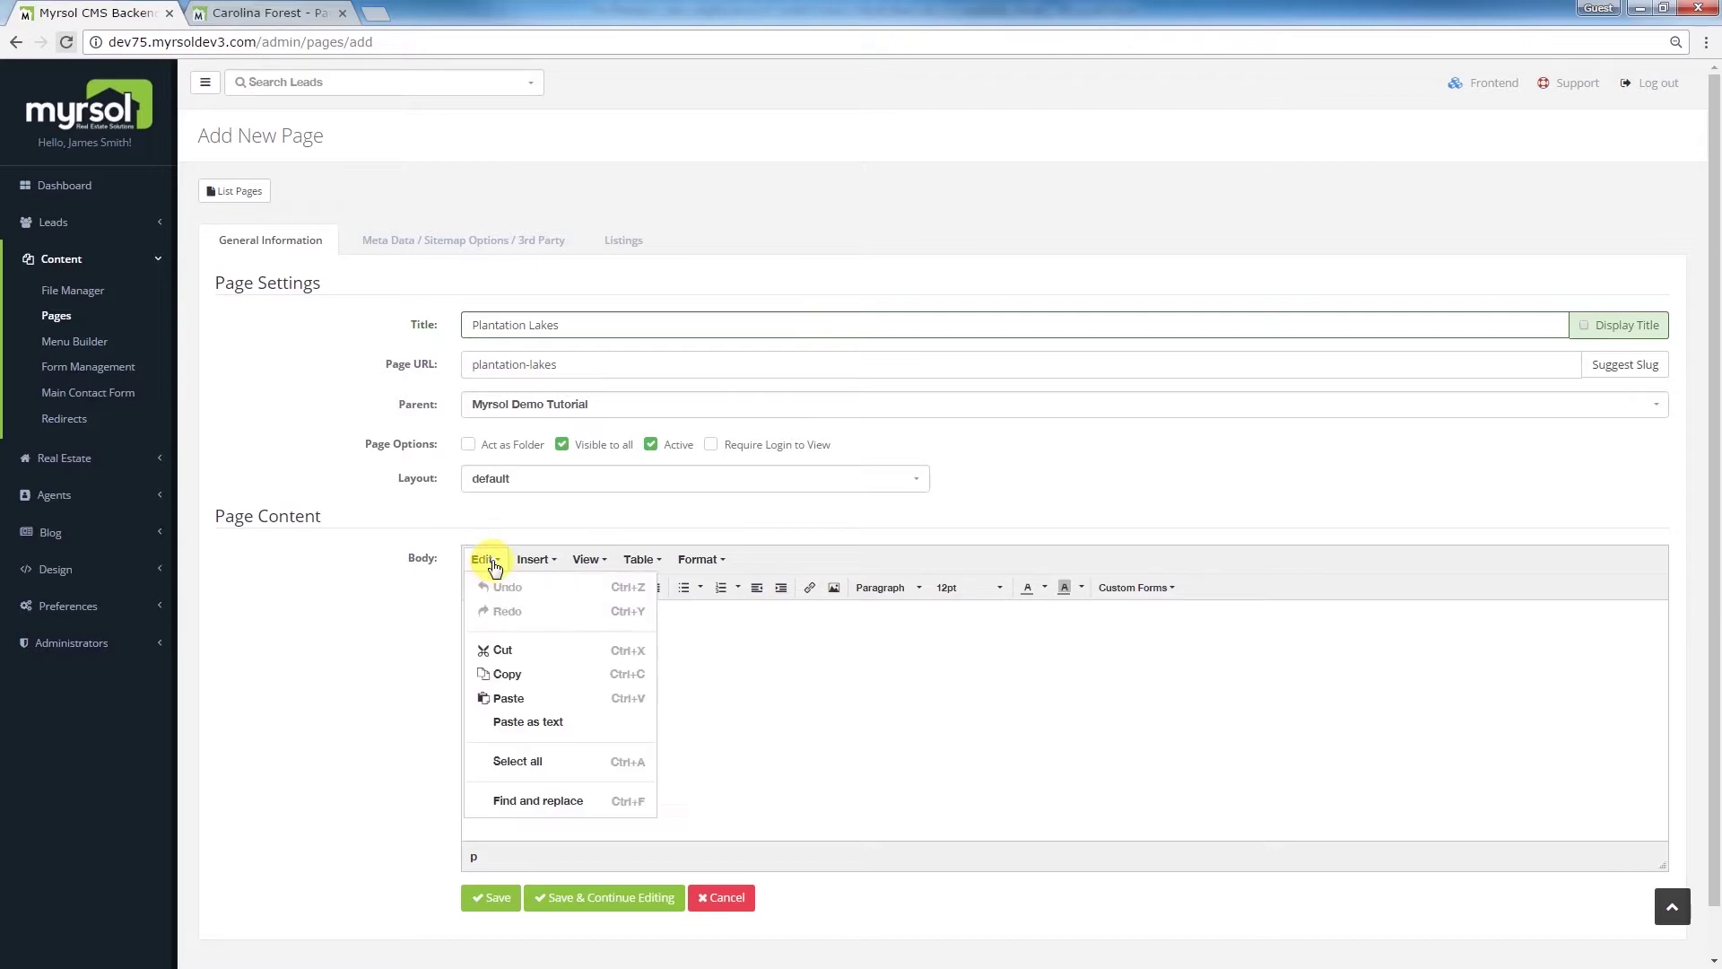
{"action": "left_click", "coordinate": [511, 722]}
{"action": "right_click", "coordinate": [515, 625]}
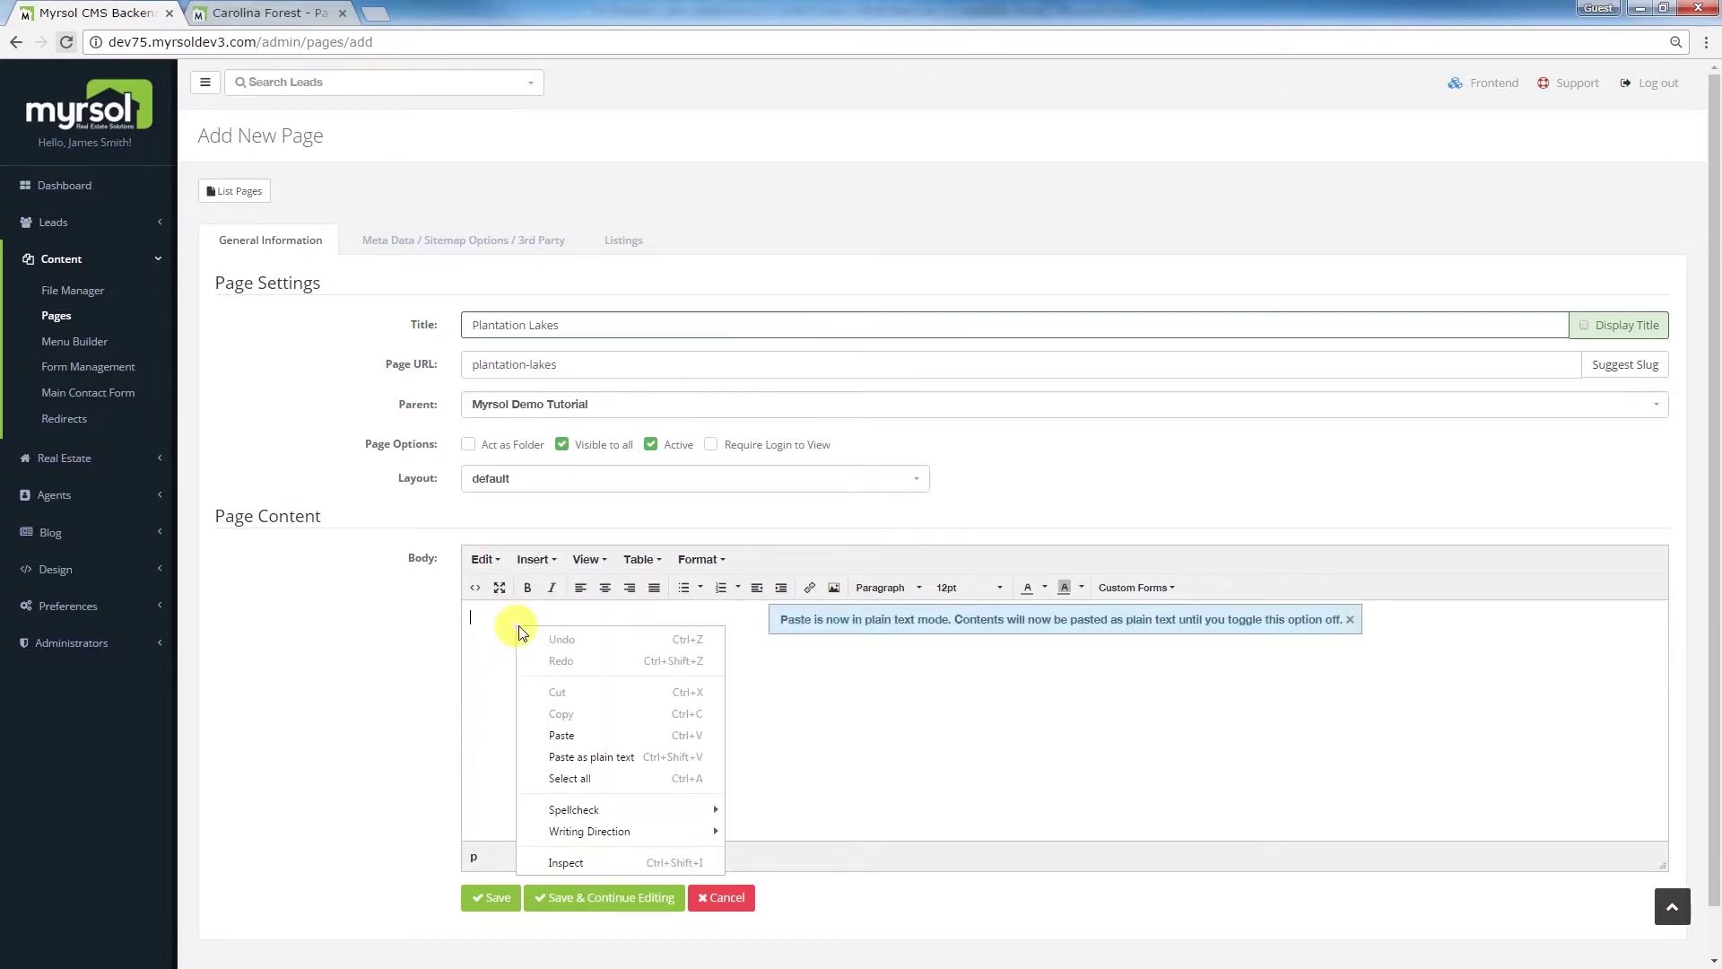
{"action": "left_click", "coordinate": [563, 736]}
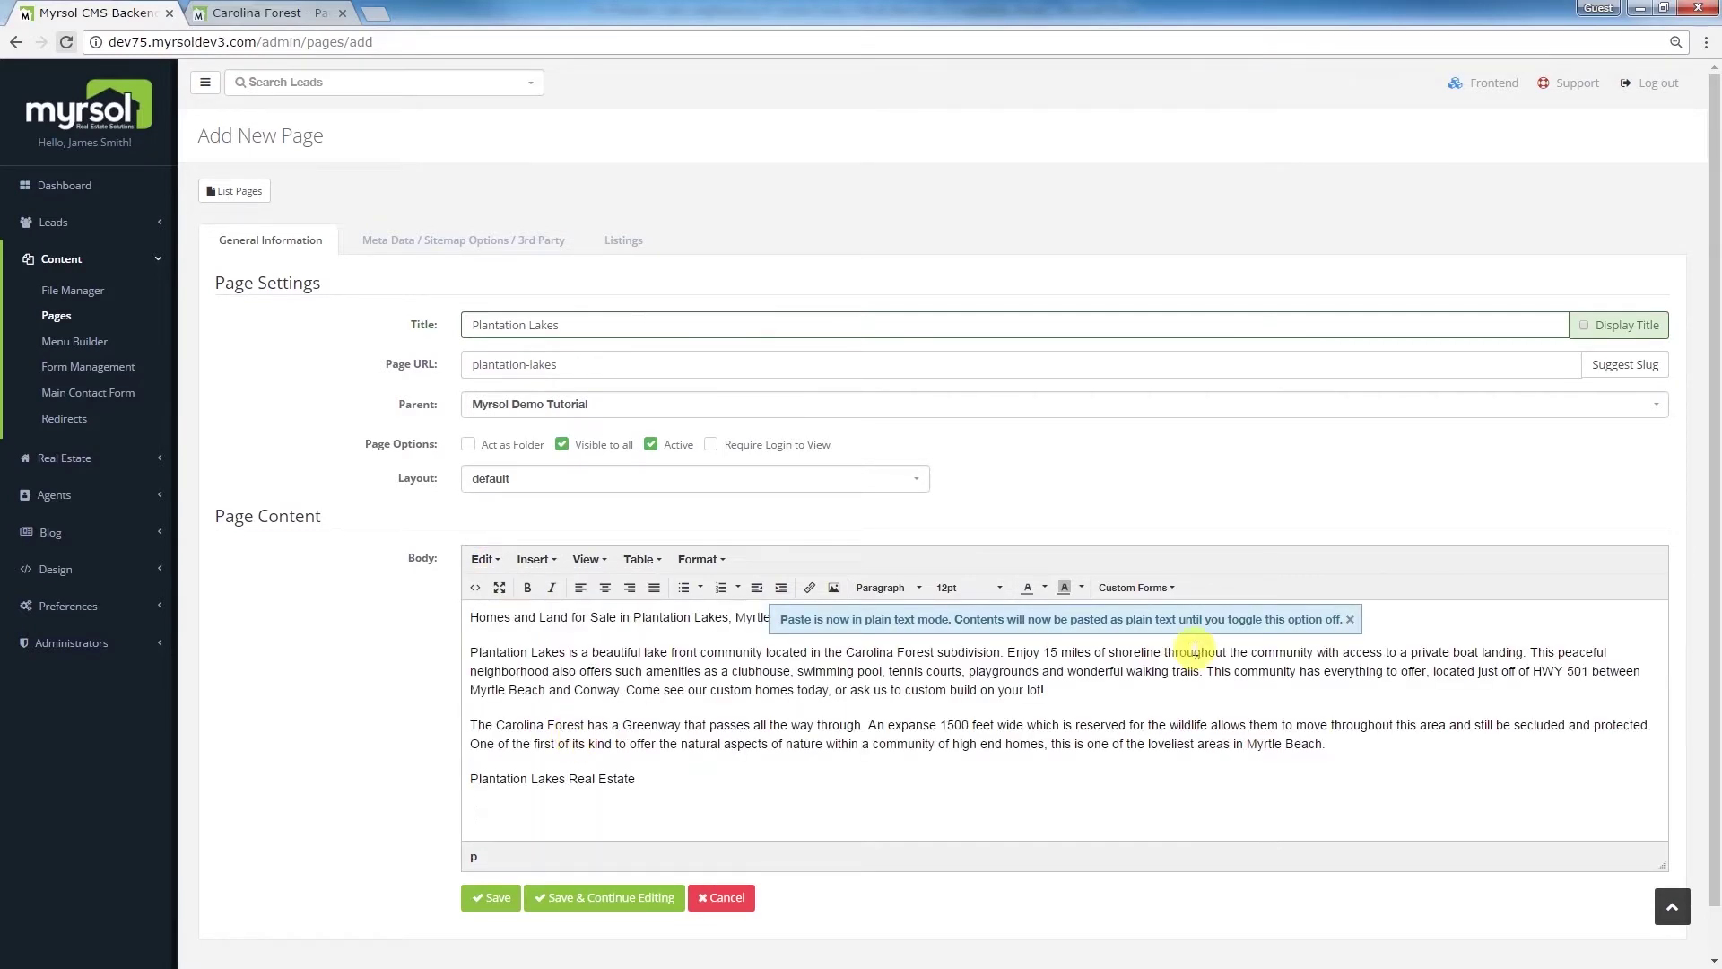
{"action": "left_click", "coordinate": [1354, 622]}
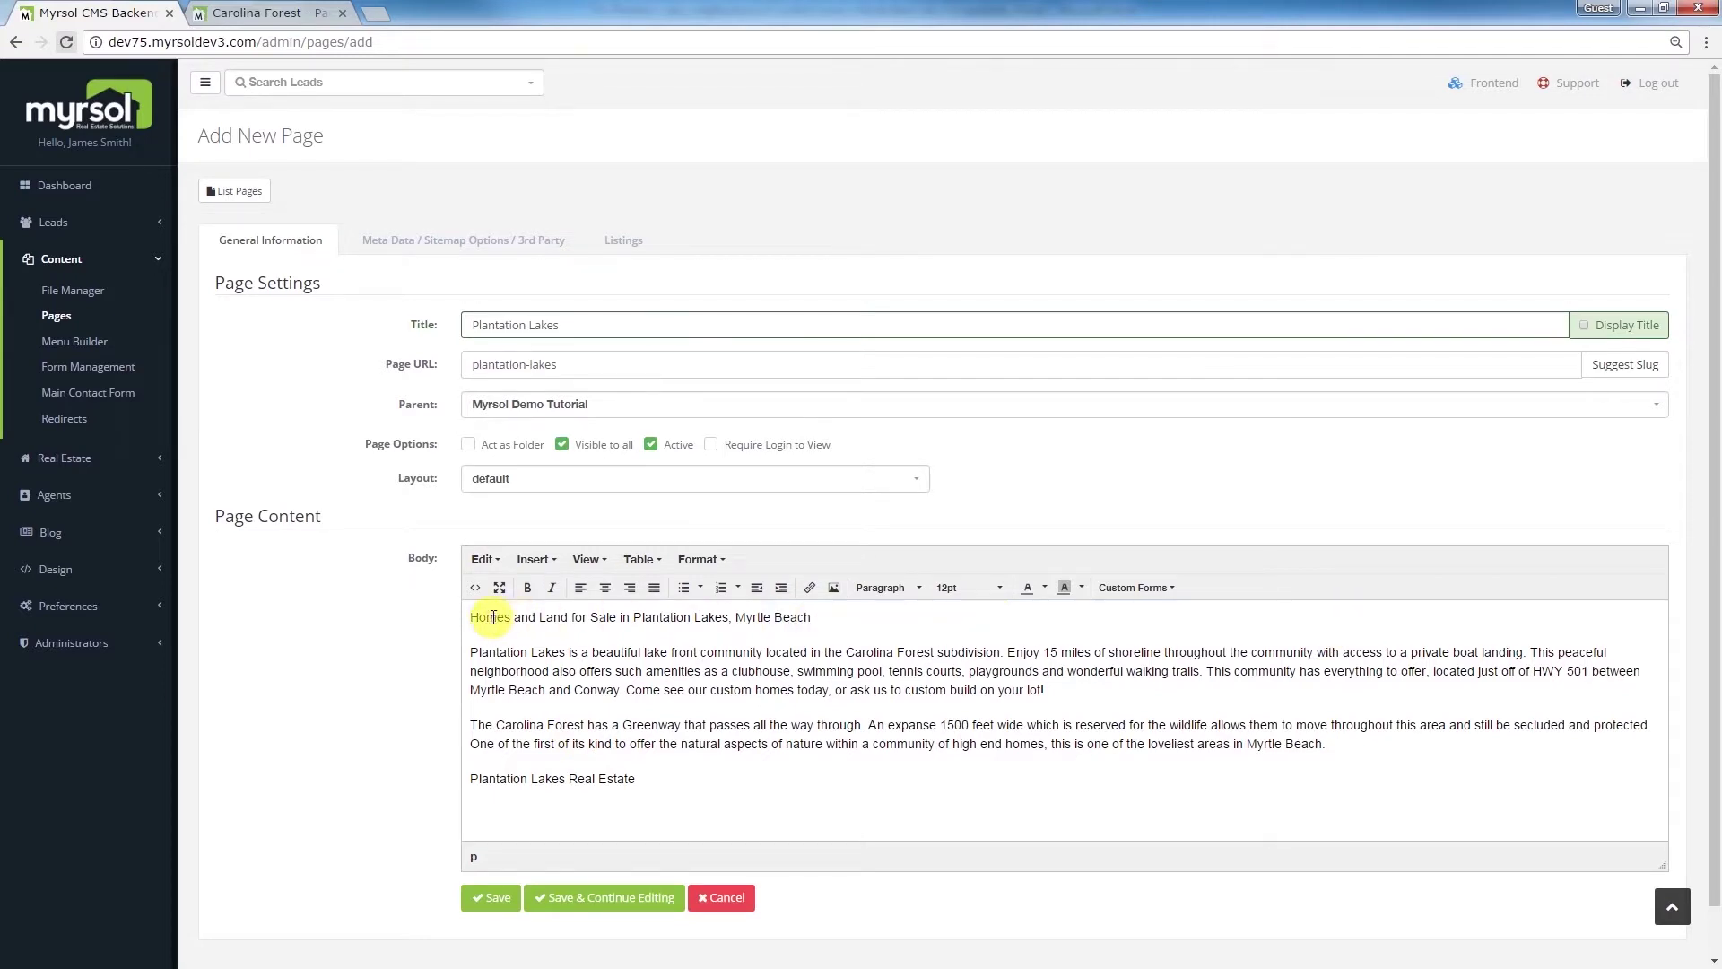
Step: Format the body's first line "Homes and Land for Sale in Plantation Lakes, Myrtle Beach" as Heading 1
{"action": "left_click_drag", "start_coordinate": [482, 614], "coordinate": [854, 614]}
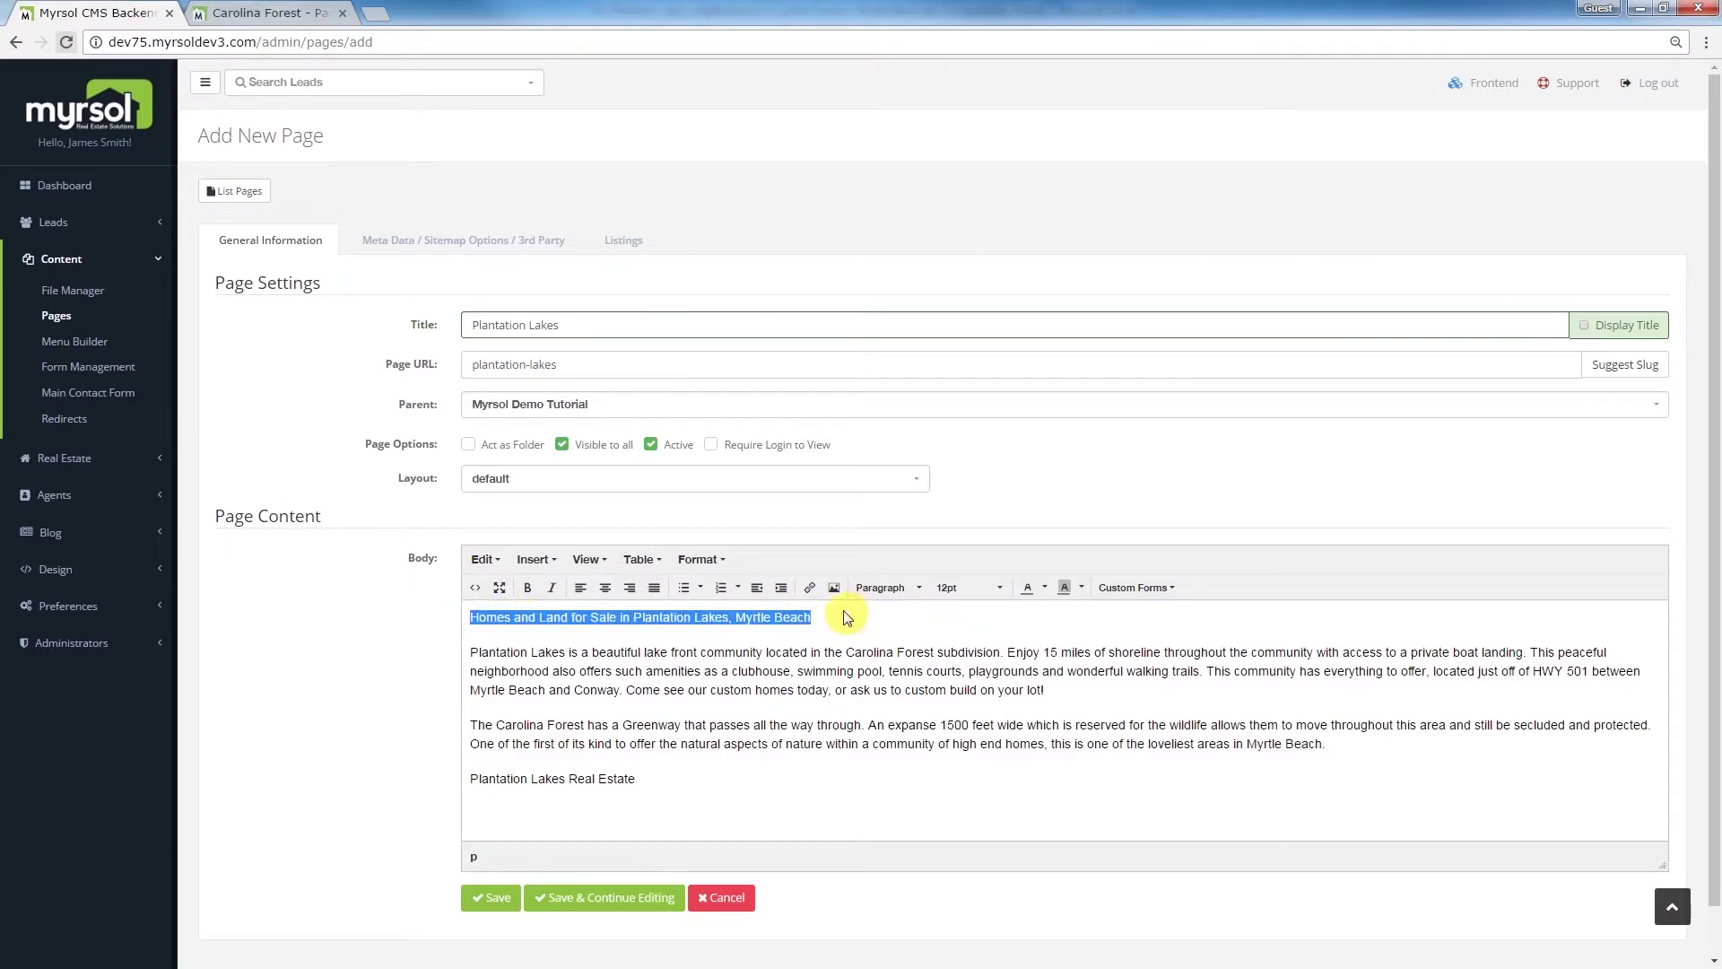
{"action": "left_click", "coordinate": [717, 561]}
{"action": "mouse_move", "coordinate": [744, 747]}
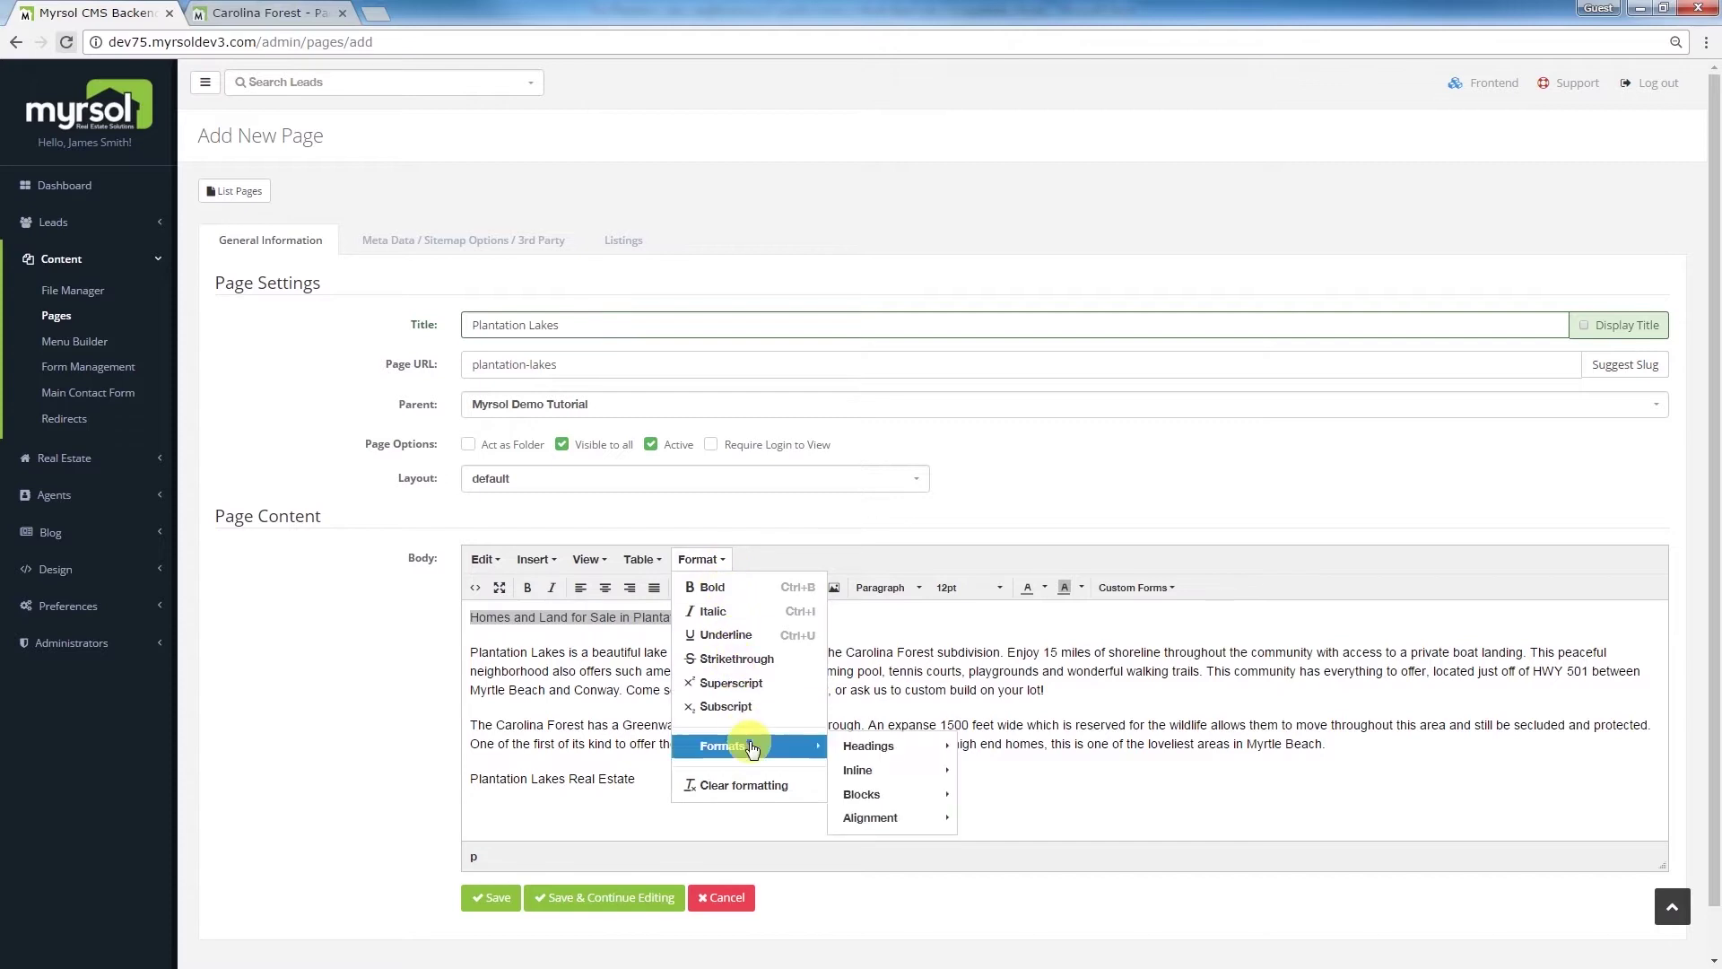
{"action": "mouse_move", "coordinate": [874, 746]}
{"action": "left_click", "coordinate": [1014, 753]}
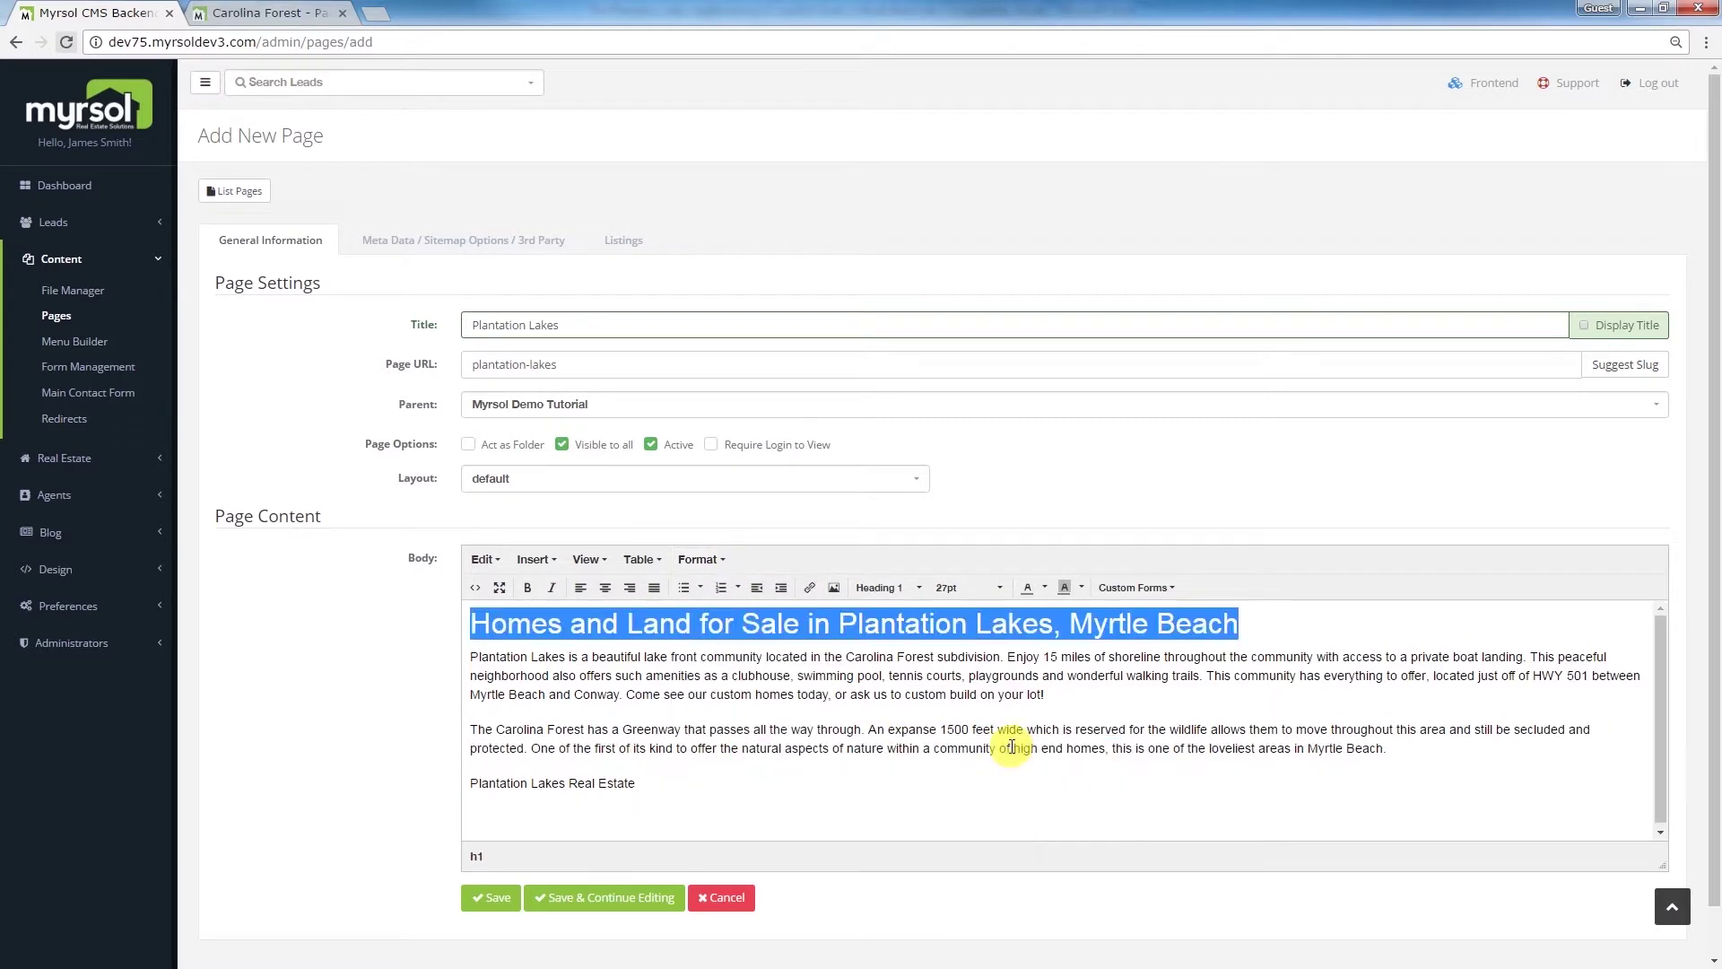
Step: Format the body line "Plantation Lakes Real Estate" as Heading 2 and set the page's parent to Carolina Forest
{"action": "left_click_drag", "start_coordinate": [472, 778], "coordinate": [664, 782]}
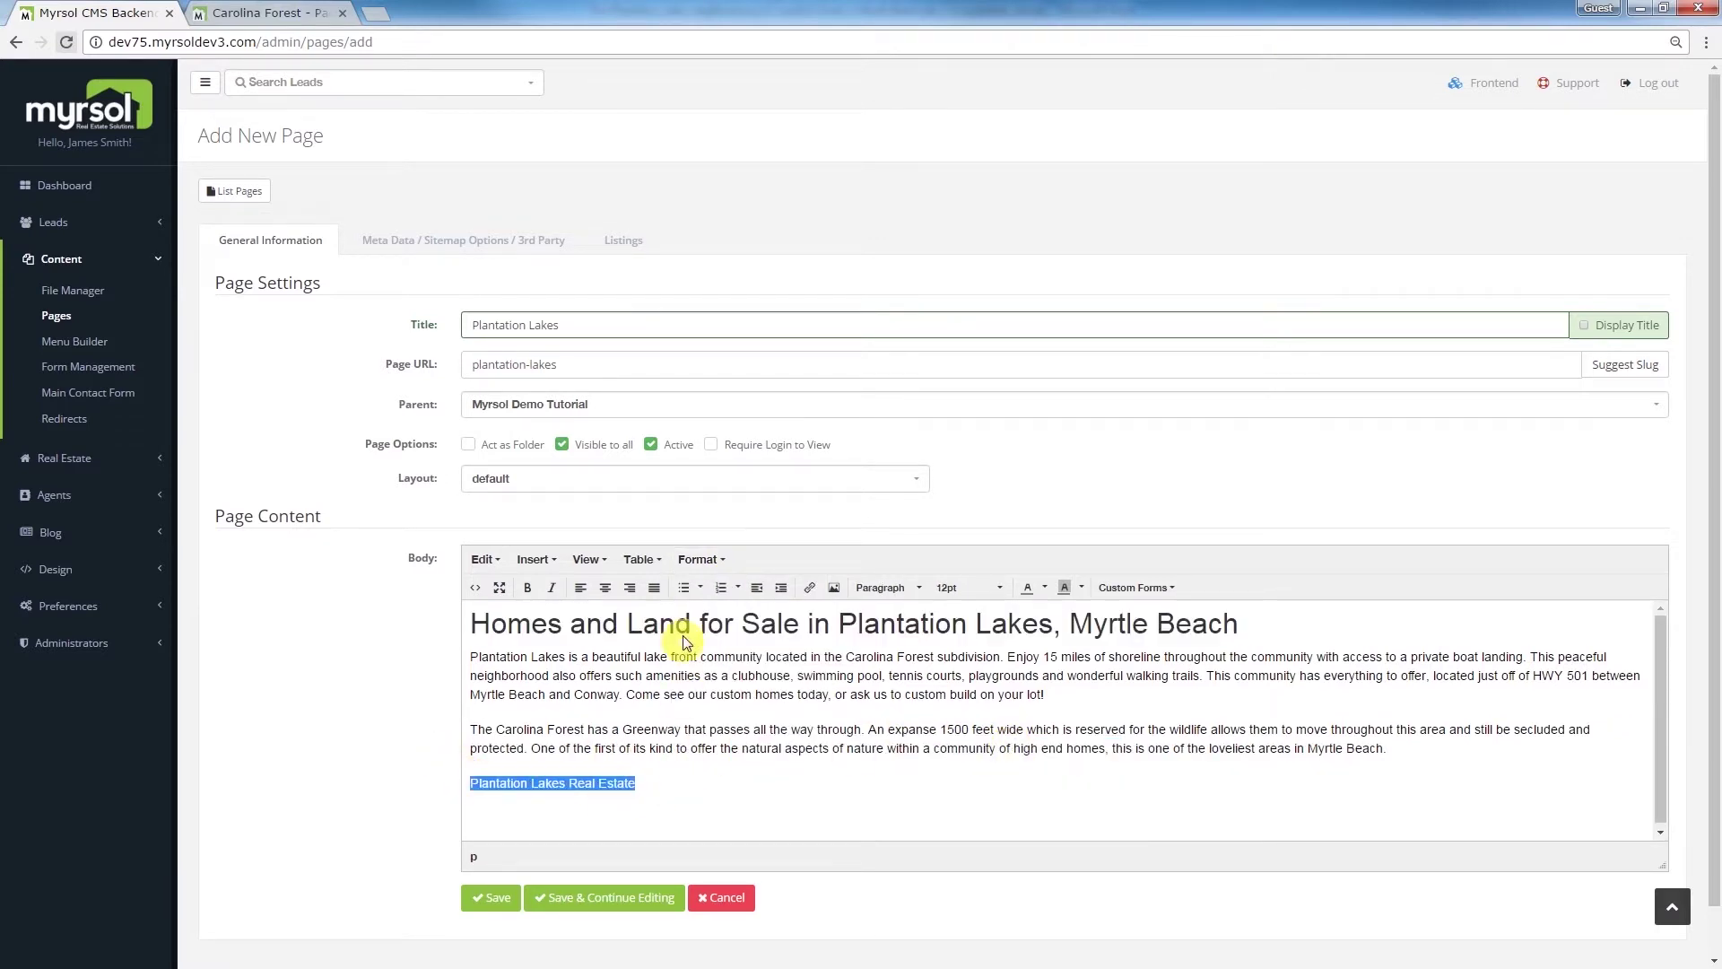
{"action": "left_click", "coordinate": [709, 562]}
{"action": "mouse_move", "coordinate": [744, 747]}
{"action": "mouse_move", "coordinate": [875, 746]}
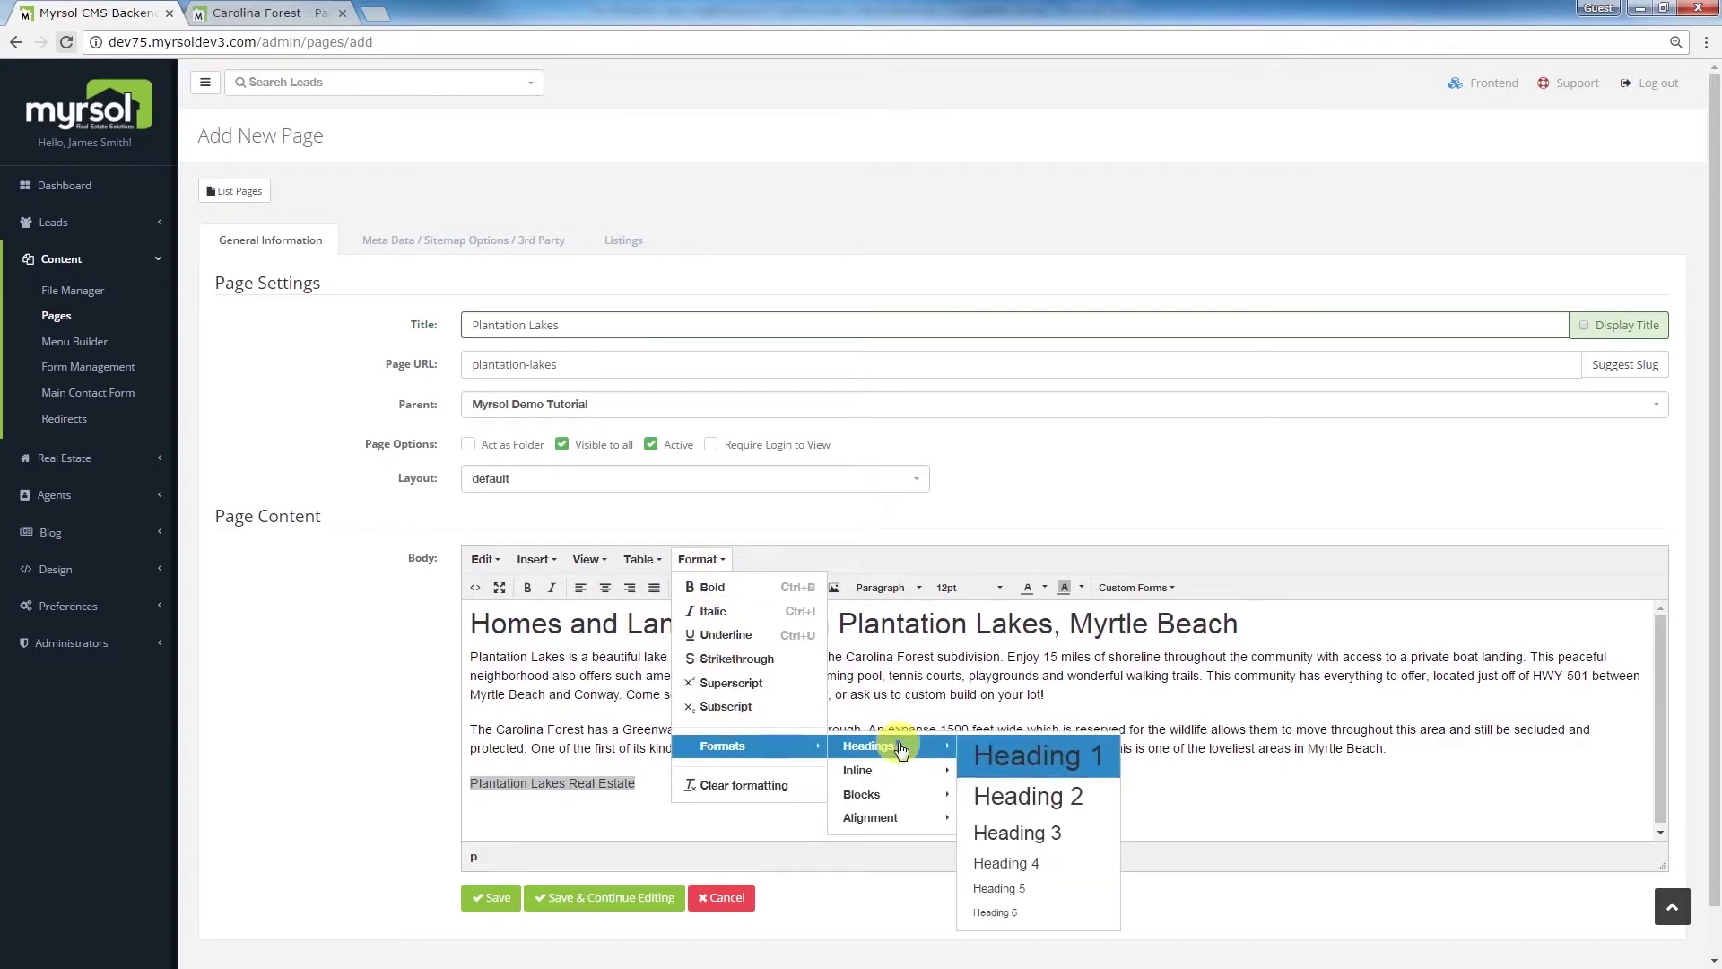
{"action": "left_click", "coordinate": [1043, 801]}
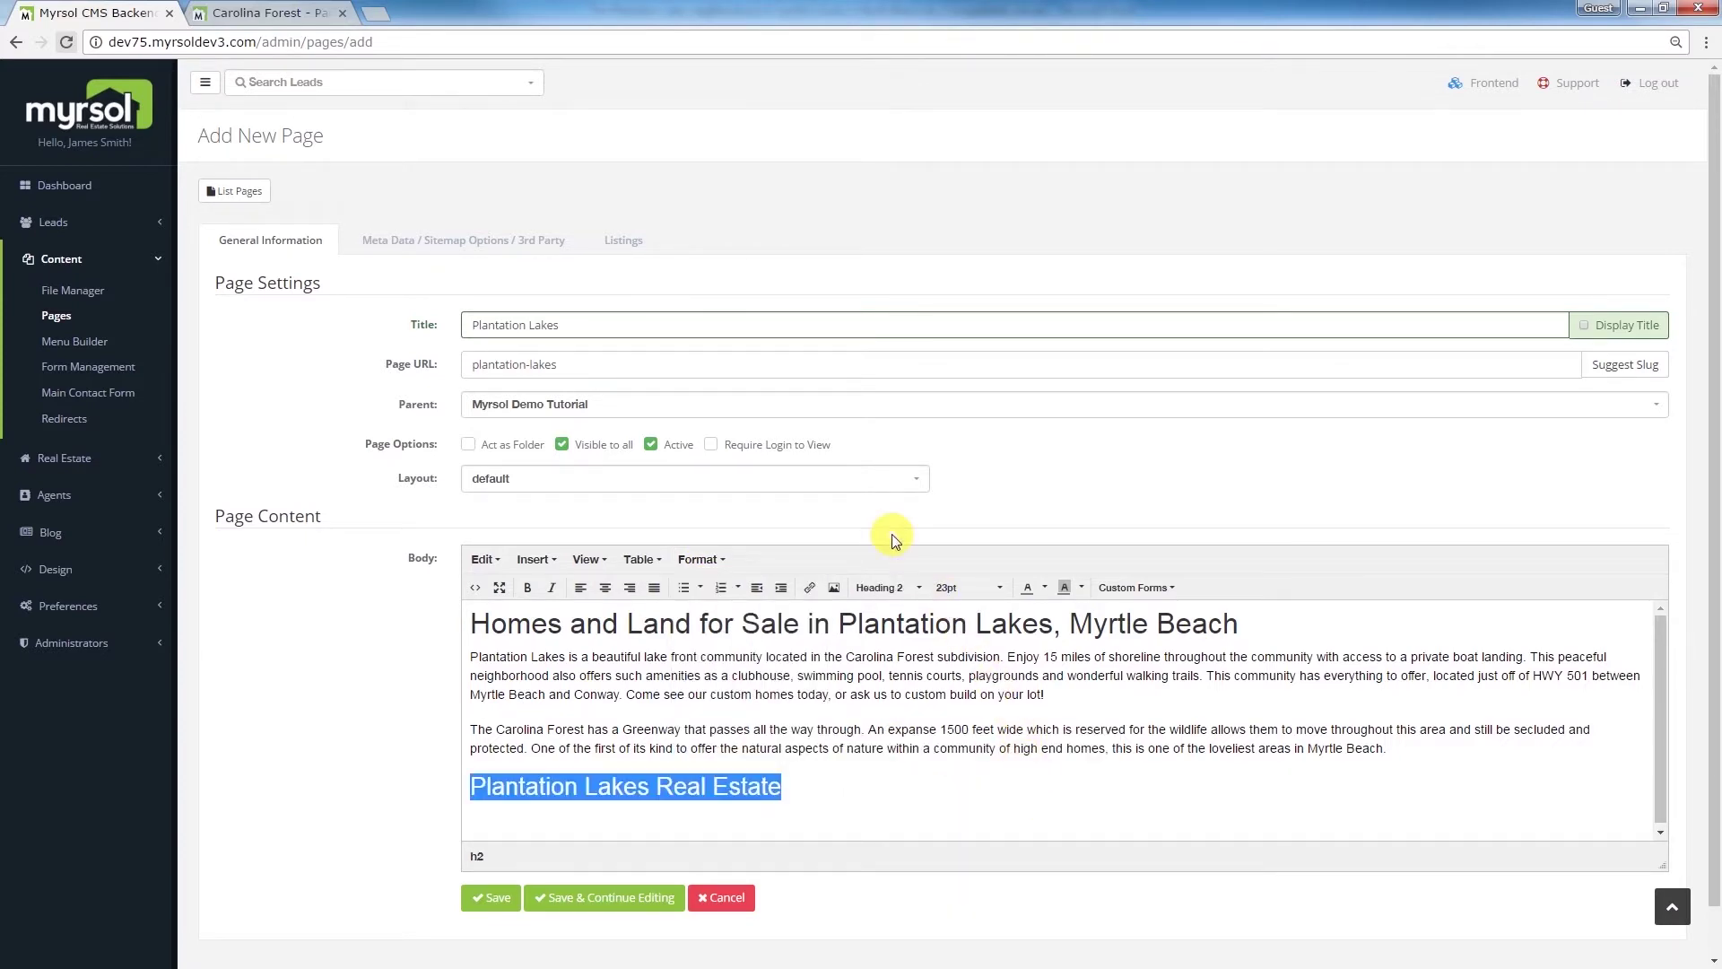
{"action": "left_click", "coordinate": [765, 405]}
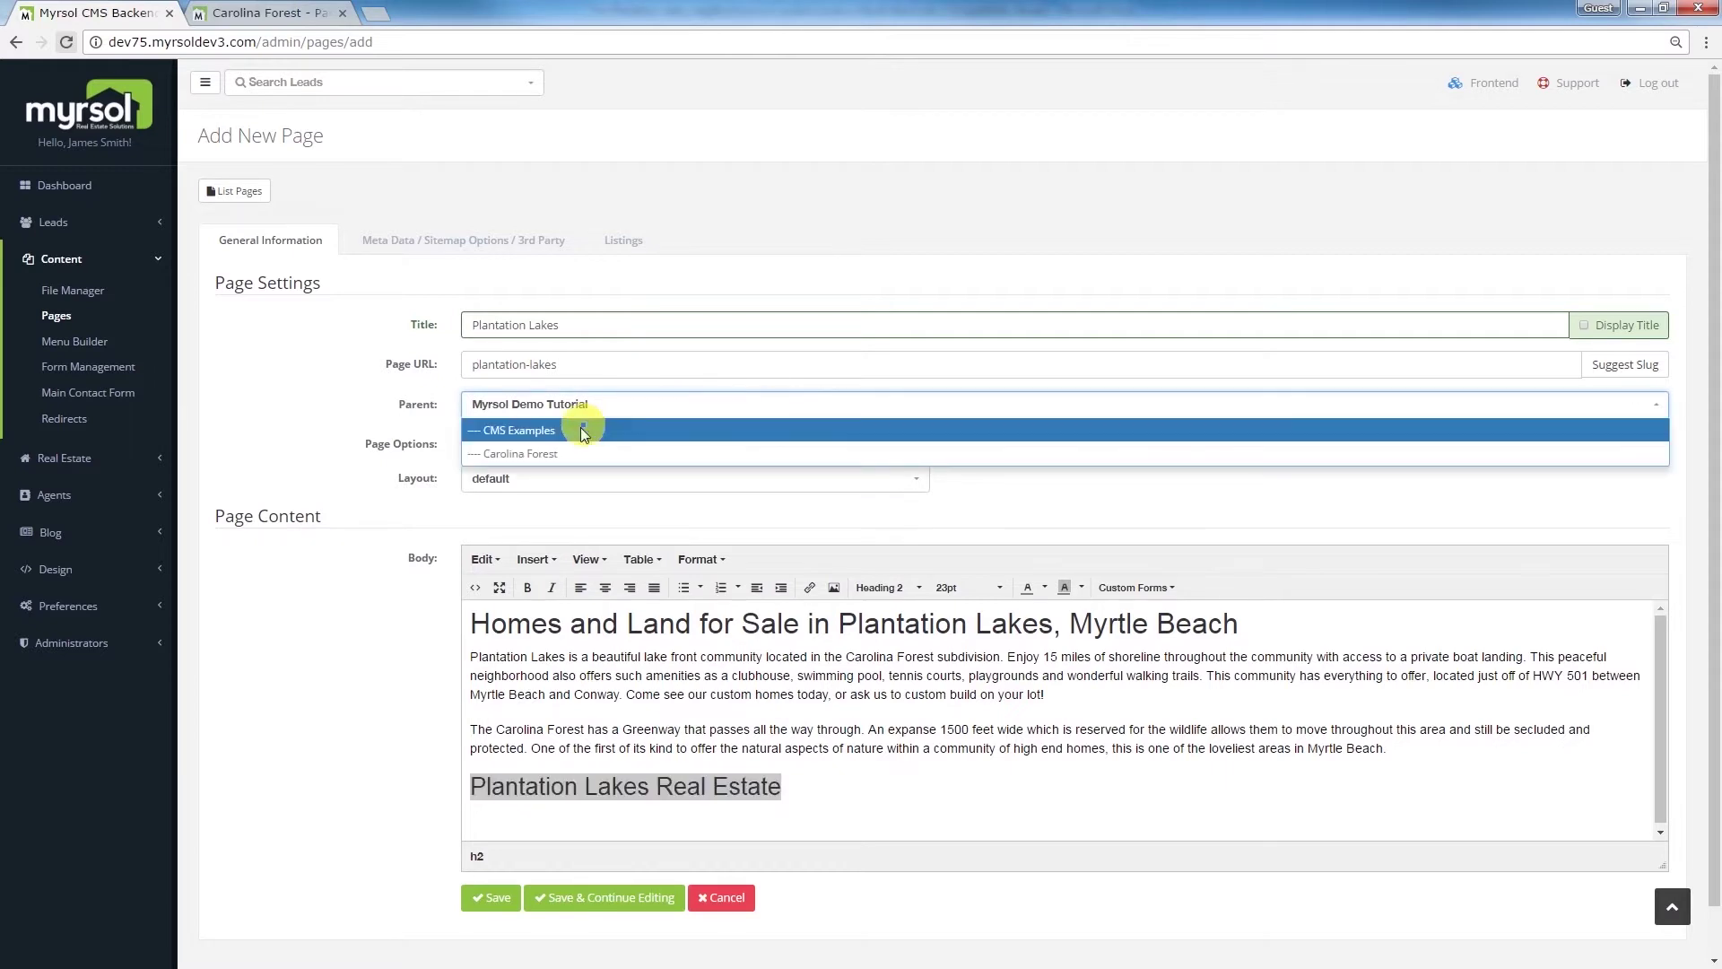
{"action": "left_click", "coordinate": [543, 453]}
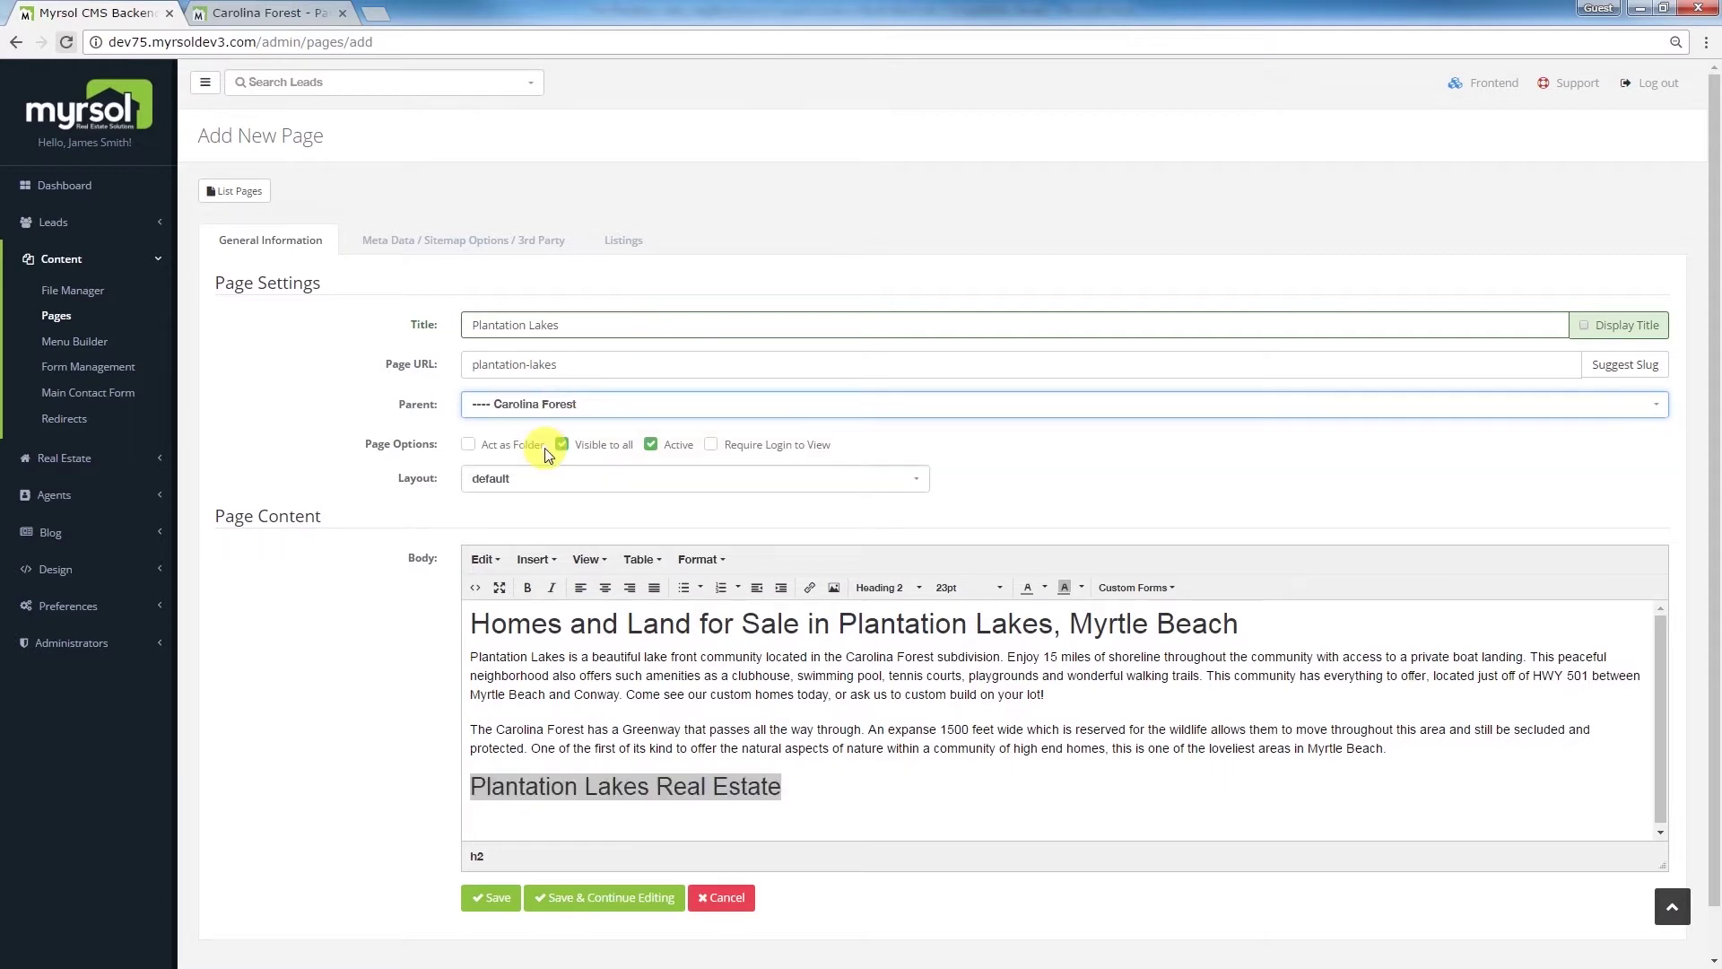
Step: Copy the Plantation Lakes meta description, "View homes for sale in Plantation Lakes in Myrtle Beach, SC", from Notepad into the page's Meta Description
{"action": "left_click", "coordinate": [485, 244]}
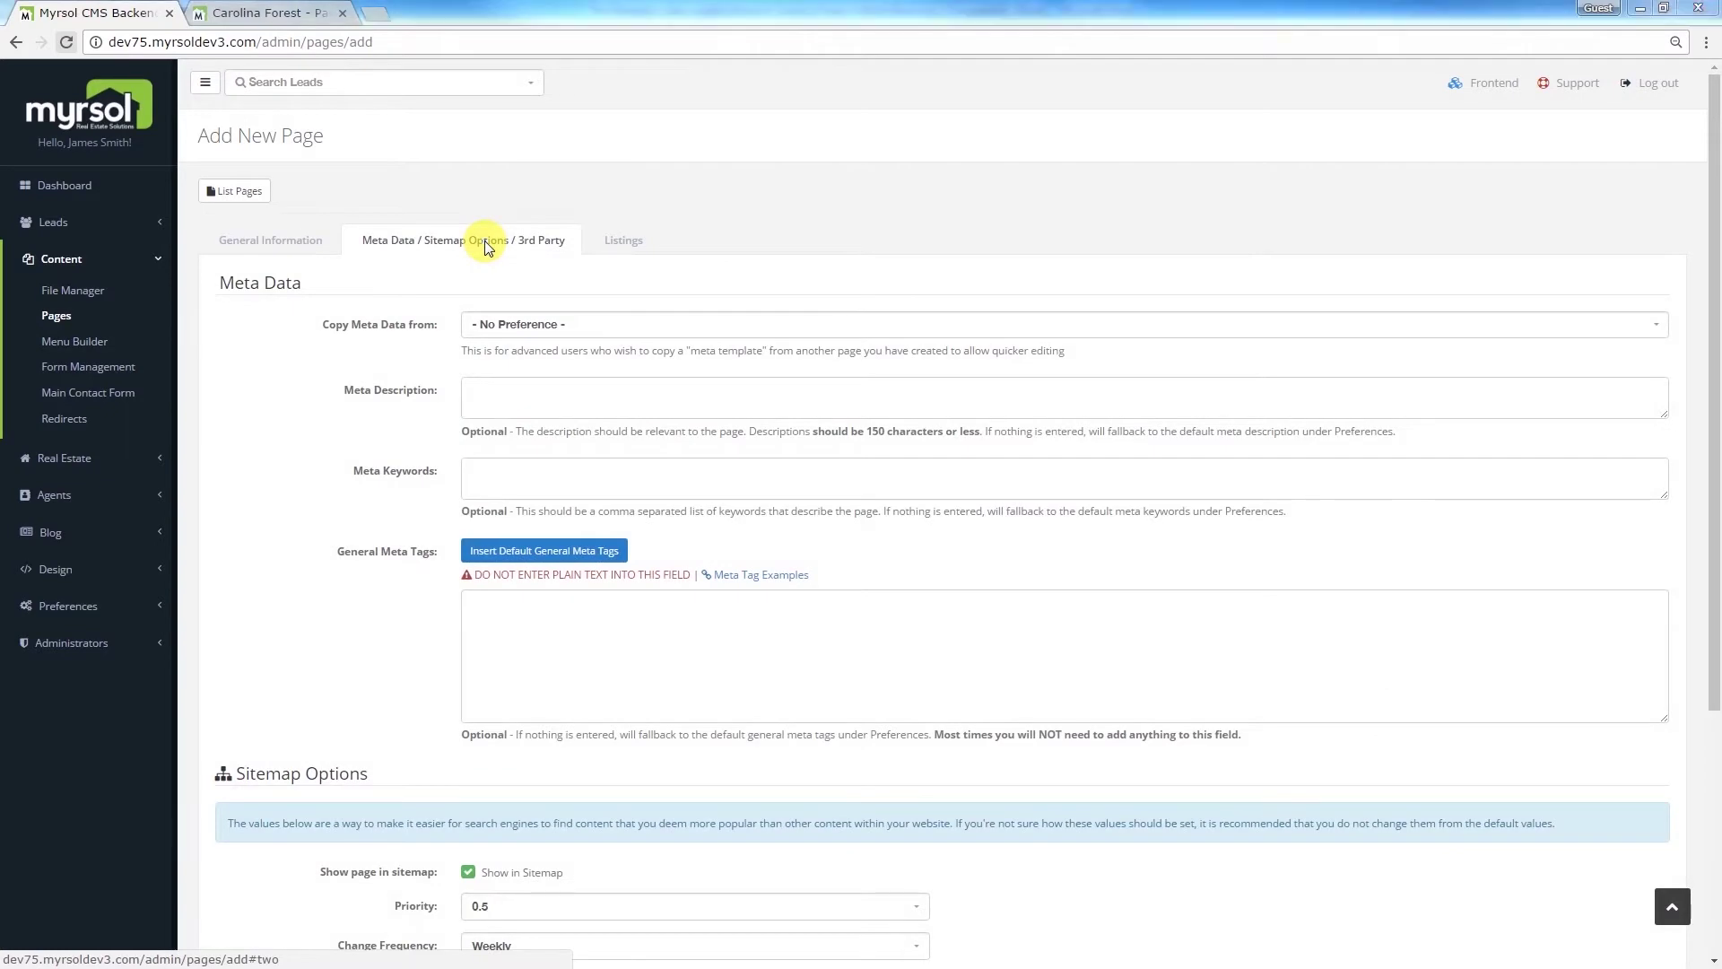
{"action": "key", "text": "alt+Tab"}
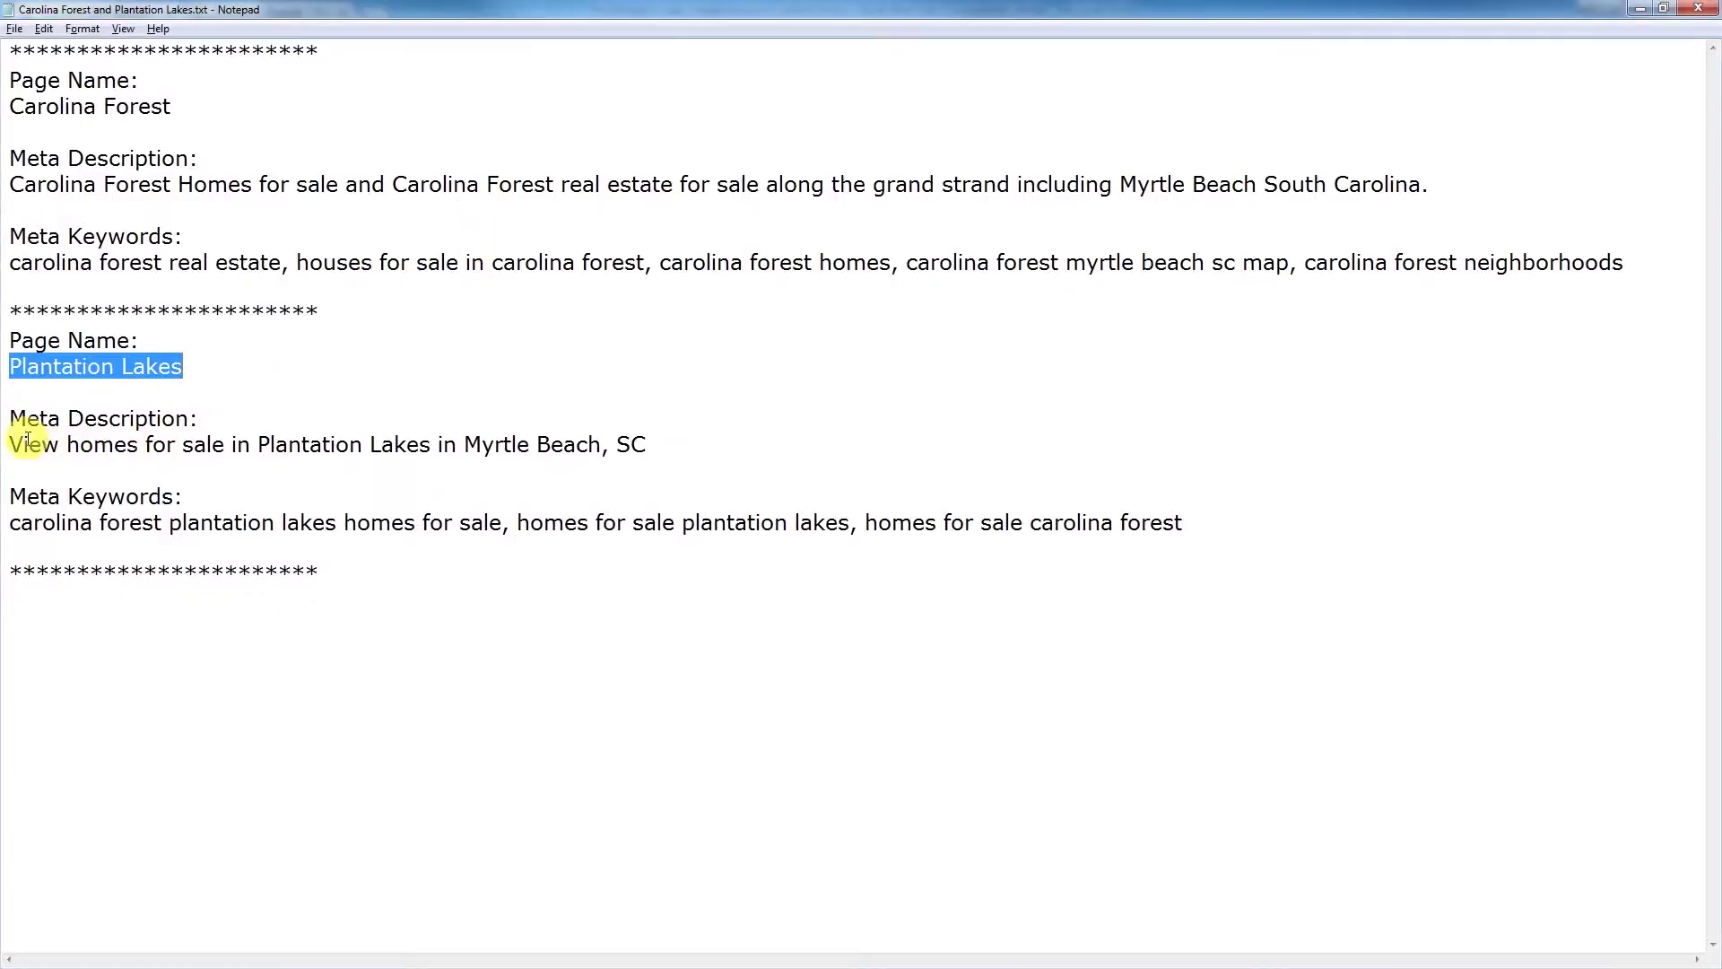
{"action": "left_click_drag", "start_coordinate": [13, 438], "coordinate": [661, 438]}
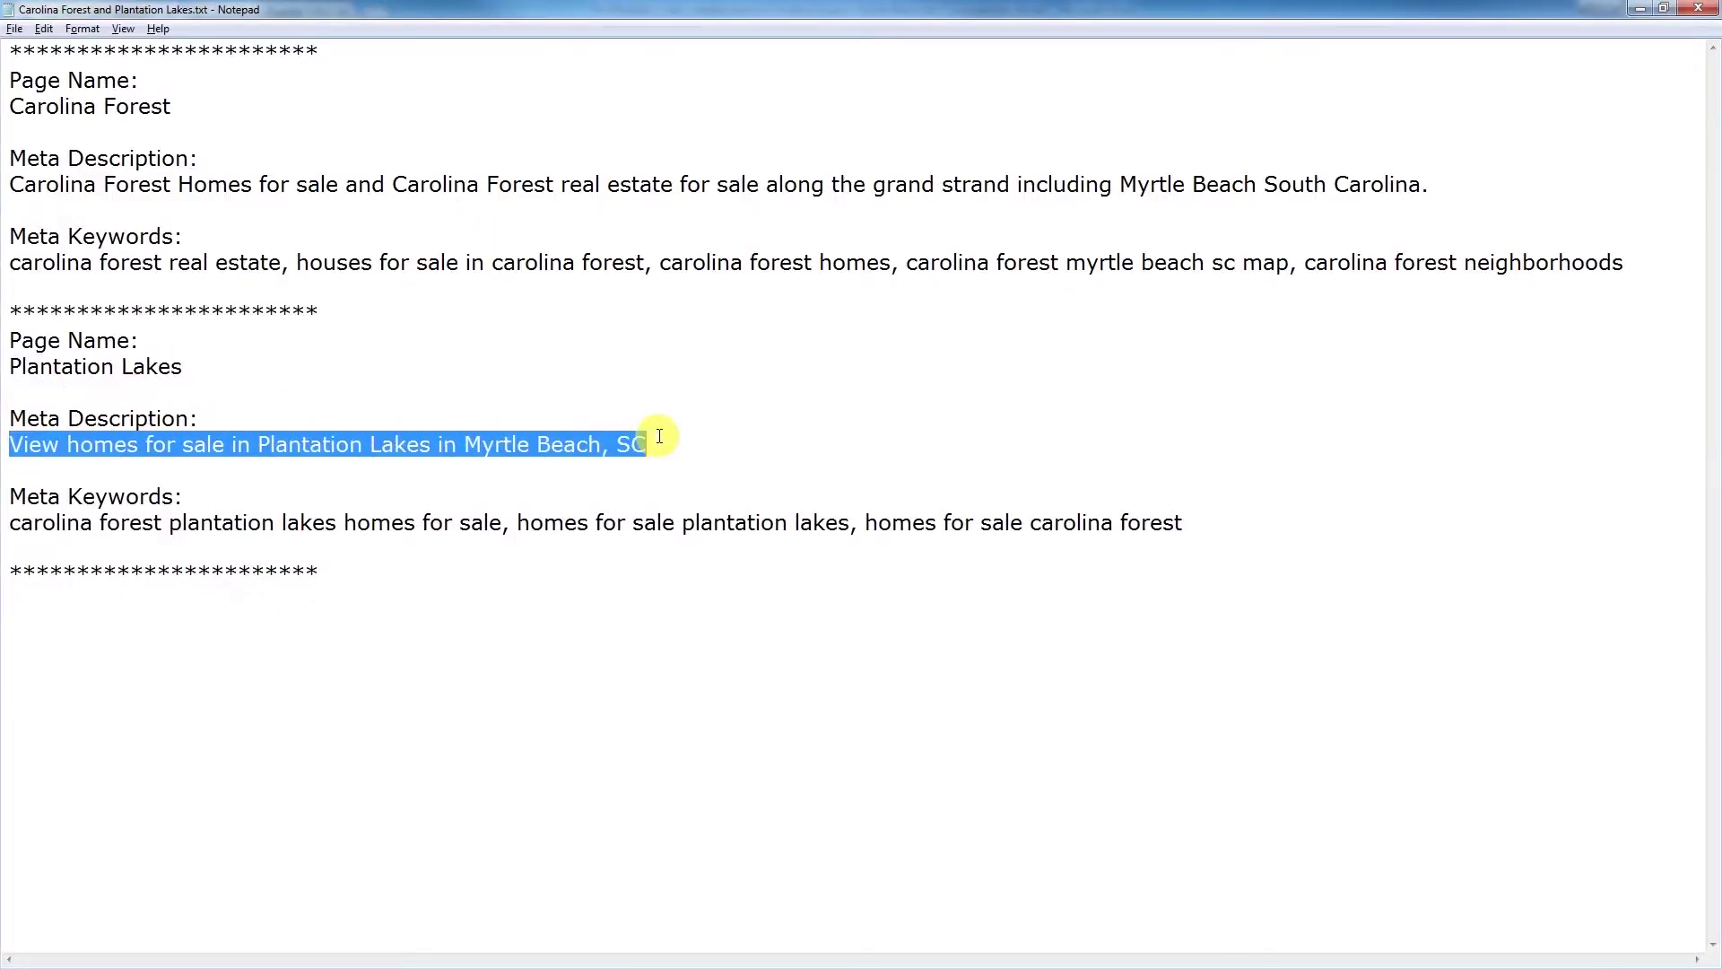
{"action": "right_click", "coordinate": [607, 447]}
{"action": "left_click", "coordinate": [651, 510]}
{"action": "key", "text": "alt+Tab"}
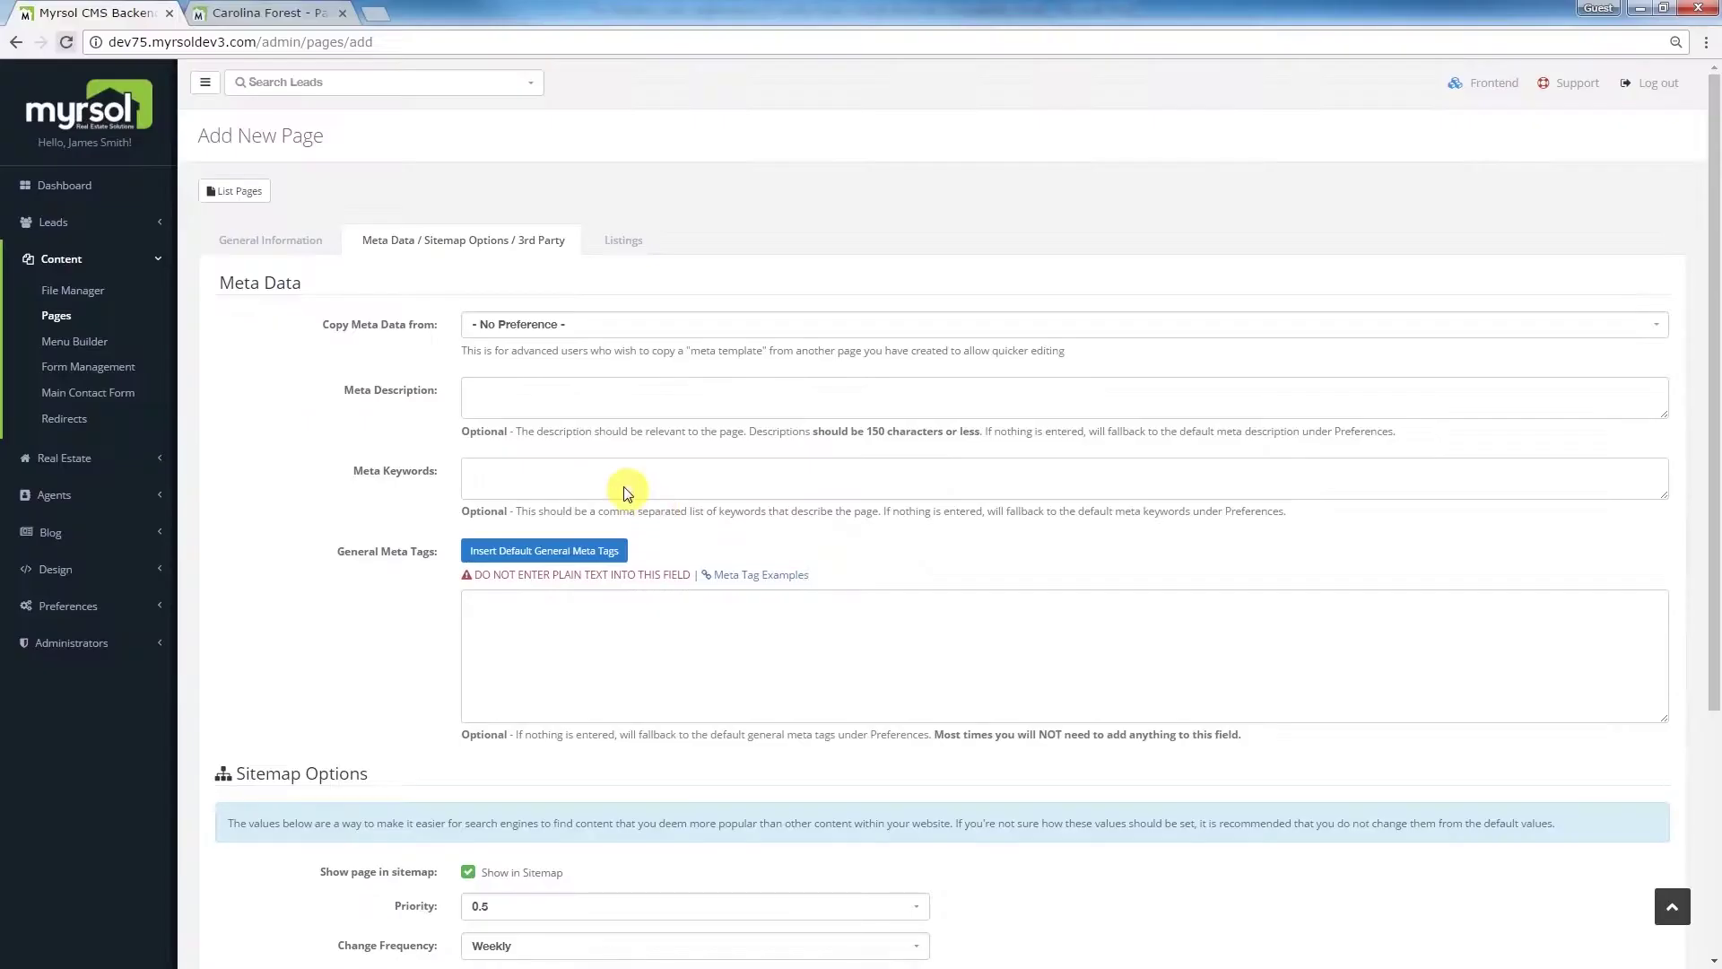
{"action": "right_click", "coordinate": [513, 397]}
{"action": "left_click", "coordinate": [559, 507]}
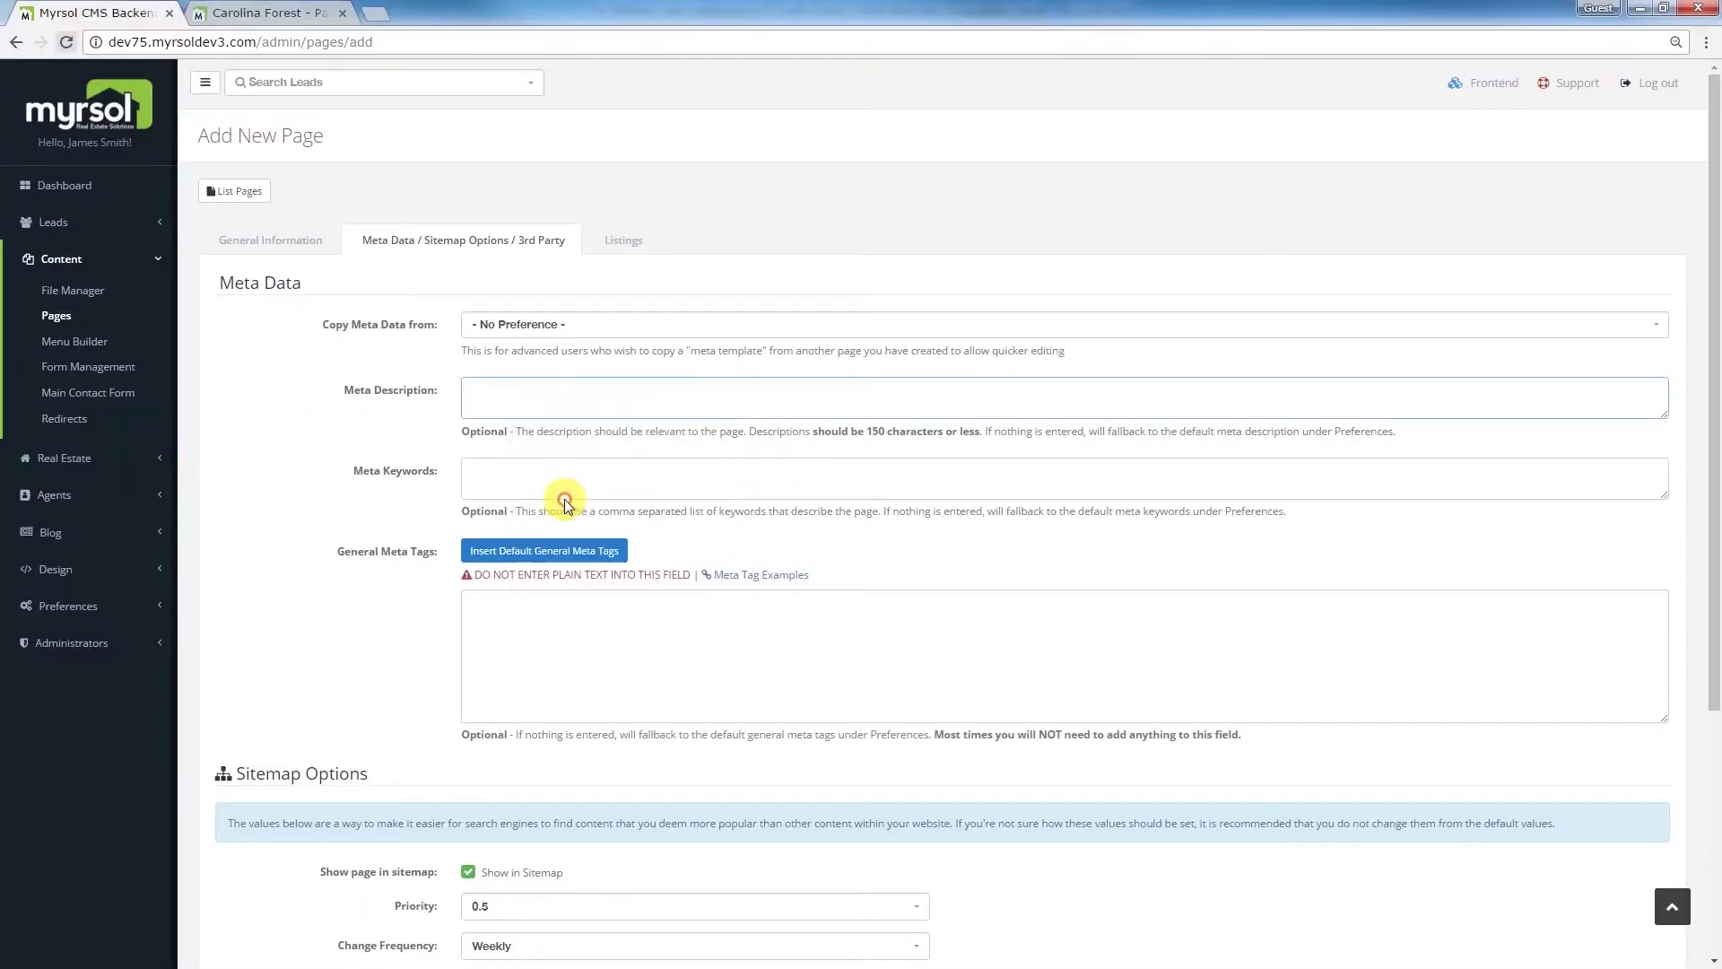
Step: Copy the Plantation Lakes meta keywords from Notepad into the page's Meta Keywords and insert the default general meta tags
{"action": "key", "text": "alt+Tab"}
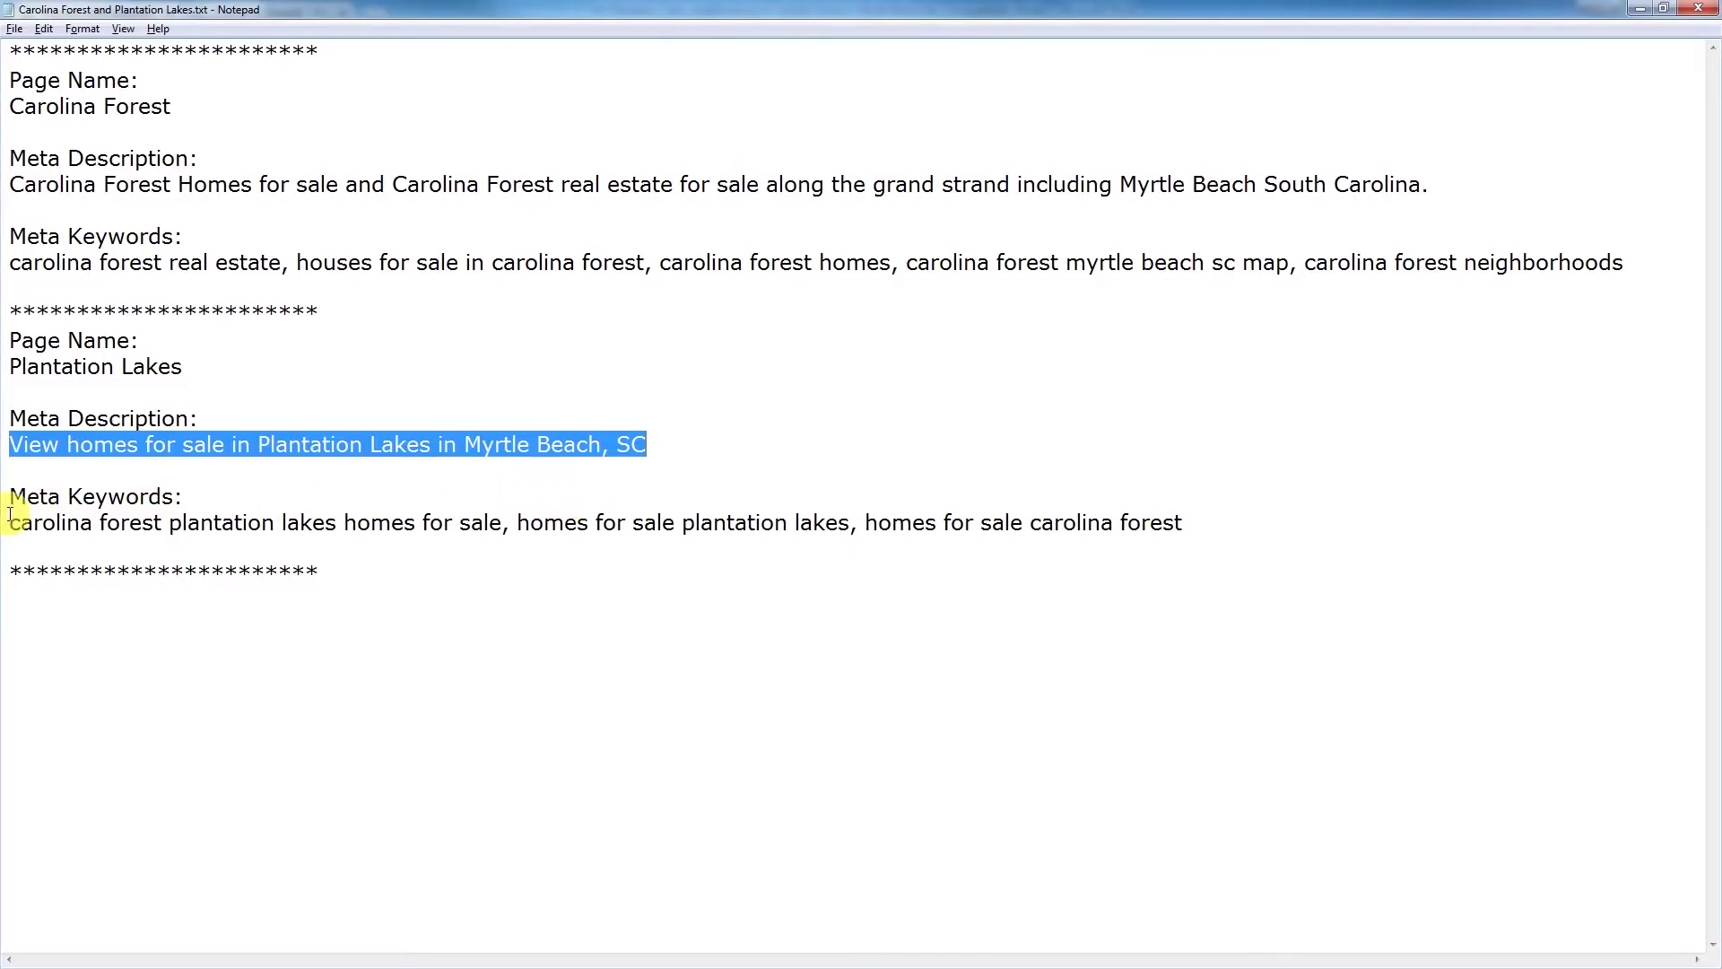
{"action": "left_click_drag", "start_coordinate": [11, 520], "coordinate": [819, 538]}
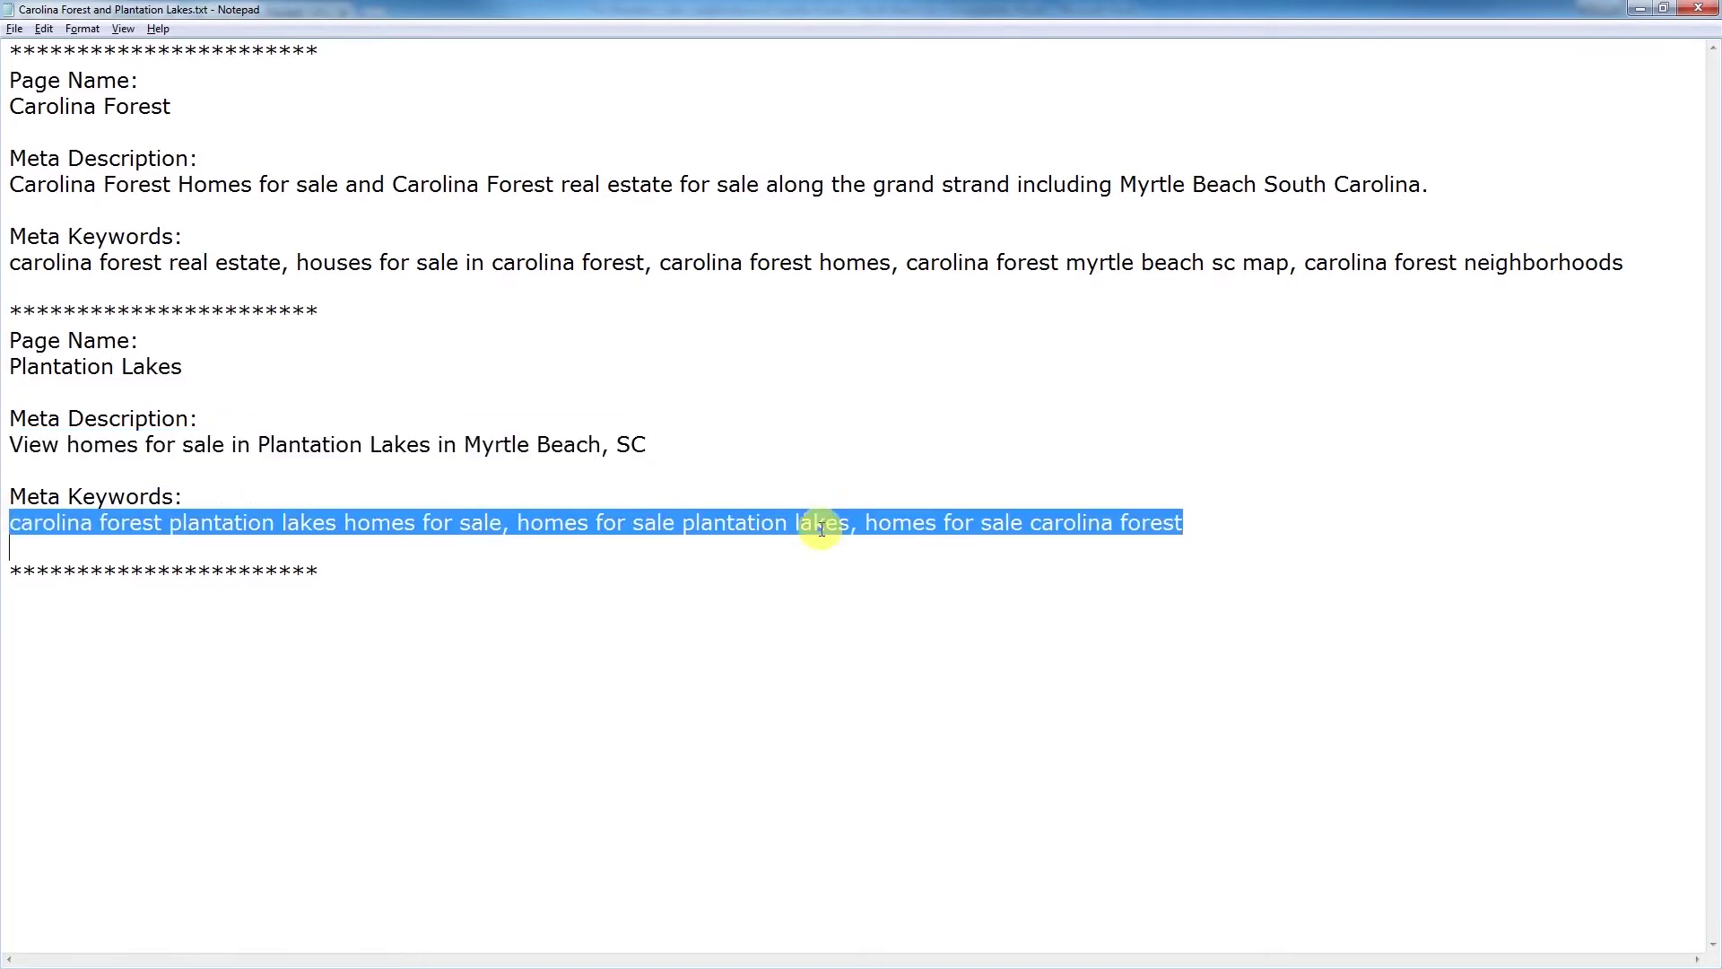
{"action": "right_click", "coordinate": [1113, 533]}
{"action": "left_click", "coordinate": [1147, 583]}
{"action": "key", "text": "alt+Tab"}
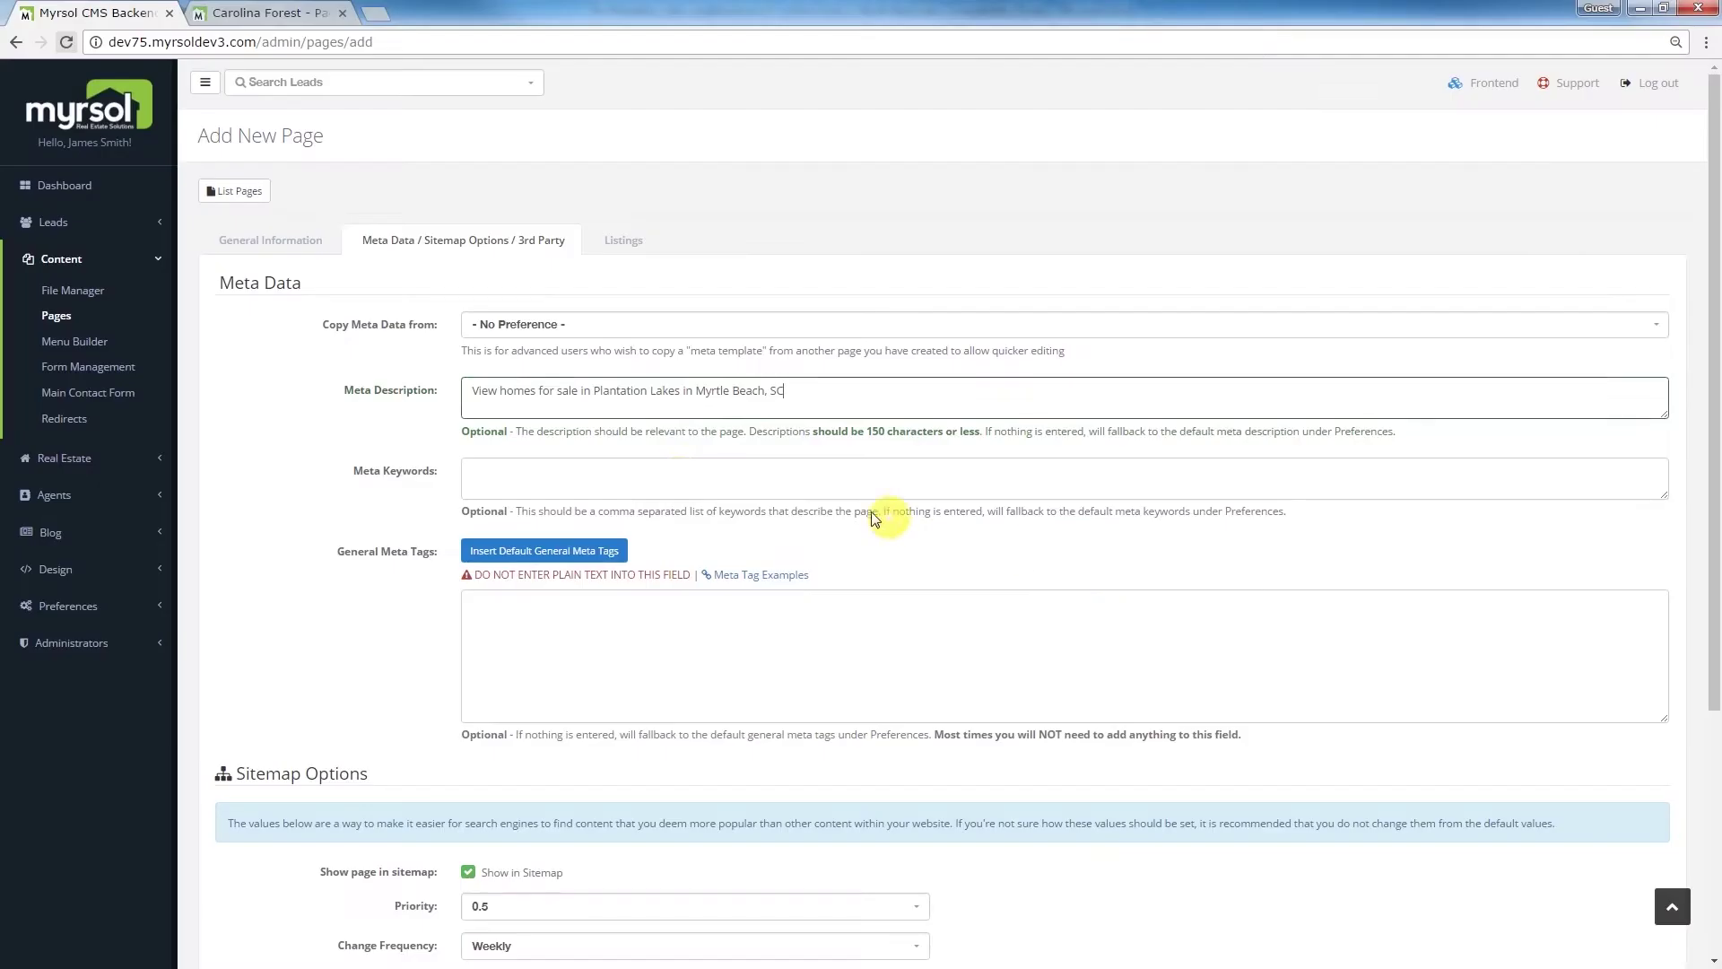
{"action": "right_click", "coordinate": [500, 472]}
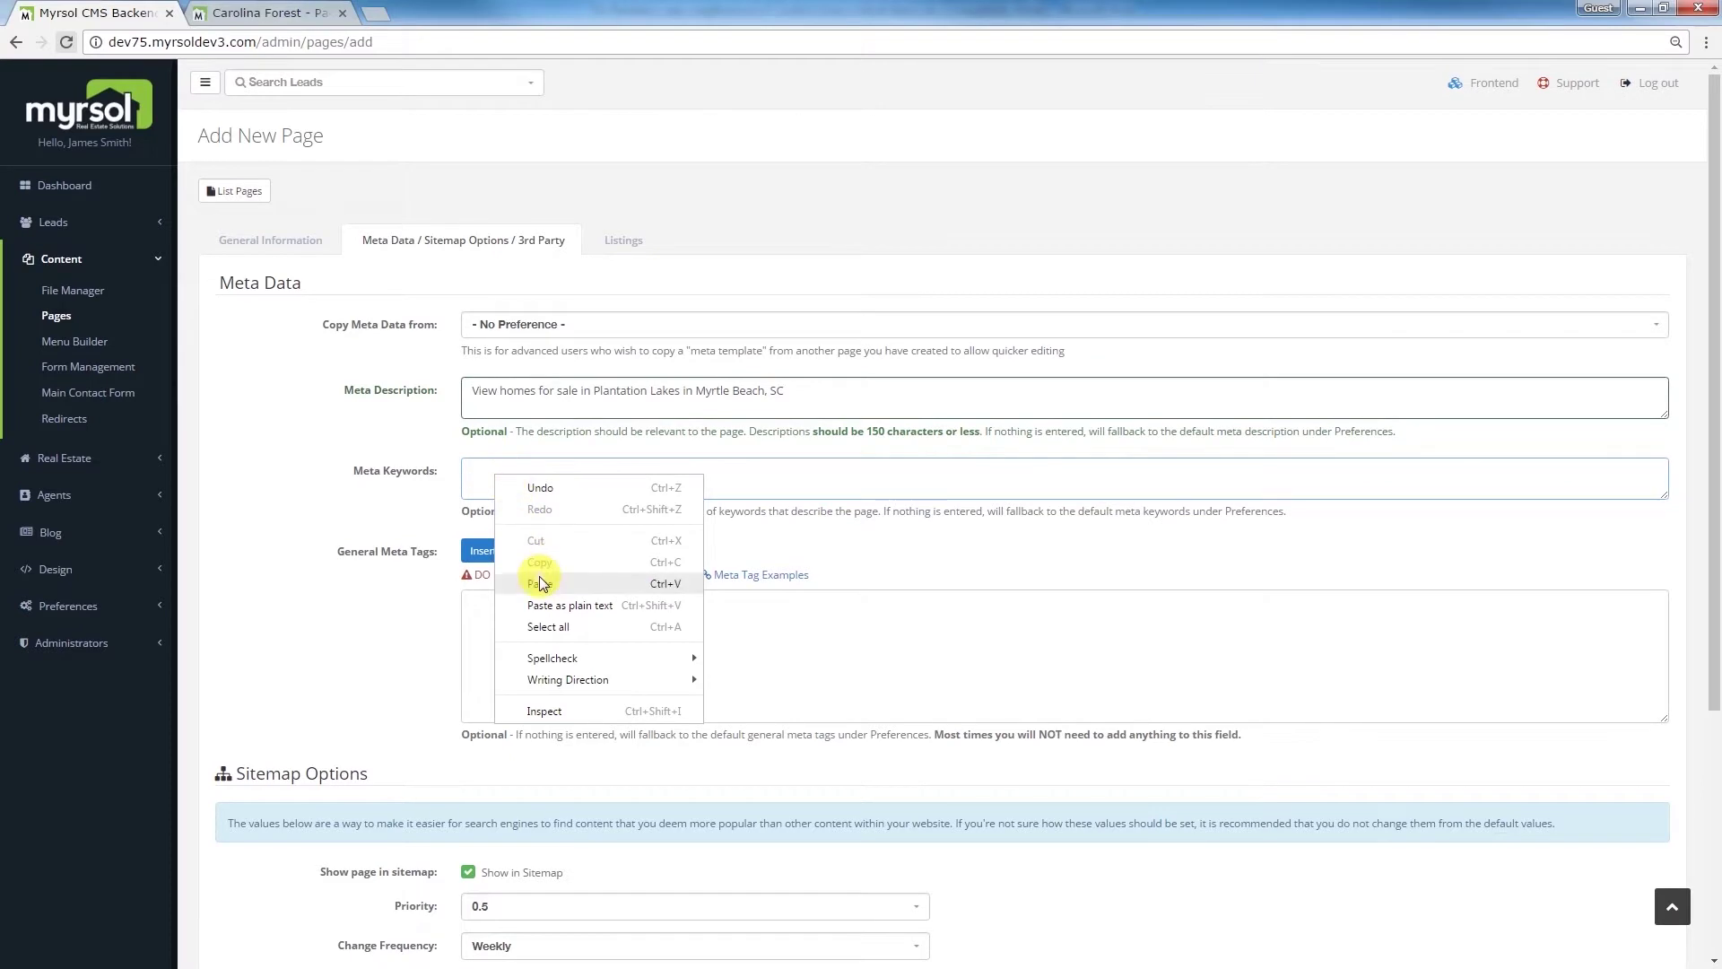
{"action": "left_click", "coordinate": [542, 578]}
{"action": "left_click", "coordinate": [535, 552]}
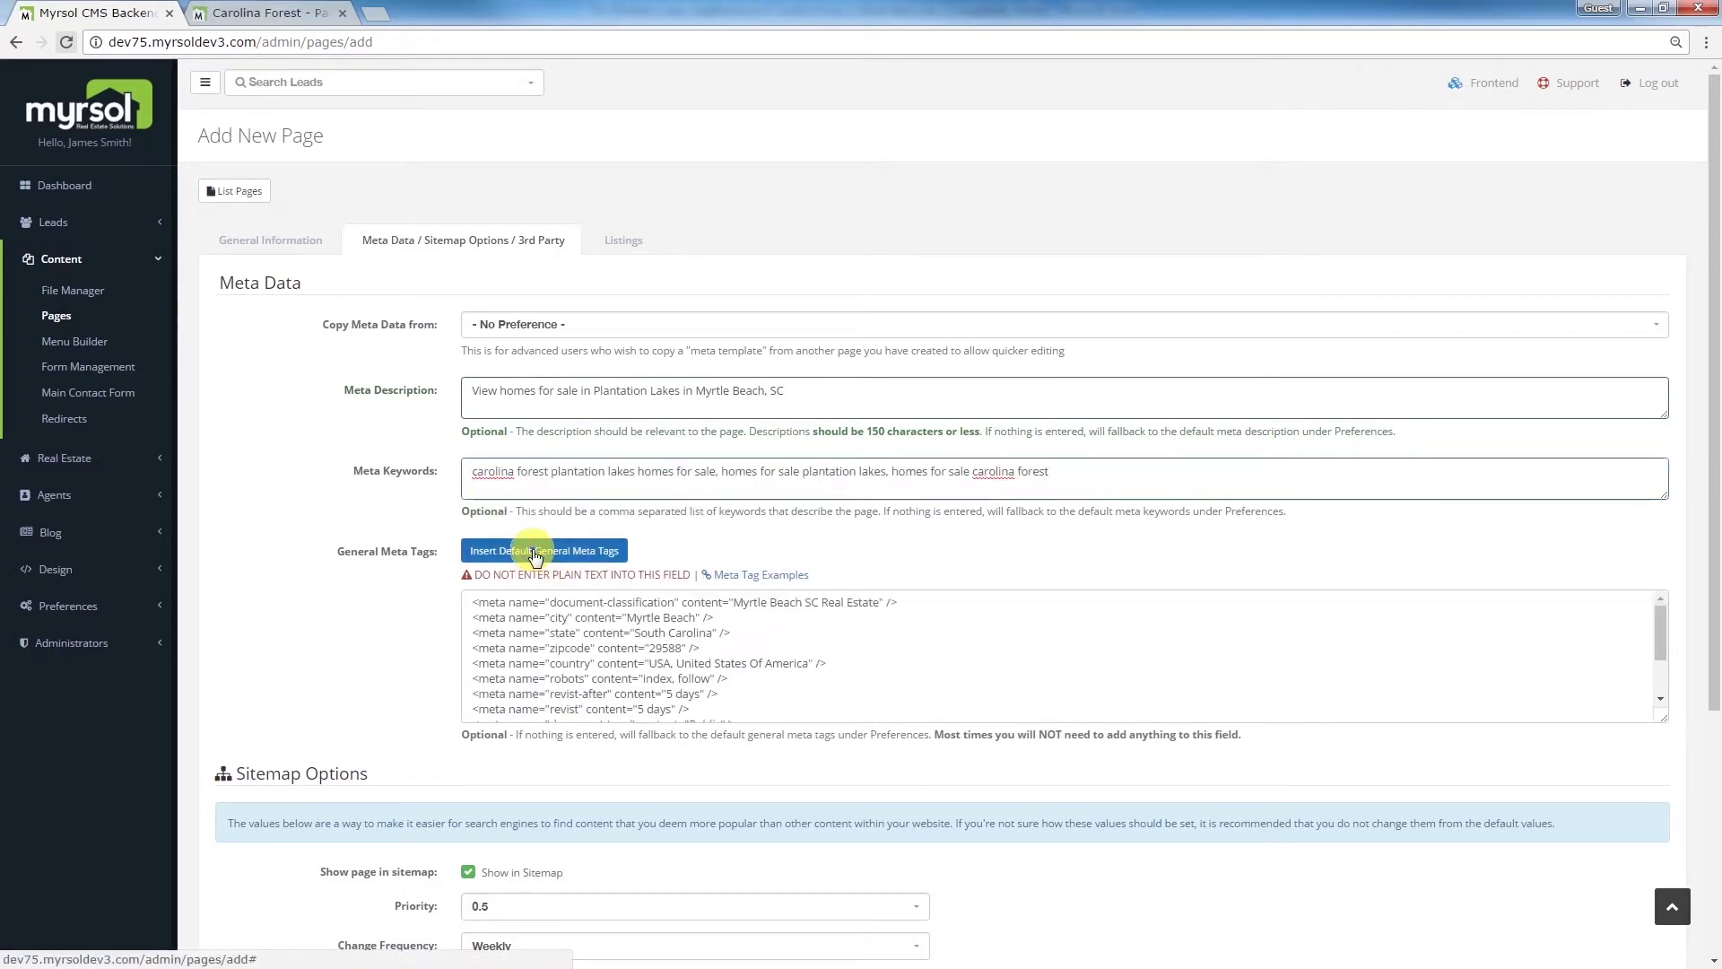
Step: Open the page's listings settings, then bring up the website's Search by Subdivision form in the other browser tab and reset it
{"action": "left_click", "coordinate": [622, 242]}
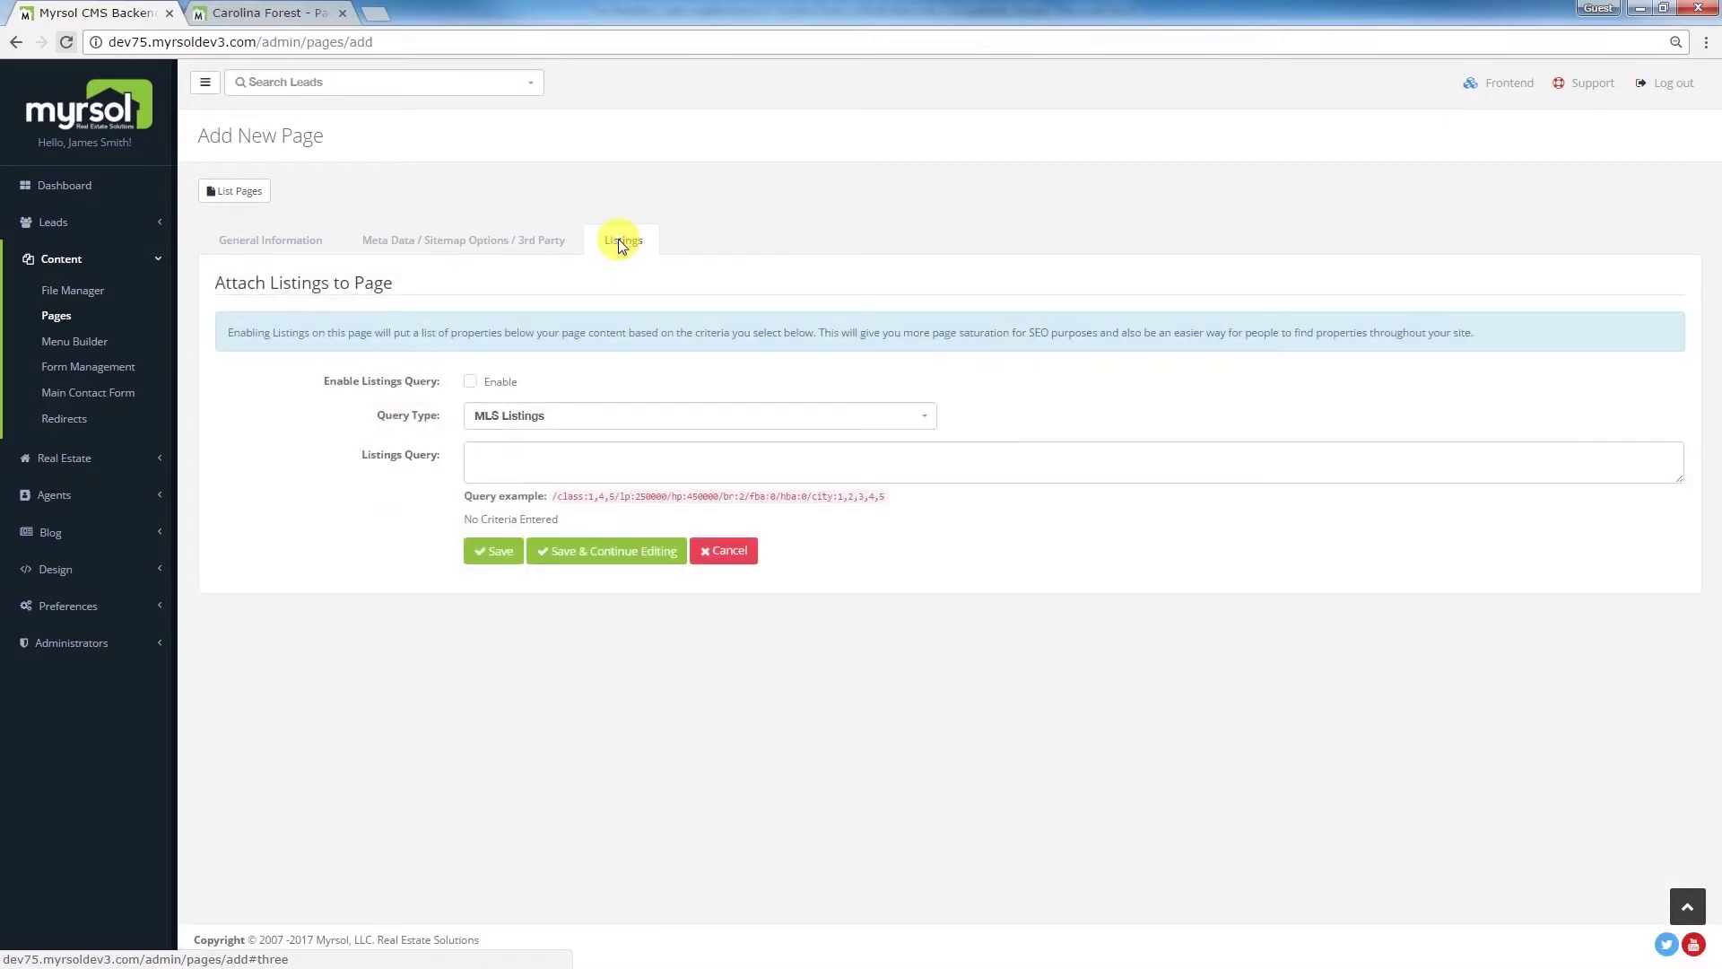
{"action": "left_click", "coordinate": [307, 18]}
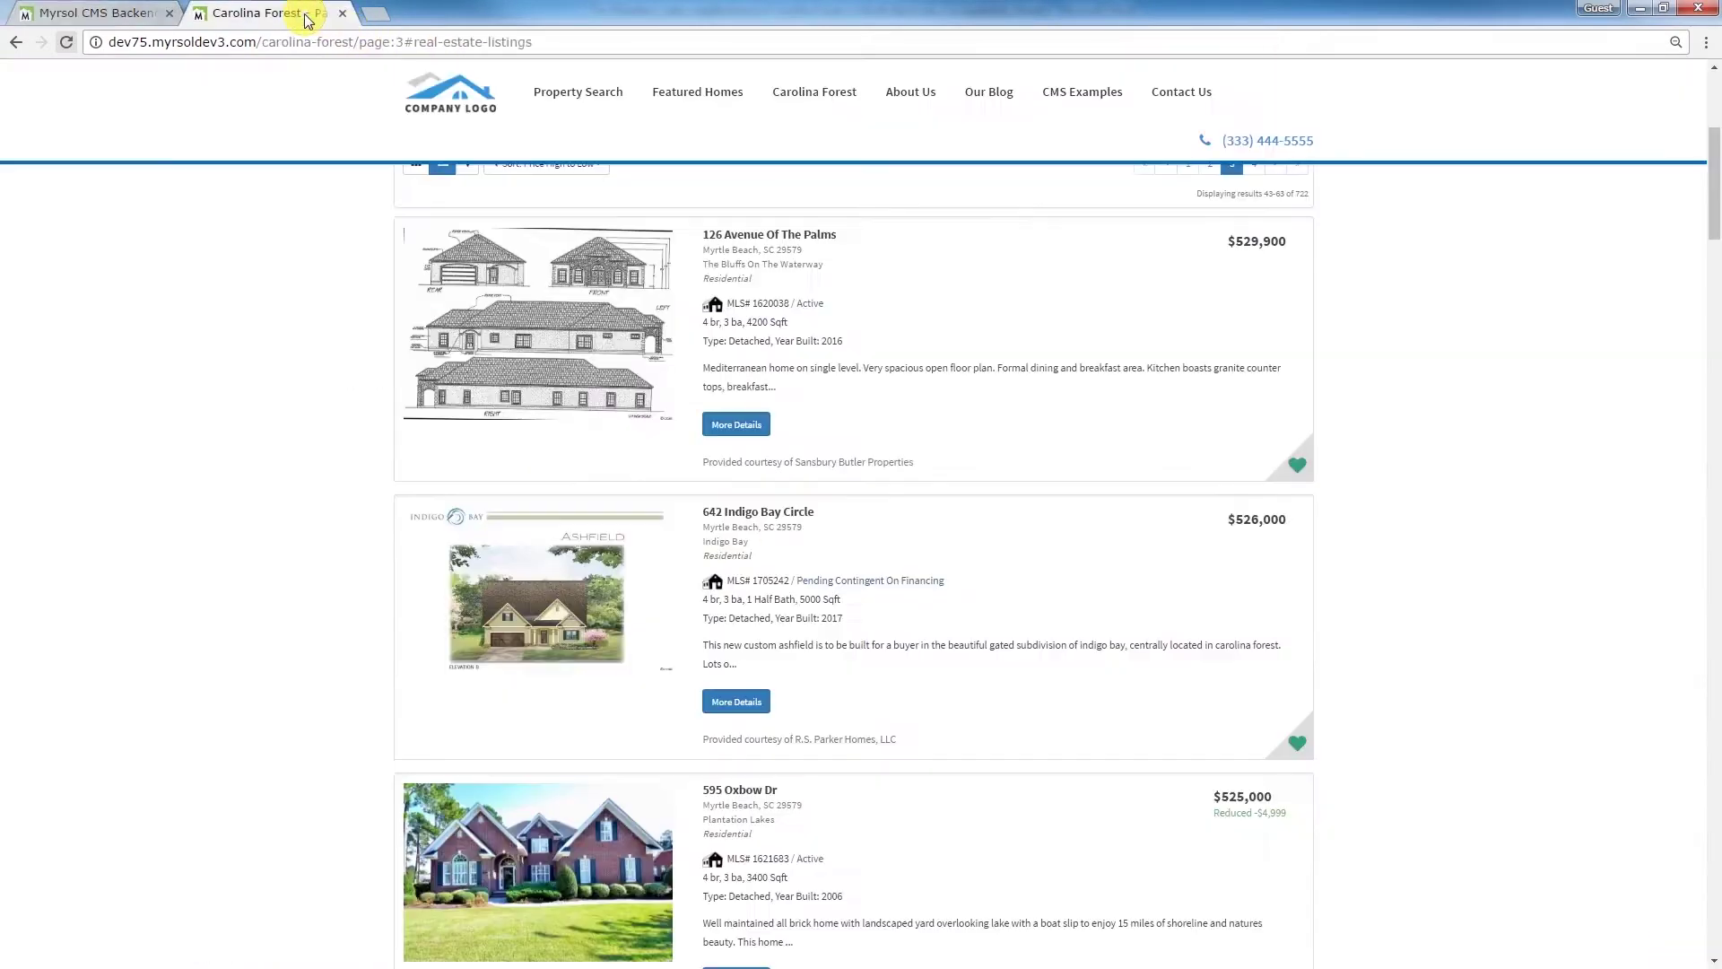
{"action": "left_click", "coordinate": [592, 93]}
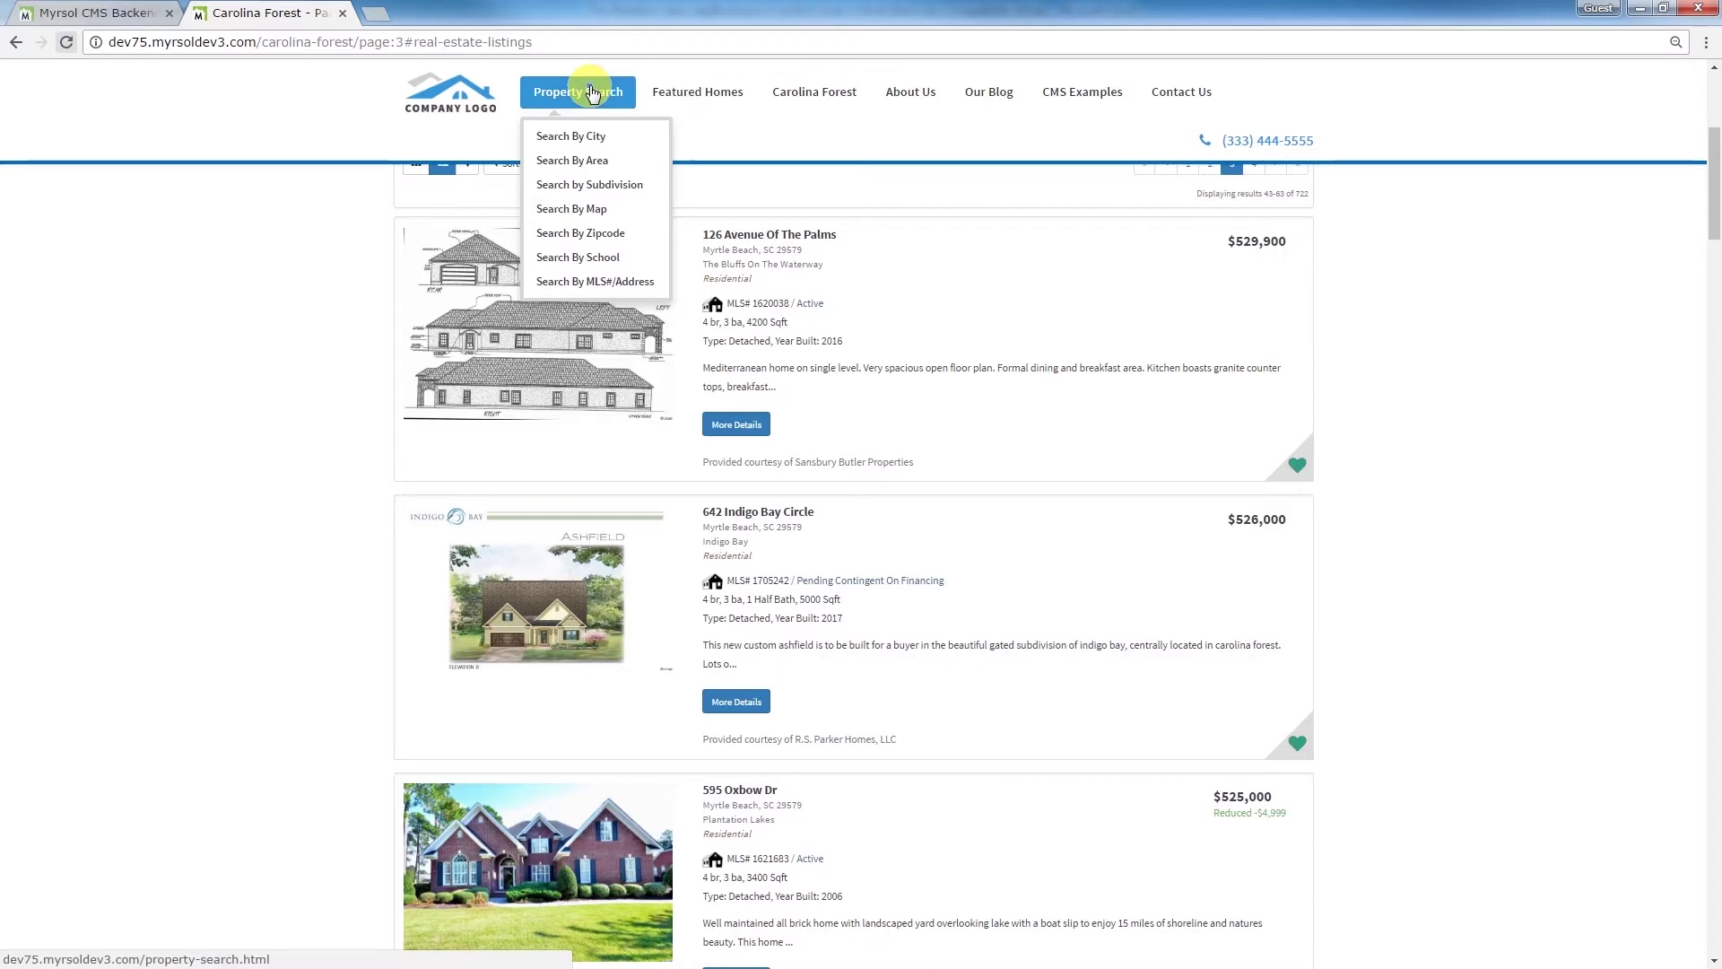
{"action": "left_click", "coordinate": [604, 184]}
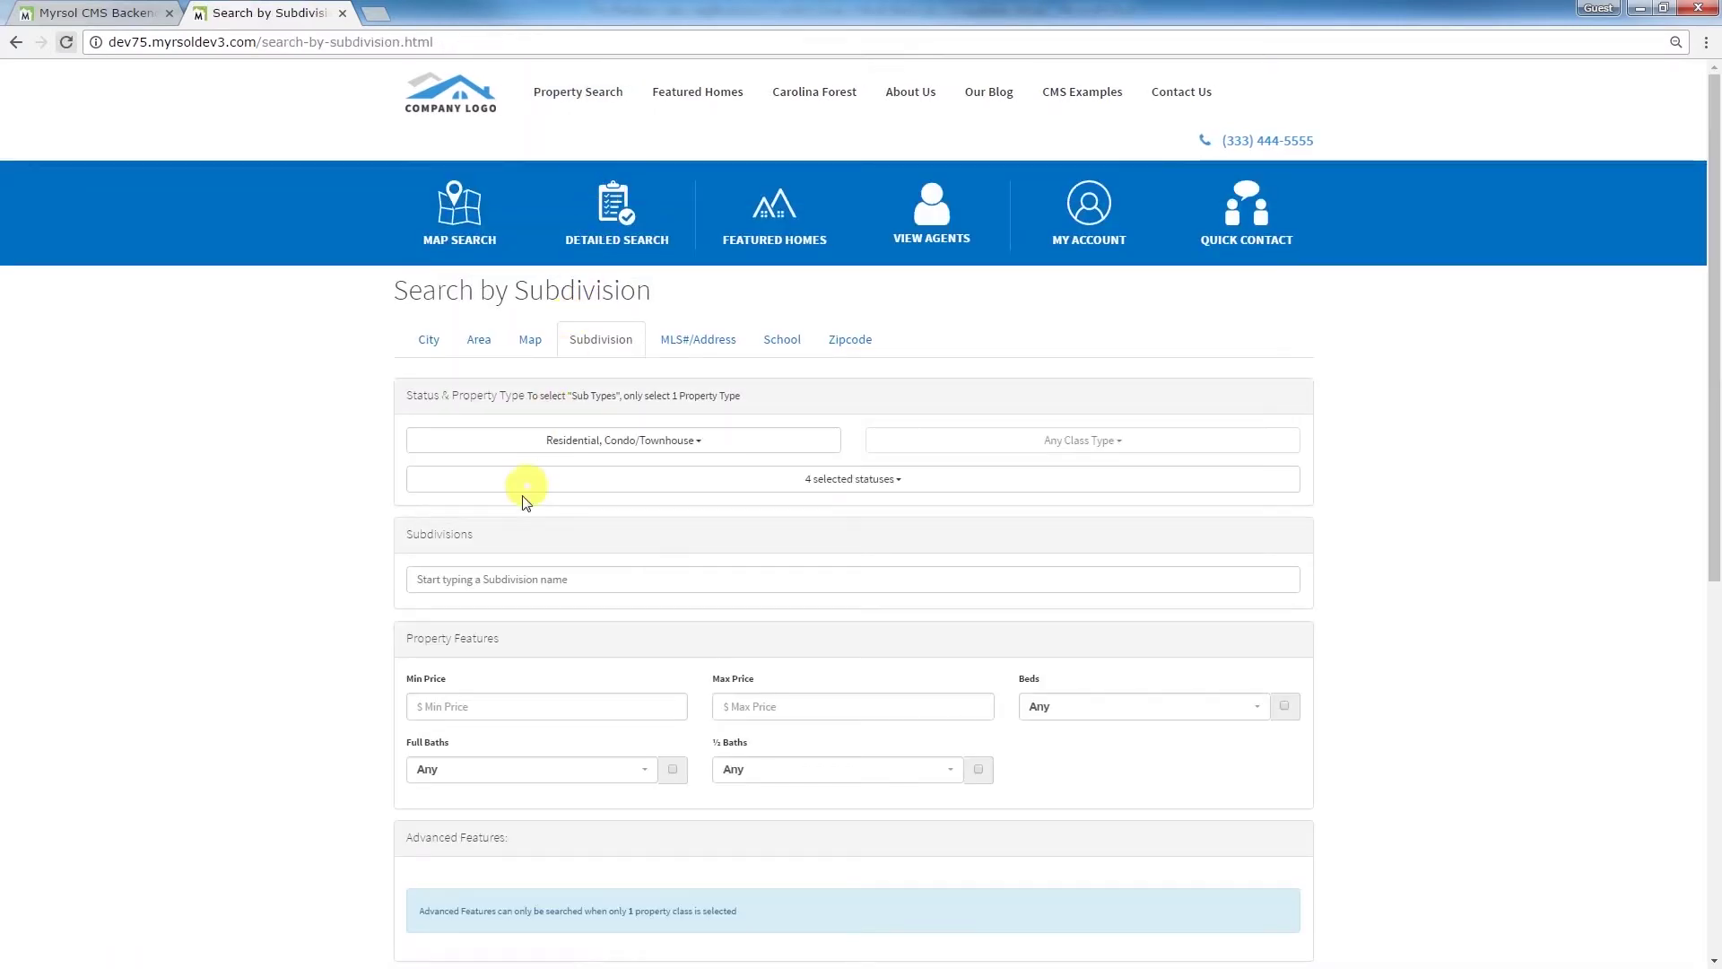
{"action": "scroll", "coordinate": [390, 801], "scroll_direction": "down", "scroll_amount": 3}
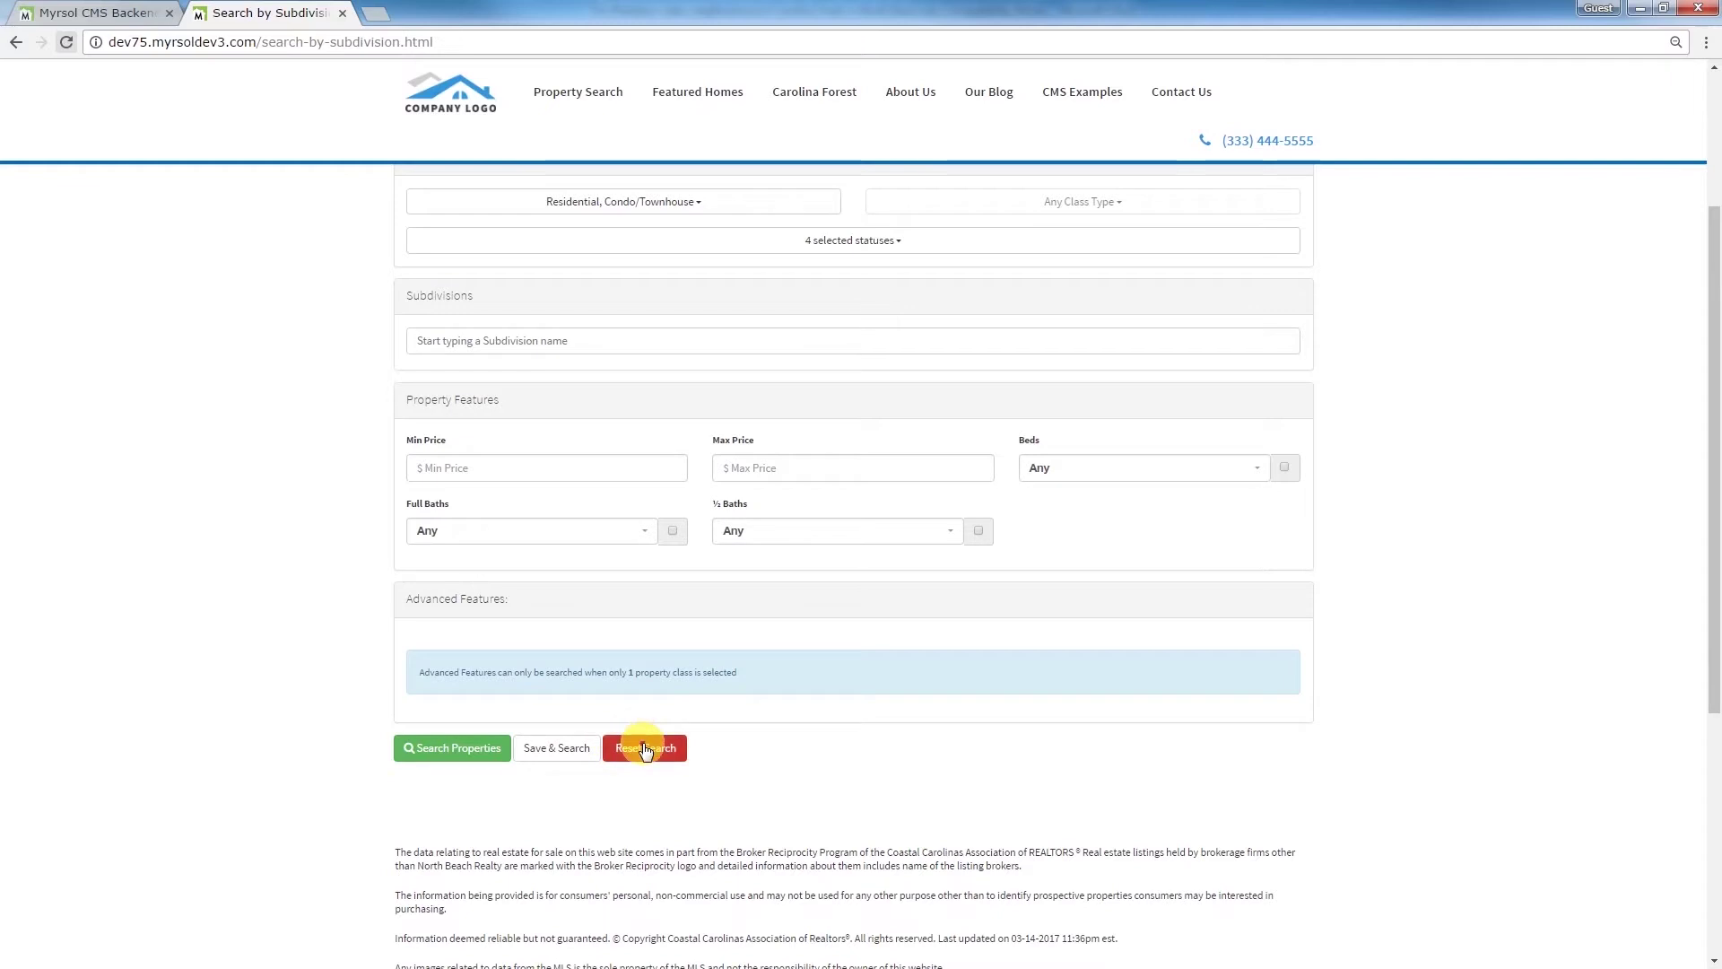
{"action": "left_click", "coordinate": [645, 748]}
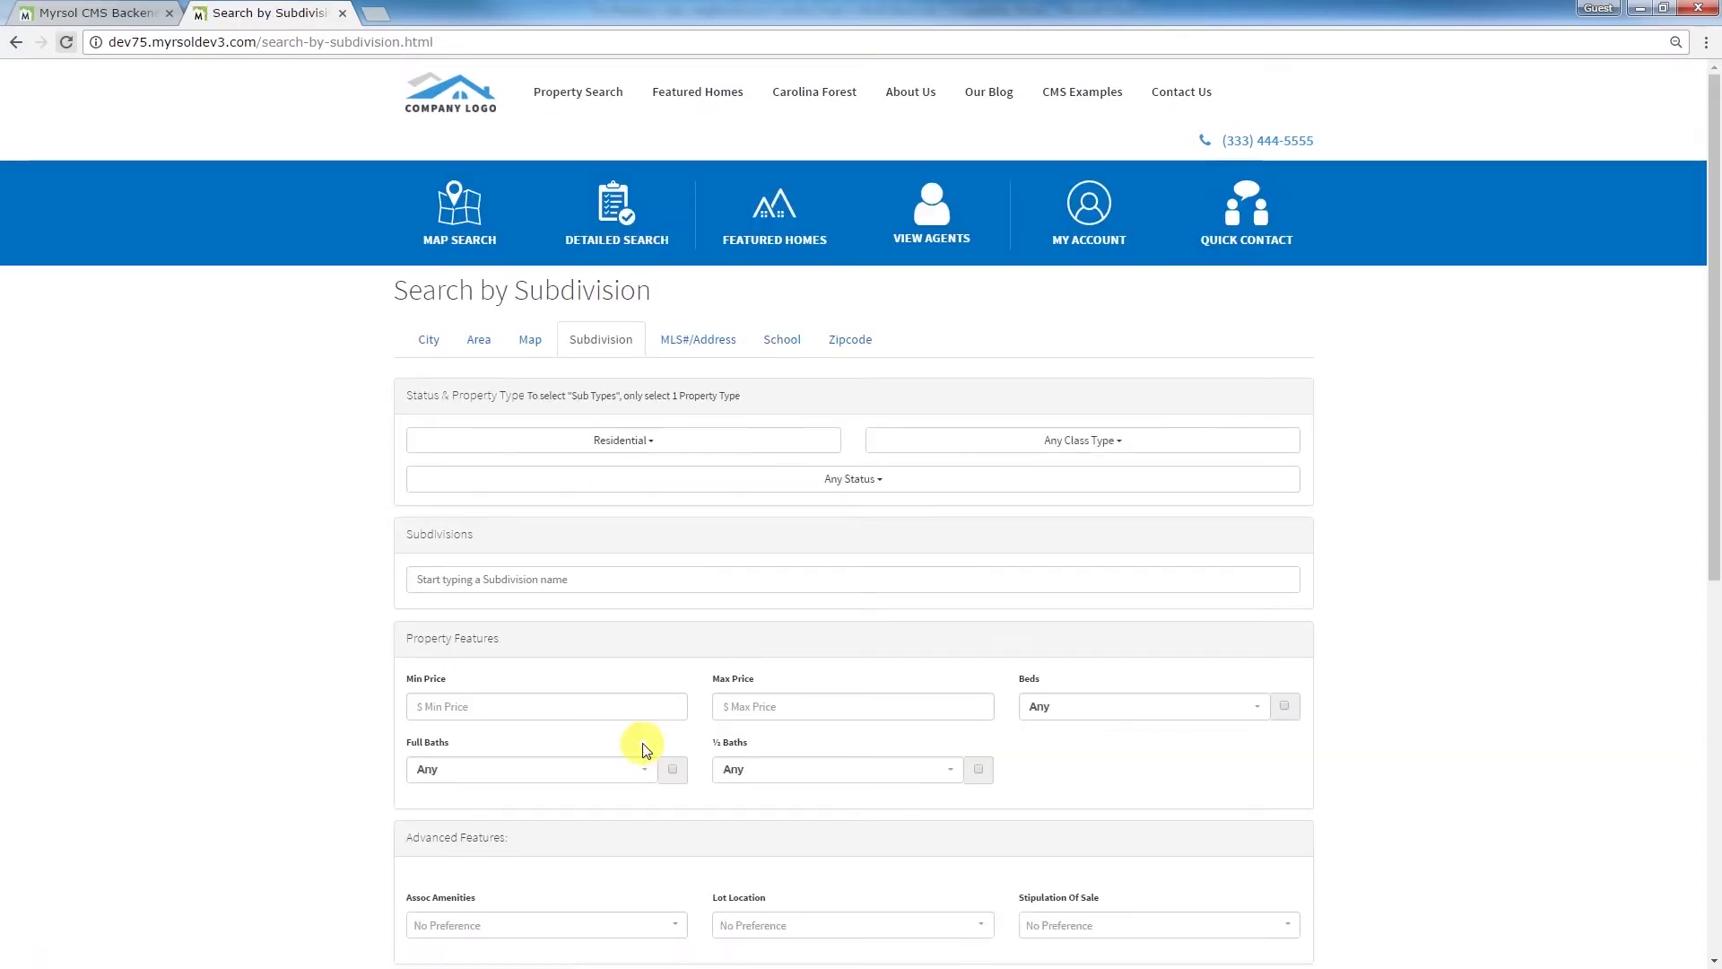
Step: Set the subdivision search to the Residential, Condo/Townhouse and Land property types with Active status
{"action": "left_click", "coordinate": [617, 441]}
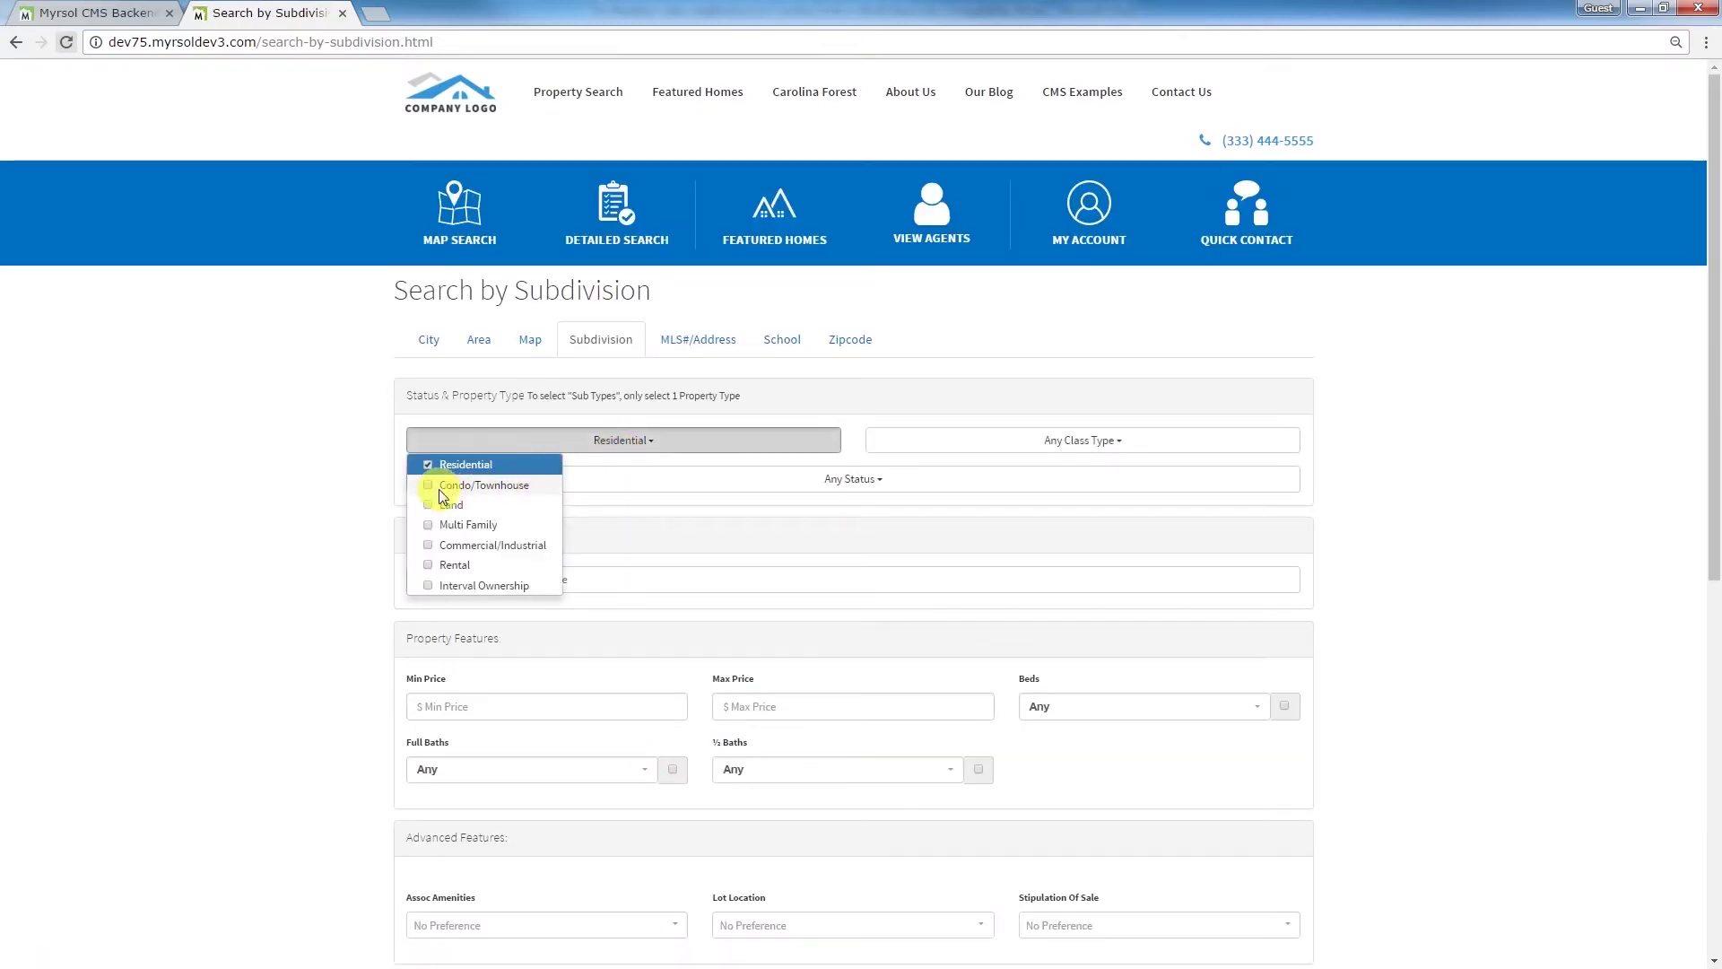
{"action": "left_click", "coordinate": [429, 487]}
{"action": "left_click", "coordinate": [429, 505]}
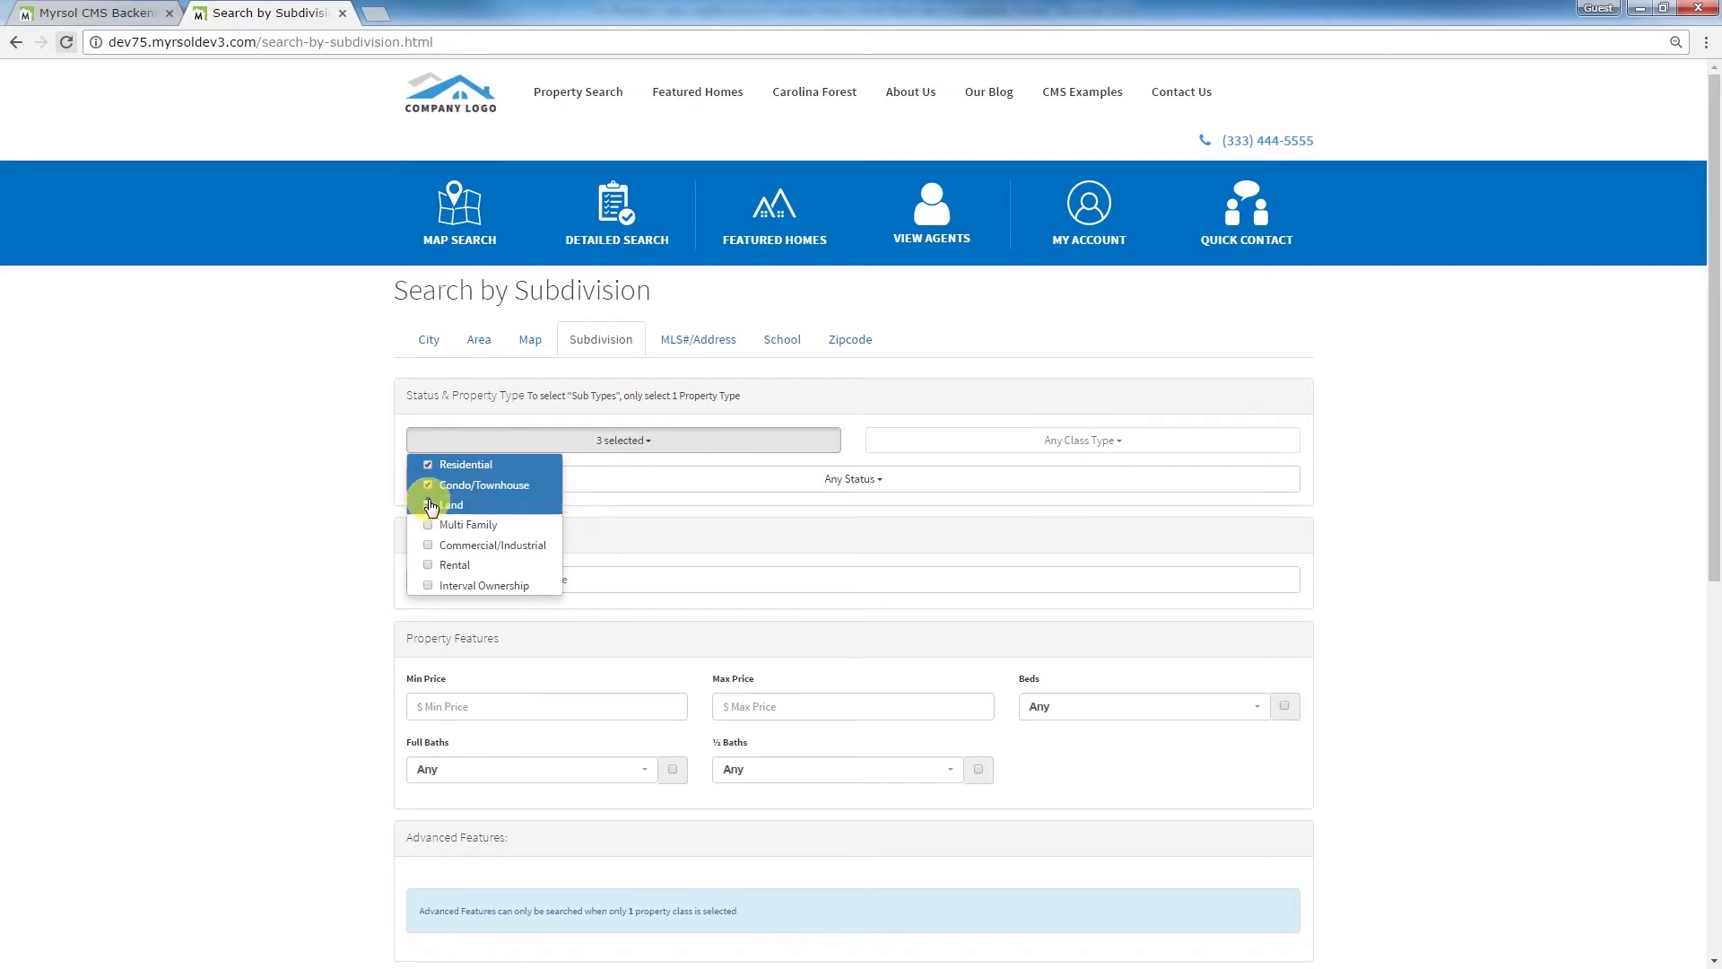
{"action": "left_click", "coordinate": [808, 476]}
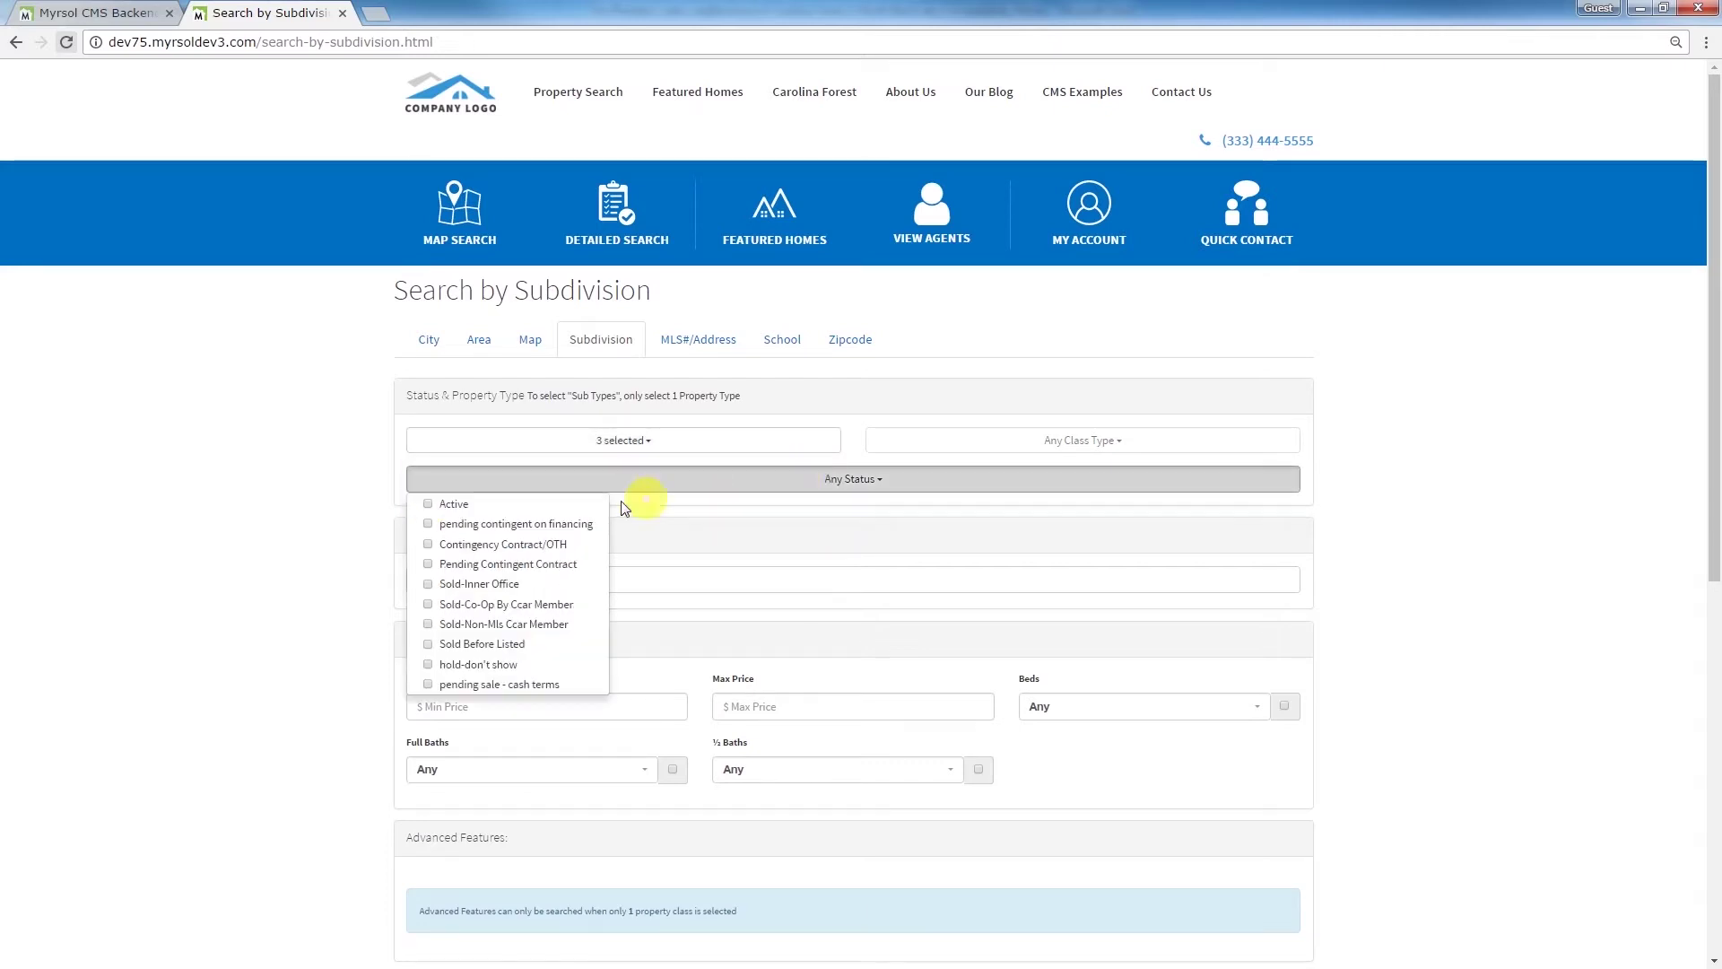
{"action": "left_click", "coordinate": [428, 504]}
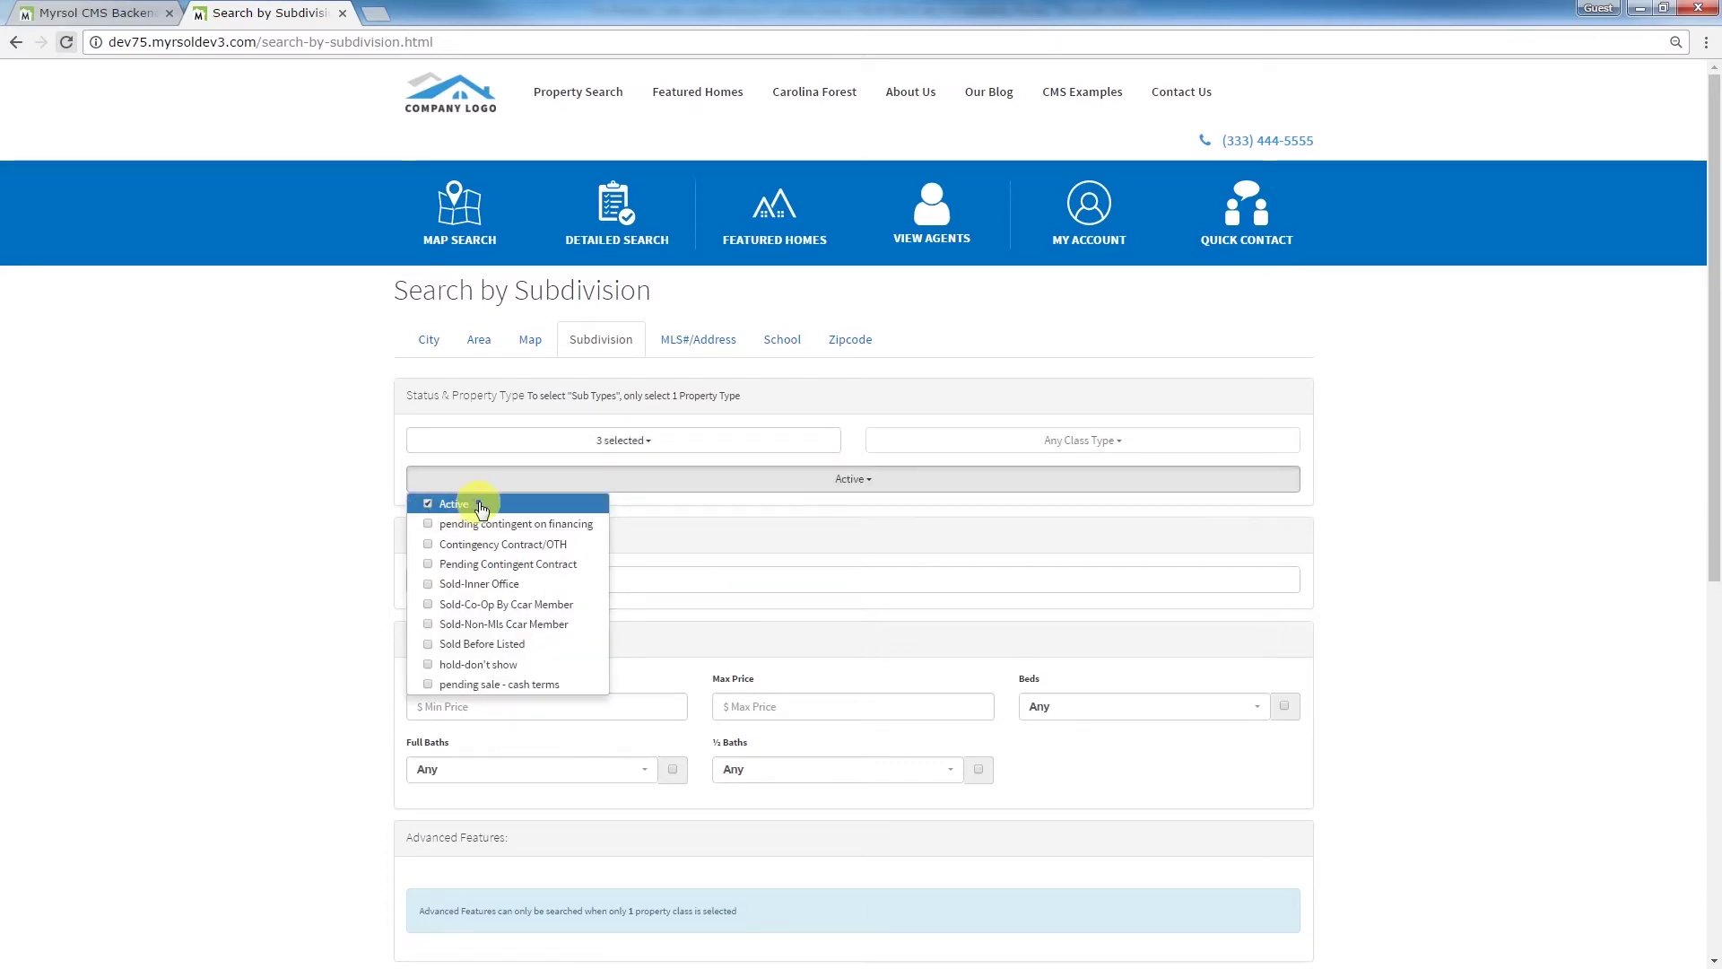
{"action": "left_click", "coordinate": [757, 538]}
Step: Add Plantation Lakes as the subdivision and run the property search
{"action": "left_click", "coordinate": [577, 582]}
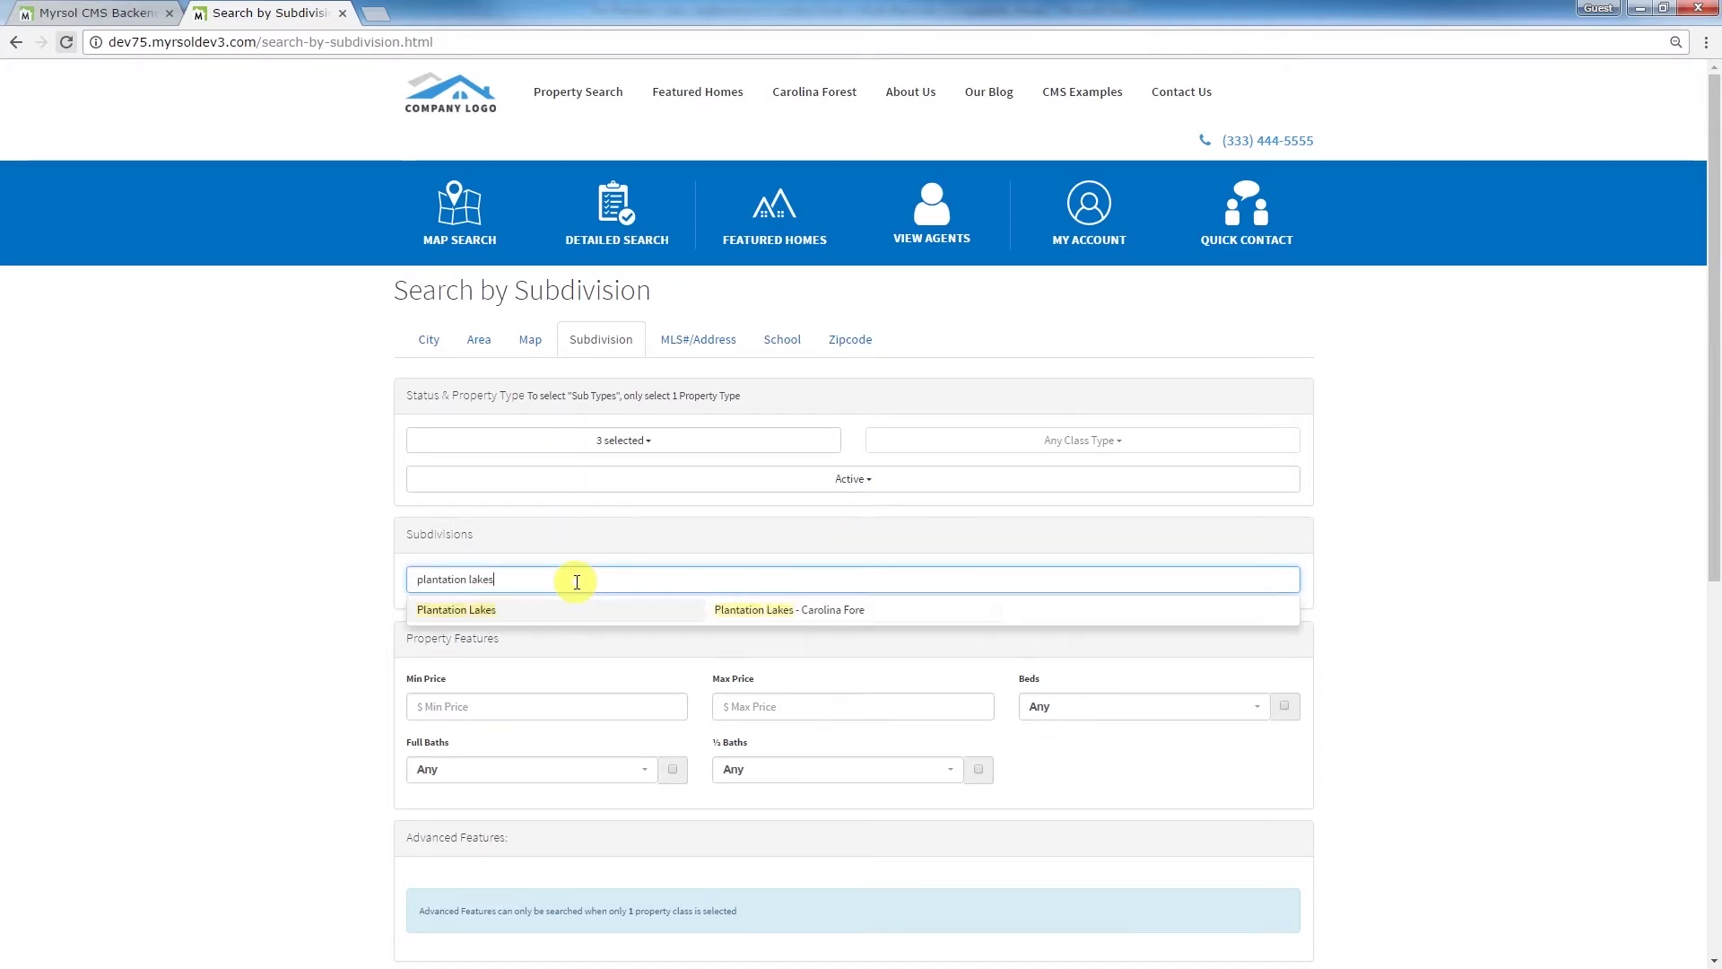
{"action": "left_click", "coordinate": [464, 611]}
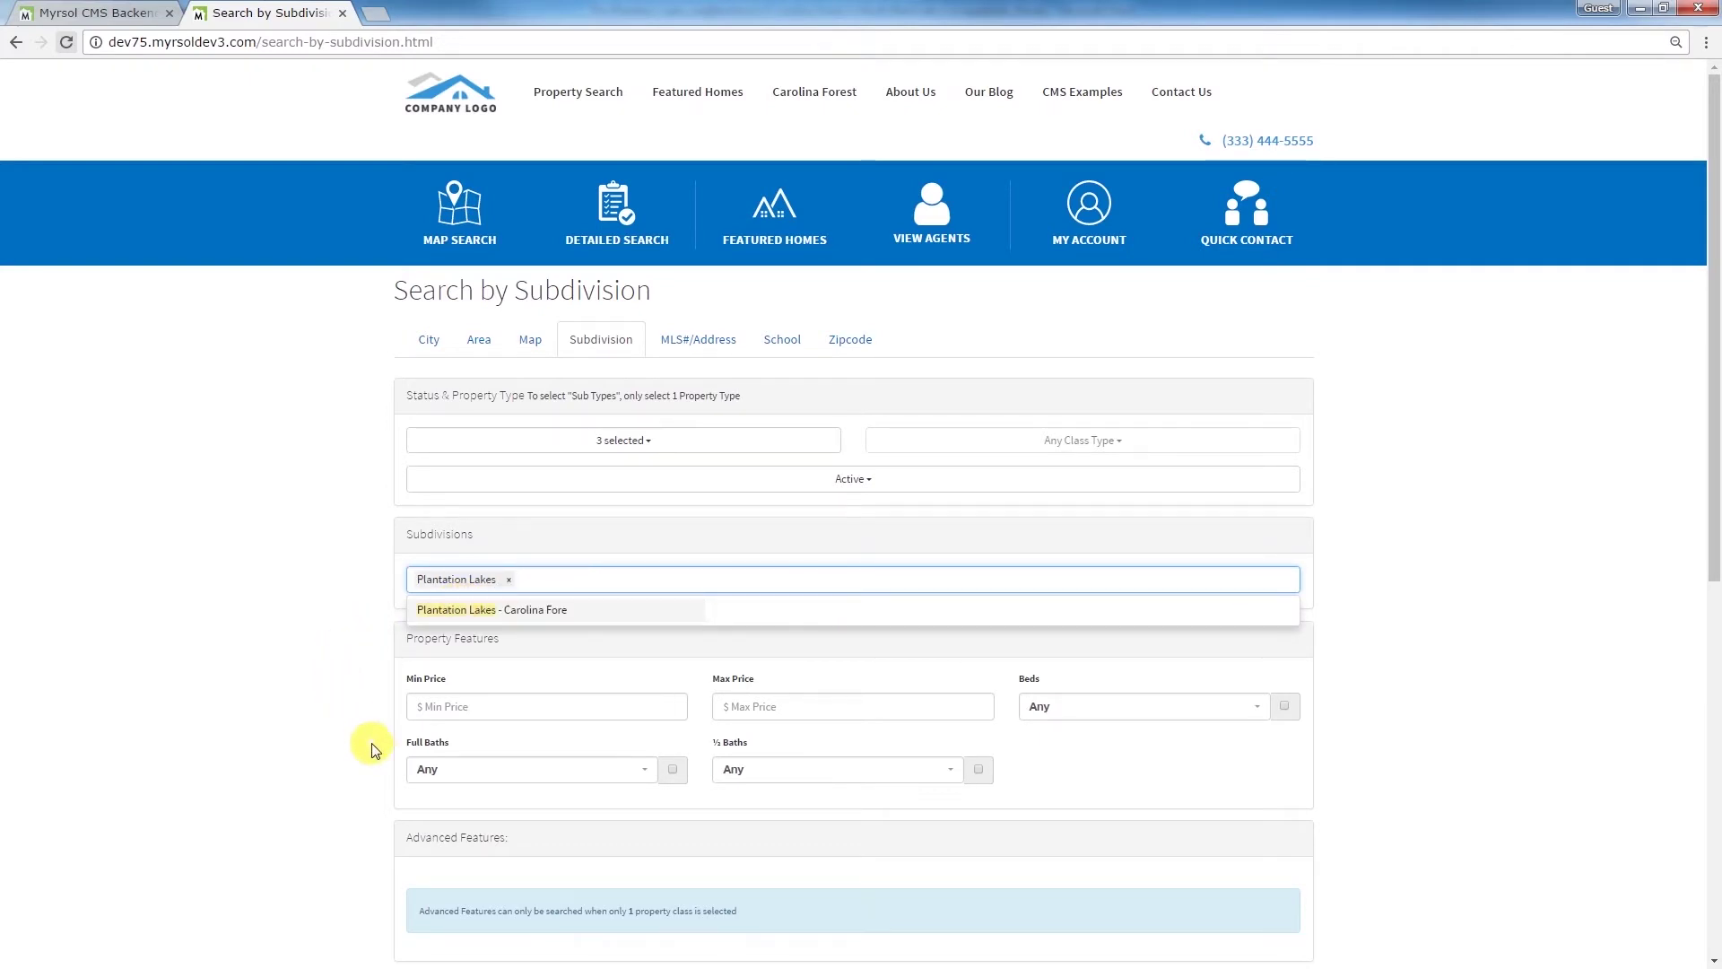
{"action": "scroll", "coordinate": [468, 820], "scroll_direction": "down", "scroll_amount": 3}
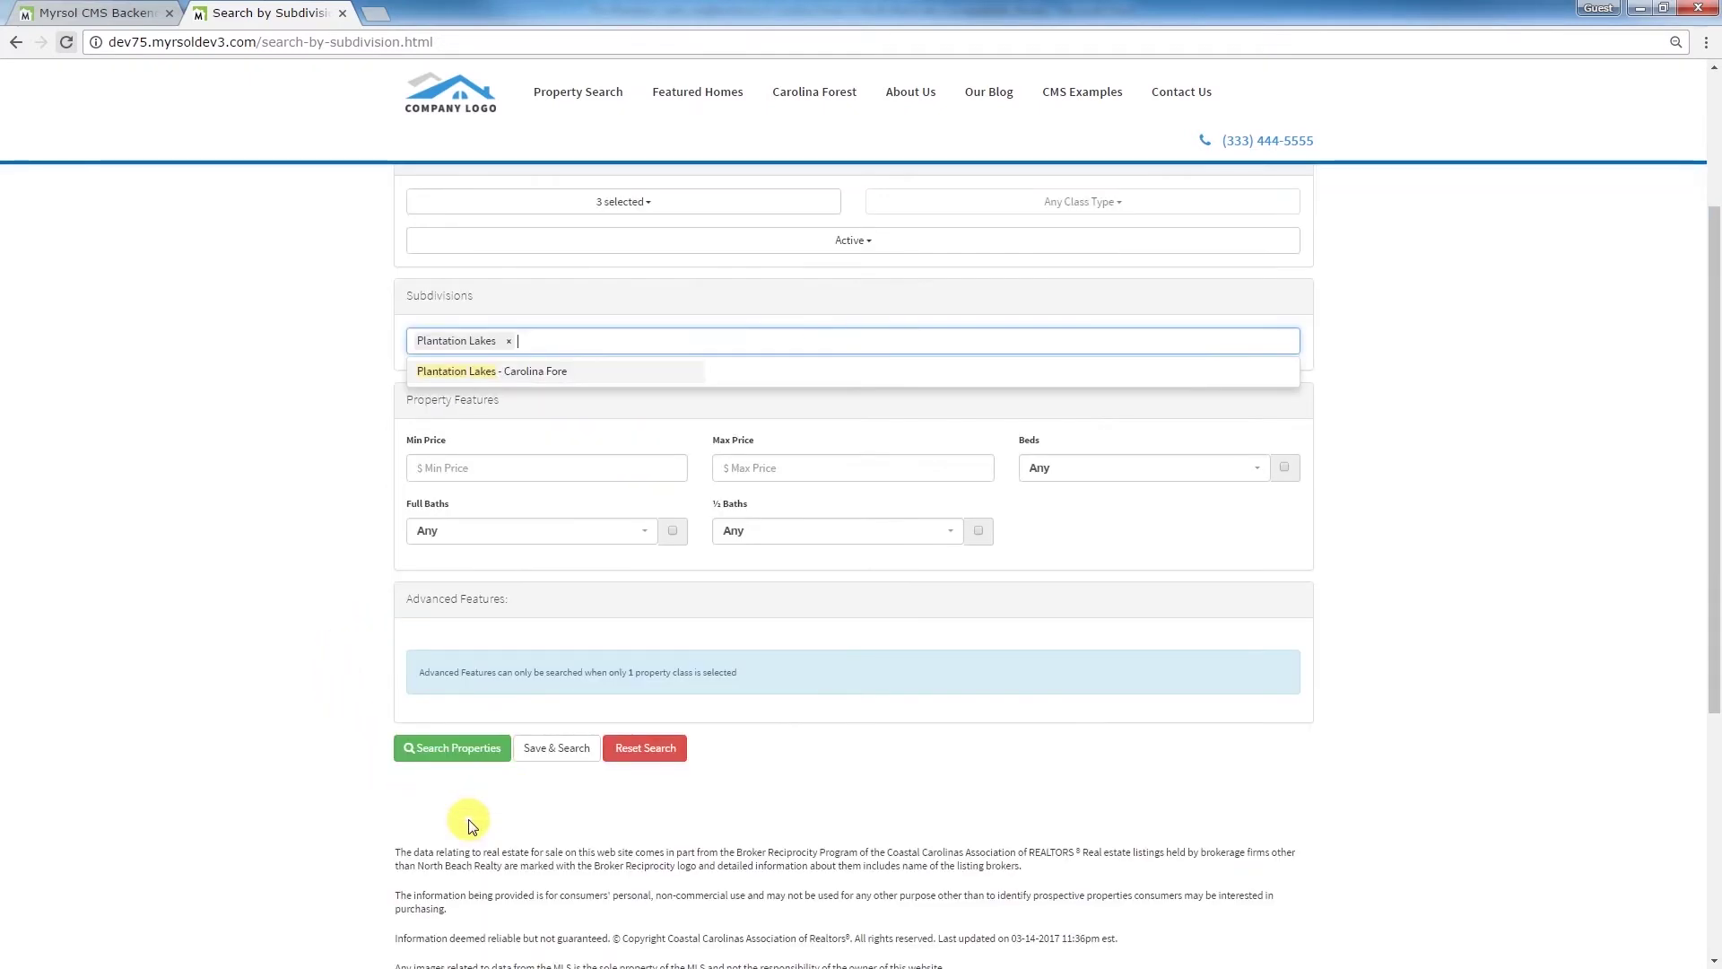
{"action": "left_click", "coordinate": [446, 753]}
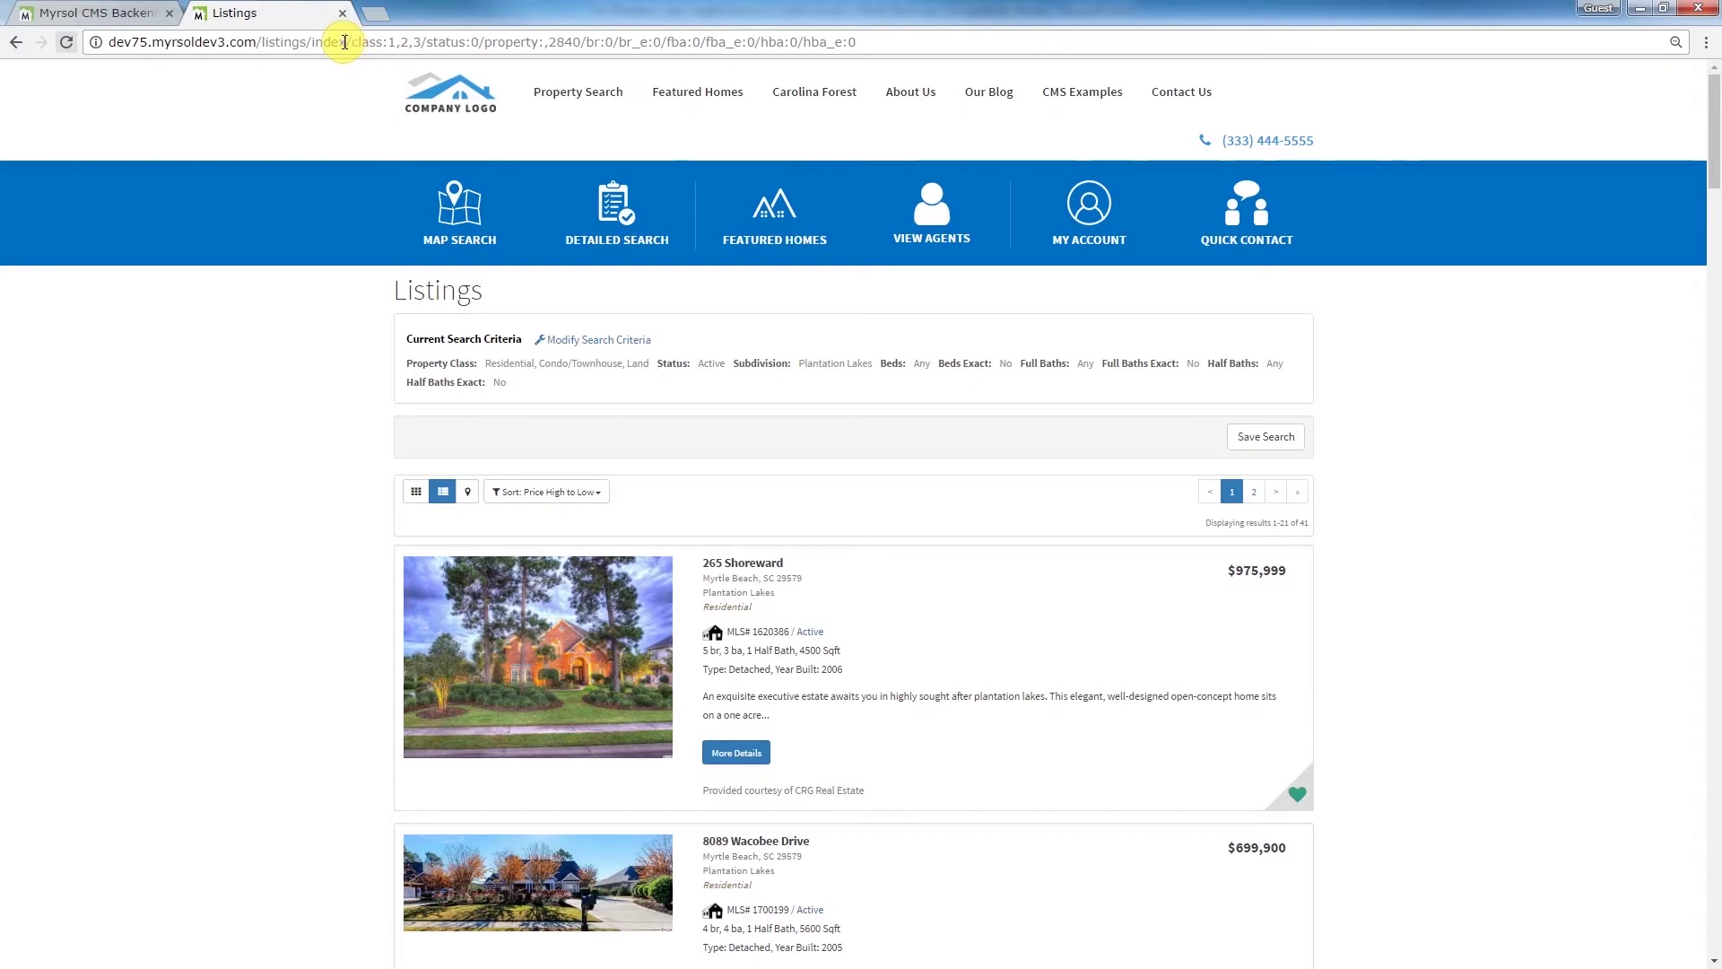
Step: Enable the new page's listings query in the CMS and fill it with the results URL's criteria from "/class:1,2,3" to the end
{"action": "left_click_drag", "start_coordinate": [348, 42], "coordinate": [844, 45]}
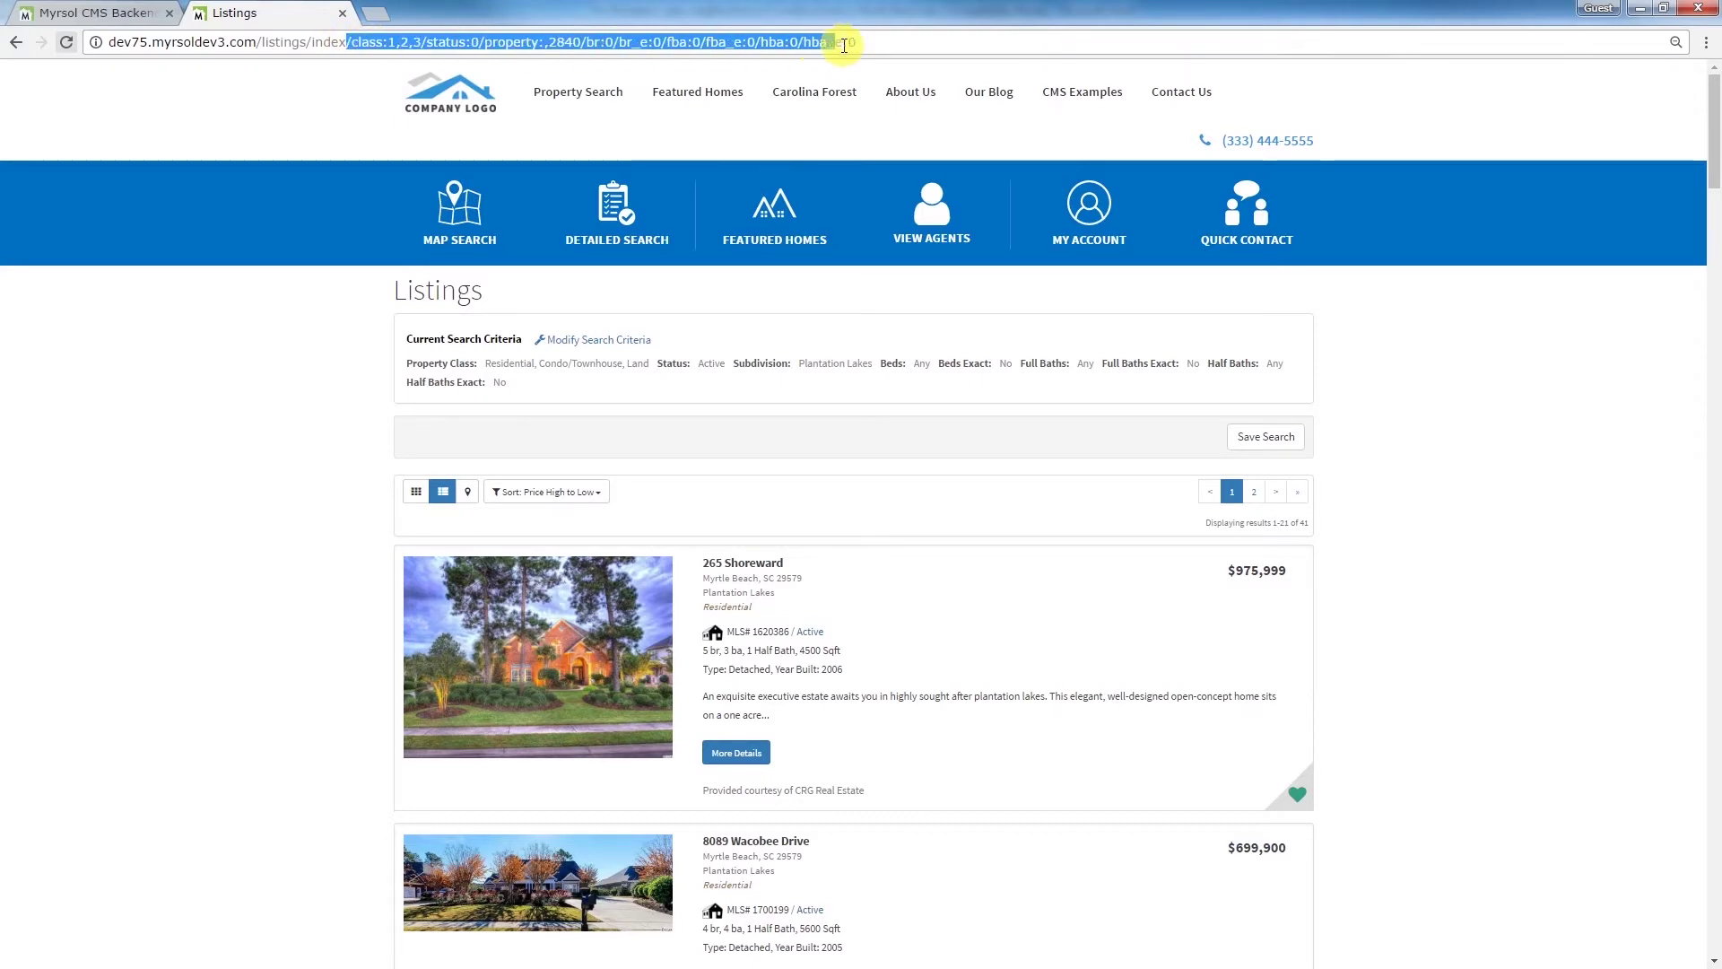
{"action": "right_click", "coordinate": [757, 41]}
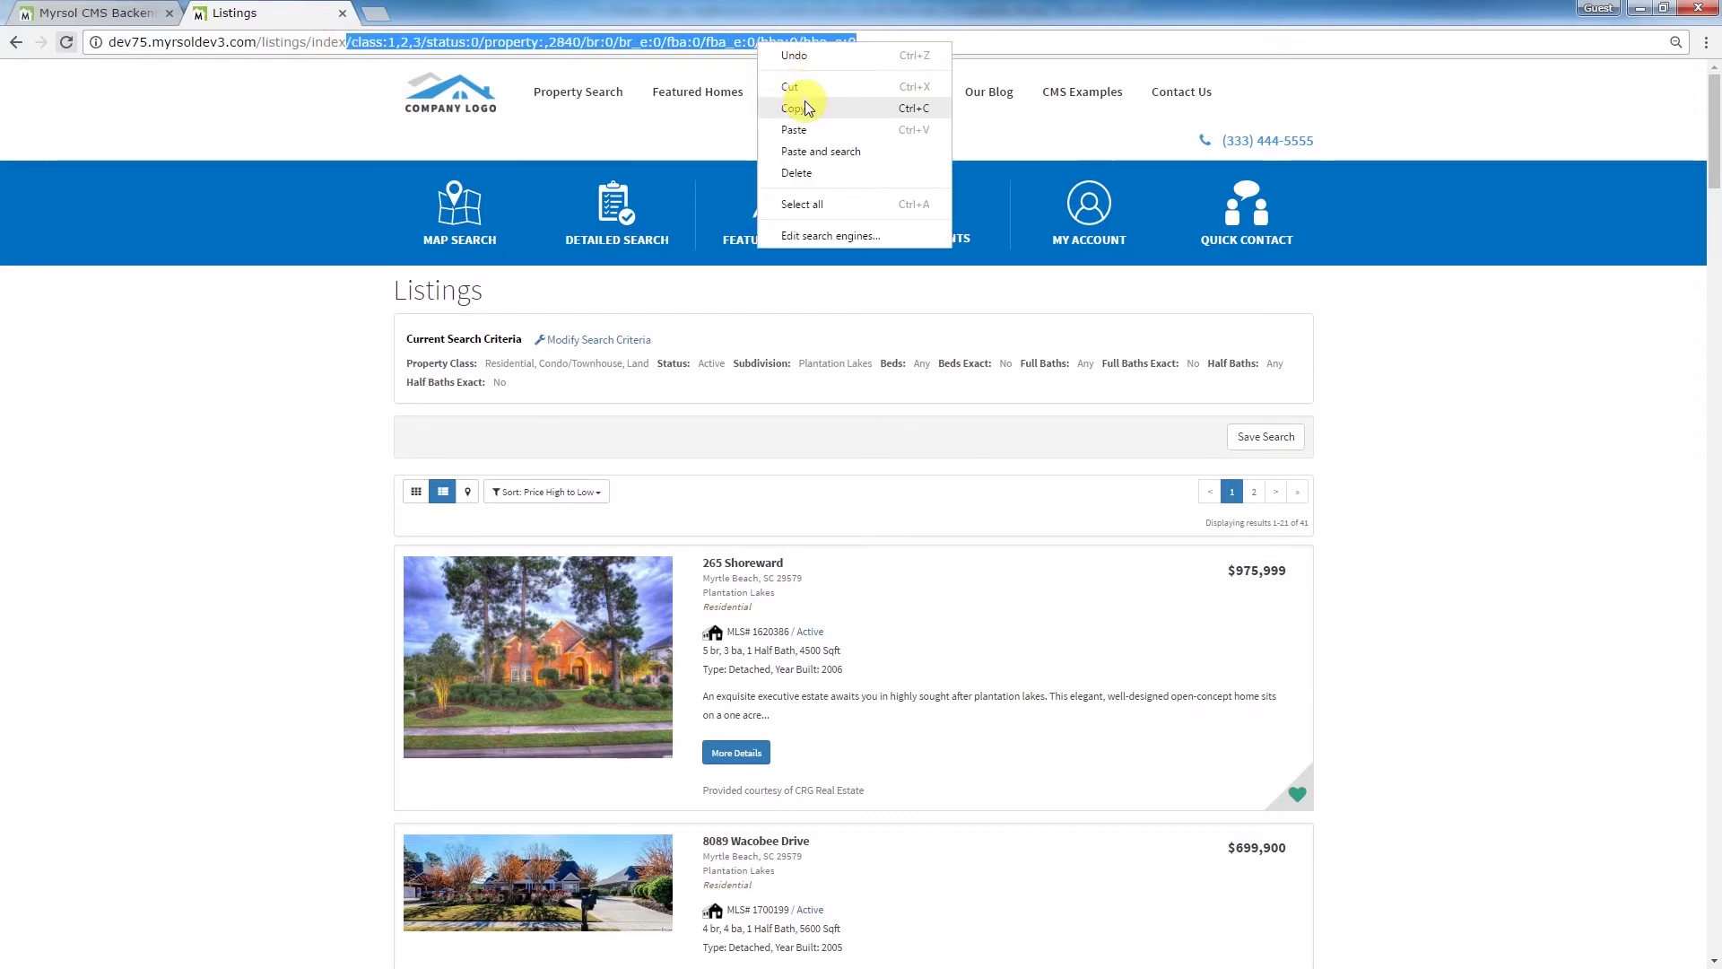
{"action": "left_click", "coordinate": [804, 104]}
{"action": "left_click", "coordinate": [93, 15]}
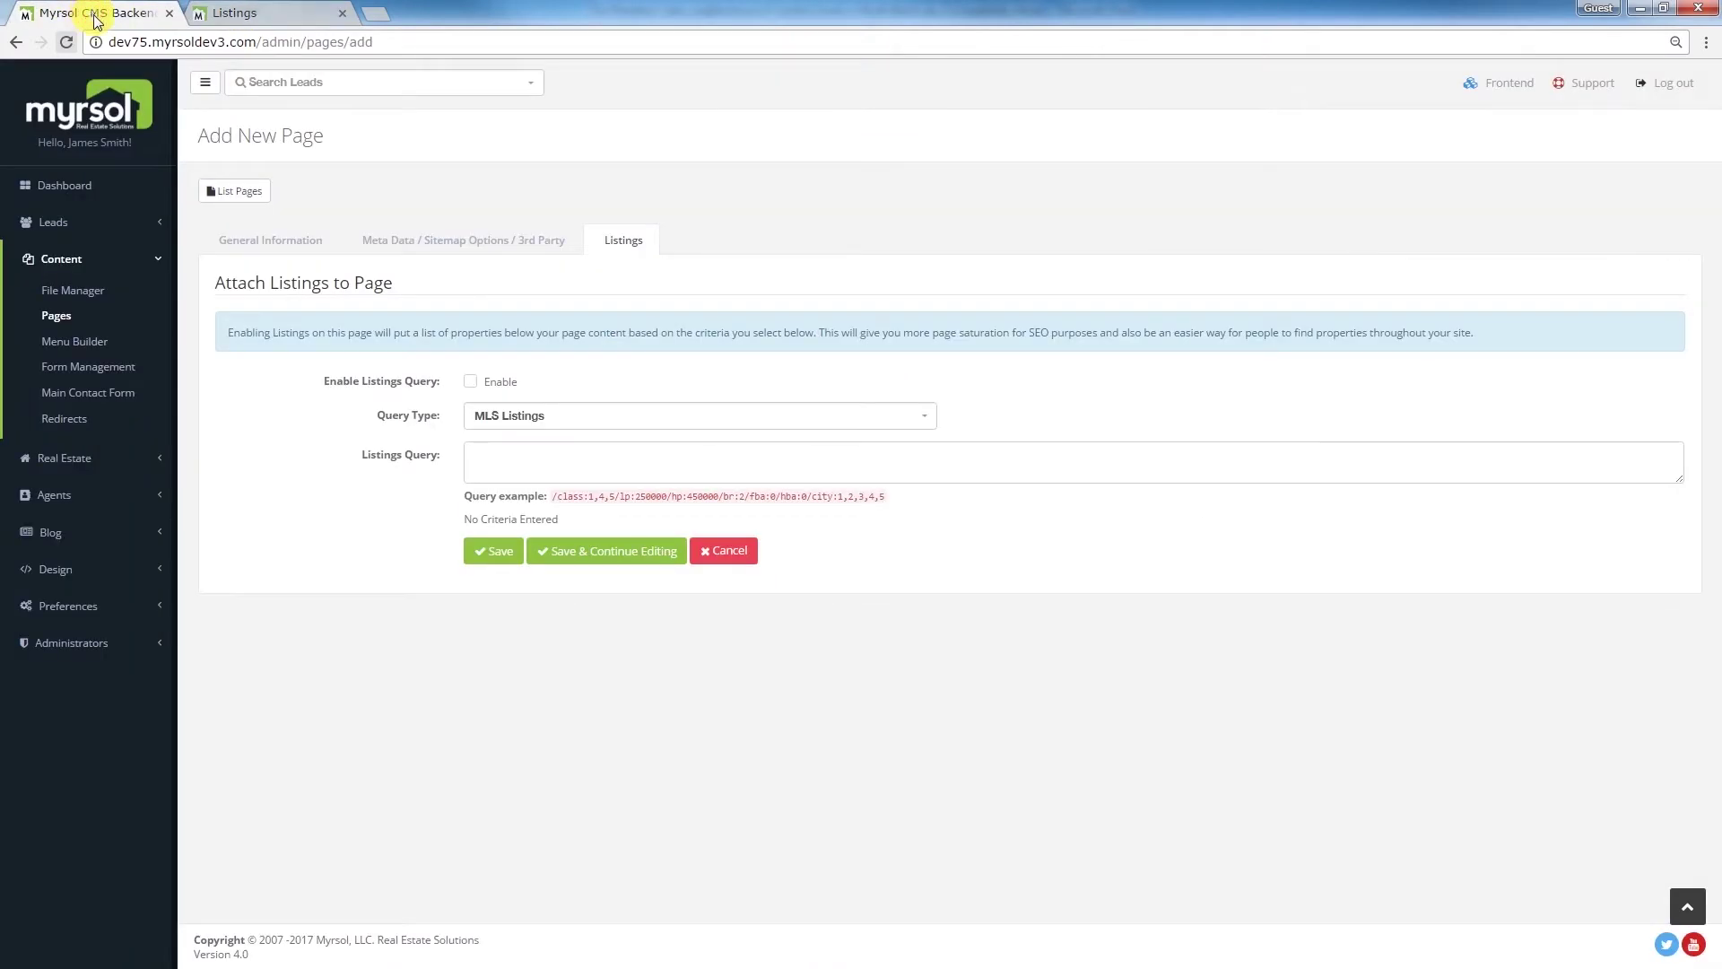
{"action": "left_click", "coordinate": [470, 382]}
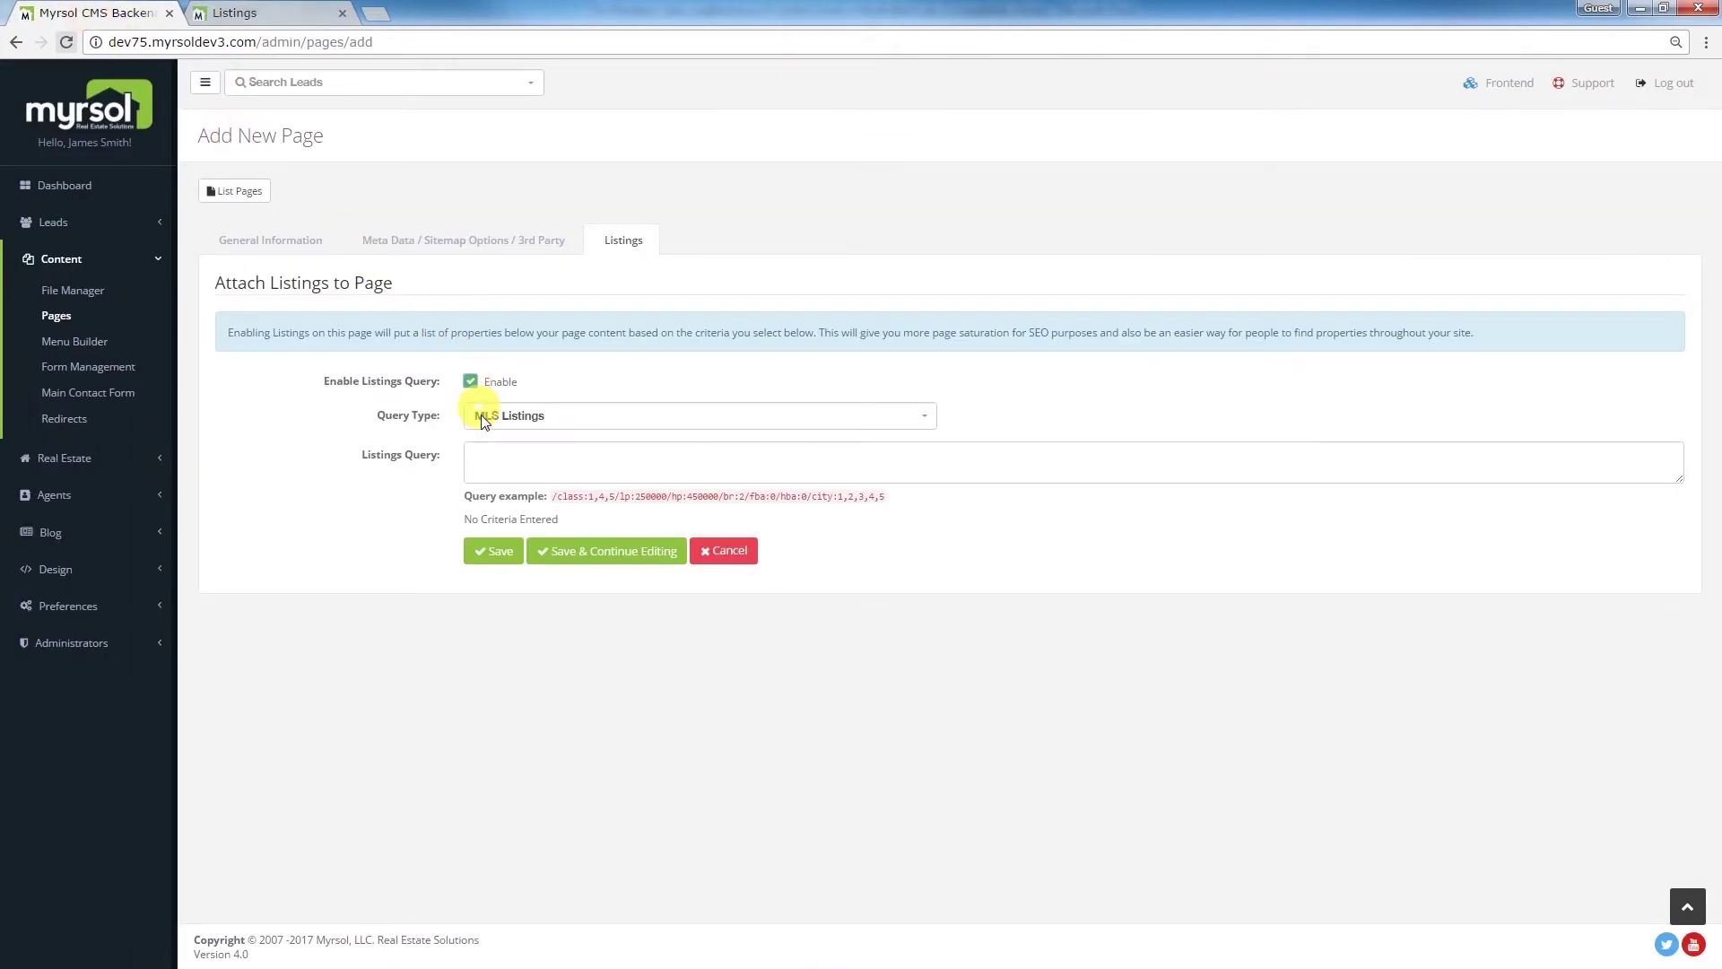
{"action": "right_click", "coordinate": [493, 458]}
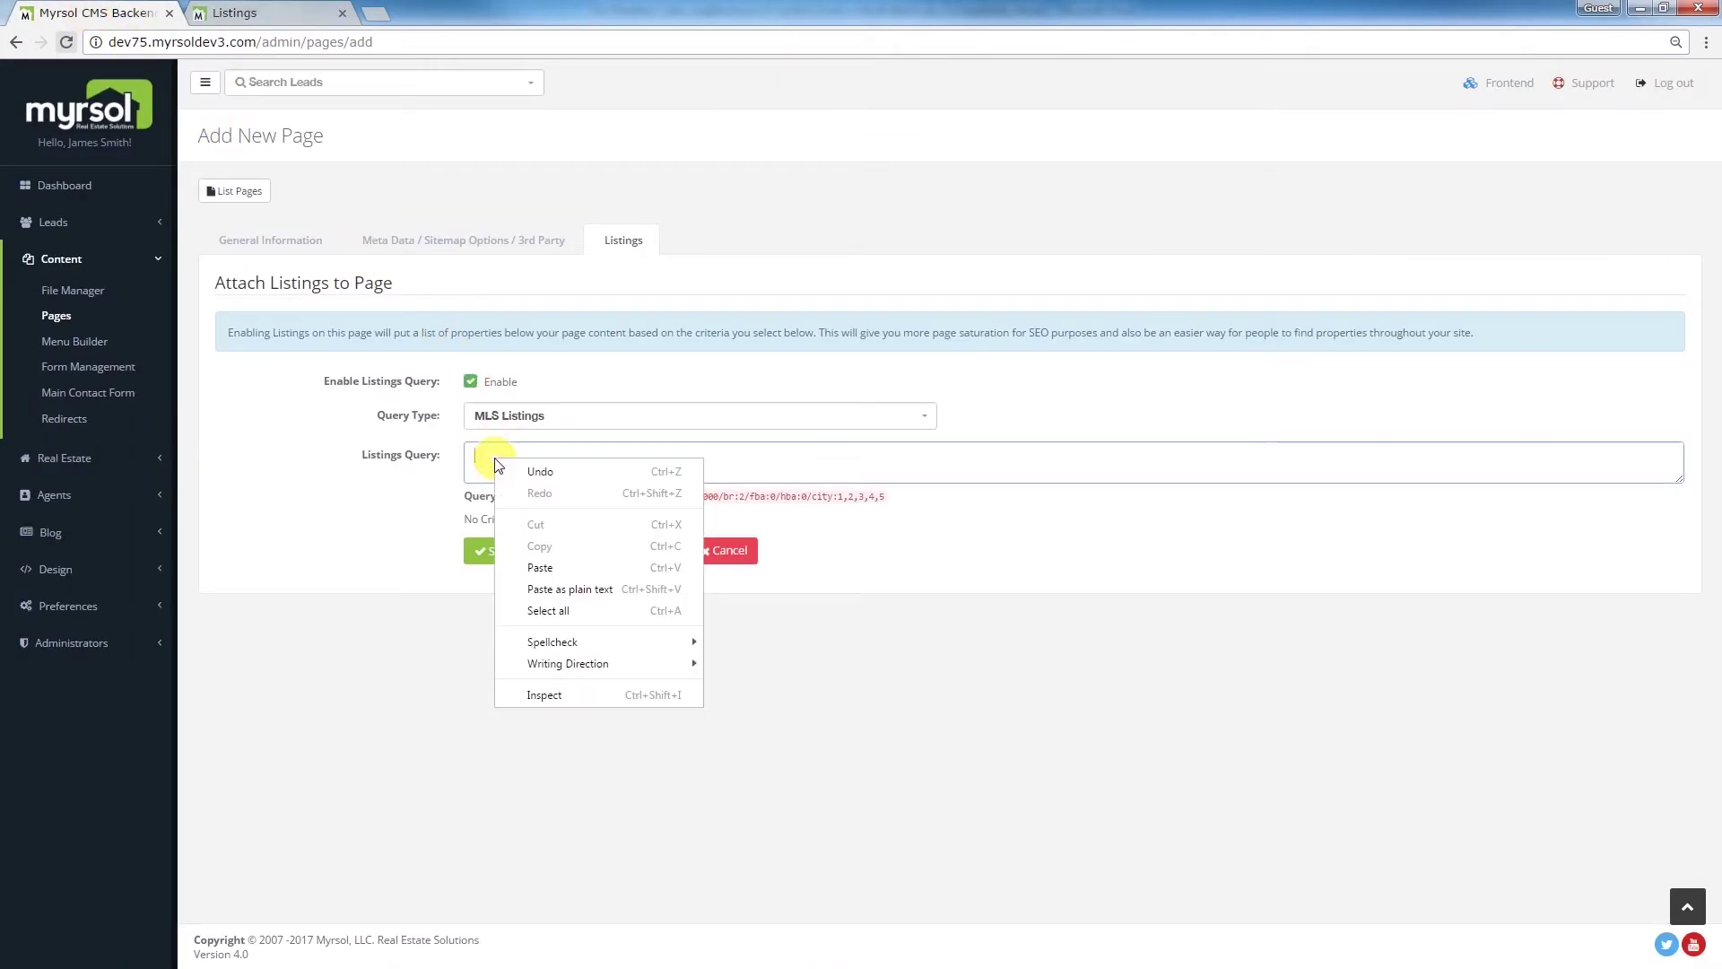
{"action": "left_click", "coordinate": [539, 566]}
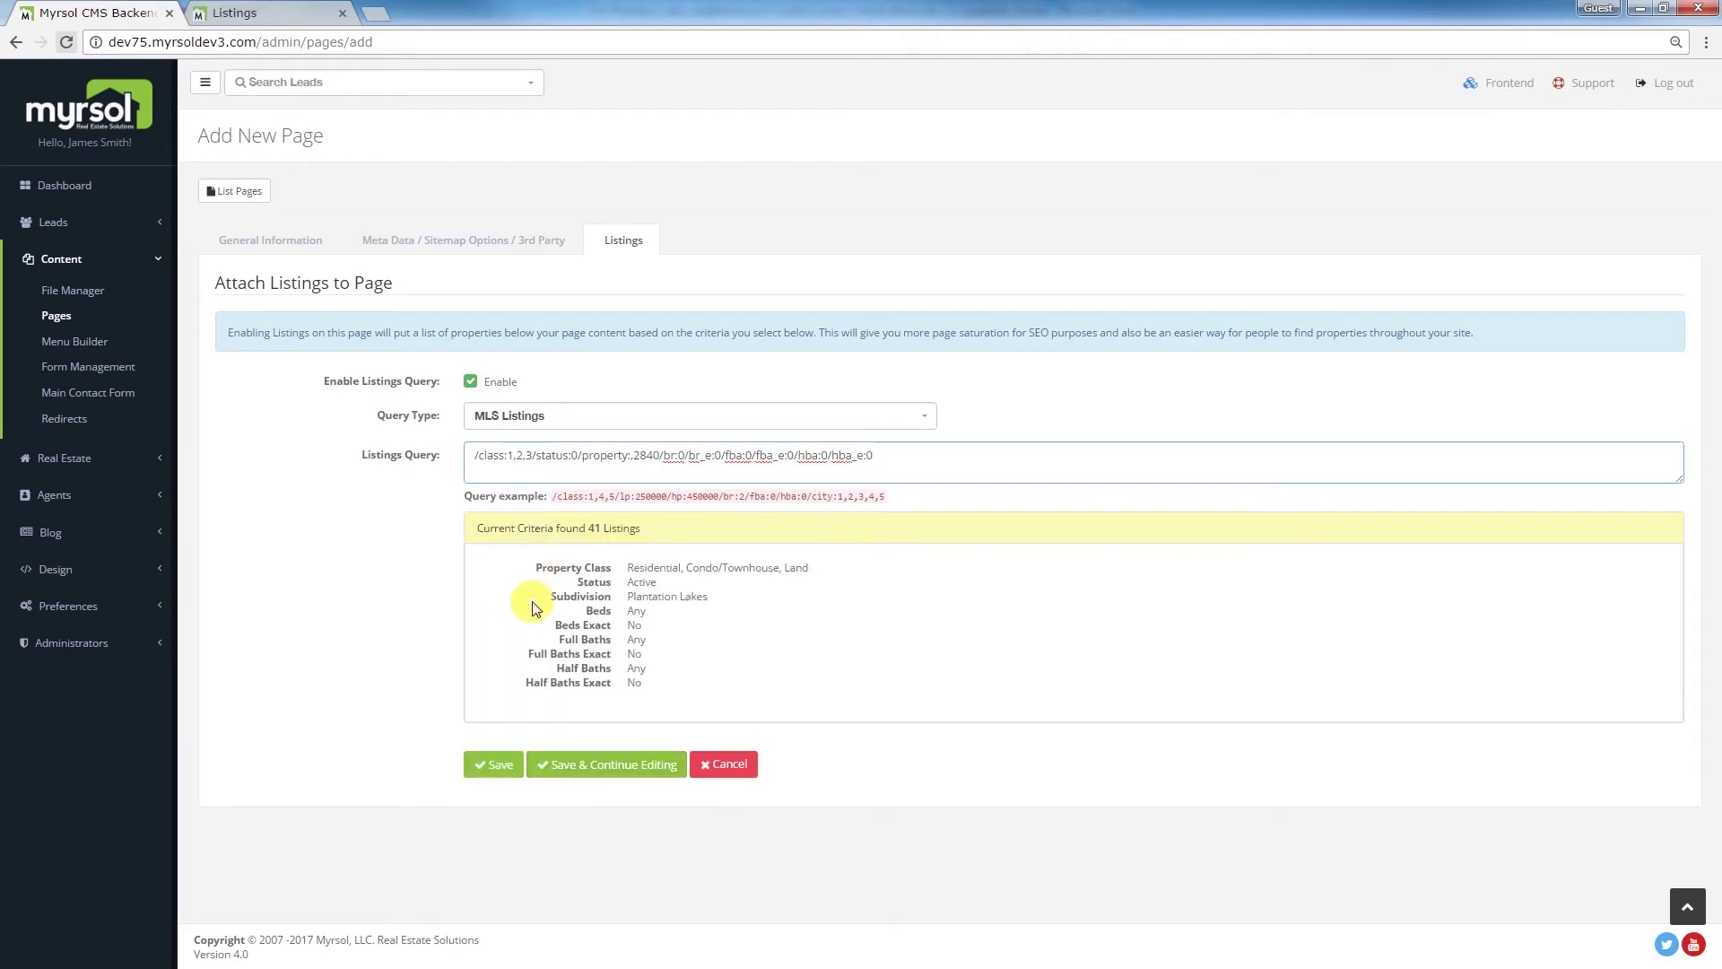
Step: Save the Plantation Lakes page while keeping it open for editing, and view the live page
{"action": "left_click", "coordinate": [574, 765]}
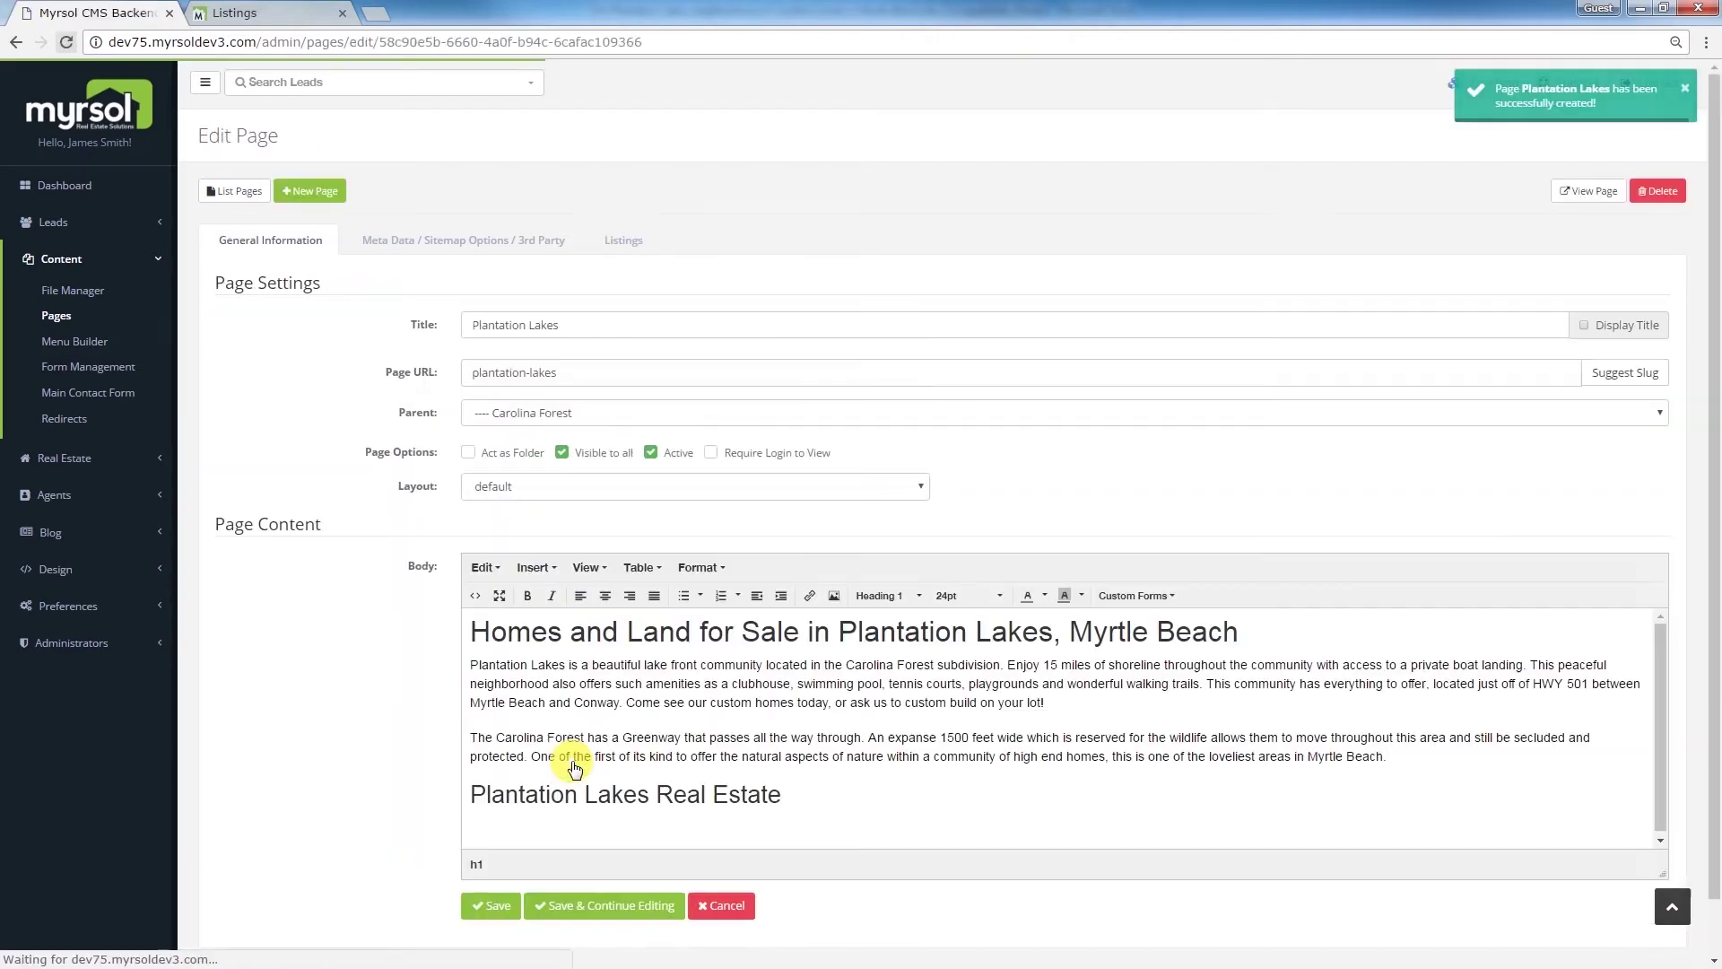
{"action": "left_click", "coordinate": [1591, 194]}
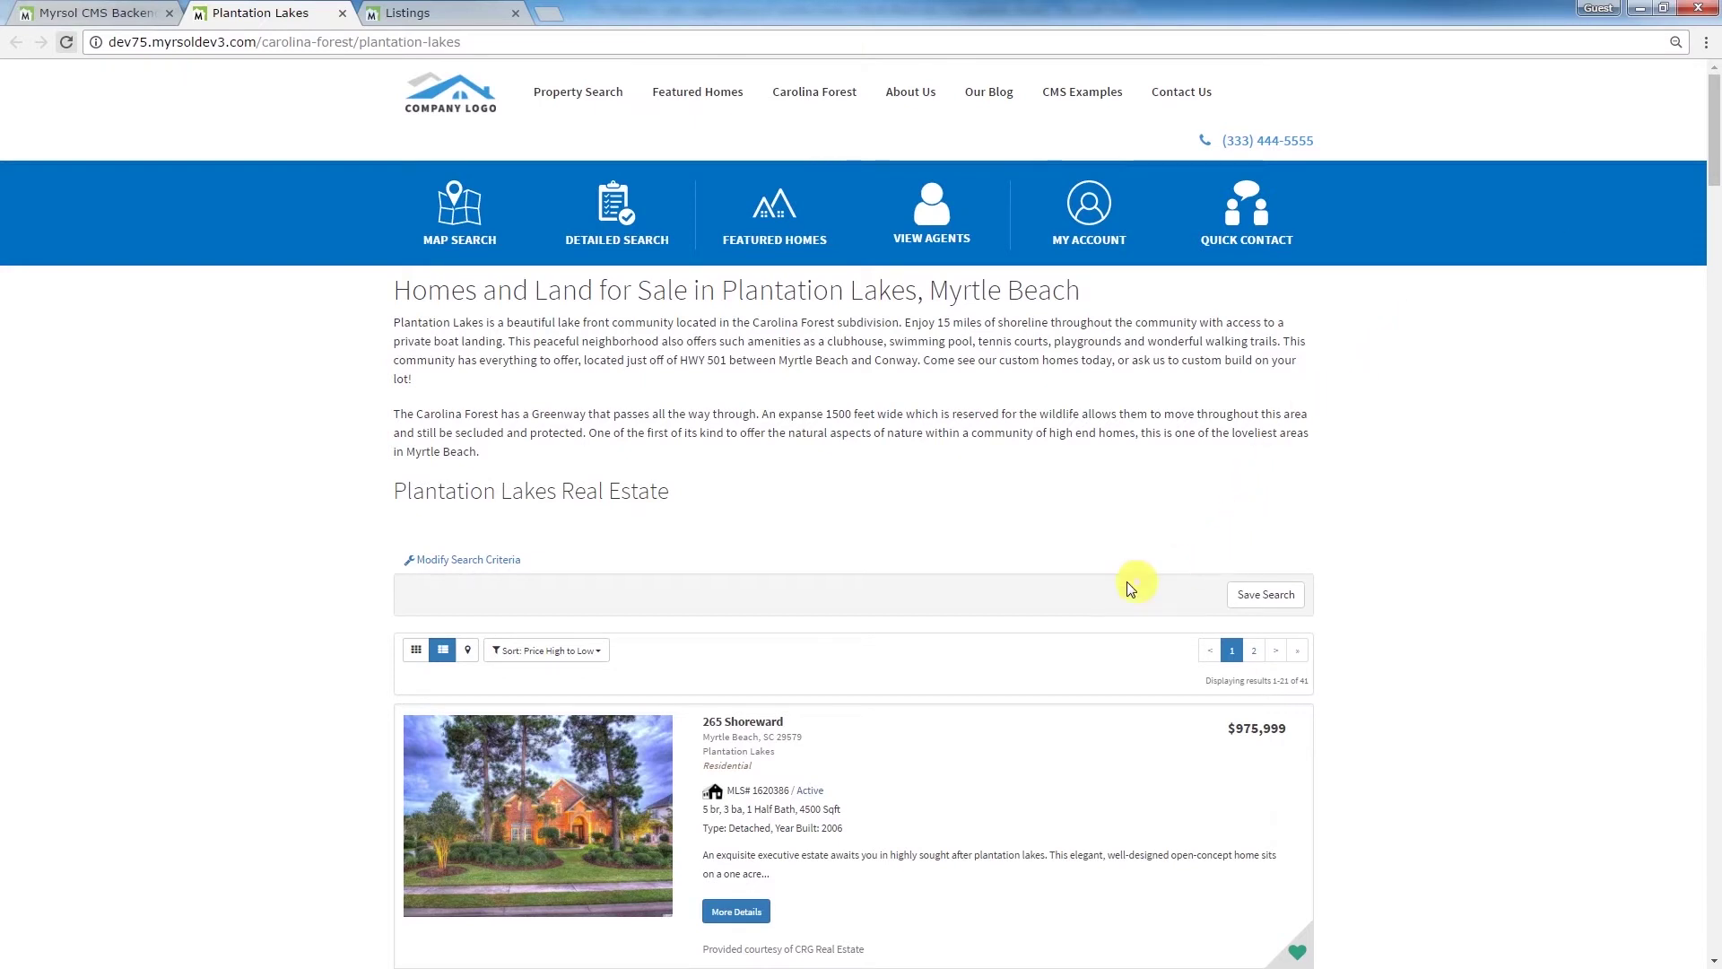
Step: Switch to the CMS backend and open the main navigation group's menu items in the Menu Builder
{"action": "left_click", "coordinate": [115, 19]}
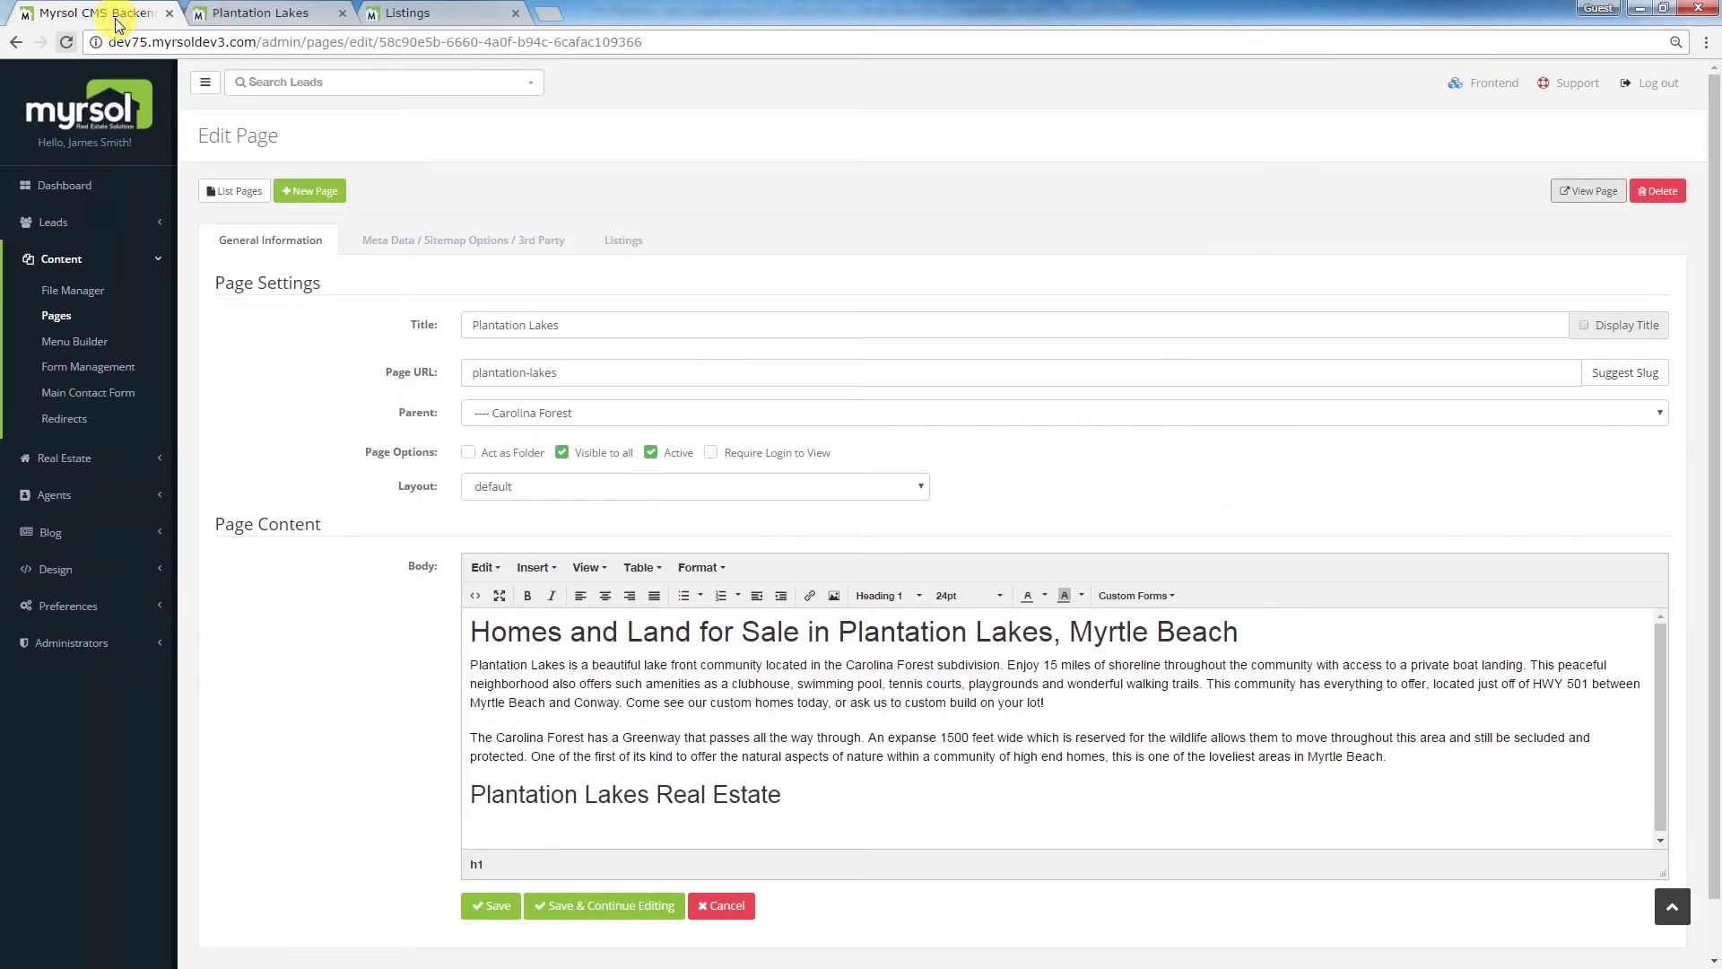
{"action": "left_click", "coordinate": [76, 346]}
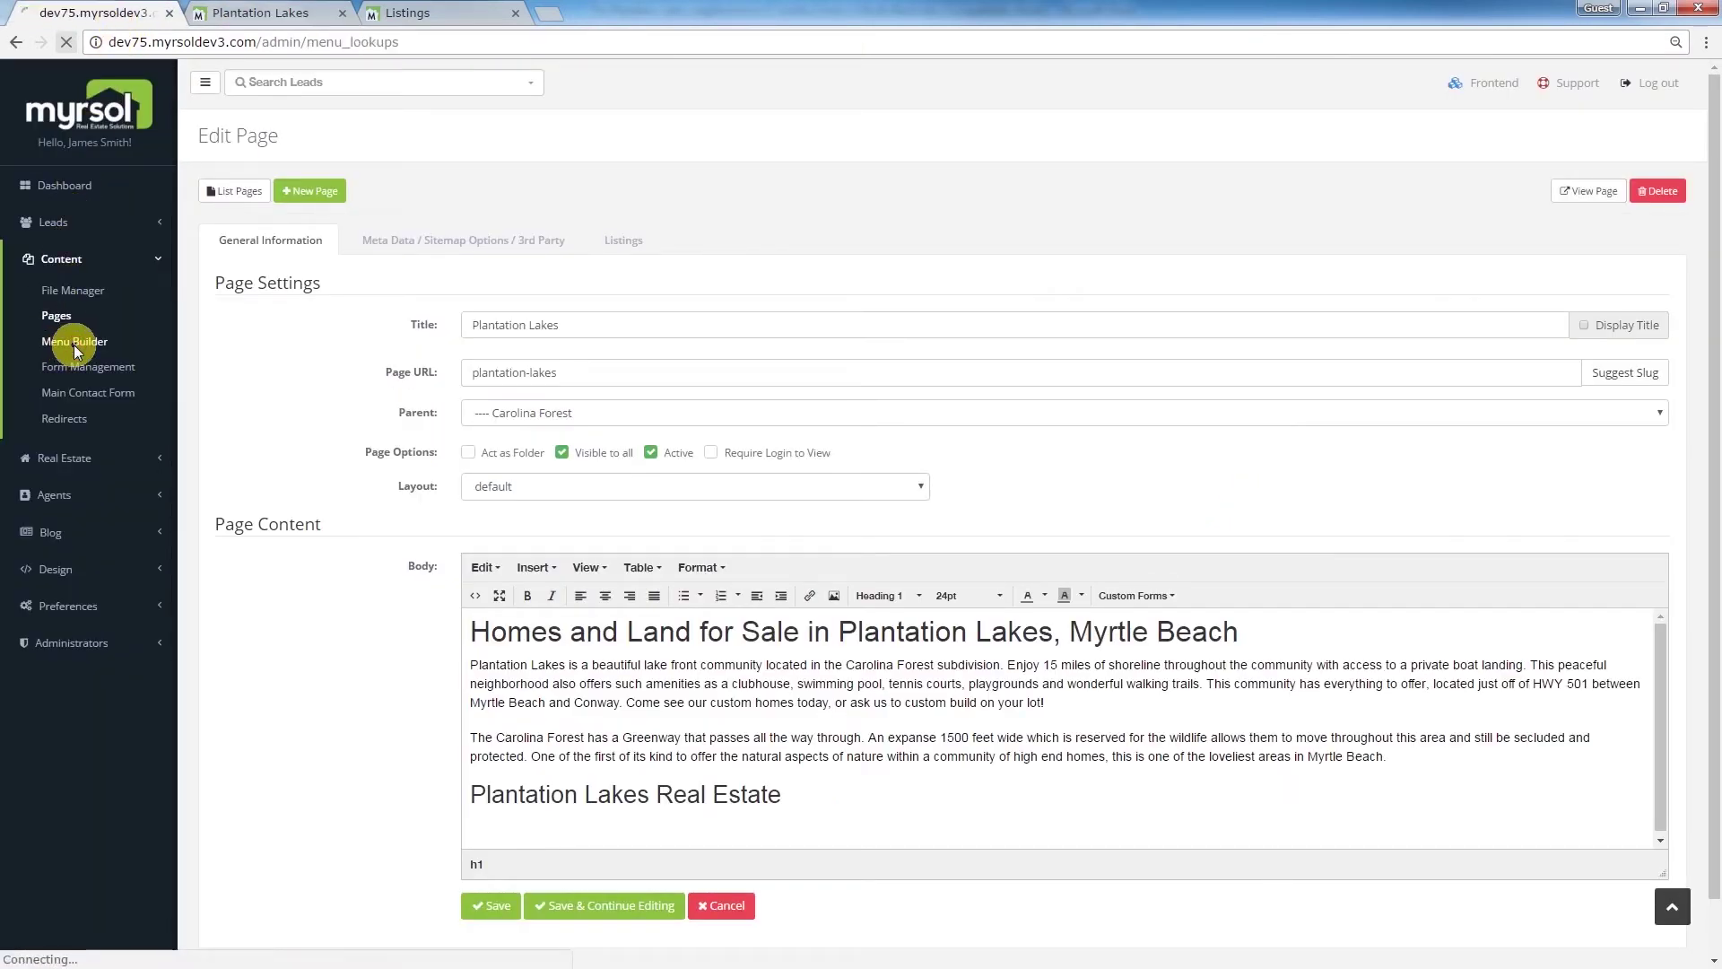
{"action": "left_click", "coordinate": [635, 396]}
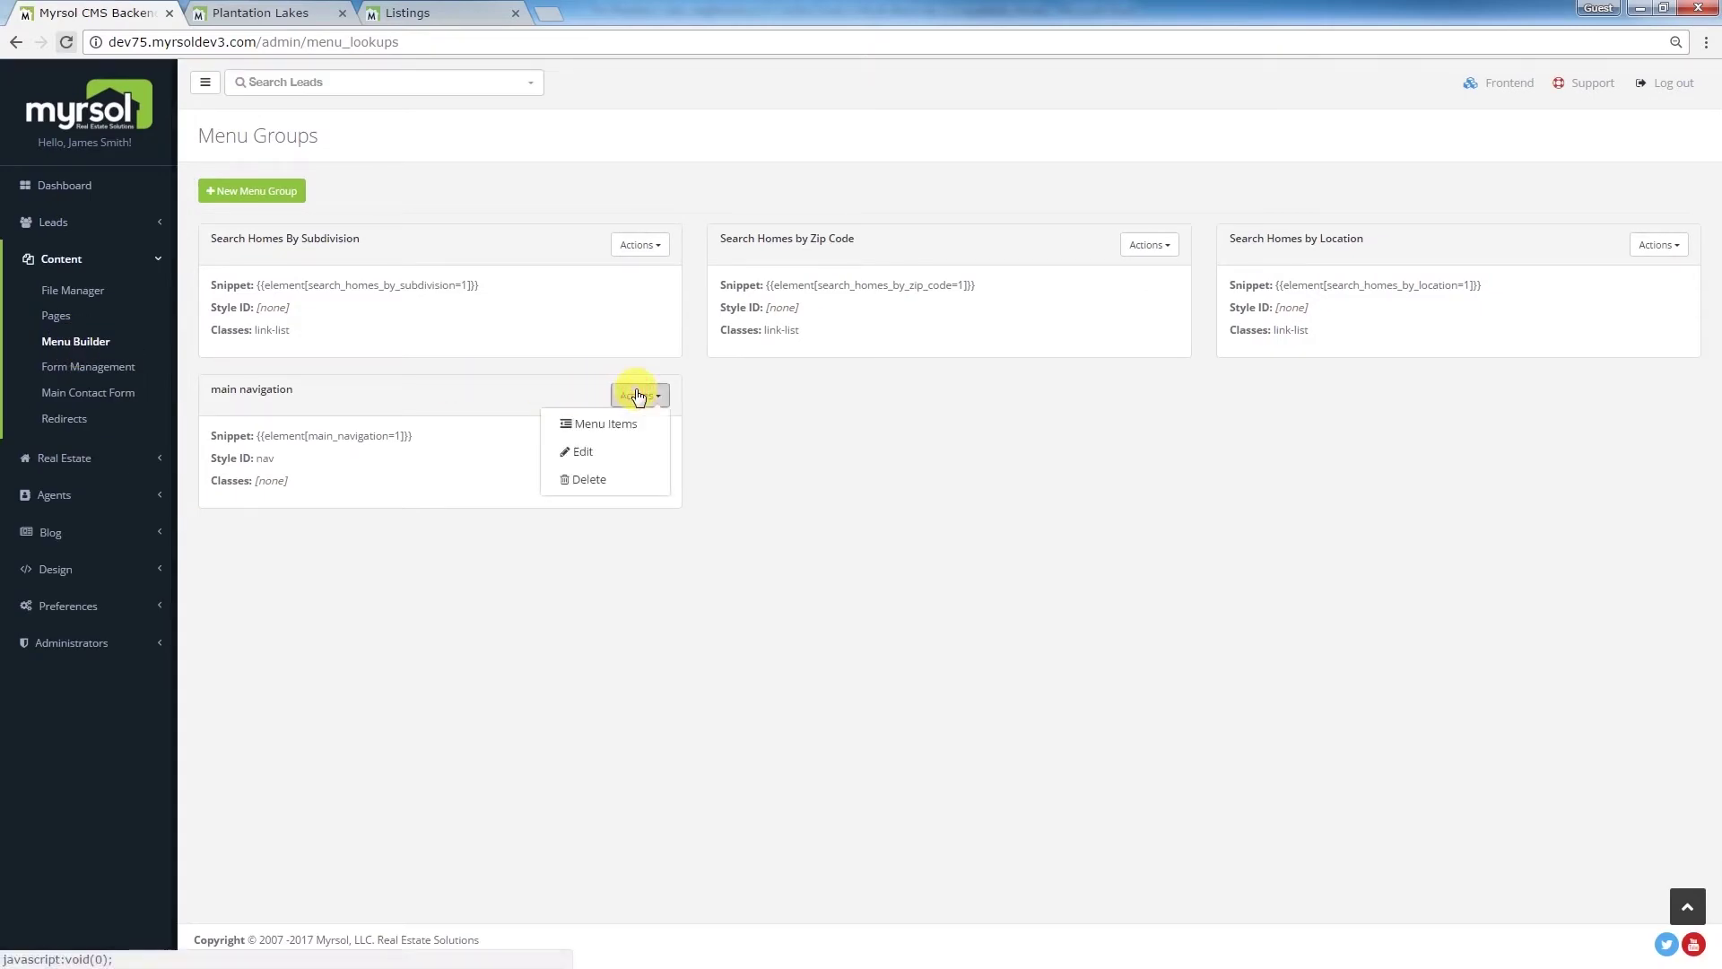
{"action": "left_click", "coordinate": [593, 424]}
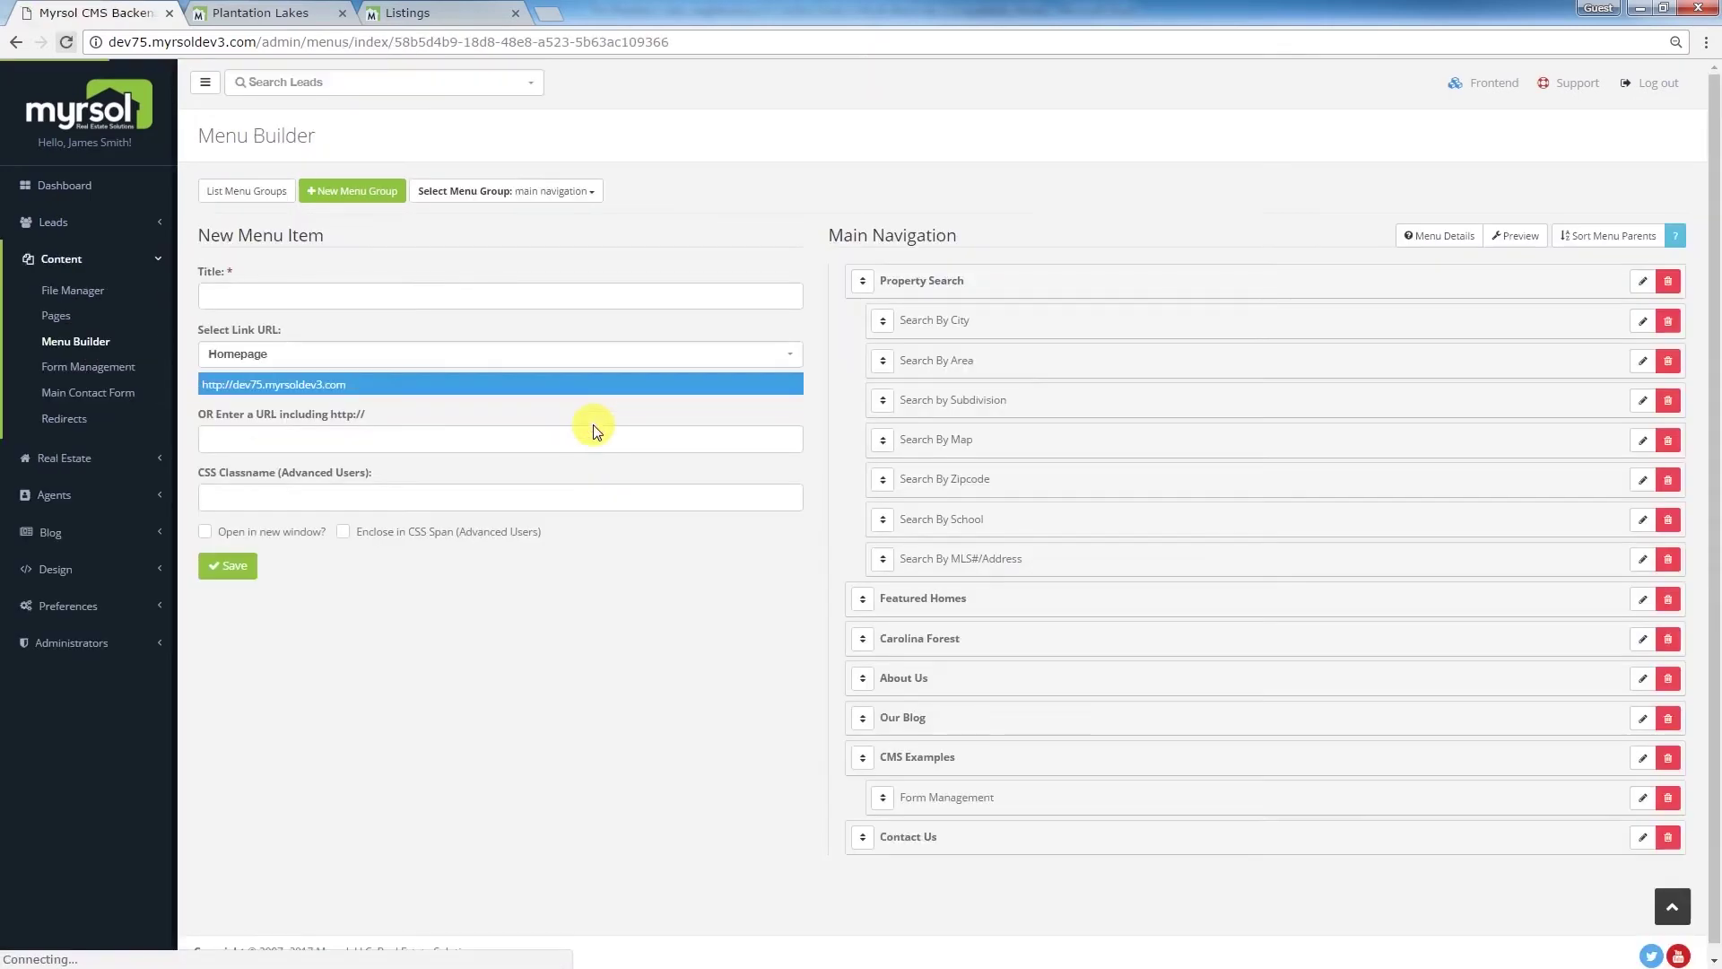
Step: Add a Plantation Lakes menu item linked to the Plantation Lakes page and nest it under Carolina Forest
{"action": "left_click", "coordinate": [386, 303]}
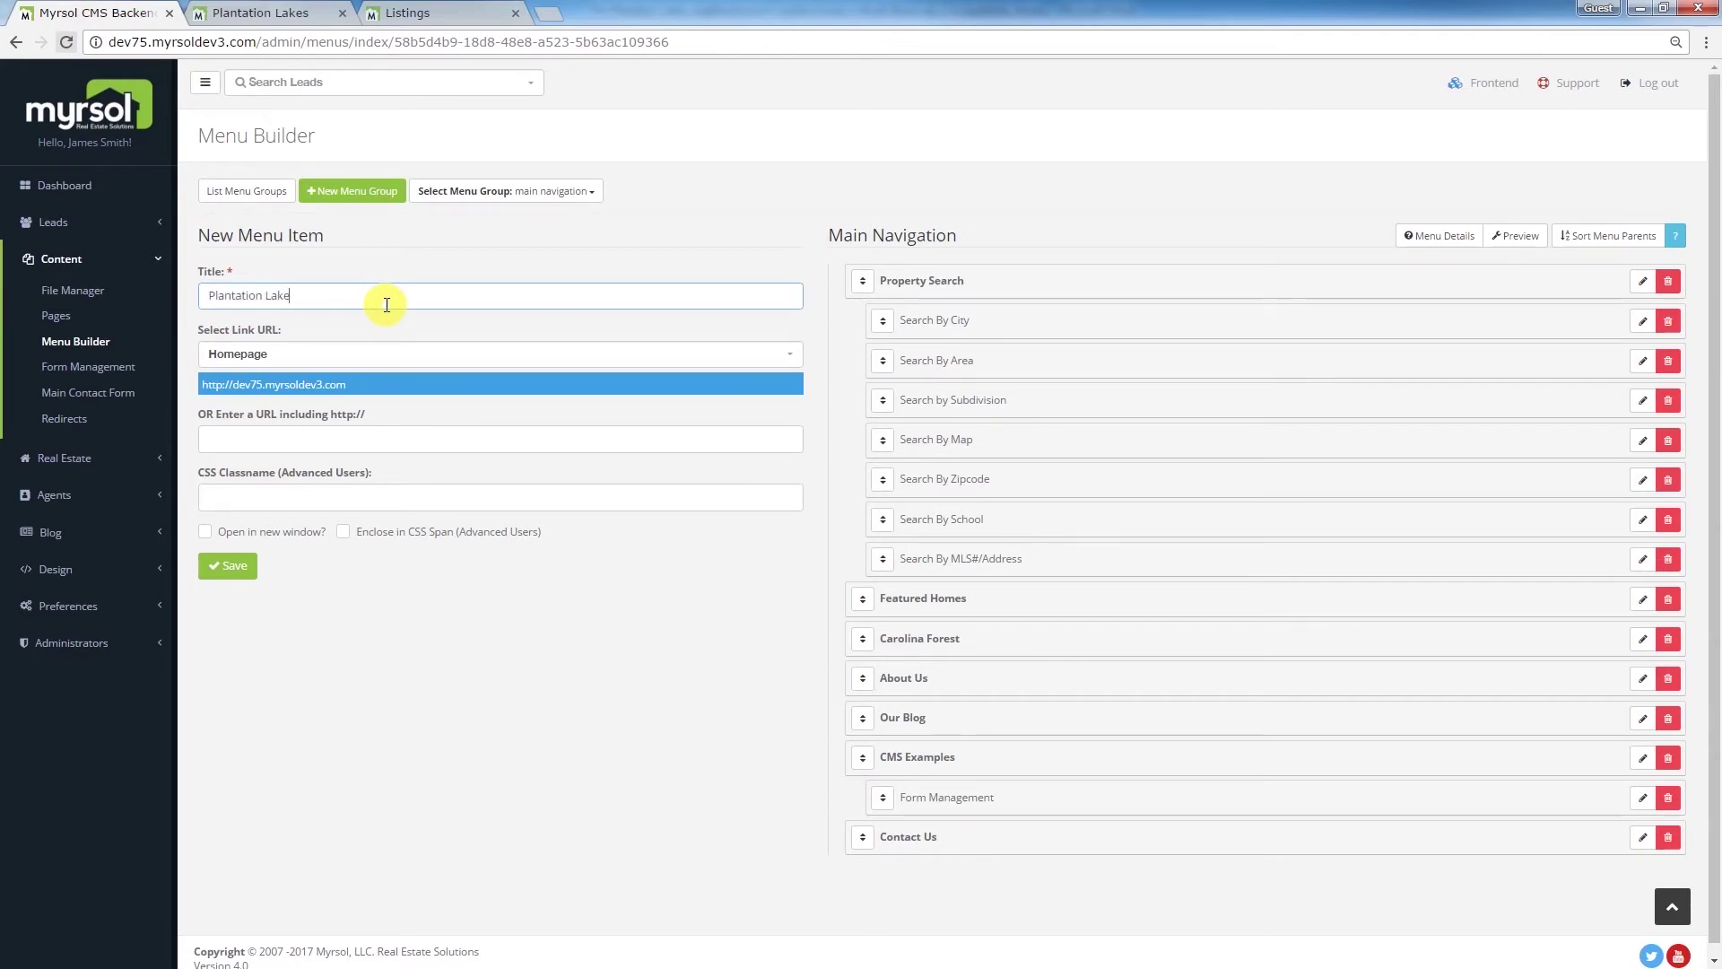
{"action": "left_click", "coordinate": [341, 353]}
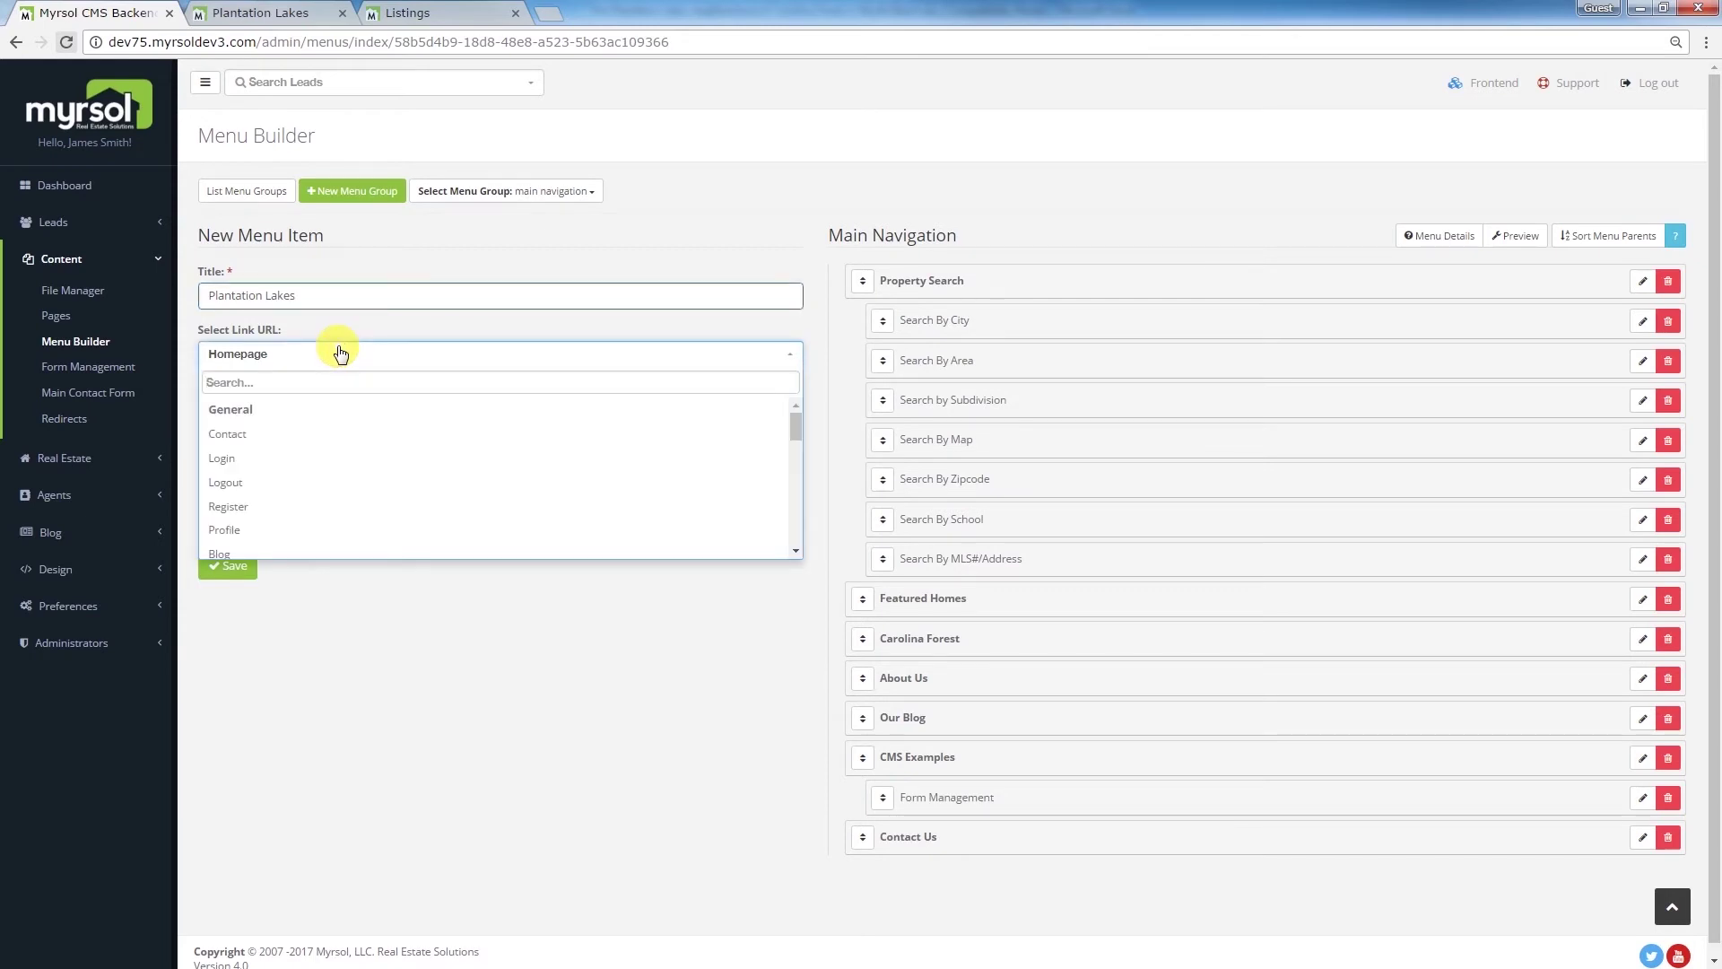
{"action": "type", "text": "plan"}
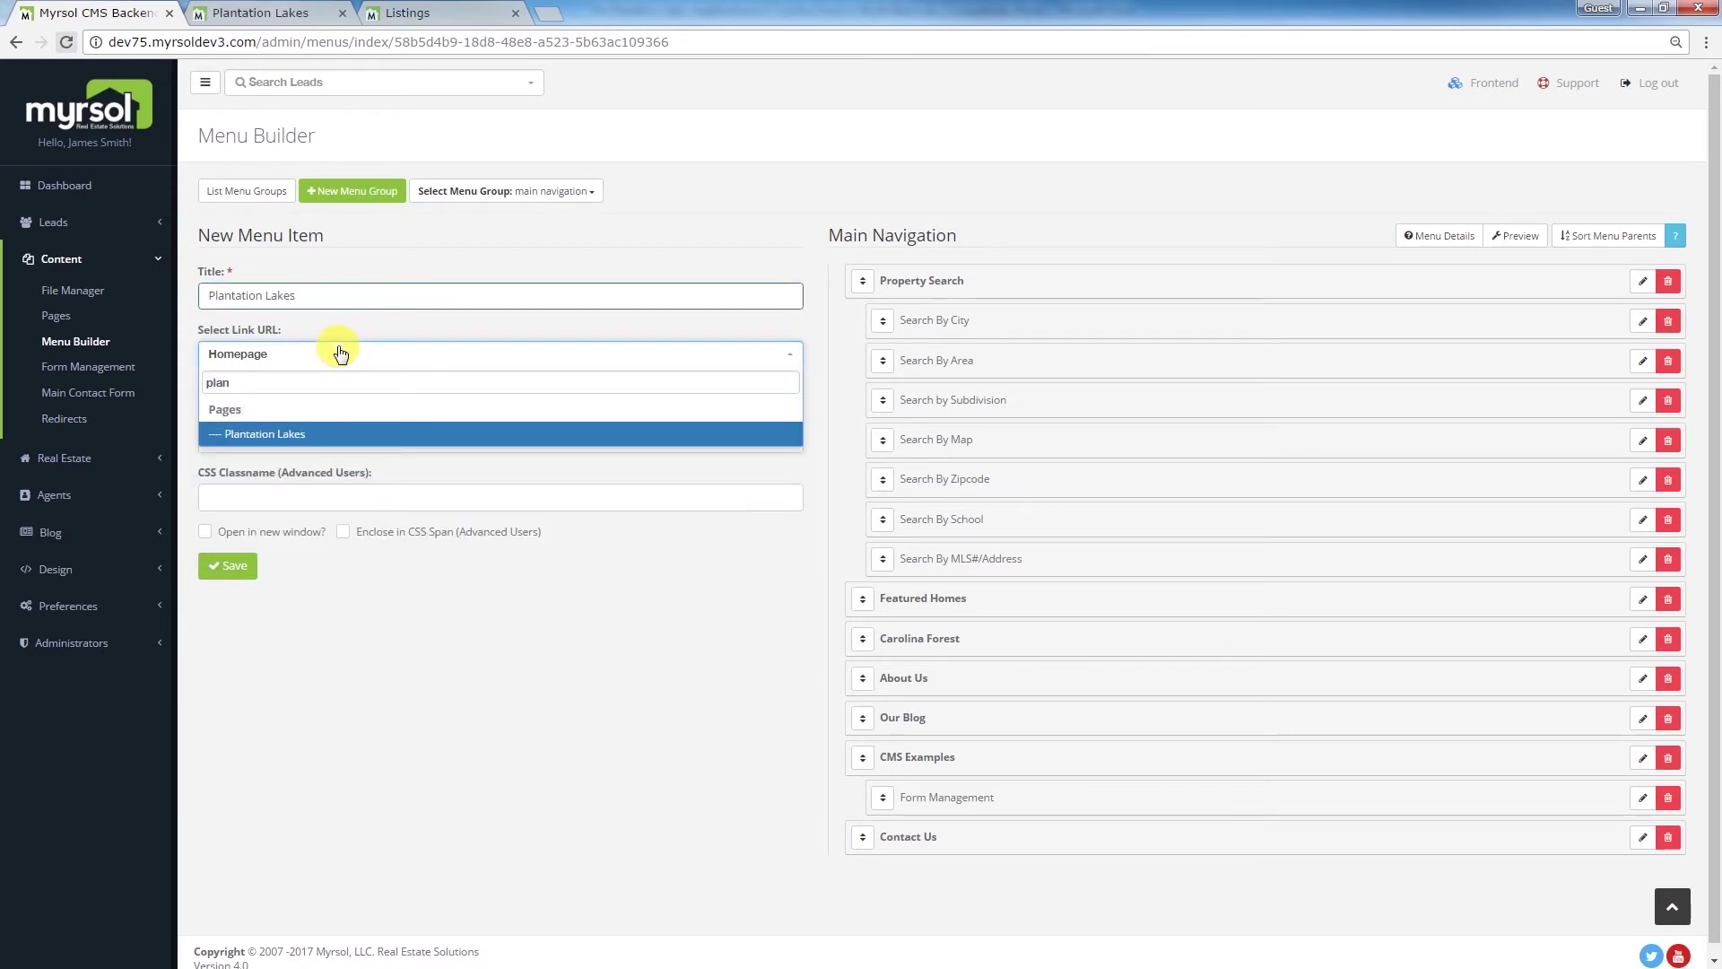
{"action": "left_click", "coordinate": [255, 434]}
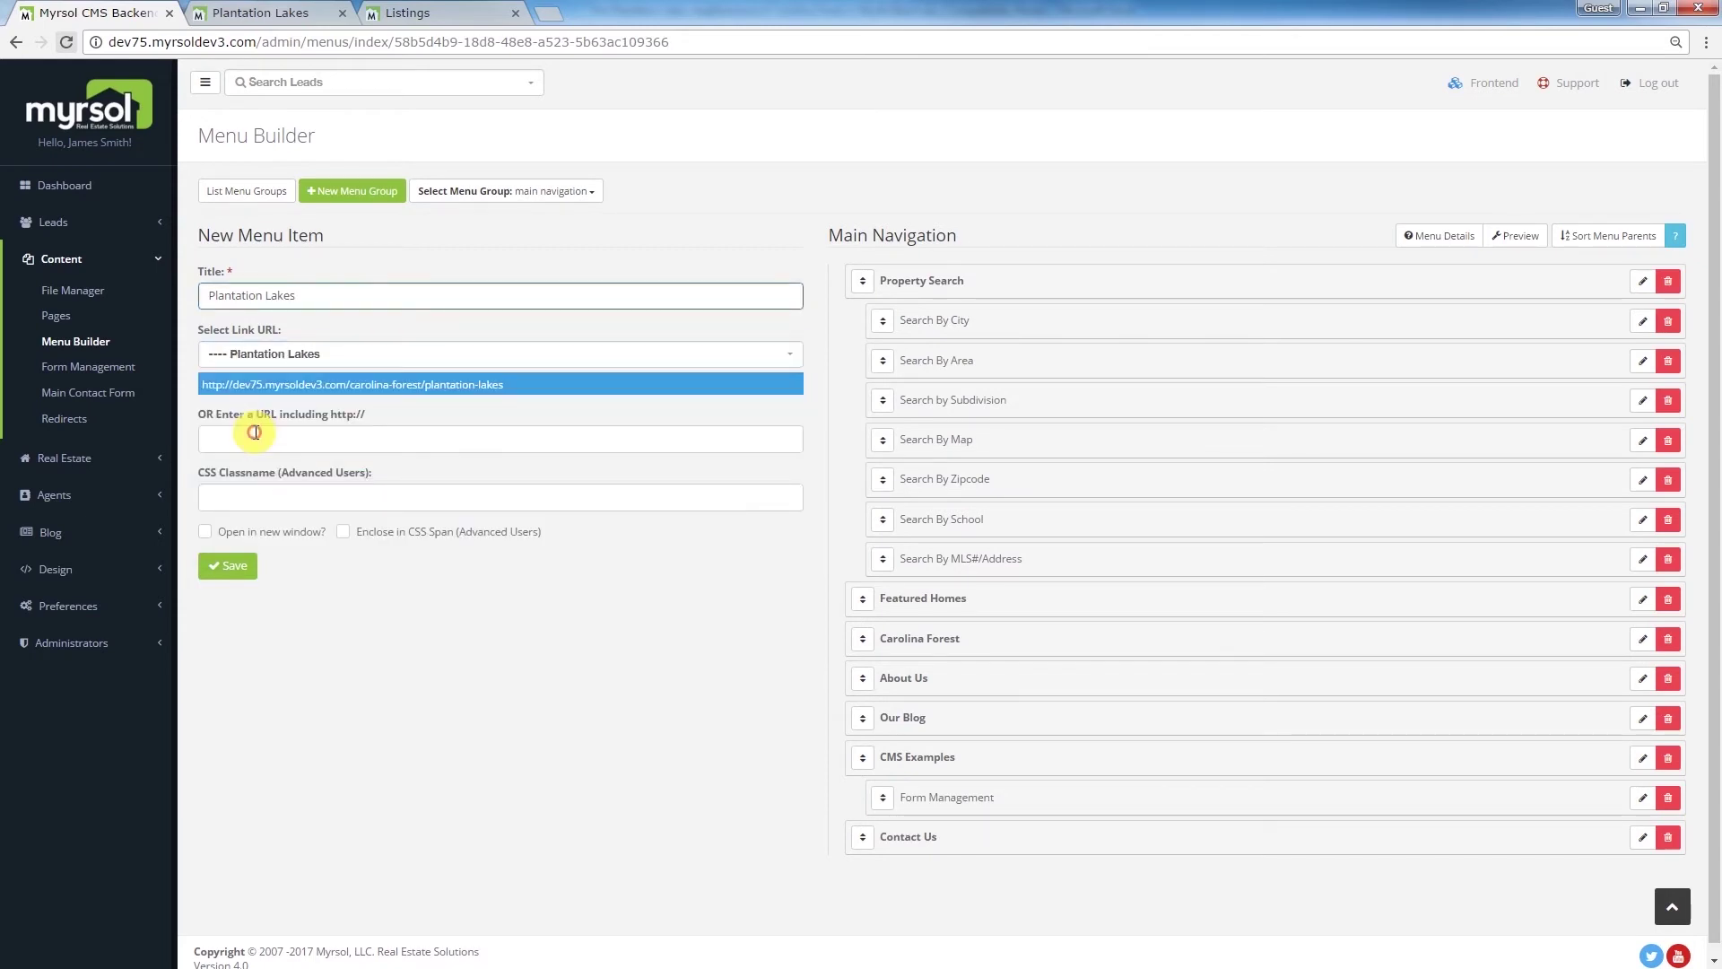
{"action": "left_click", "coordinate": [228, 569]}
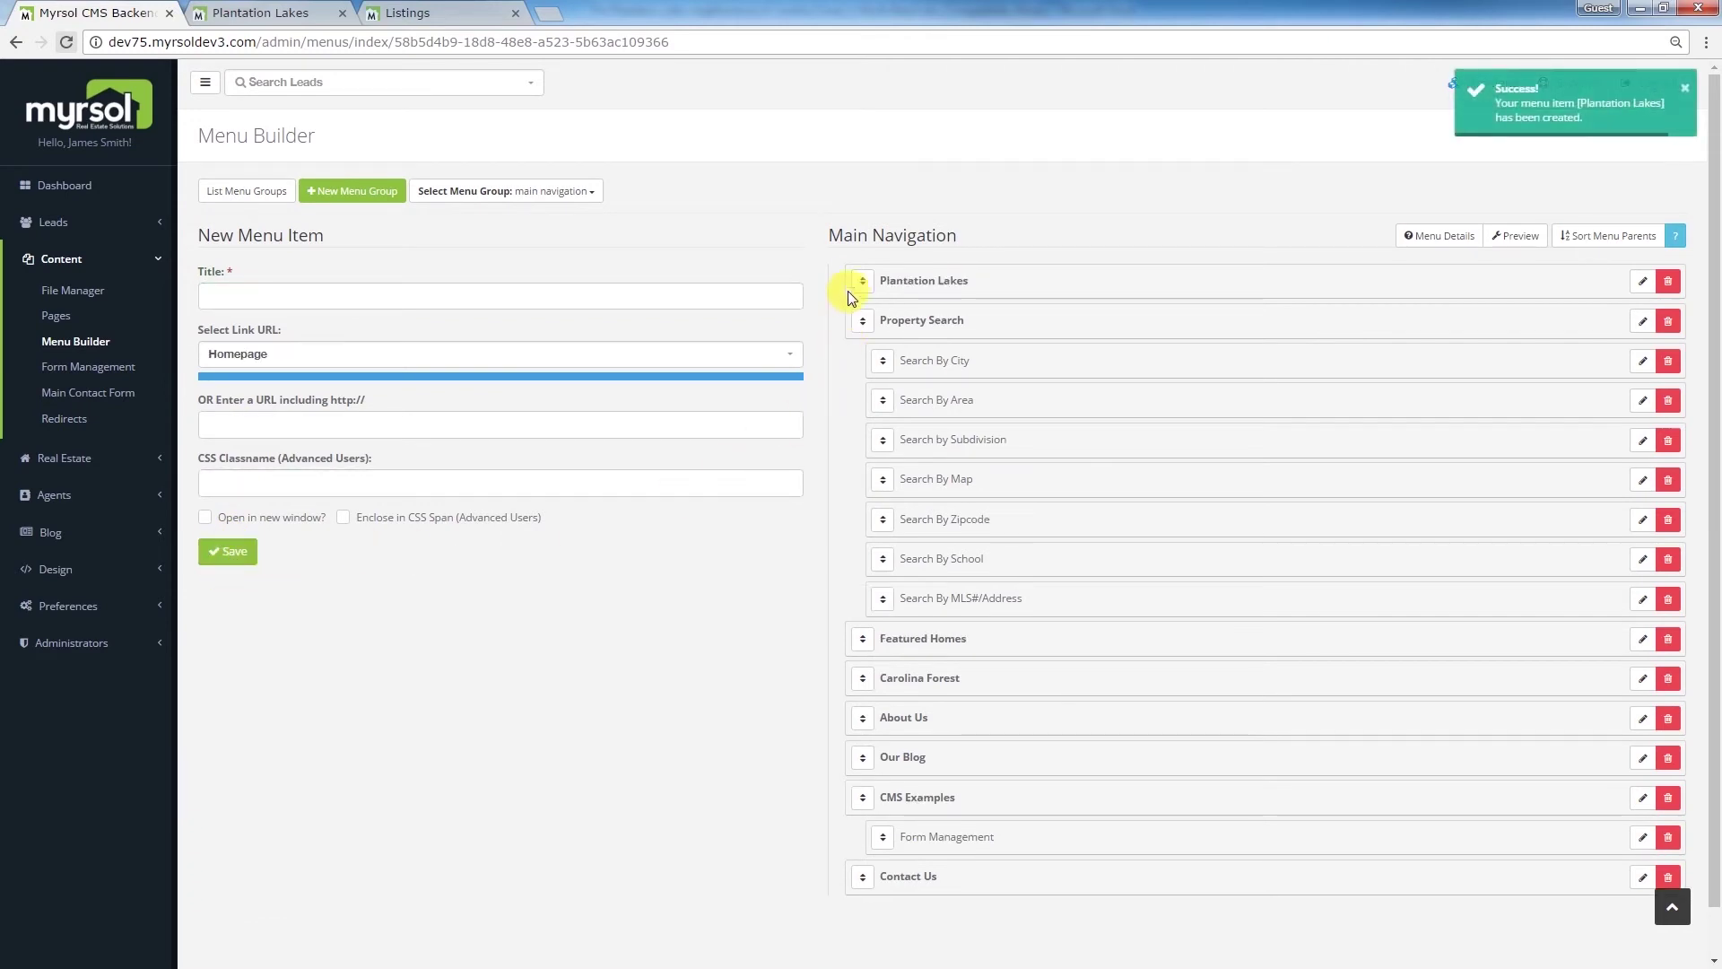
{"action": "left_click_drag", "start_coordinate": [861, 281], "coordinate": [893, 671]}
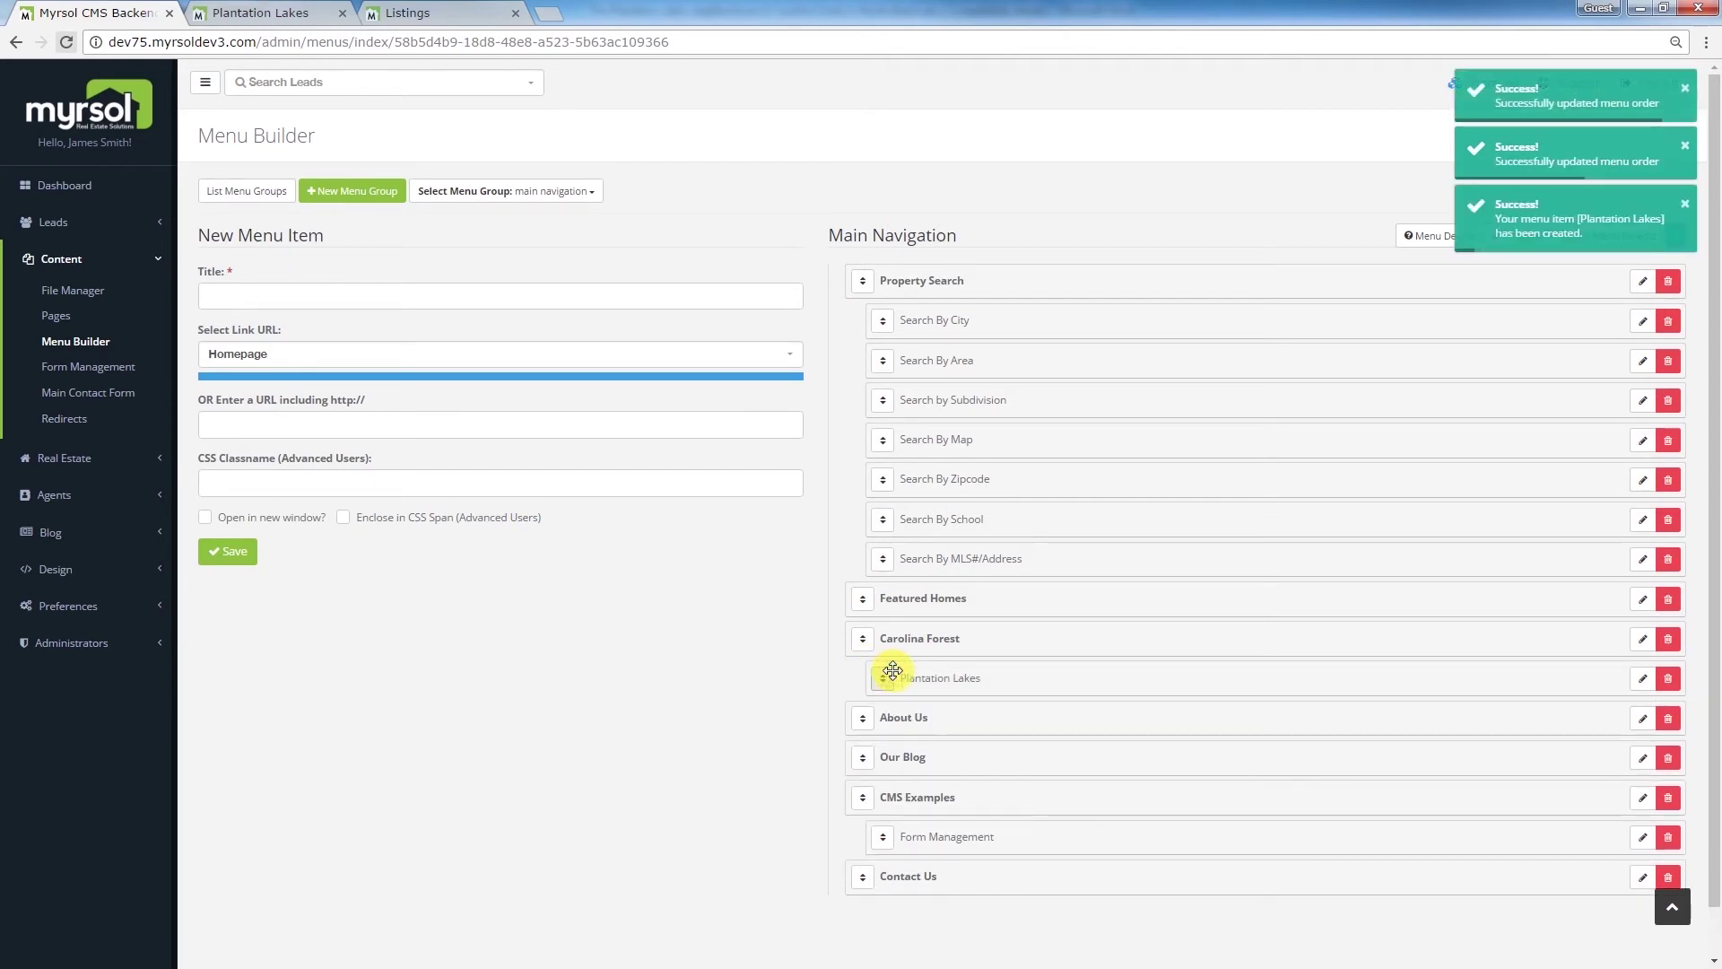
Step: On the live site, load the homepage and open Plantation Lakes from the Carolina Forest submenu to check the navigation
{"action": "left_click", "coordinate": [270, 8]}
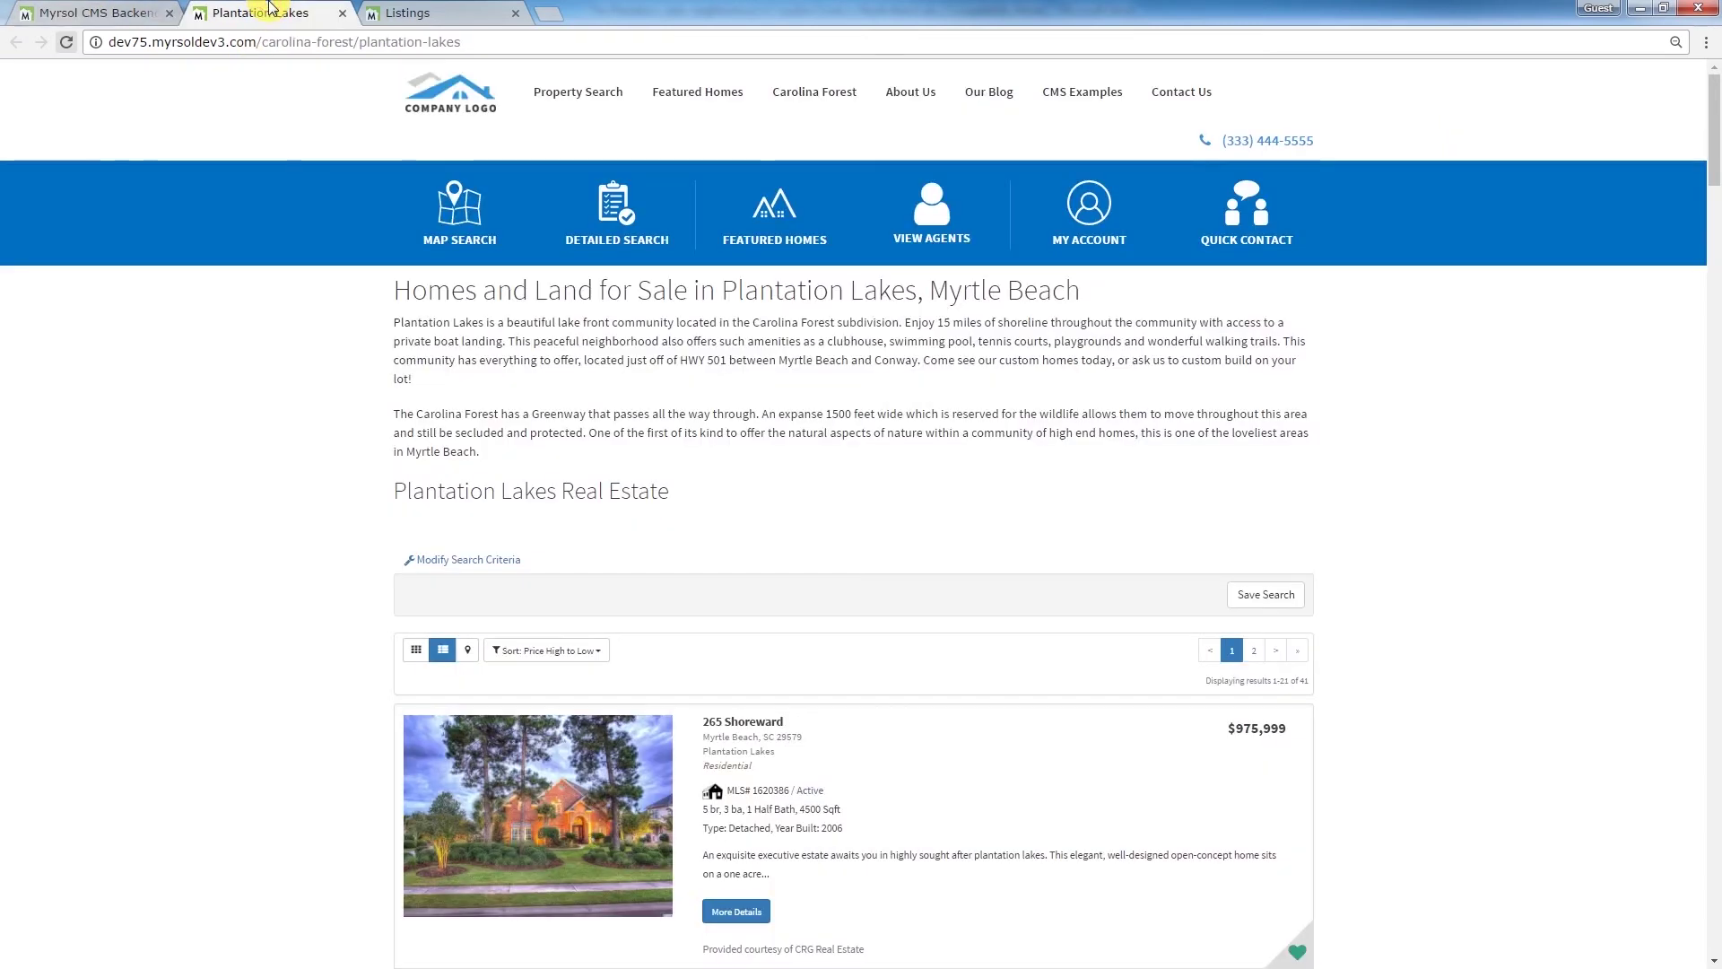
{"action": "left_click", "coordinate": [443, 108]}
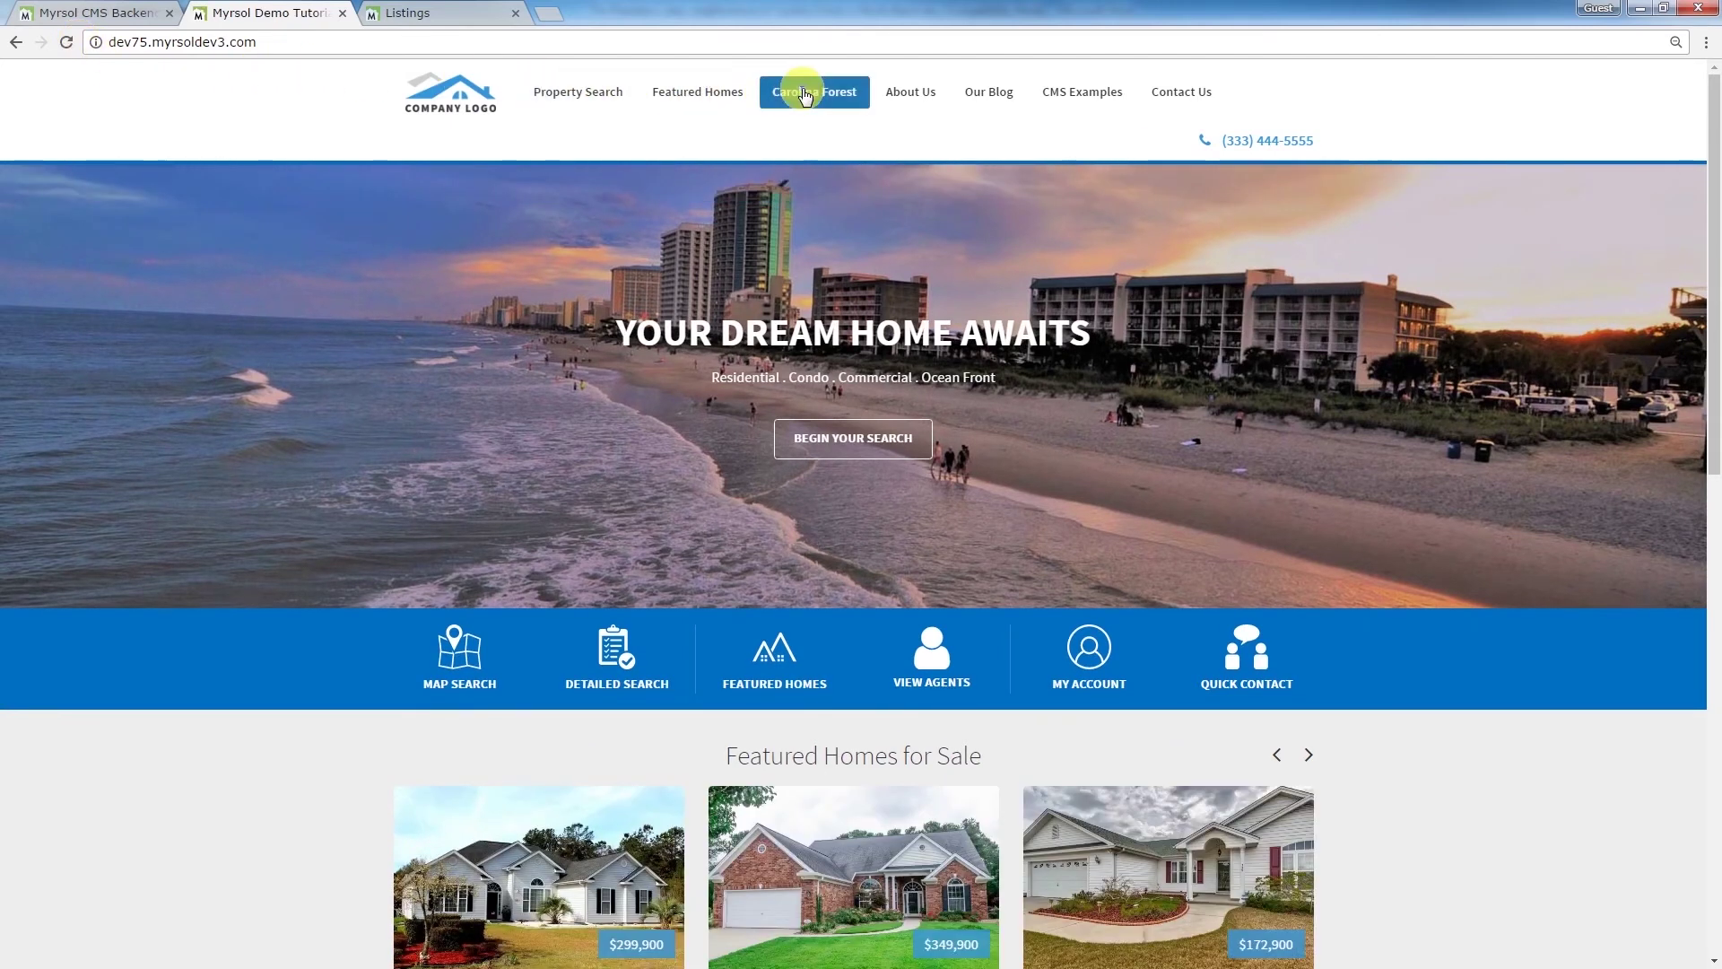
{"action": "mouse_move", "coordinate": [805, 98]}
{"action": "left_click", "coordinate": [812, 132]}
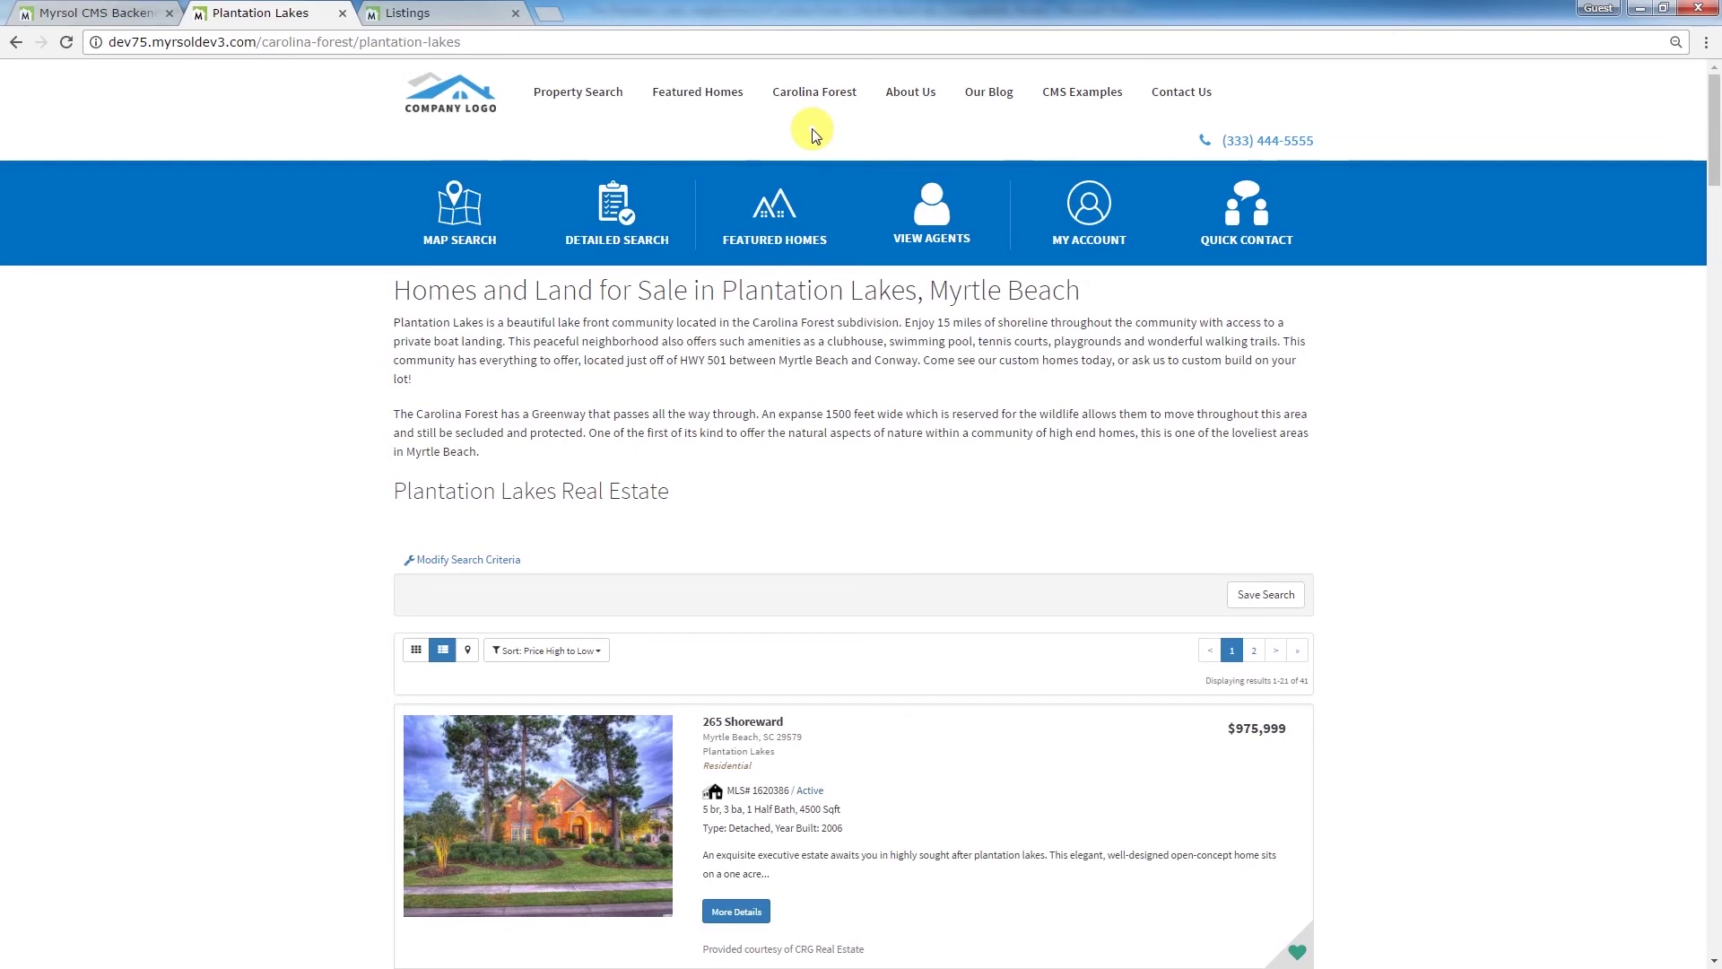
Step: Open the live Carolina Forest page and copy the "/carolina-forest" part of its URL
{"action": "left_click", "coordinate": [812, 92]}
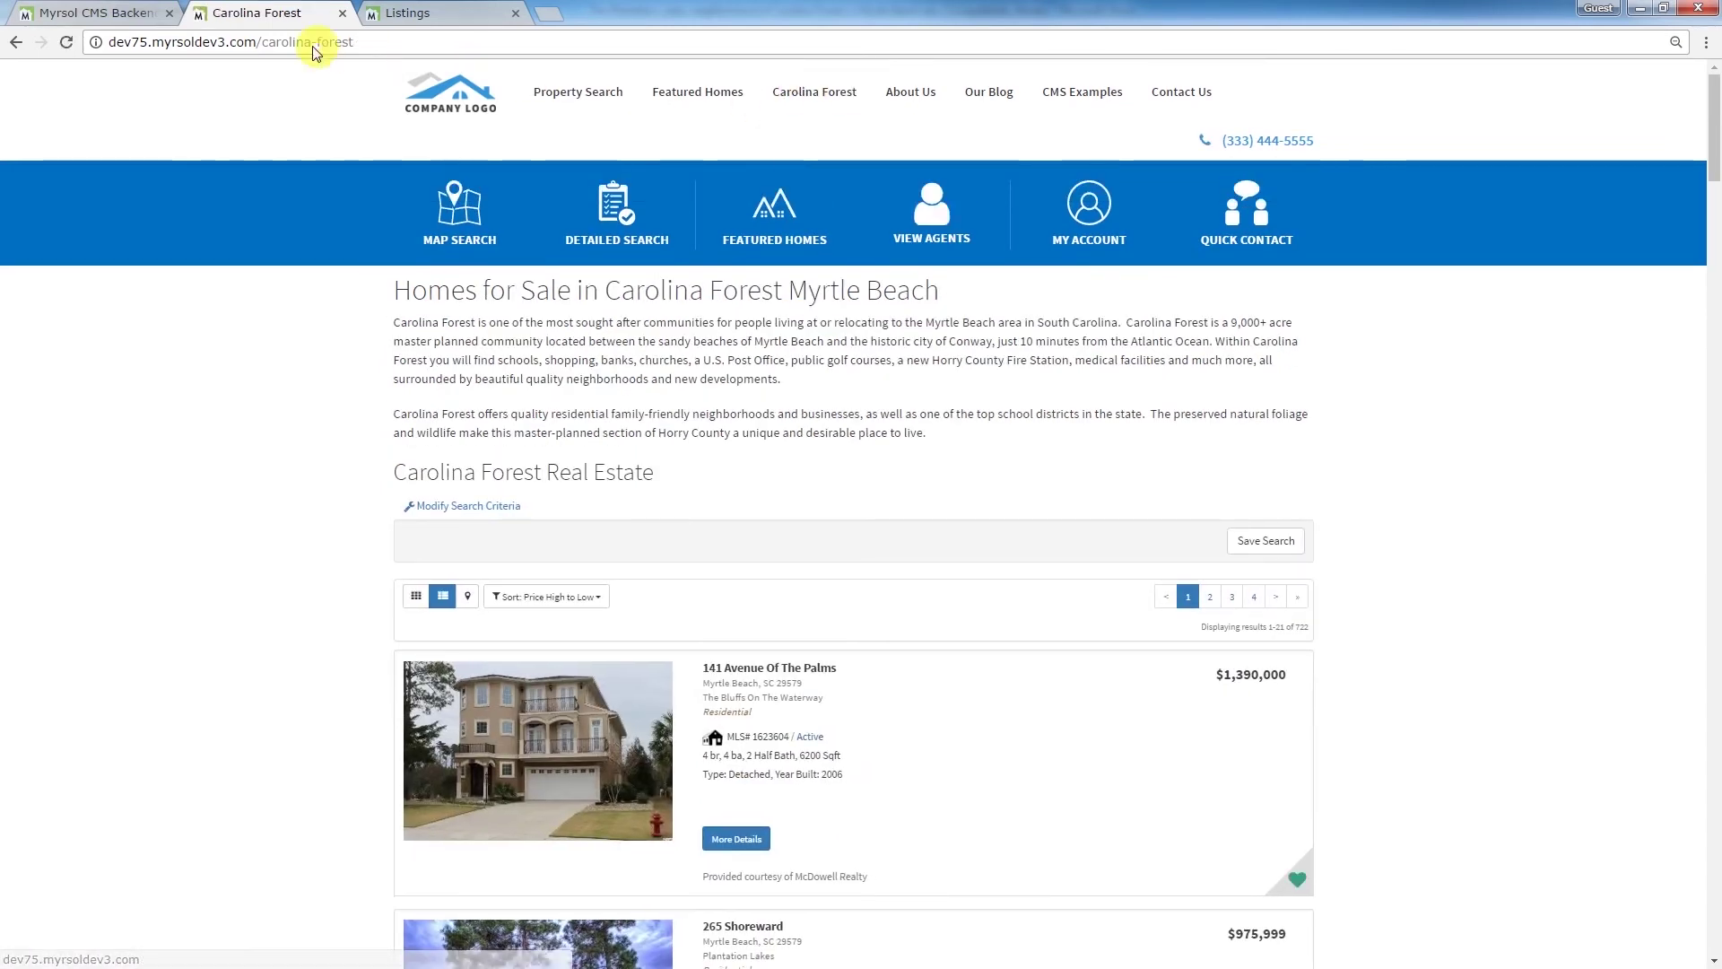
{"action": "left_click_drag", "start_coordinate": [258, 41], "coordinate": [354, 41]}
{"action": "key", "text": "ctrl+c"}
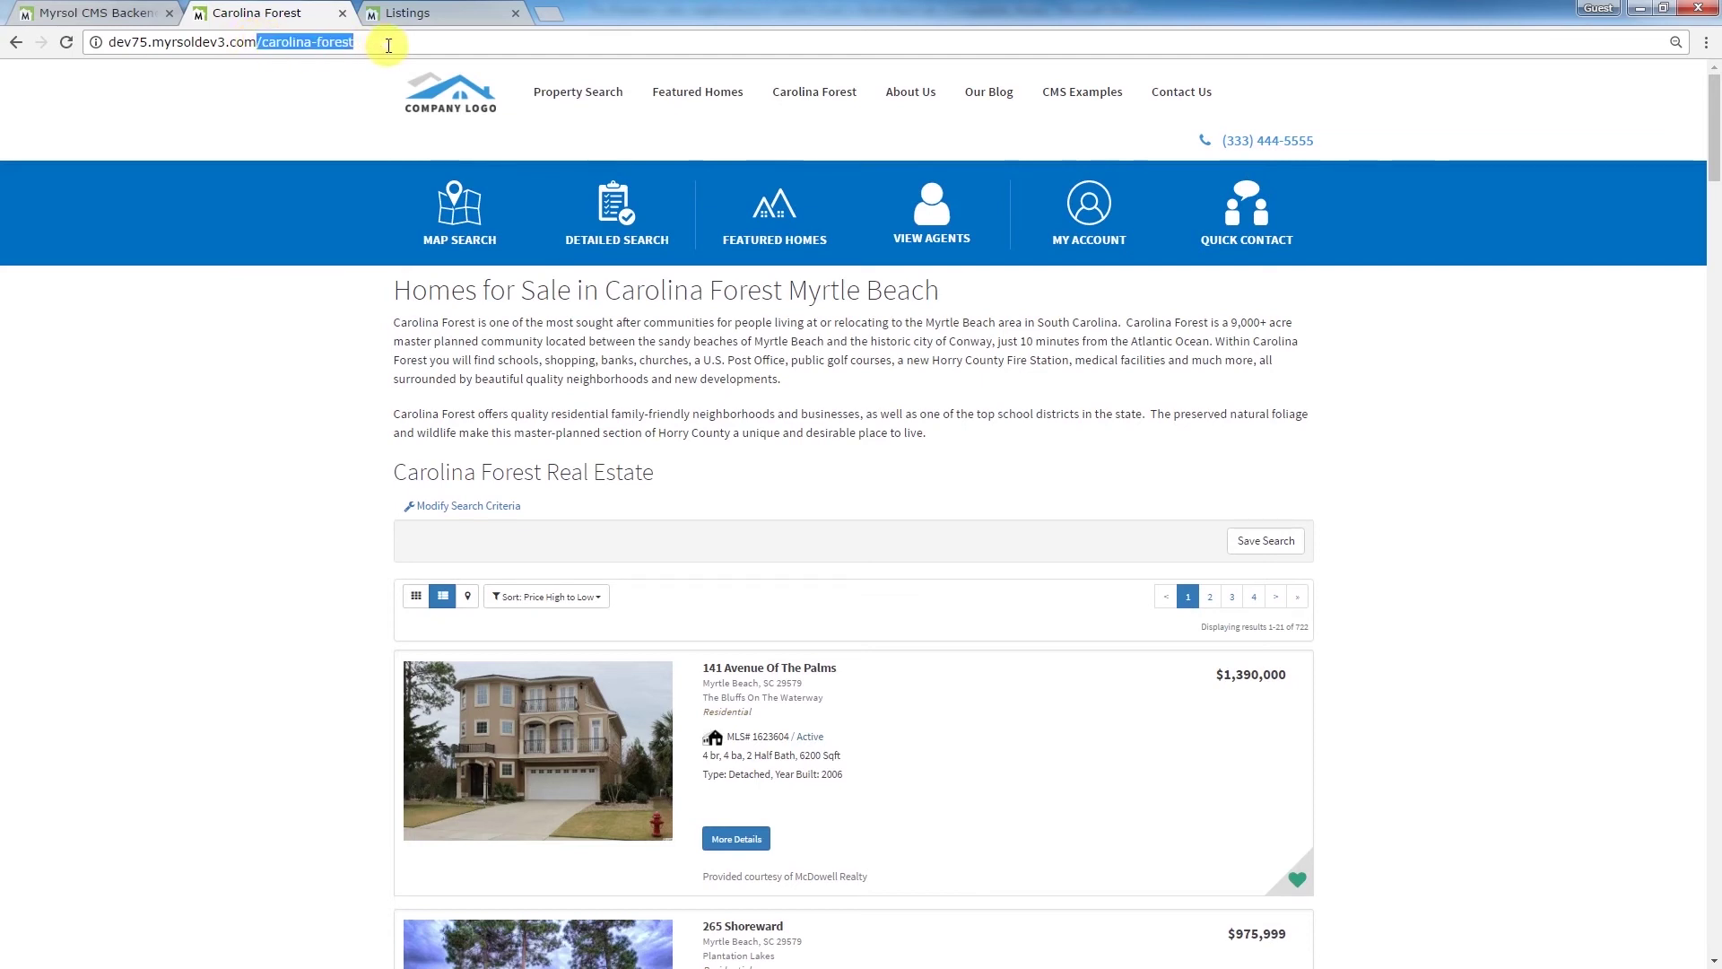
{"action": "right_click", "coordinate": [331, 43]}
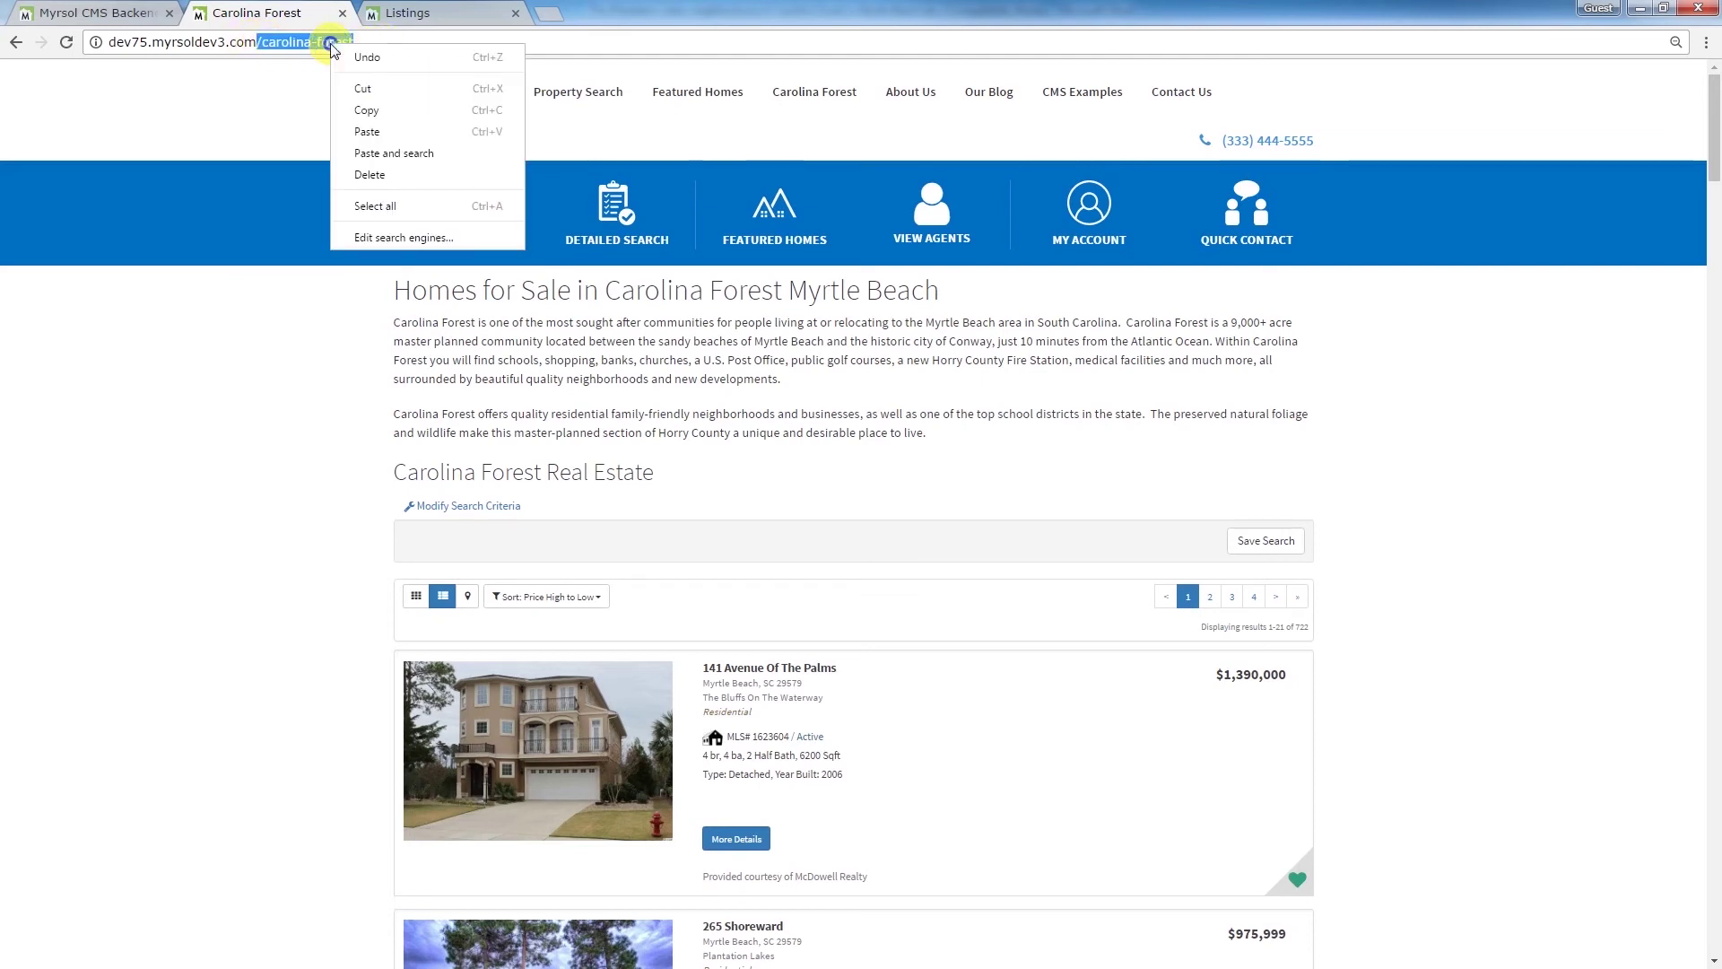
{"action": "left_click", "coordinate": [370, 110]}
Step: Return to the CMS pages list and open the Plantation Lakes page under Carolina Forest for editing
{"action": "left_click", "coordinate": [106, 25]}
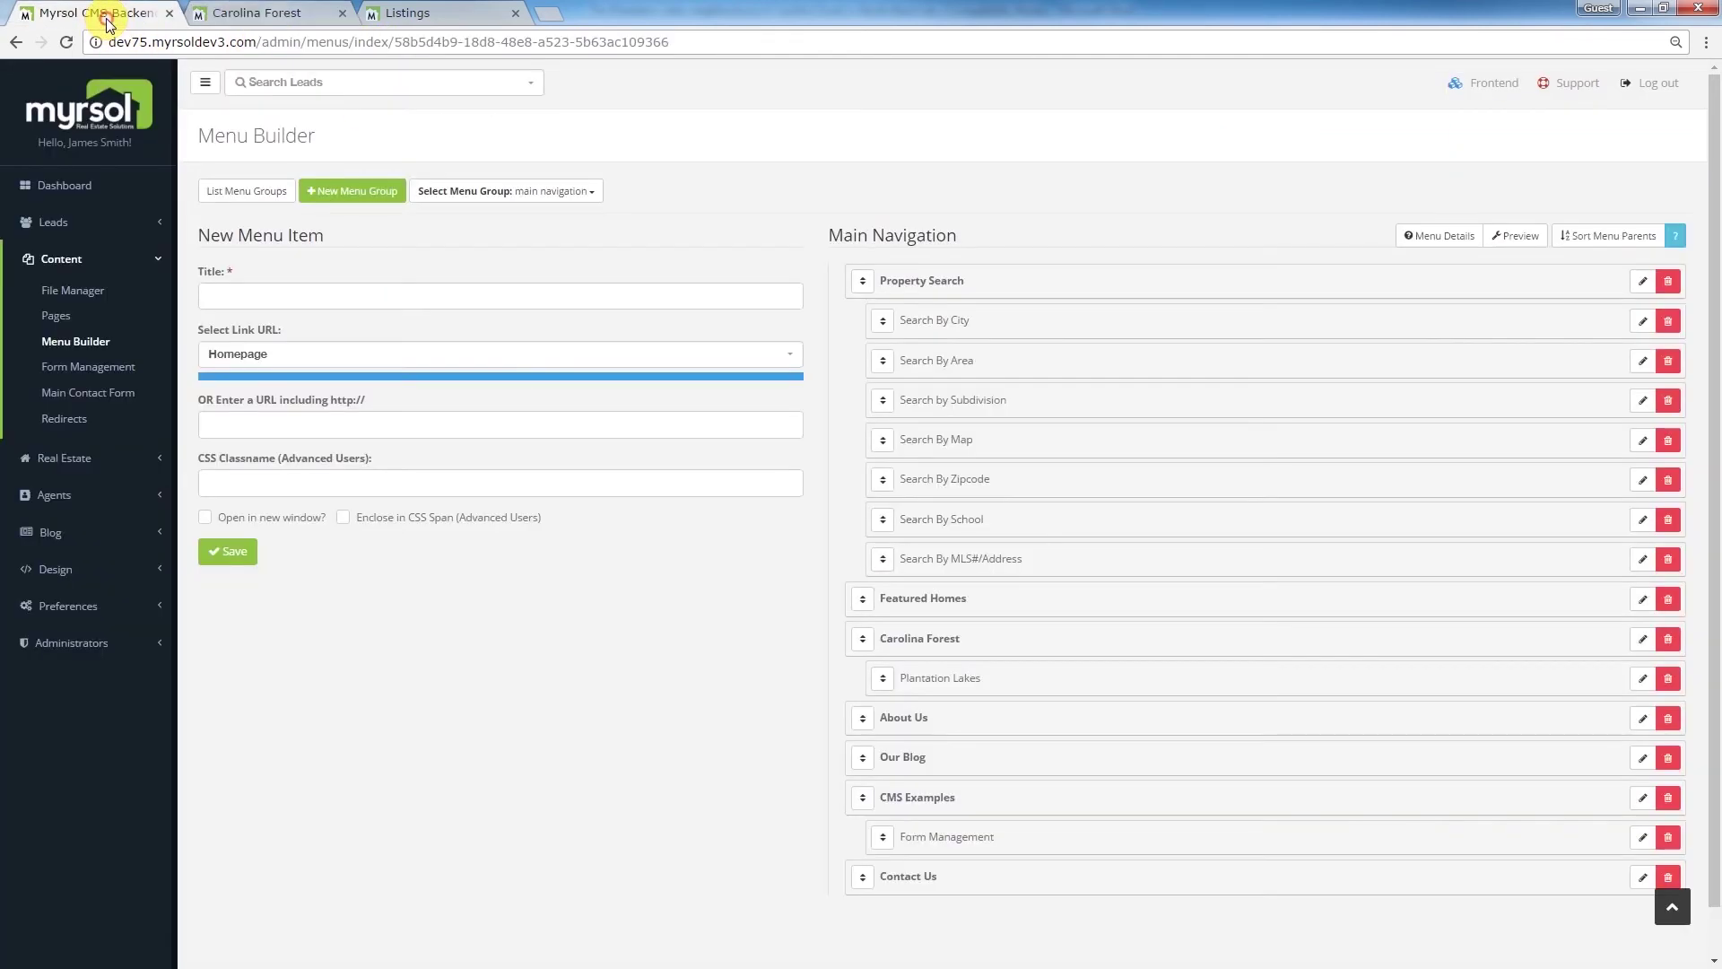
{"action": "left_click", "coordinate": [58, 316]}
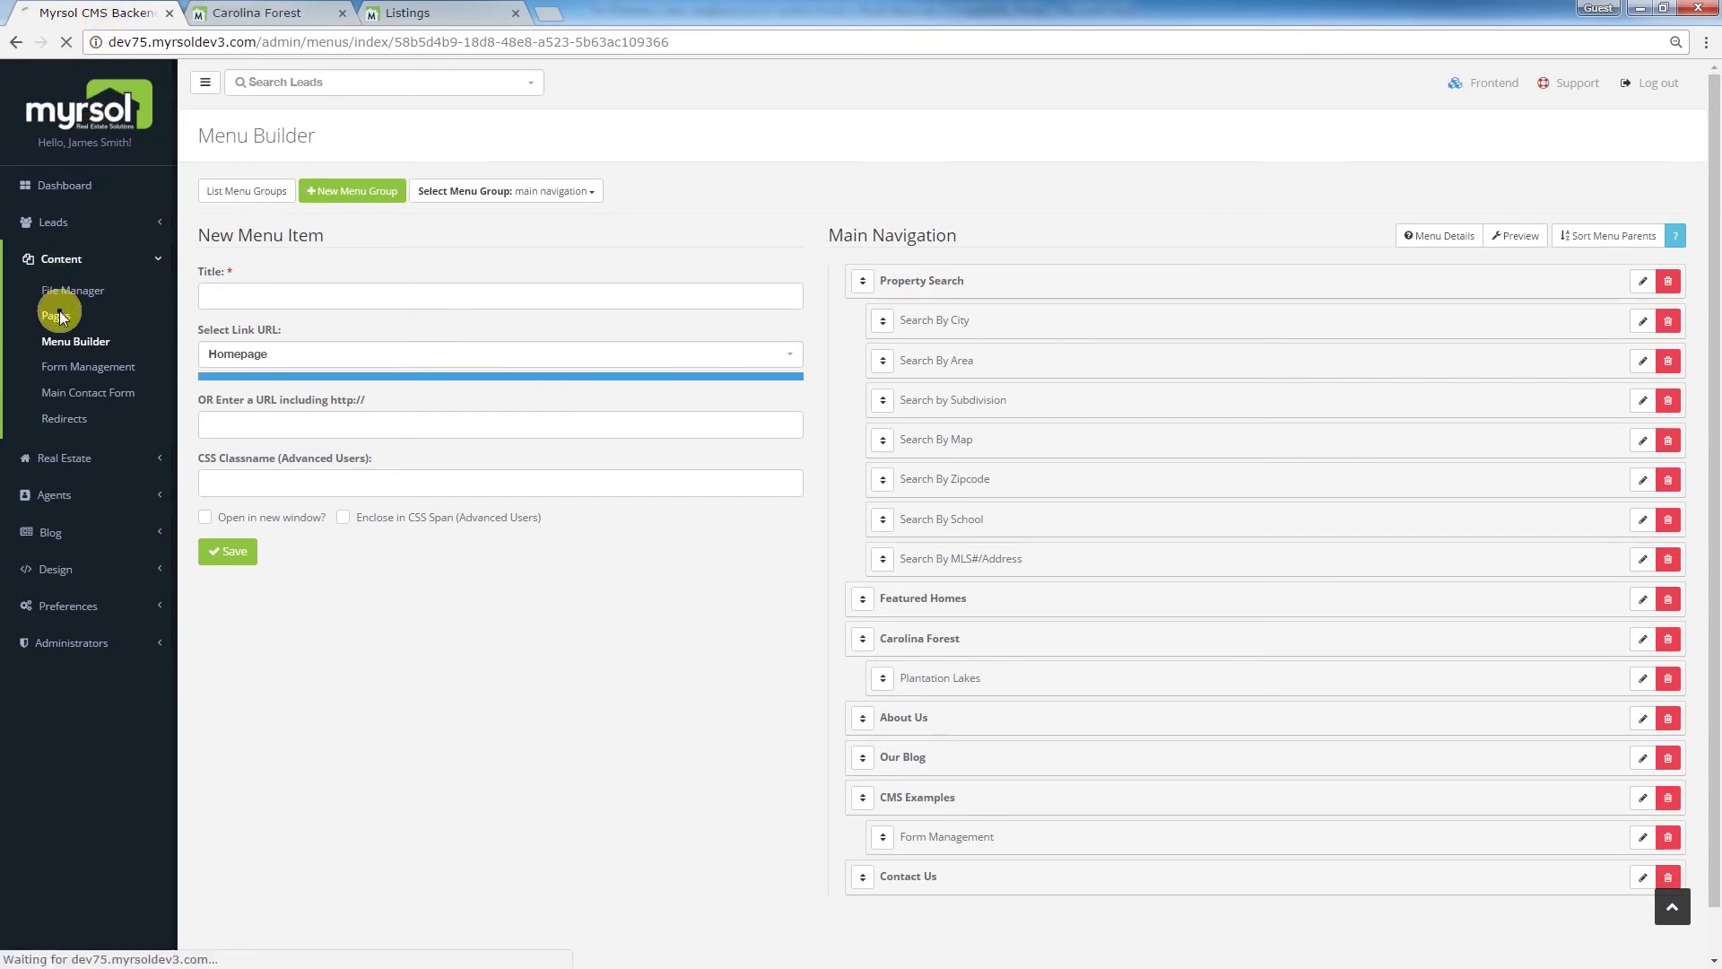
{"action": "left_click", "coordinate": [215, 334]}
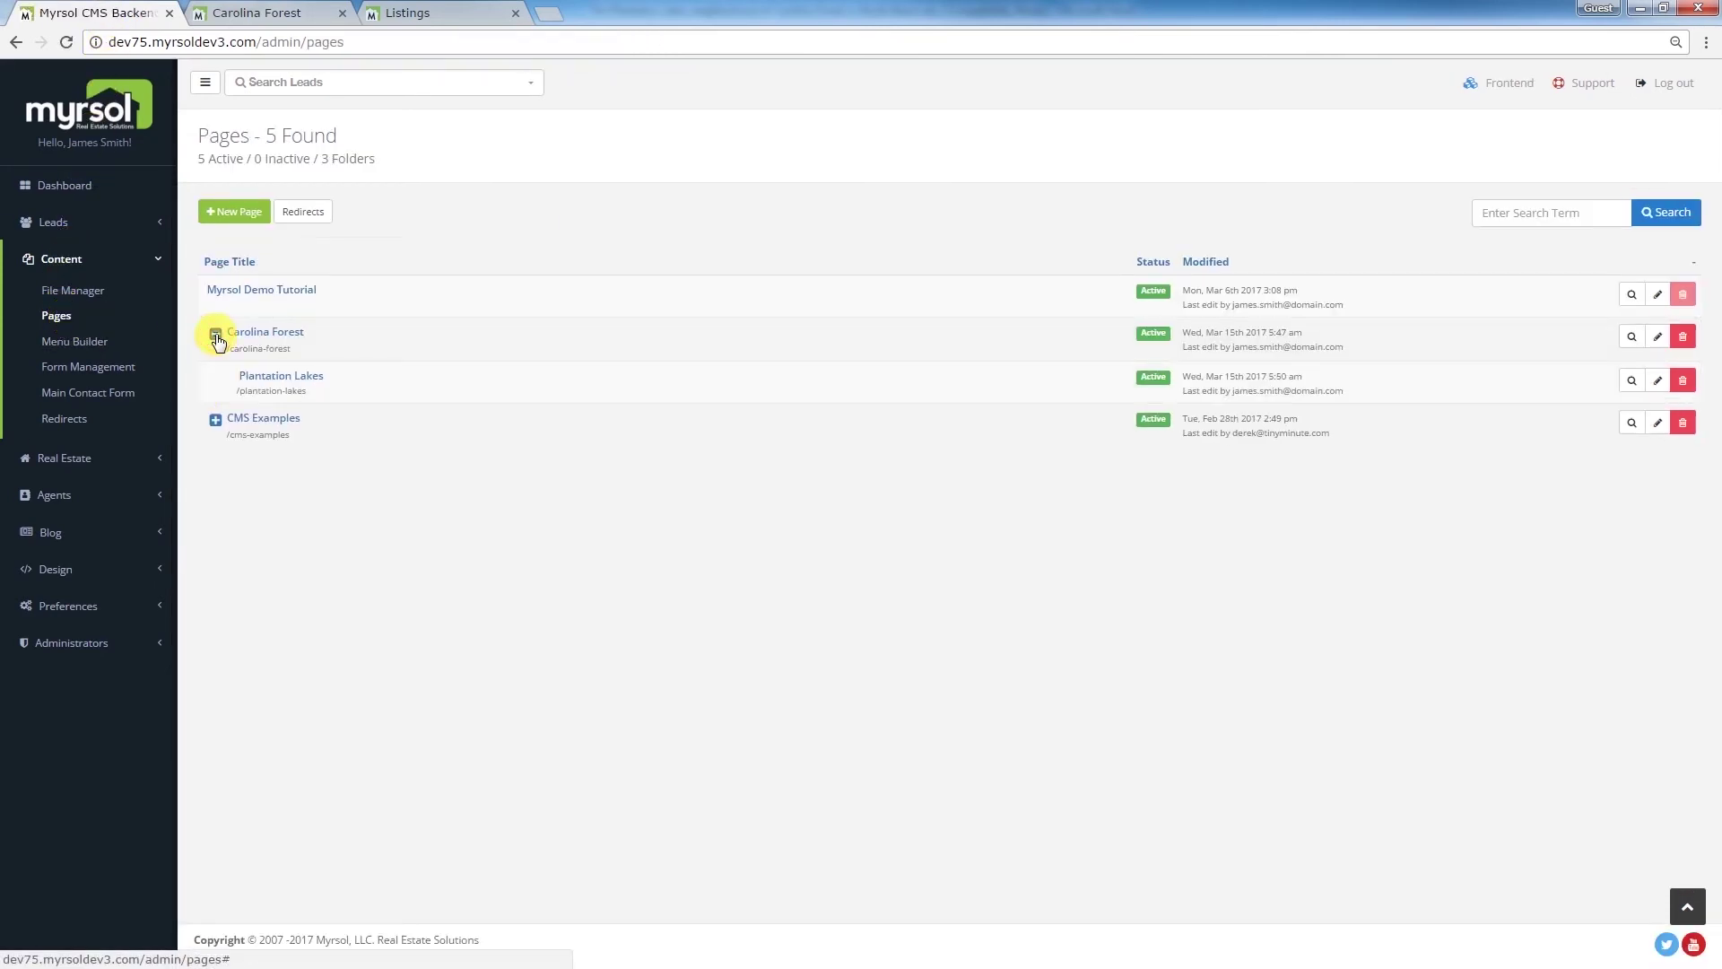
{"action": "left_click", "coordinate": [1656, 381]}
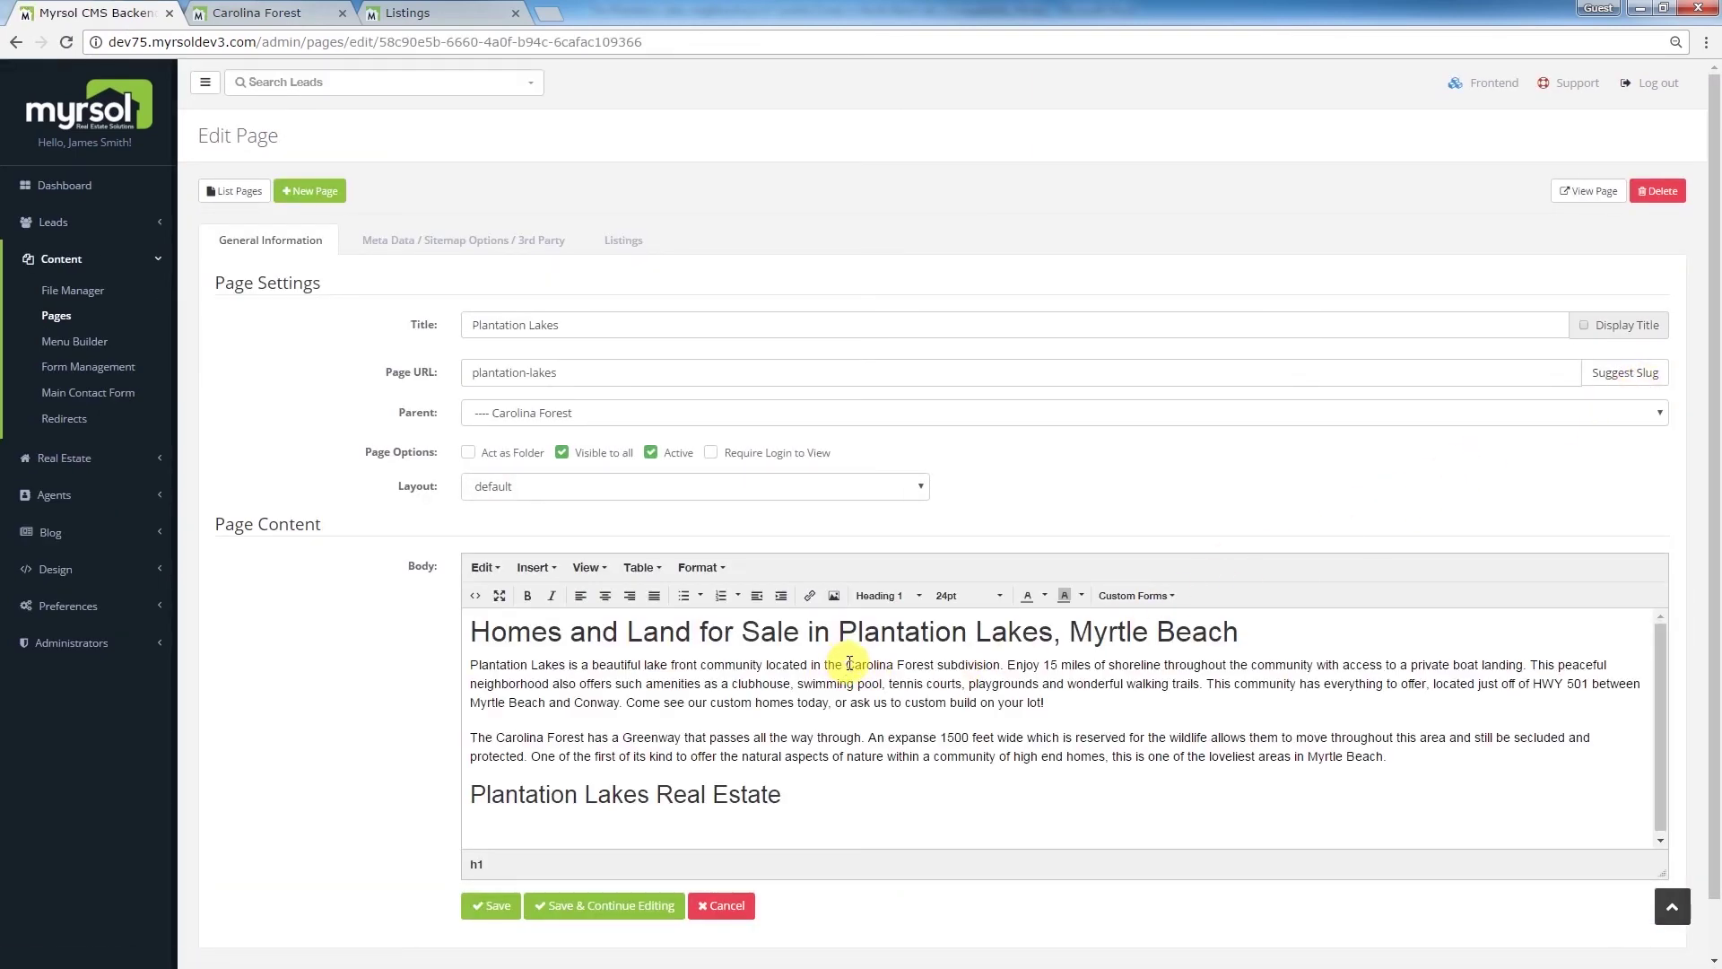
Step: Start a link on "Carolina Forest" in the first body paragraph with the copied URL /carolina-forest
{"action": "left_click_drag", "start_coordinate": [848, 664], "coordinate": [912, 666]}
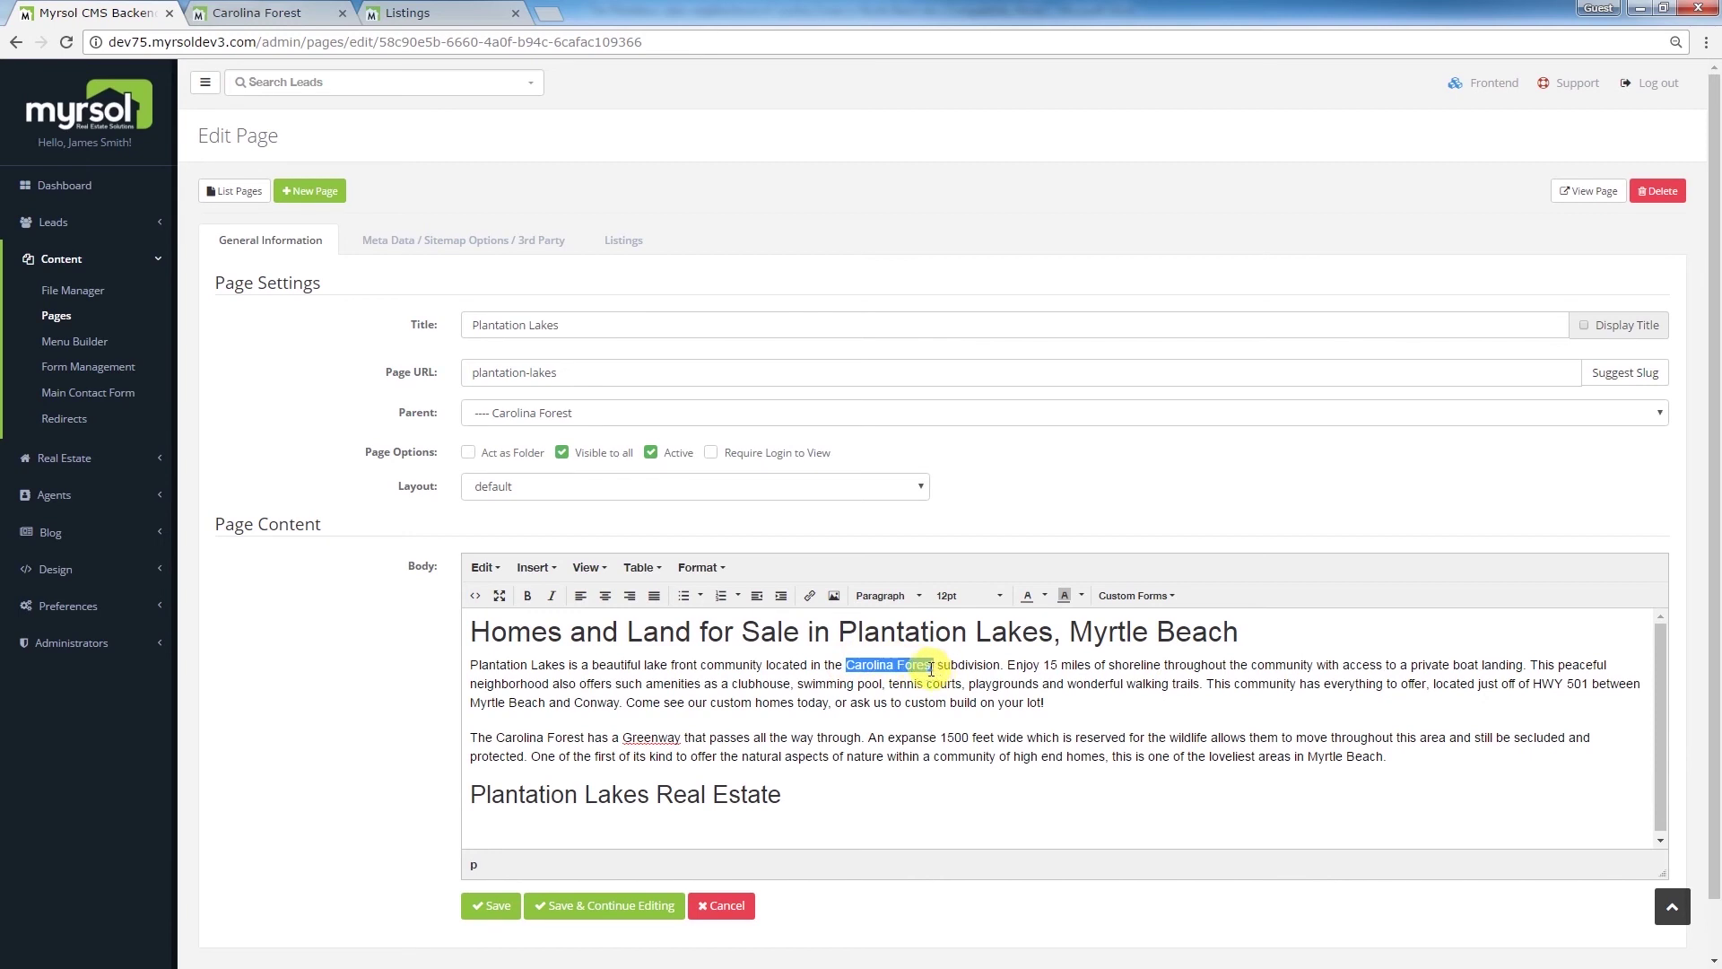
{"action": "left_click", "coordinate": [809, 595]}
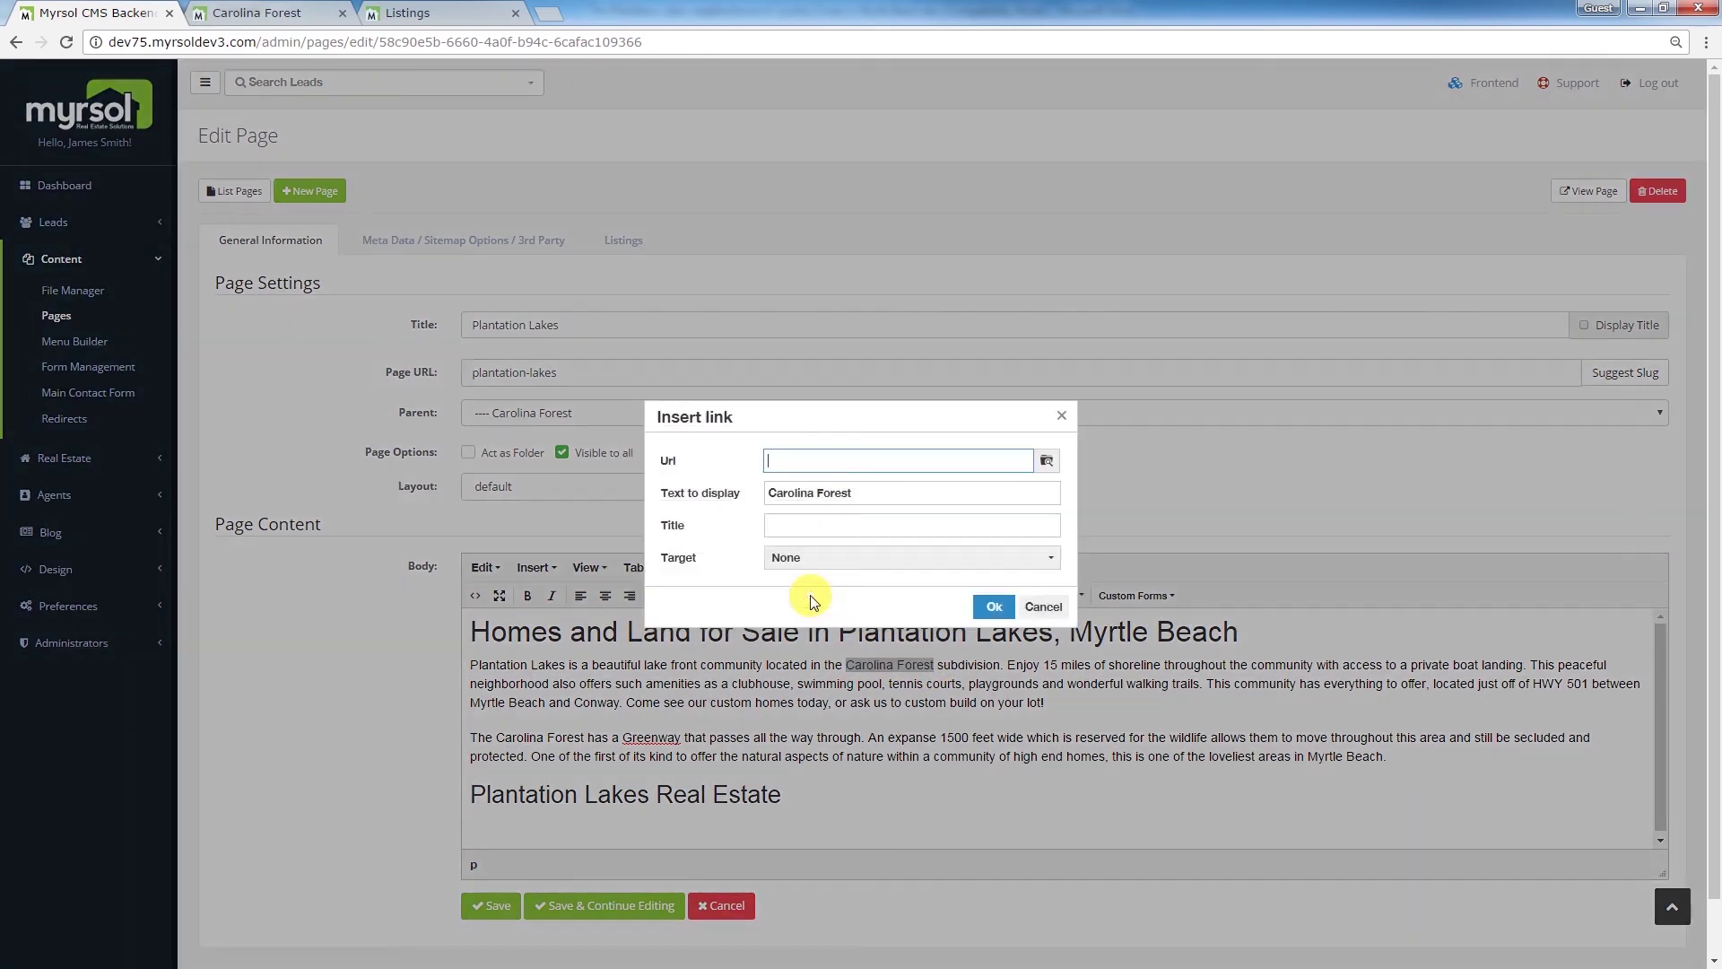
{"action": "right_click", "coordinate": [812, 463]}
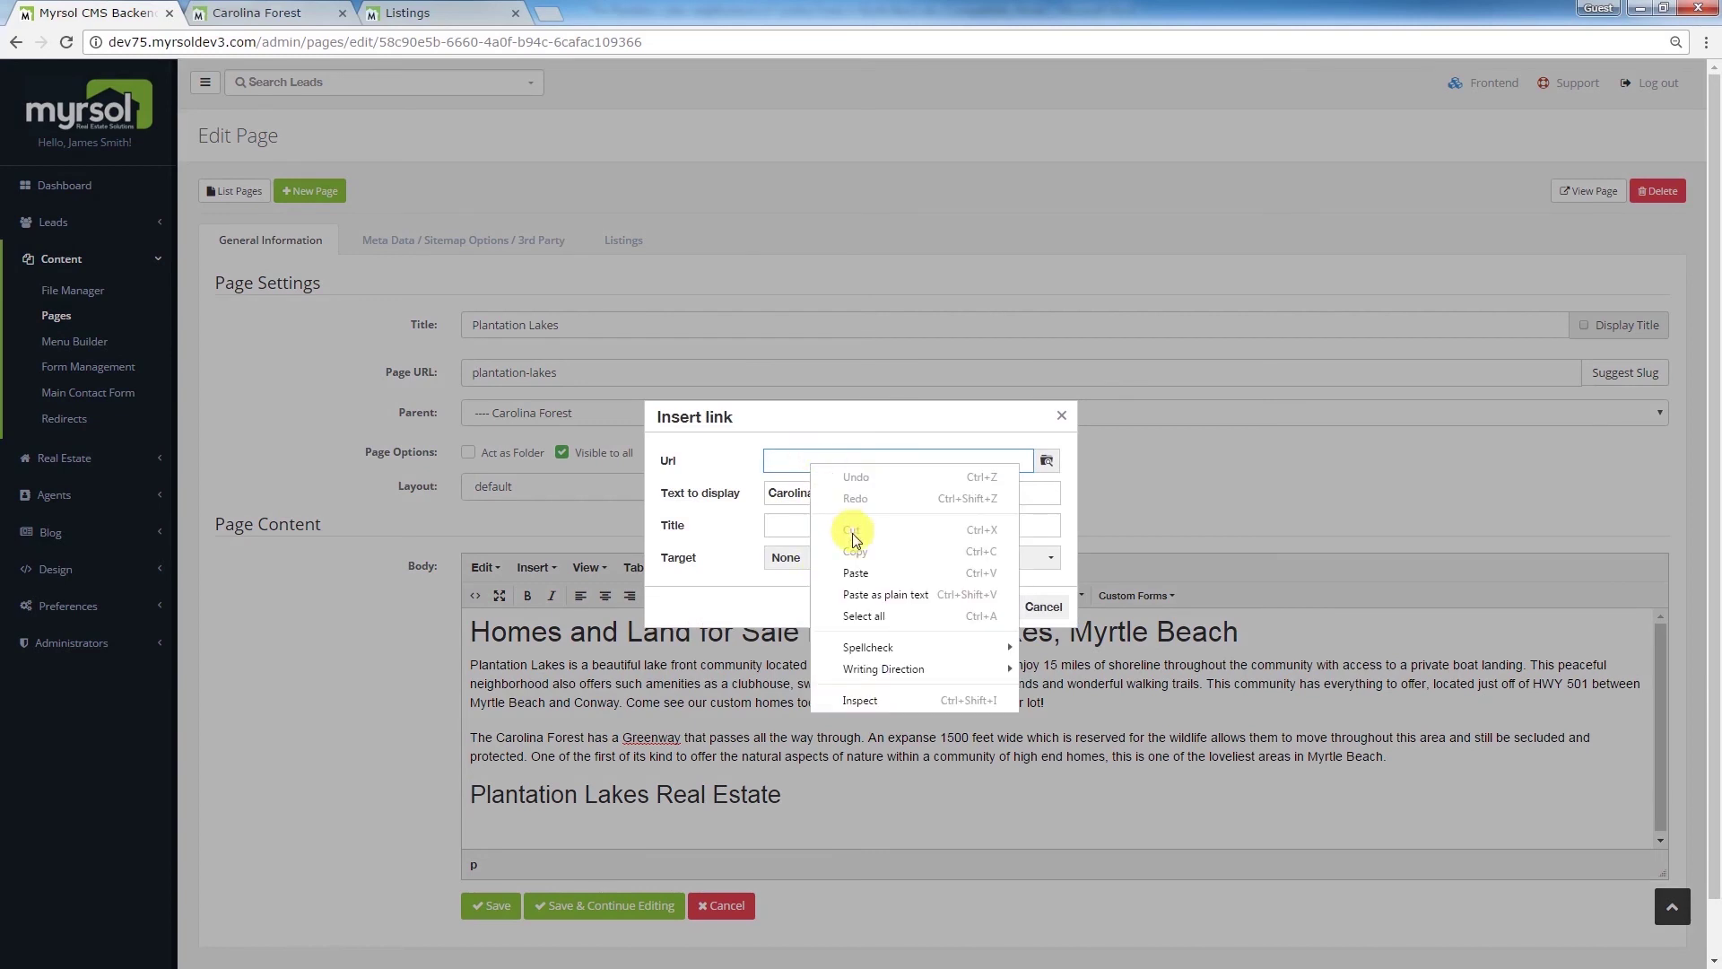
{"action": "left_click", "coordinate": [857, 565]}
Step: Reuse the link's display text "Carolina Forest" as its title, insert the link, and save the page while keeping it open for editing
{"action": "left_click_drag", "start_coordinate": [861, 495], "coordinate": [766, 492]}
{"action": "right_click", "coordinate": [775, 495]}
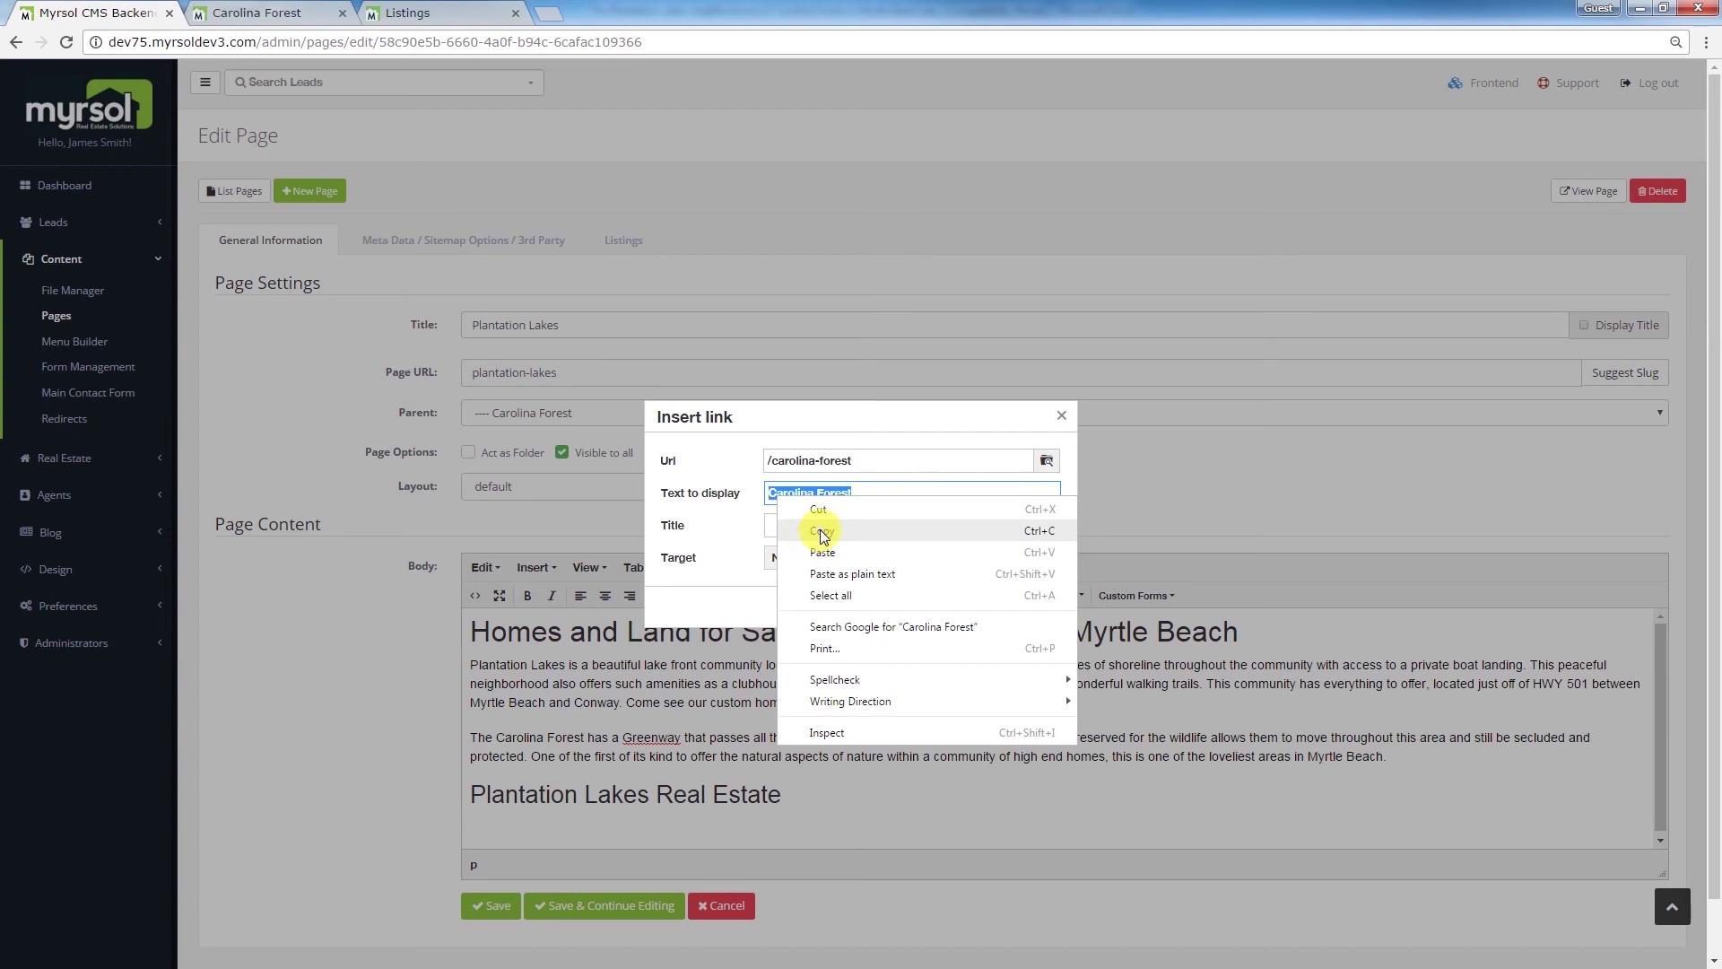
{"action": "left_click", "coordinate": [823, 533]}
{"action": "right_click", "coordinate": [784, 525]}
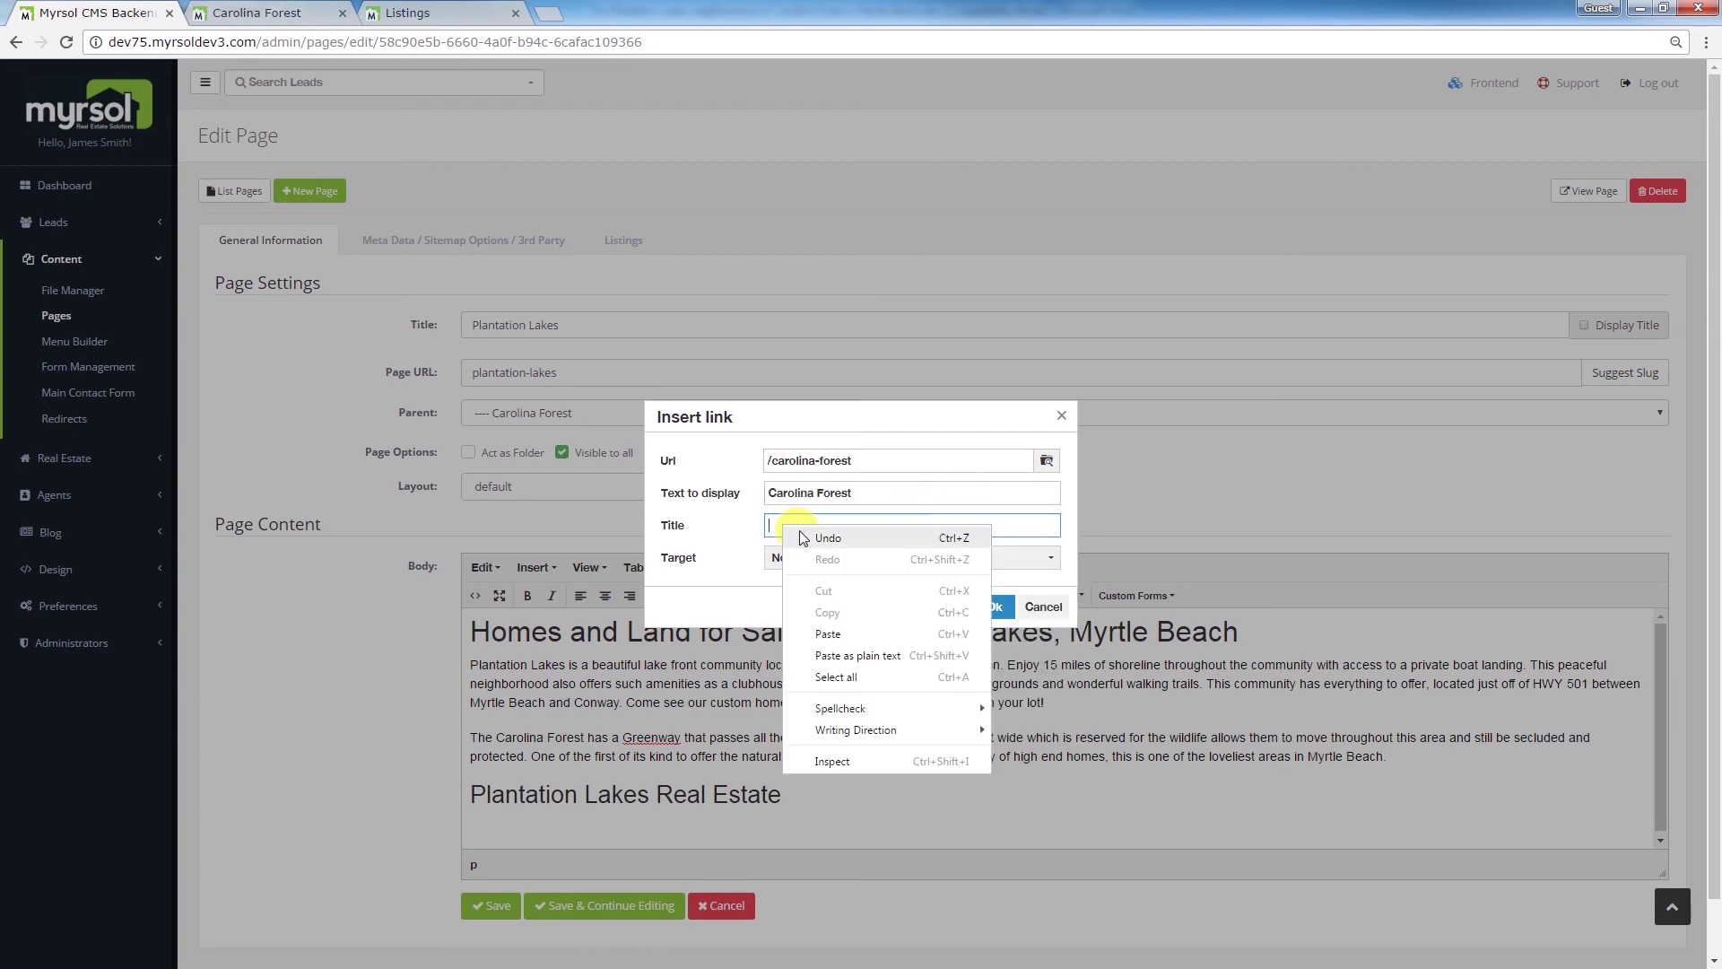
{"action": "left_click", "coordinate": [830, 628]}
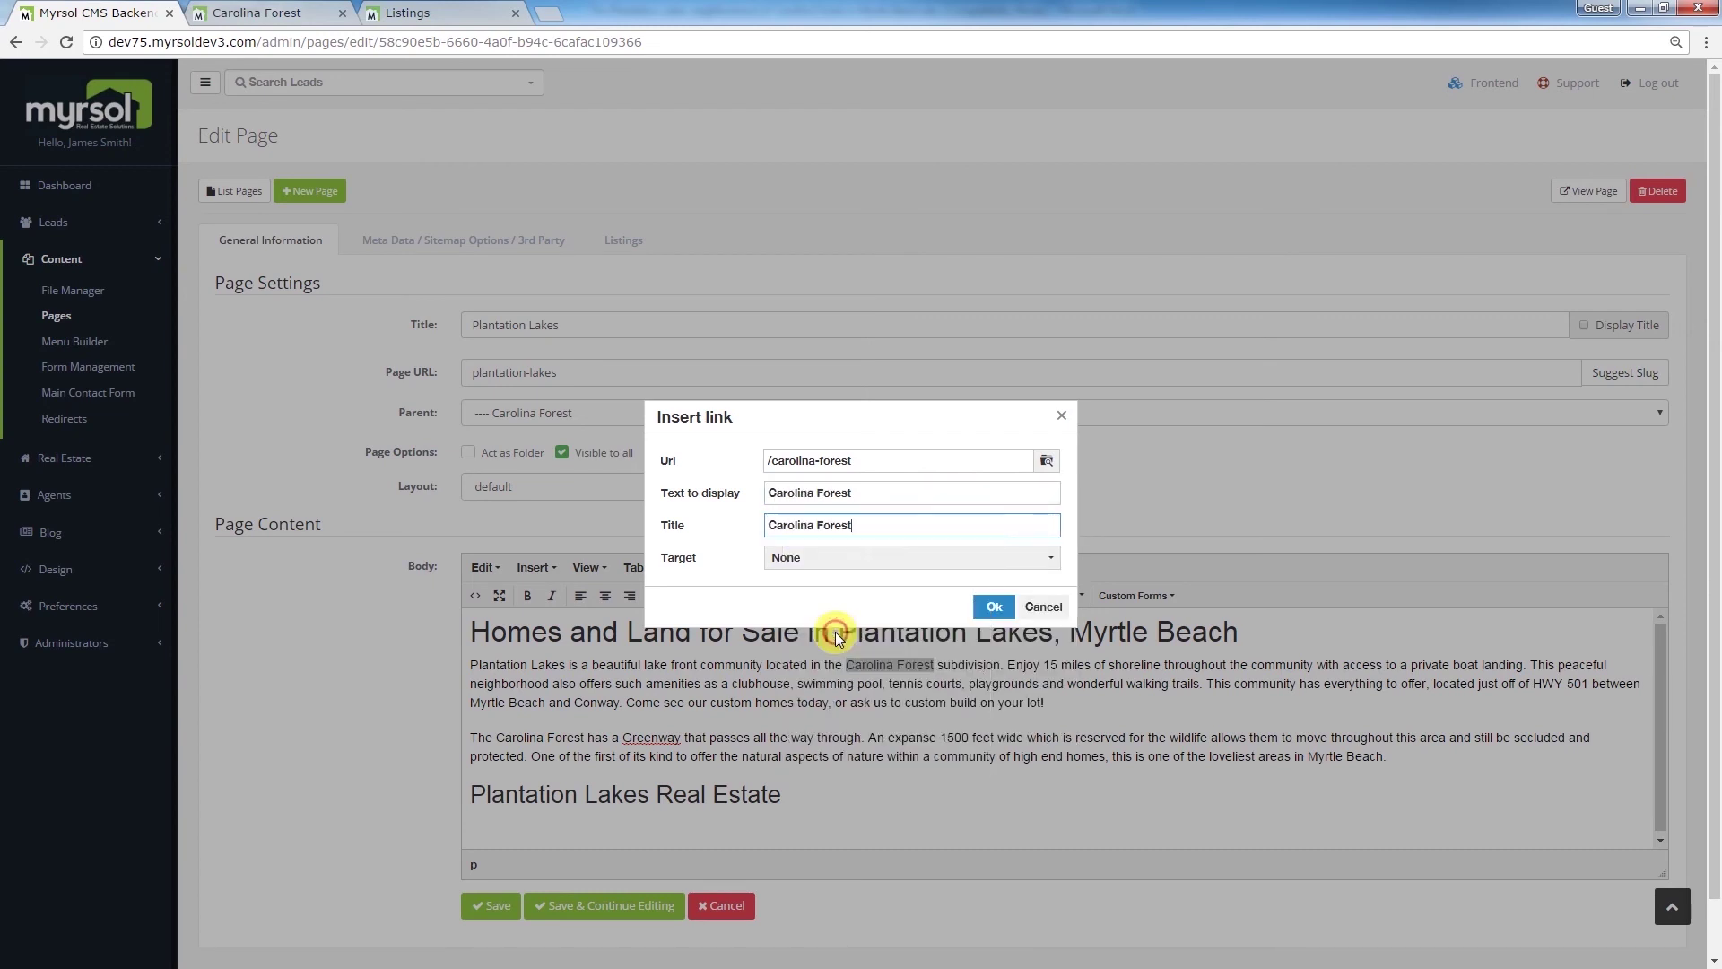
{"action": "left_click", "coordinate": [992, 610]}
{"action": "left_click", "coordinate": [595, 908]}
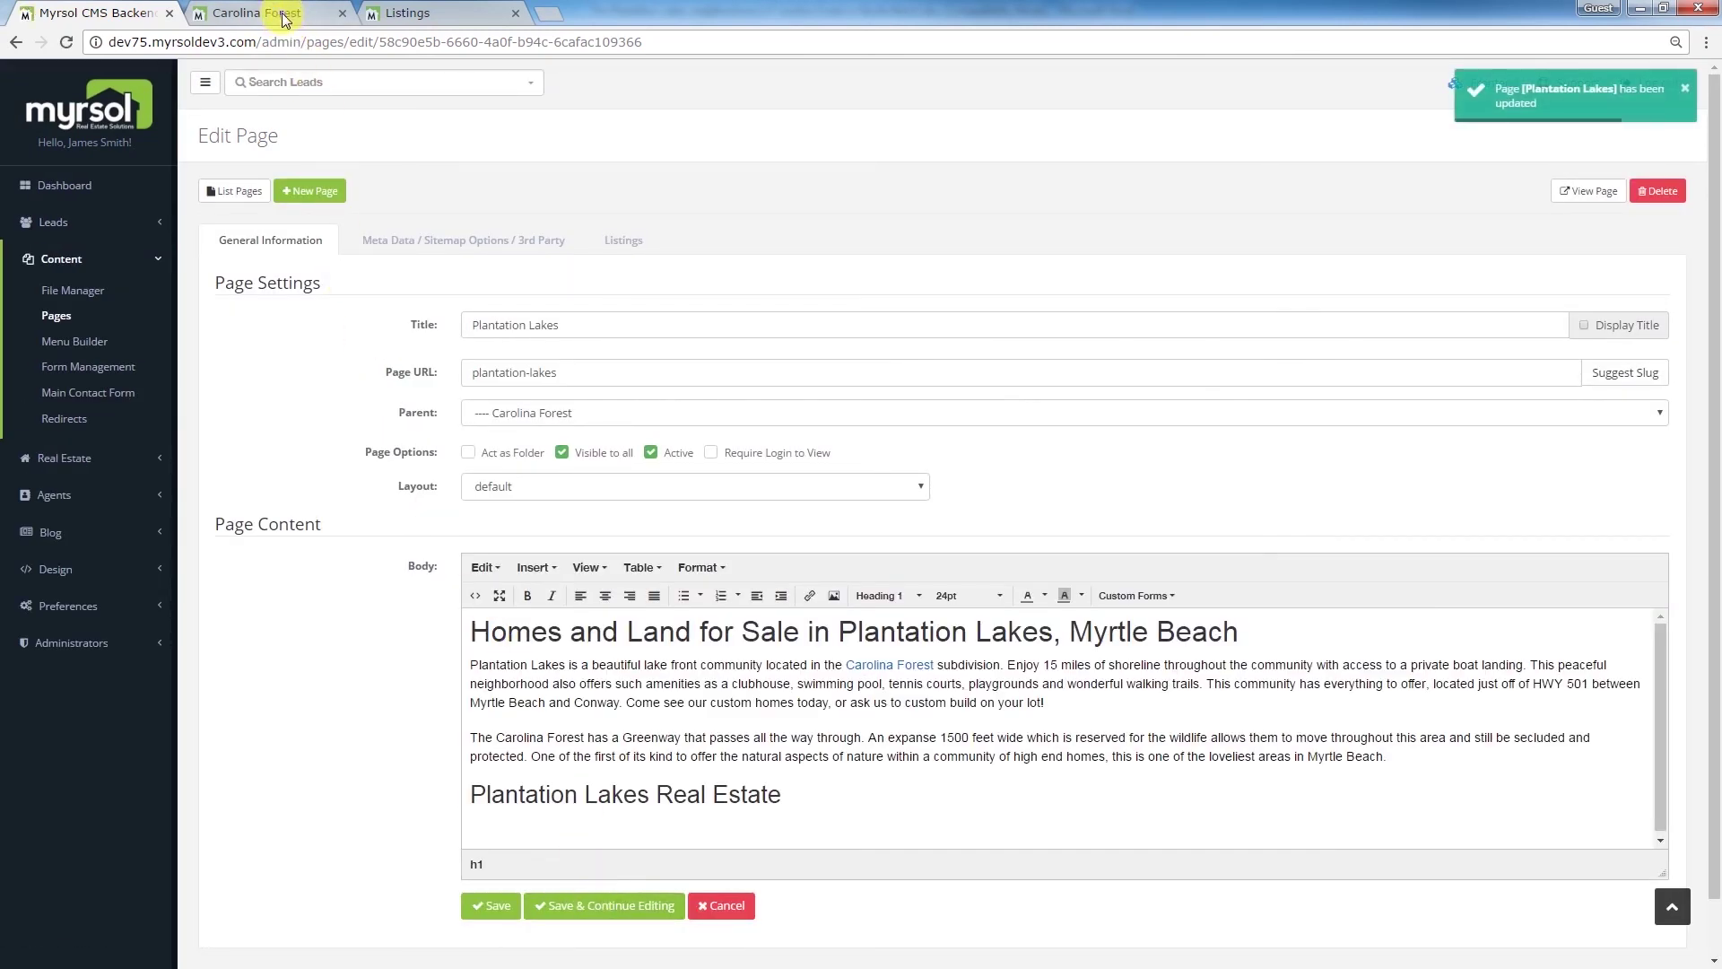
Step: View the live Plantation Lakes page from the site navigation and follow its Carolina Forest text link to test it
{"action": "left_click", "coordinate": [281, 14]}
{"action": "mouse_move", "coordinate": [801, 94]}
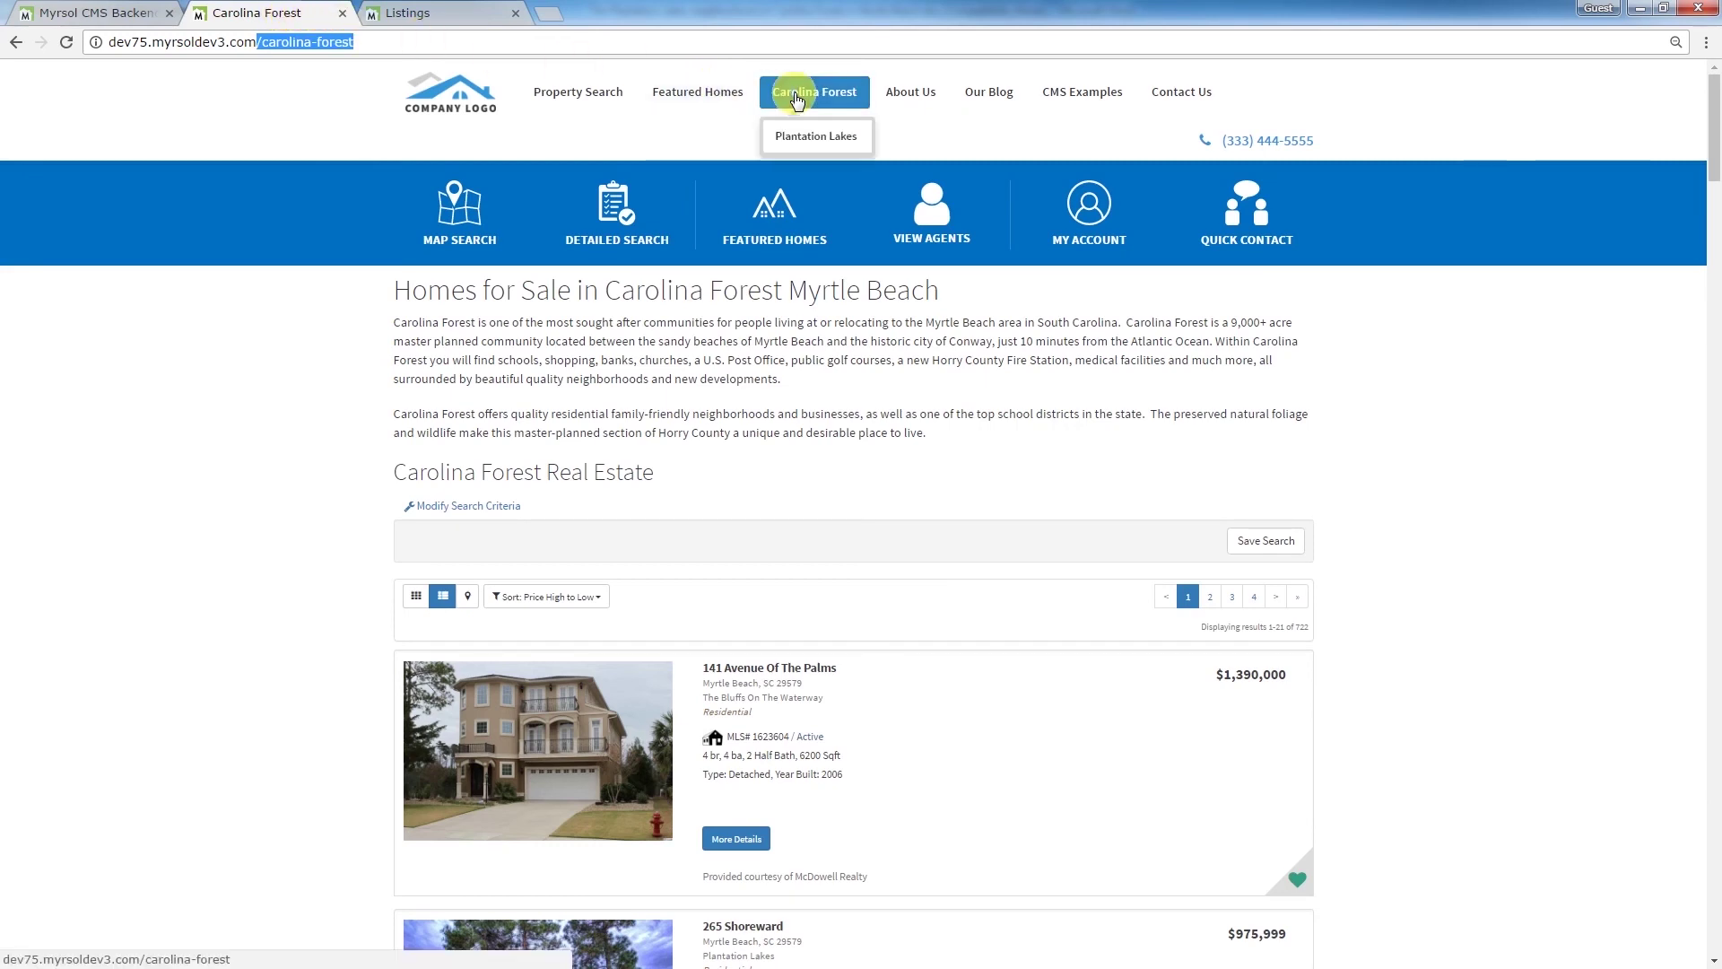
{"action": "left_click", "coordinate": [807, 139]}
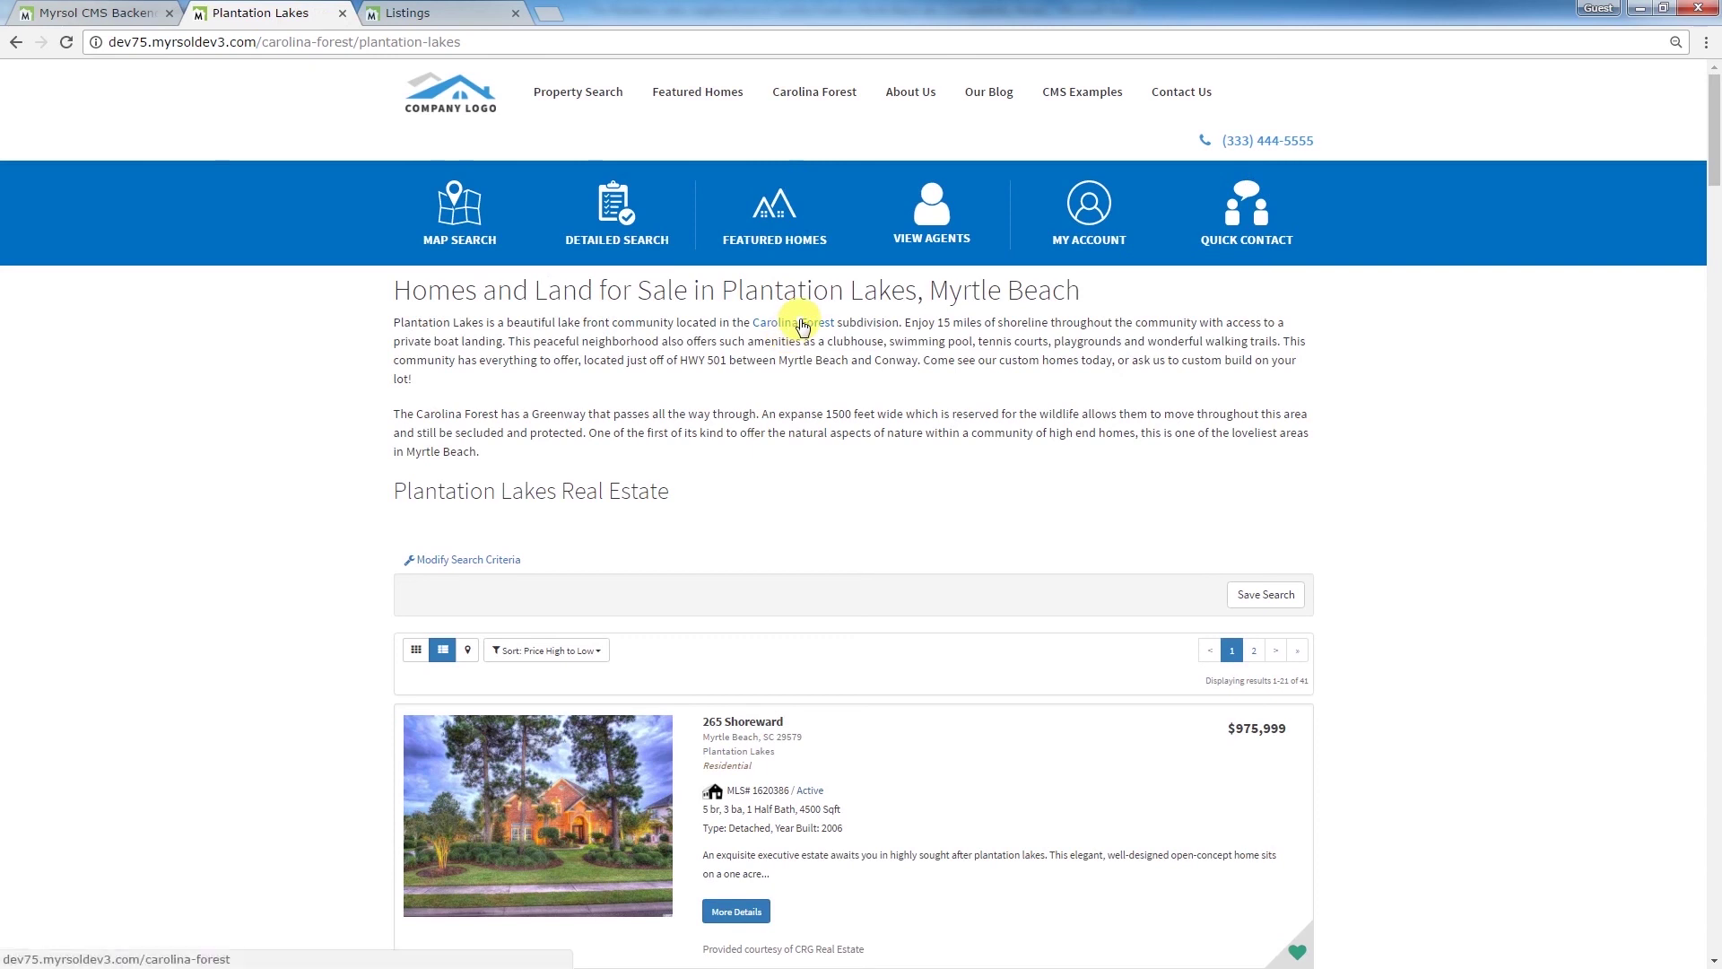
{"action": "left_click", "coordinate": [803, 324]}
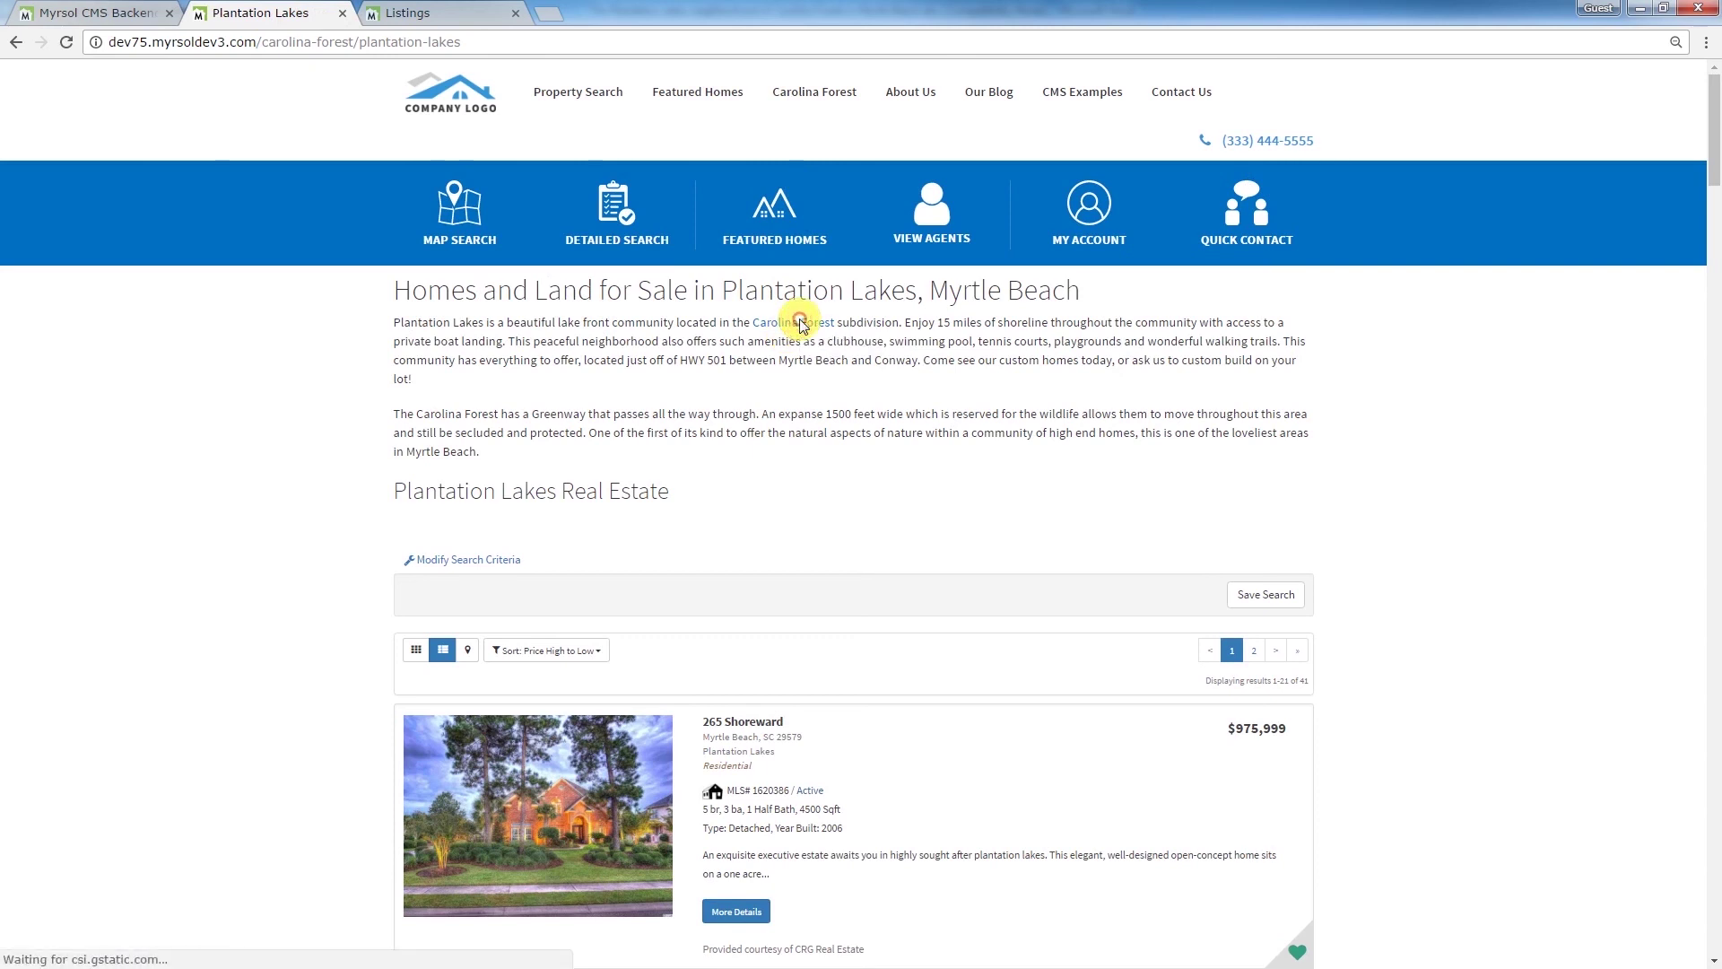